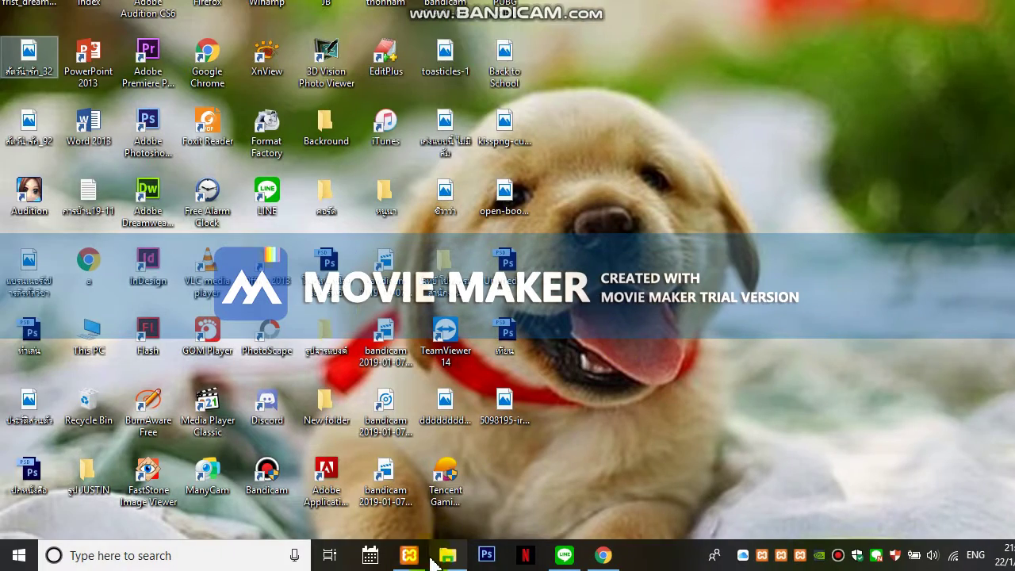
Check the Apache and MySQL modules in the XAMPP Control Panel, and minimize it.
left_click(420, 560)
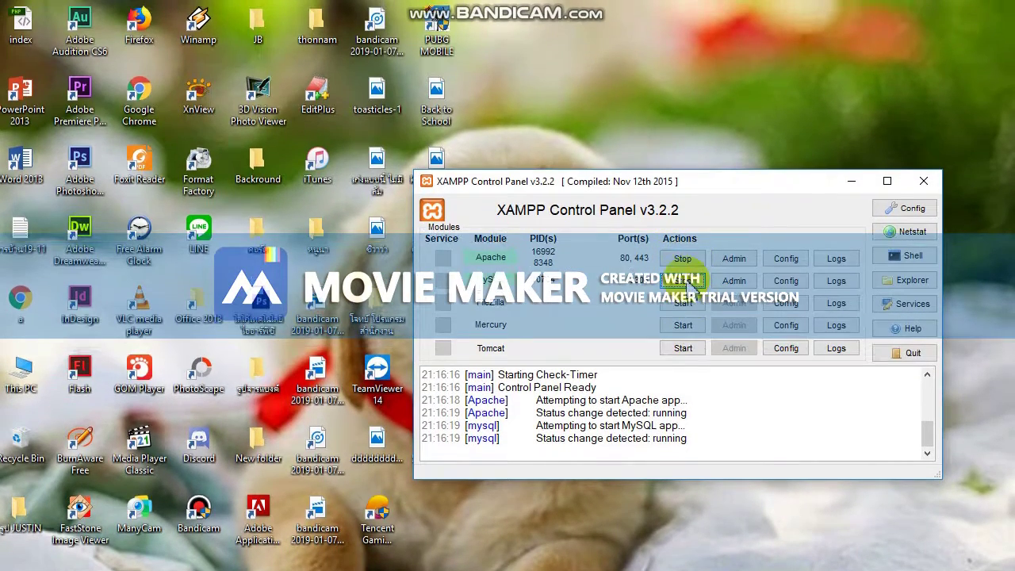
left_click(851, 181)
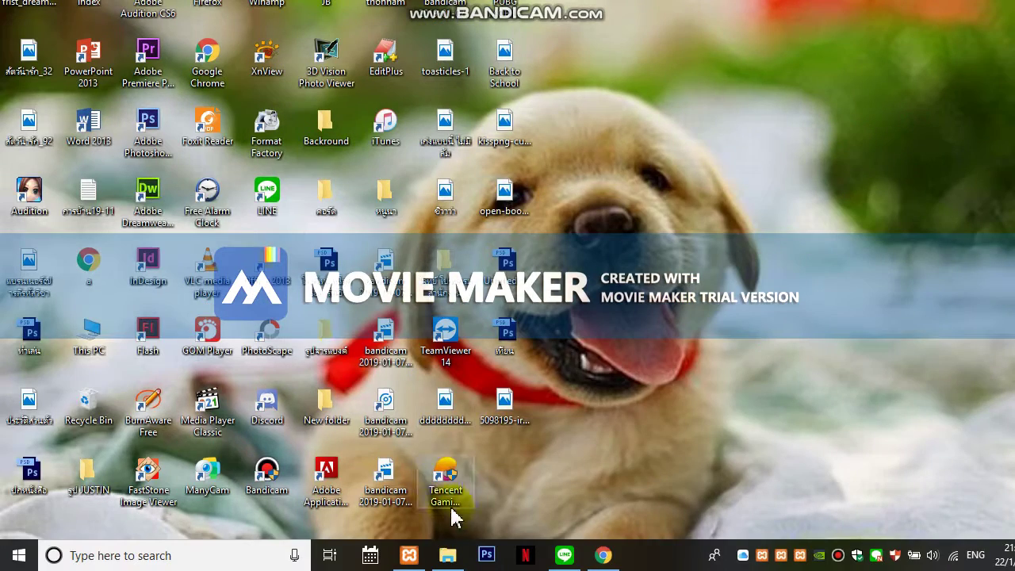
Switch to File Explorer and open the htdocs folder inside xamppp on drive C.
left_click(454, 559)
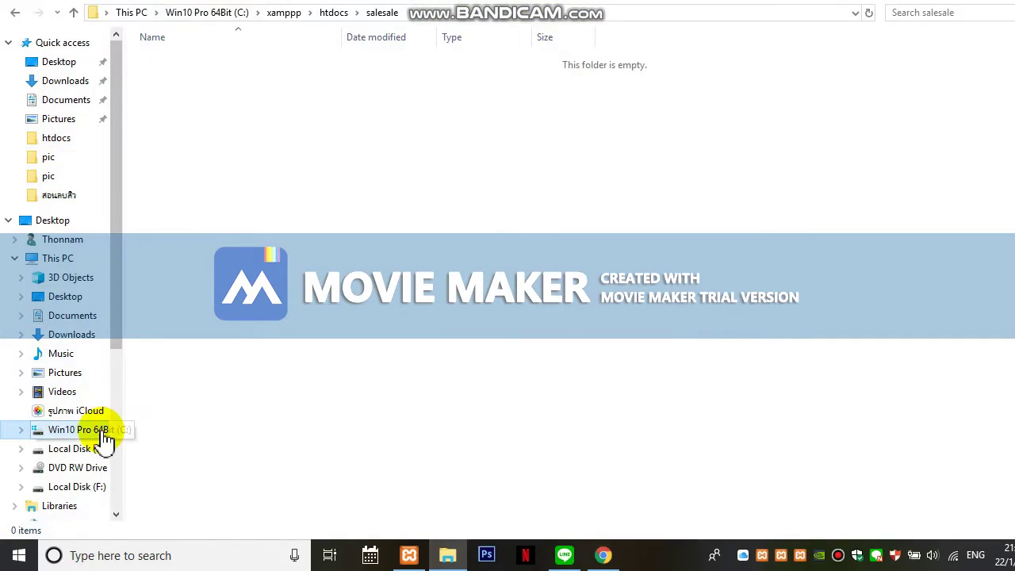
left_click(101, 437)
left_click(194, 281)
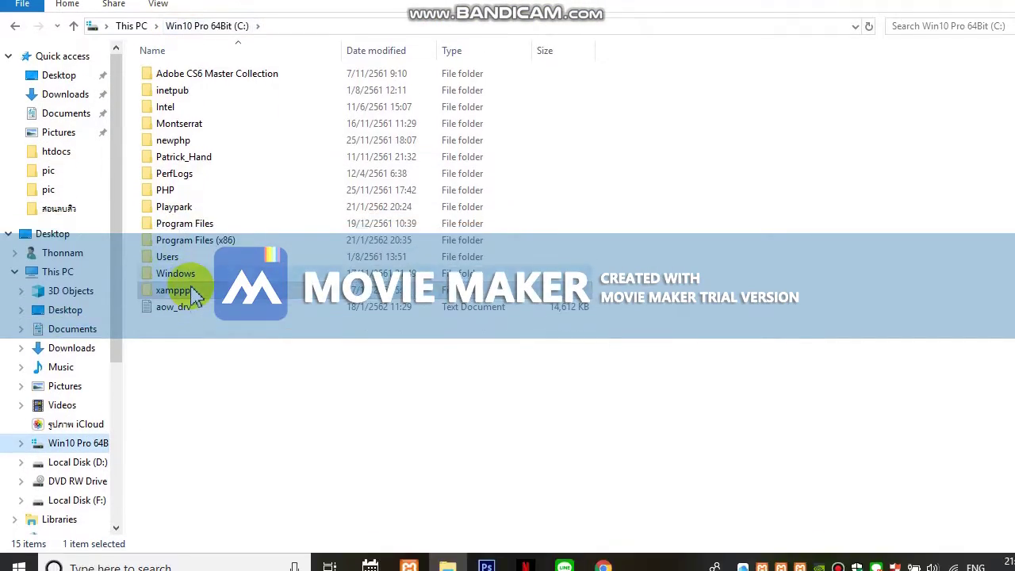
double_click(192, 289)
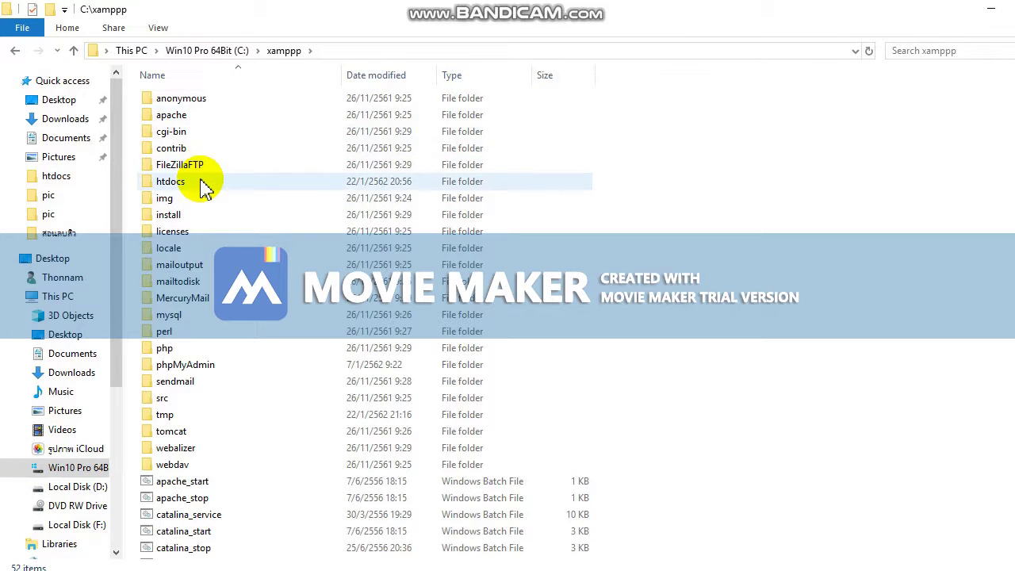
double_click(170, 181)
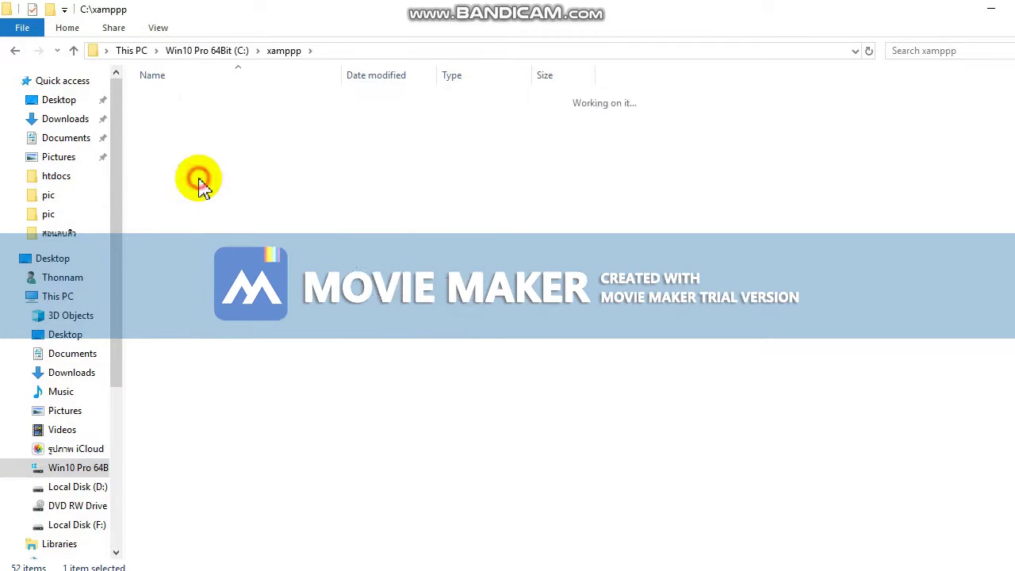
right_click(627, 146)
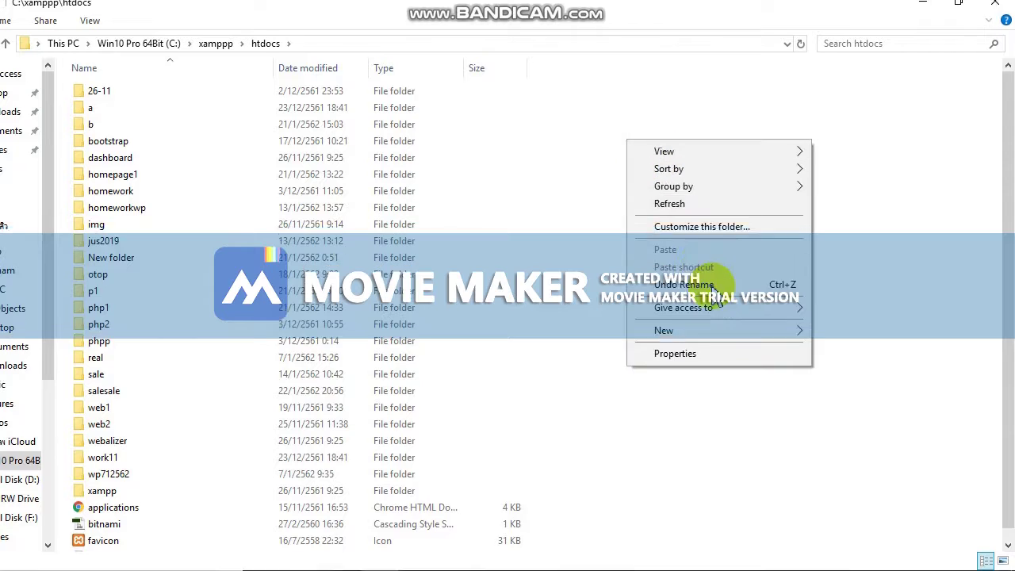
mouse_move(797, 326)
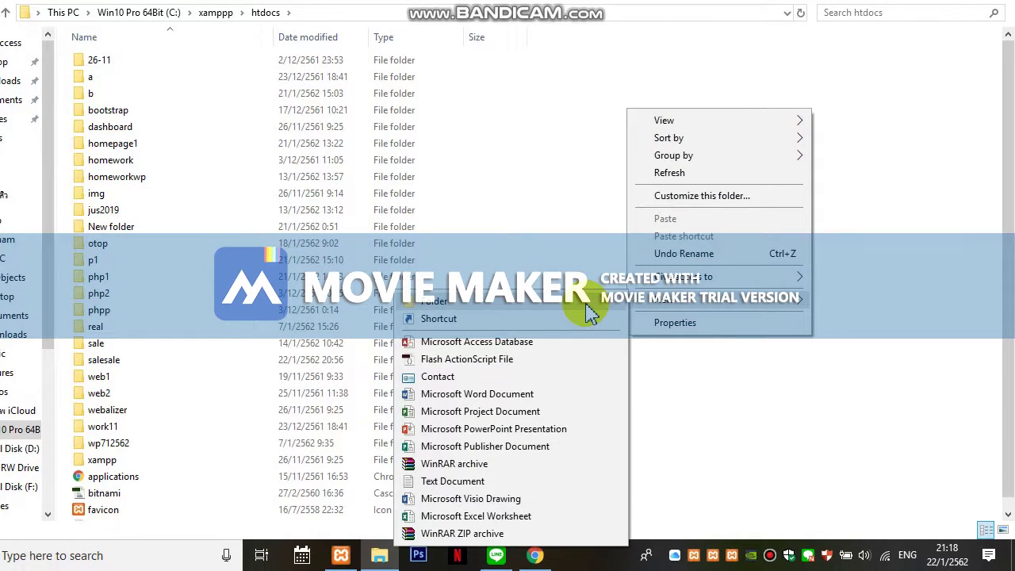
left_click(584, 174)
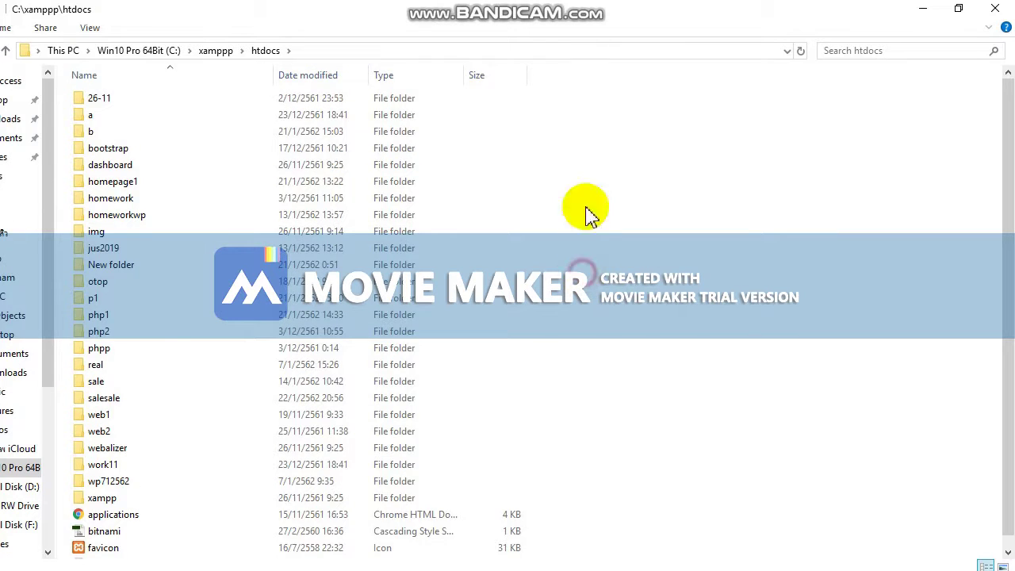
Open the salesale folder inside htdocs.
left_click(273, 361)
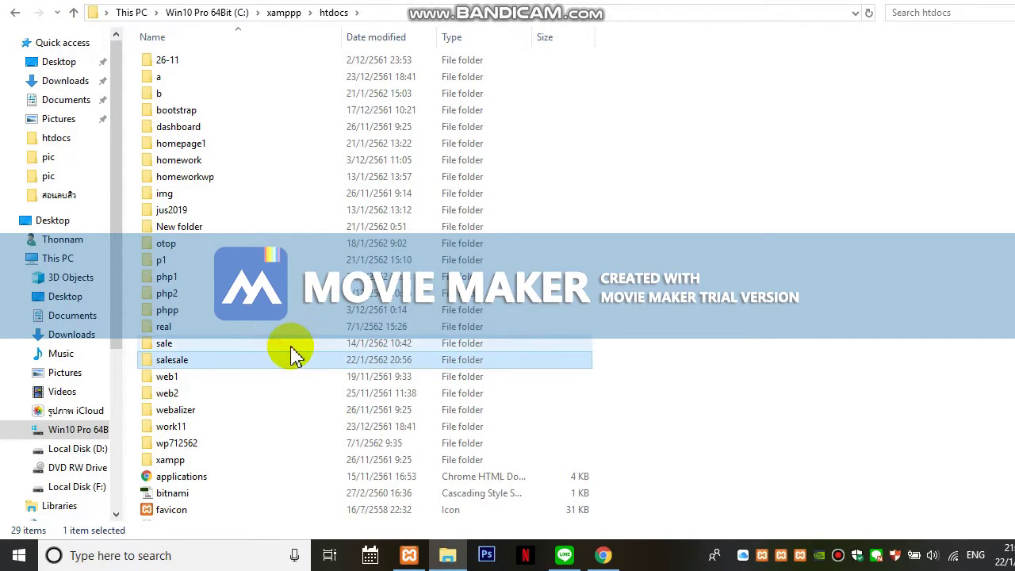
double_click(188, 364)
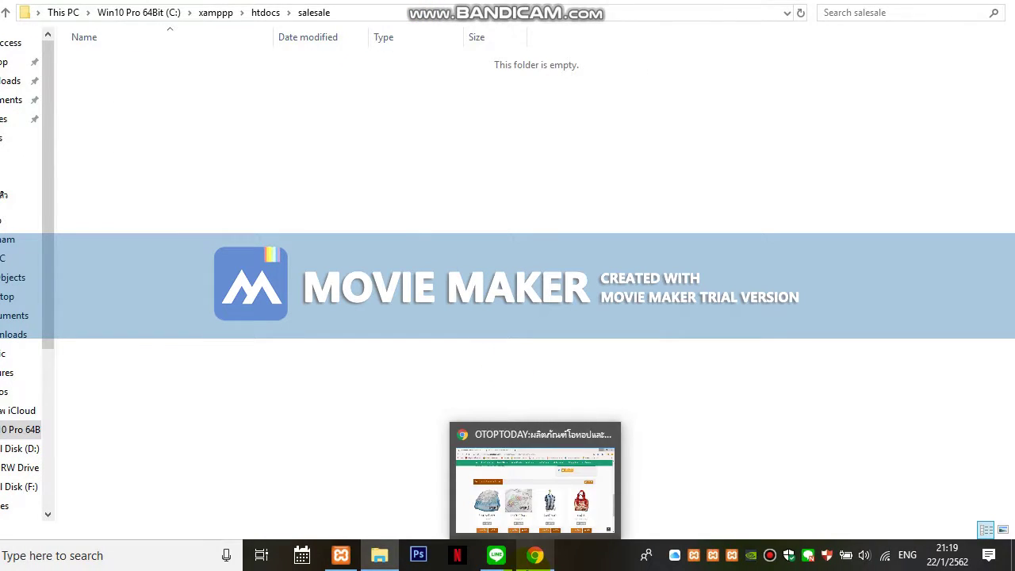
Switch to Chrome and search Google for "wordpress thai" in a new tab.
left_click(532, 556)
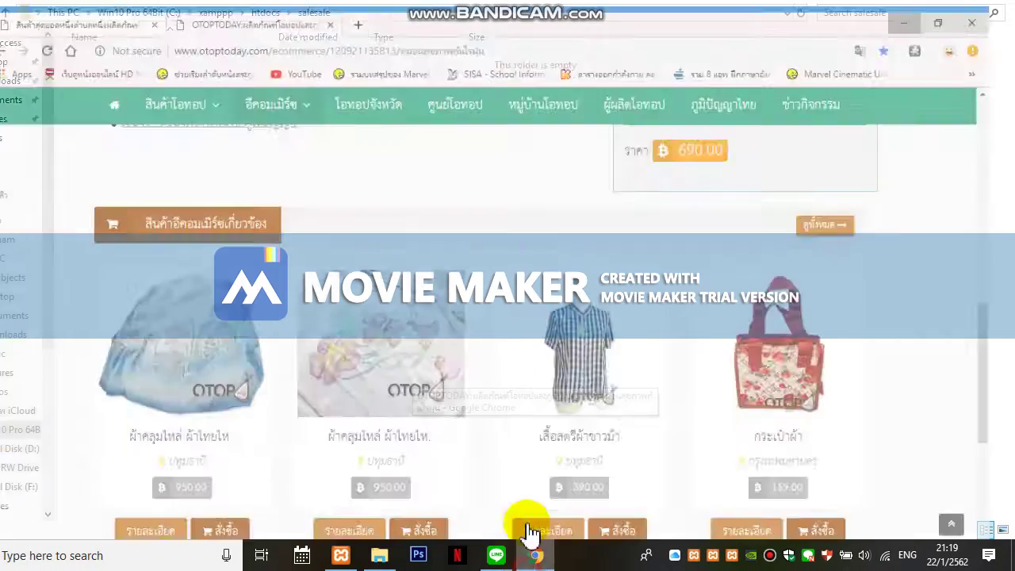
left_click(409, 12)
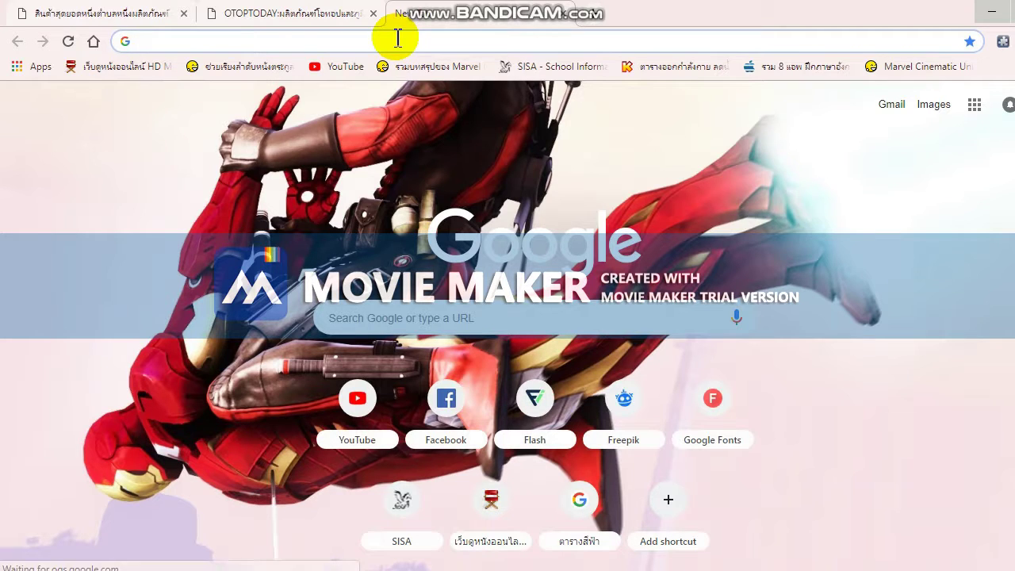
type("wor")
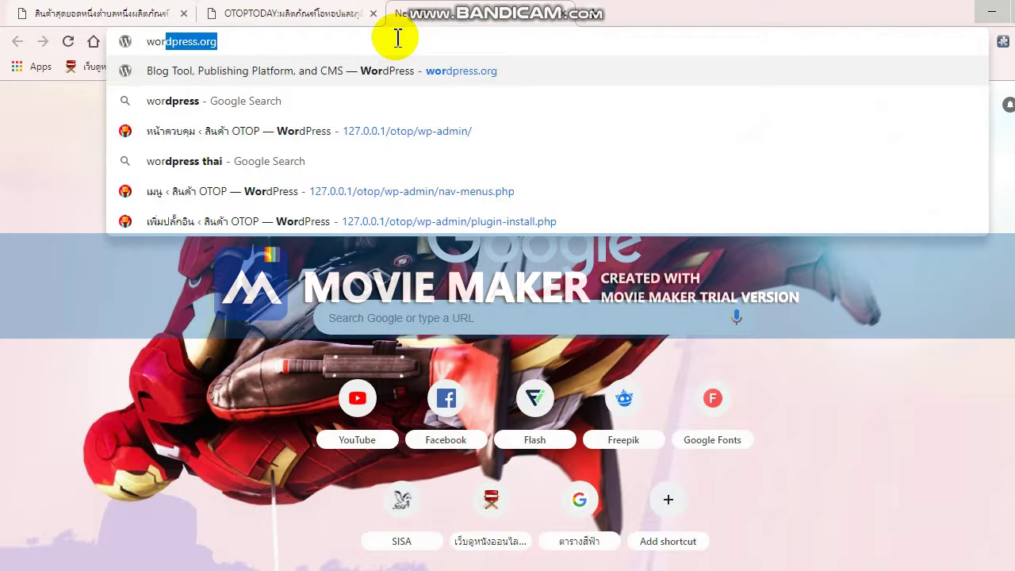
type("dpress")
key("BackSpace")
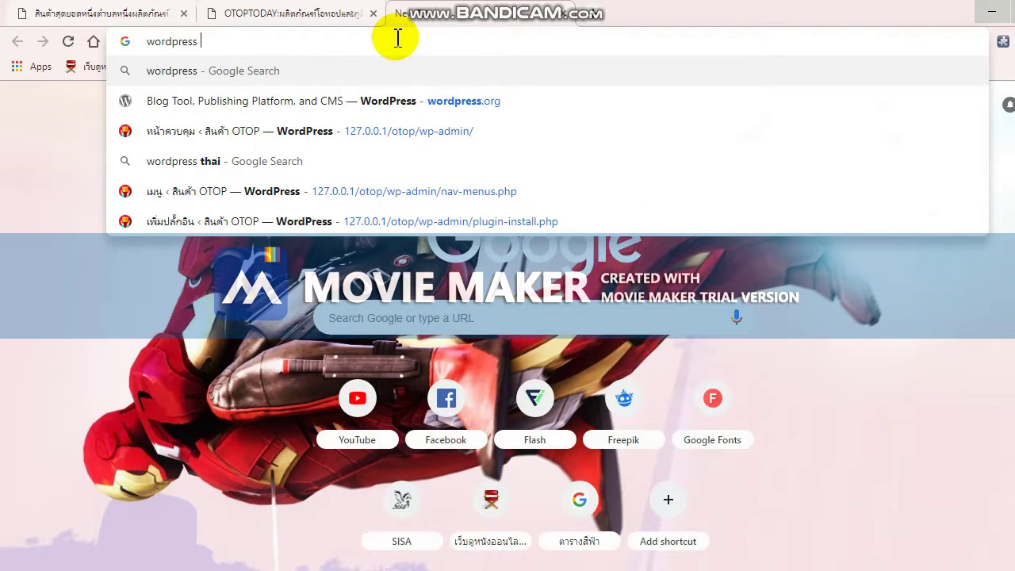
type("ta")
key("BackSpace")
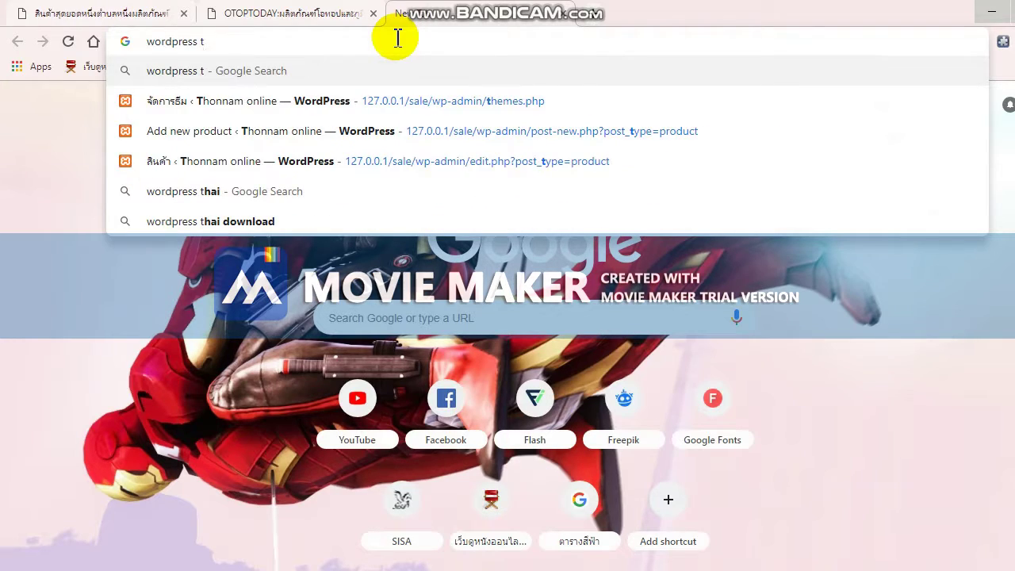
type("hai")
key("Return")
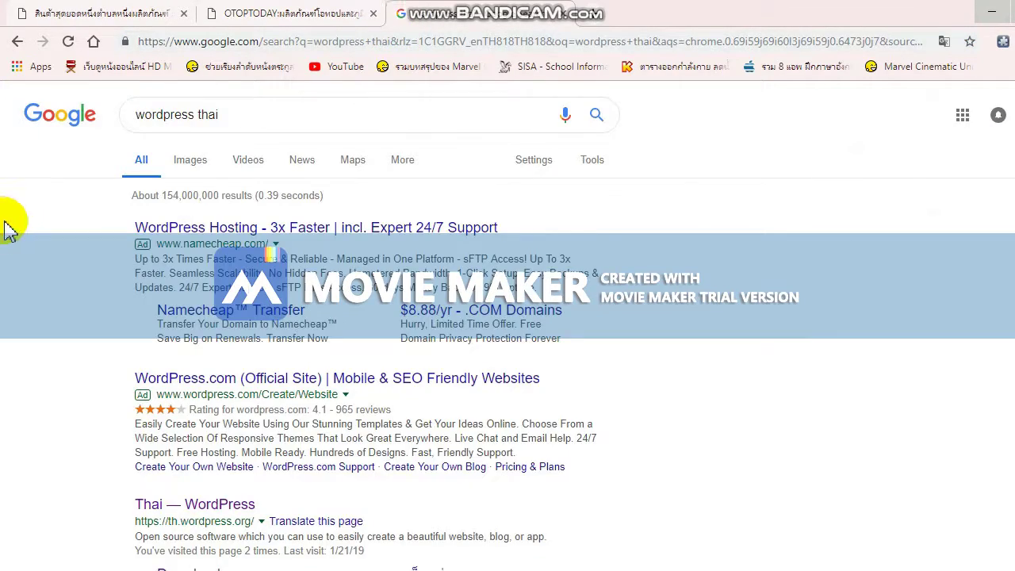
Open the Thai WordPress site from the search results and go to its WordPress download page.
scroll(158, 349, "down", 3)
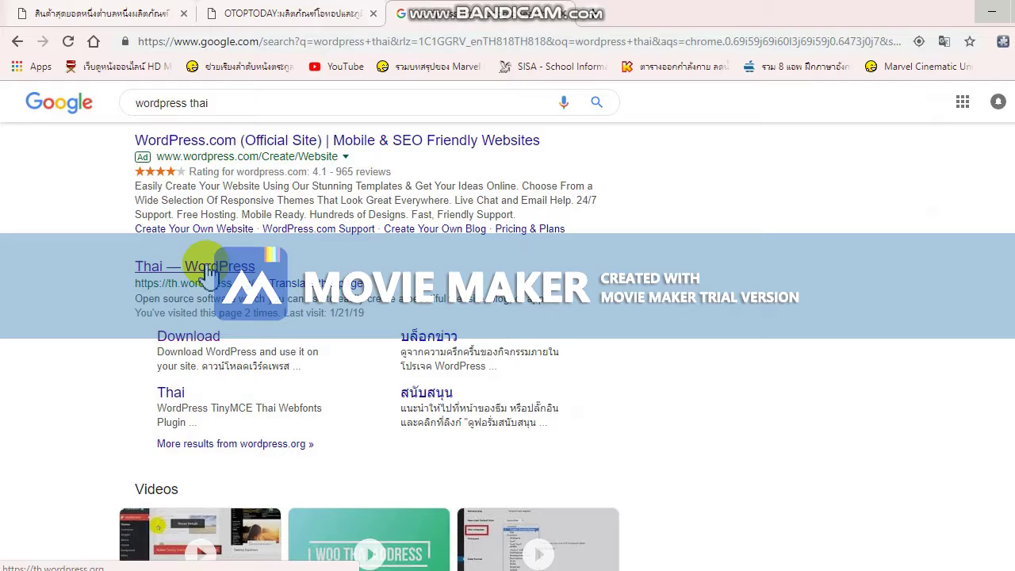
left_click(208, 268)
scroll(508, 238, "down", 2)
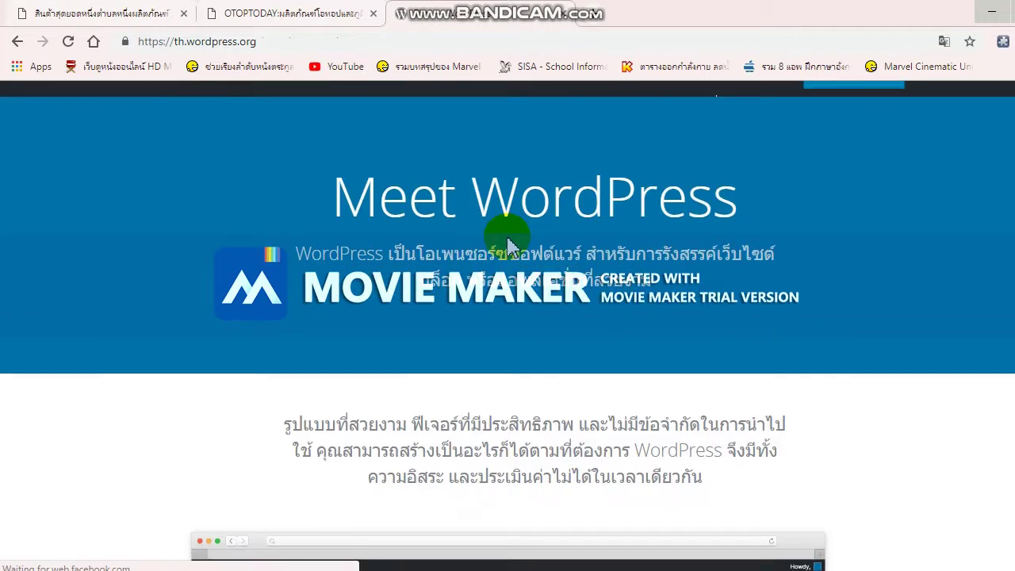
scroll(507, 245, "down", 15)
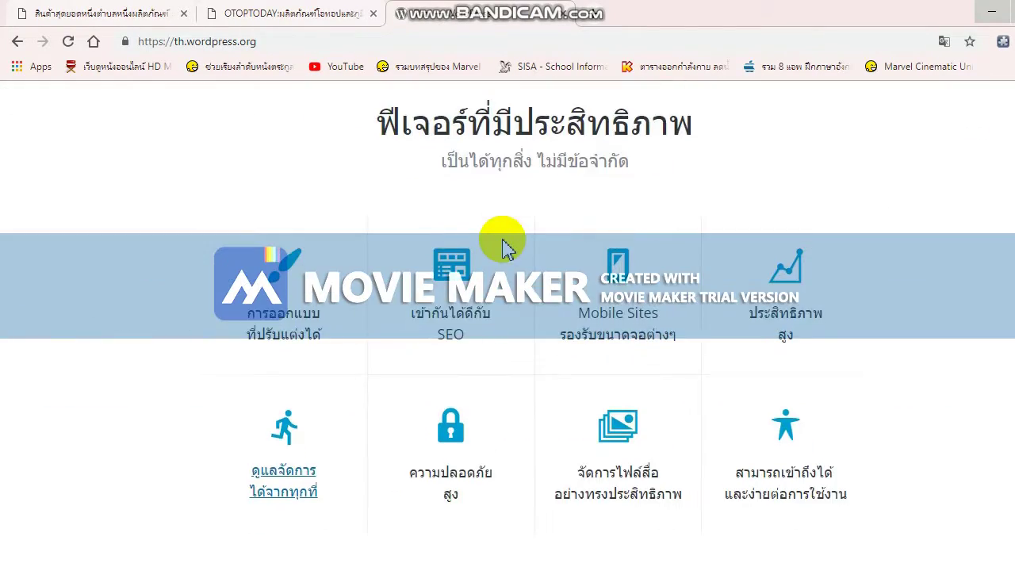
scroll(496, 246, "down", 10)
left_click(501, 301)
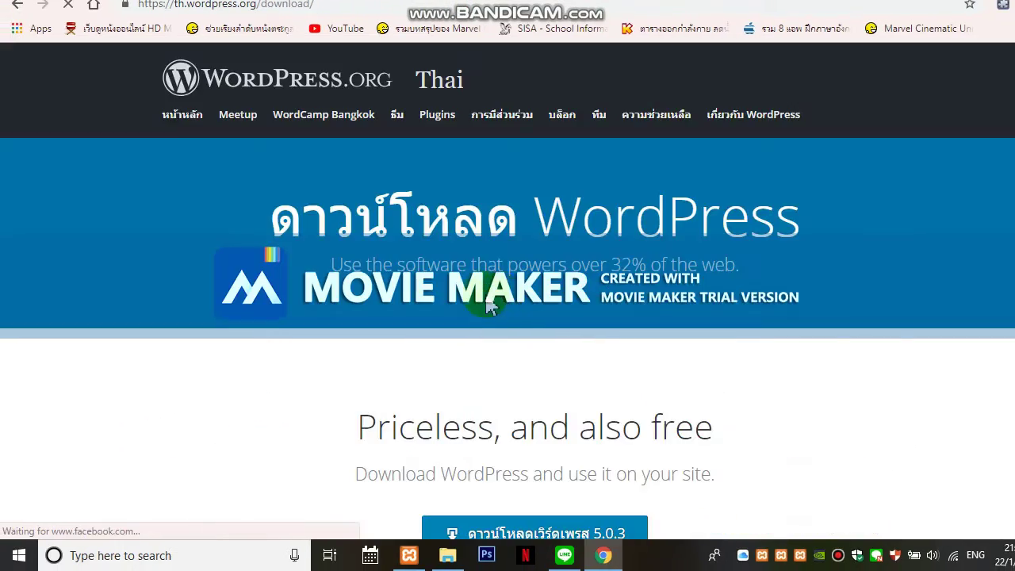
Open the archive of WordPress releases and download the zip of version 4.9.5.
scroll(500, 306, "down", 4)
scroll(512, 308, "down", 5)
scroll(611, 132, "up", 1)
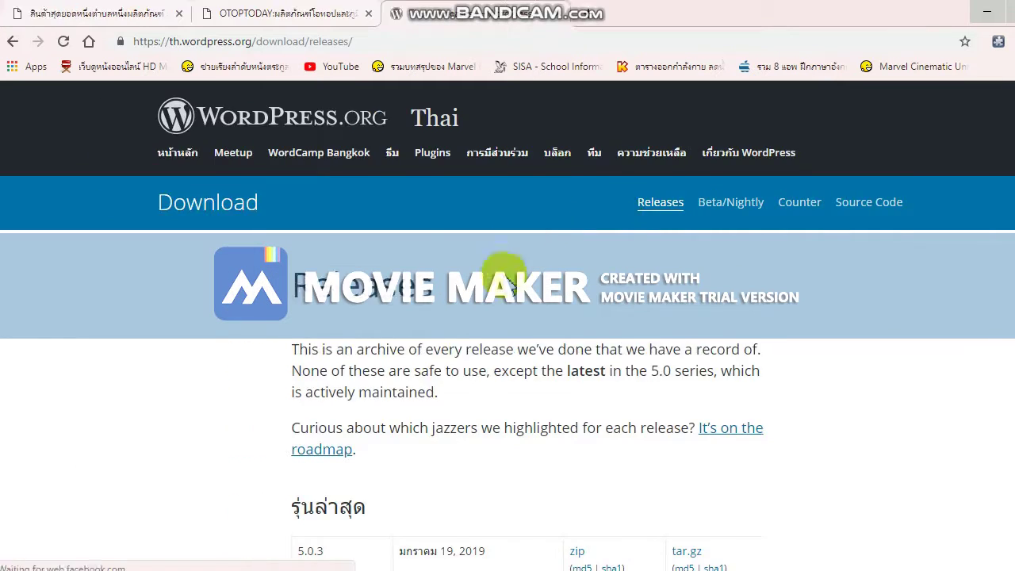
scroll(555, 222, "down", 4)
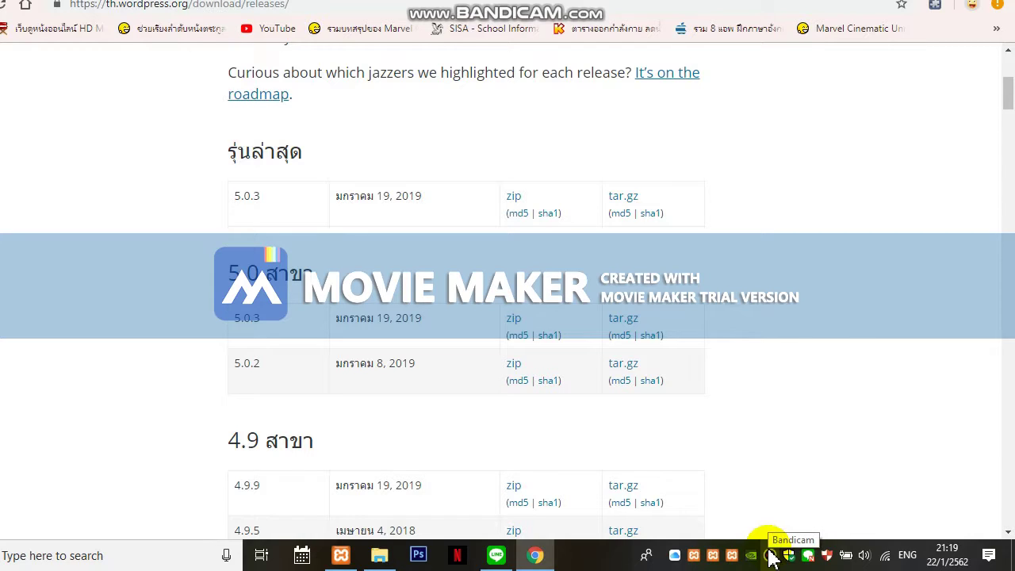
scroll(257, 289, "down", 3)
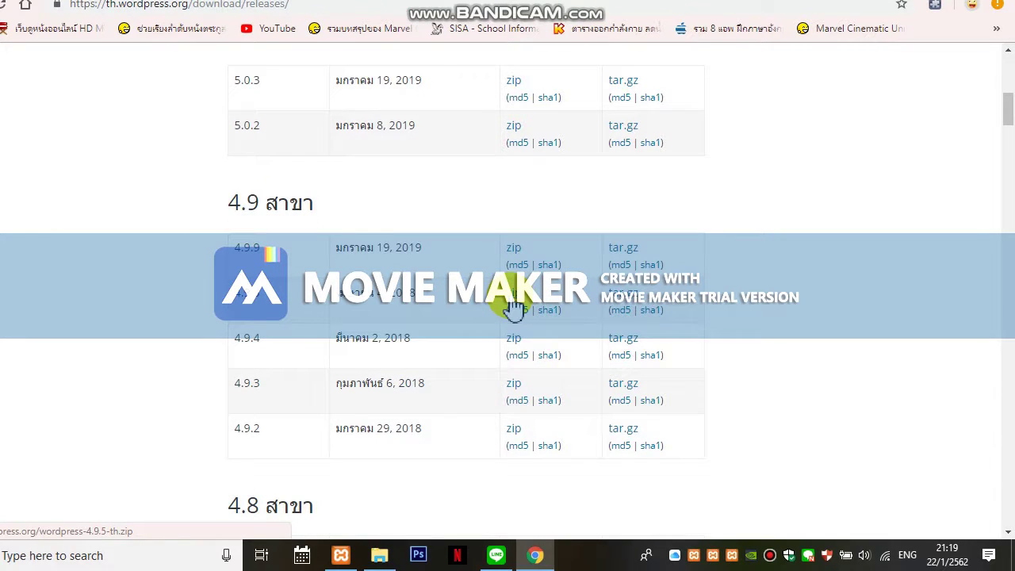
left_click(512, 301)
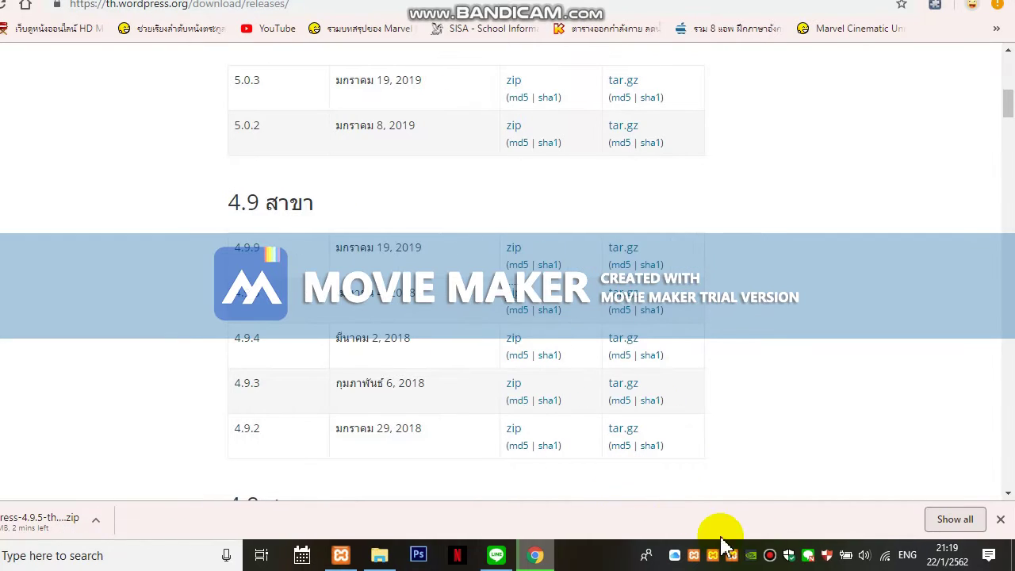
left_click(771, 555)
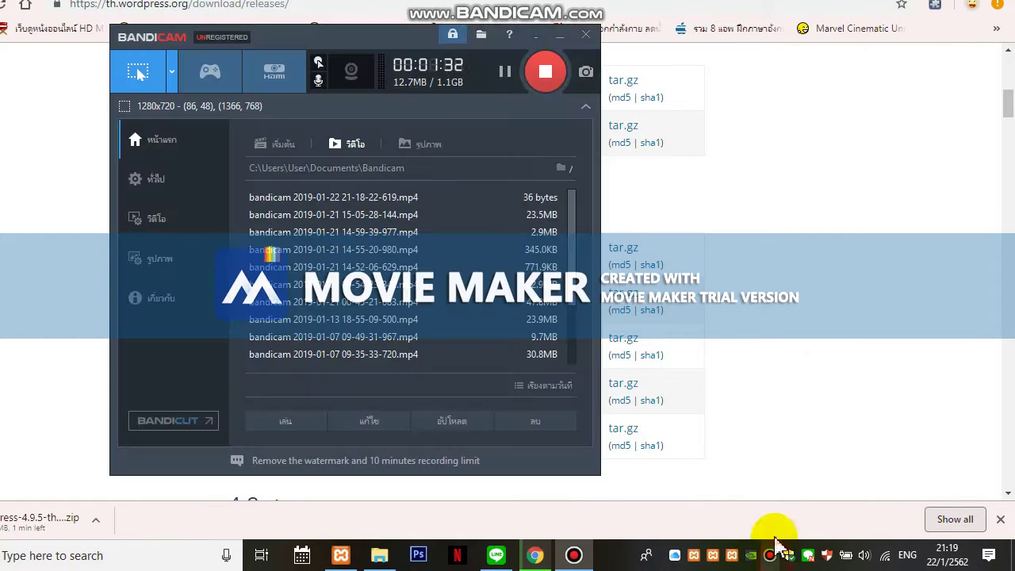
left_click(507, 109)
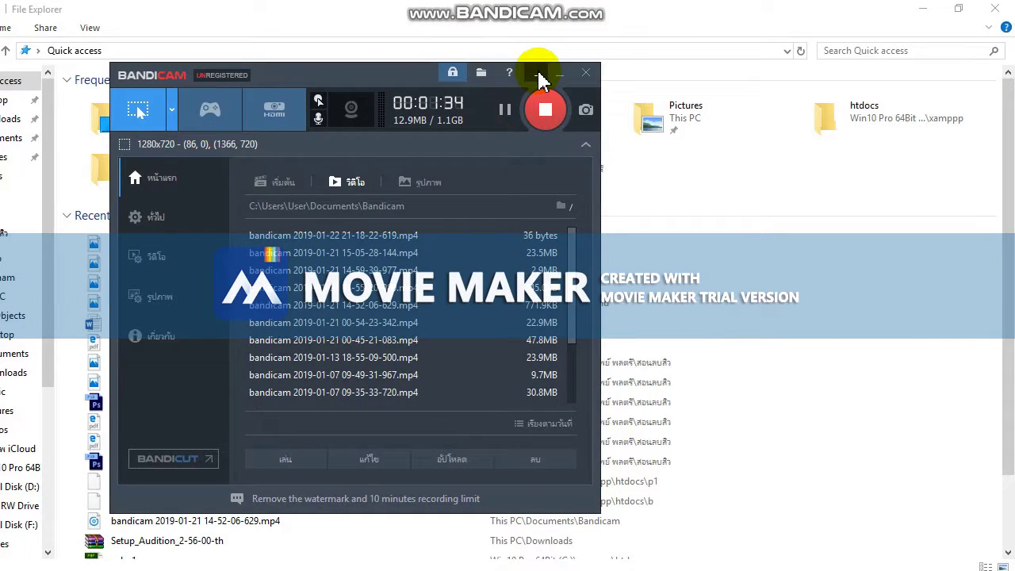
left_click(537, 76)
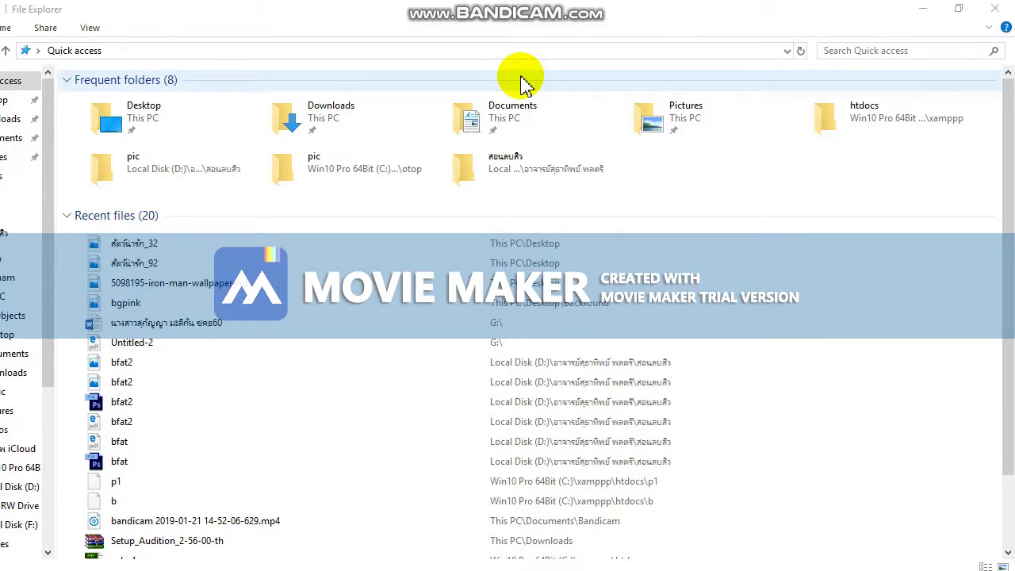
Open the Downloads folder in File Explorer and locate the wordpress-4.9.5 archive.
left_click(29, 119)
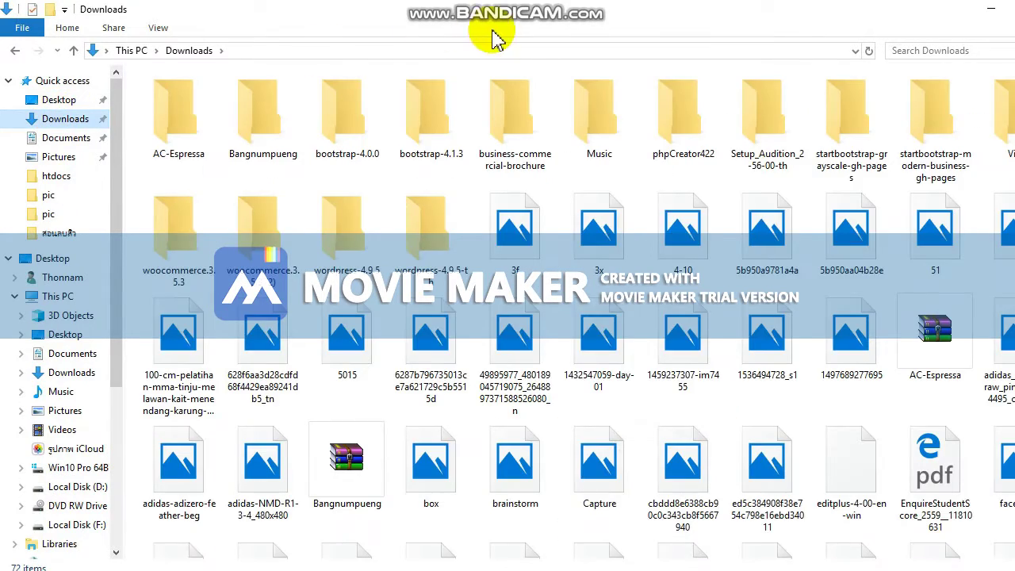
scroll(654, 398, "down", 5)
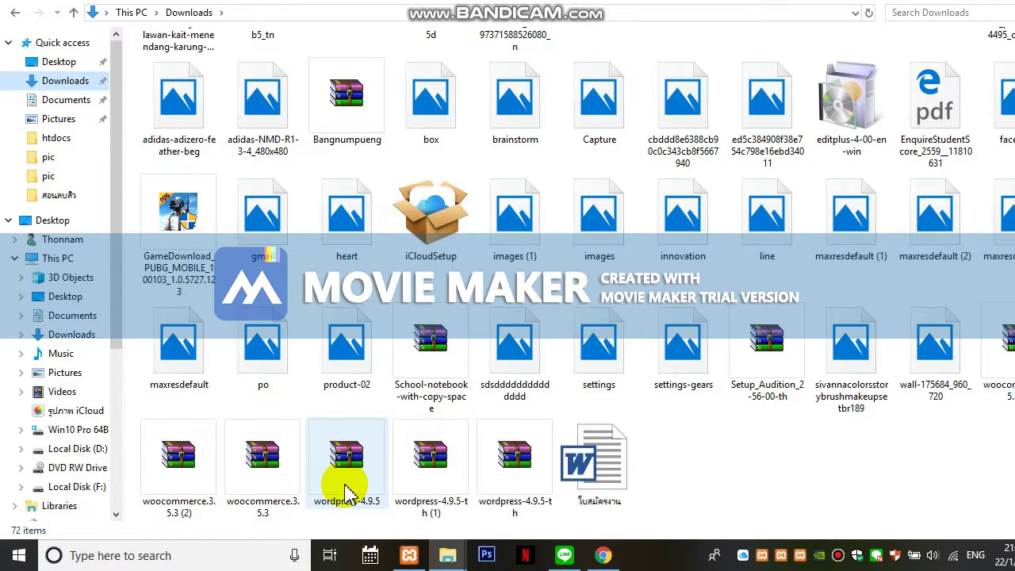
Try to extract the wordpress-4.9.5 archive into its own wordpress-4.9.5 folder, replacing xmlrpc.php.
right_click(344, 487)
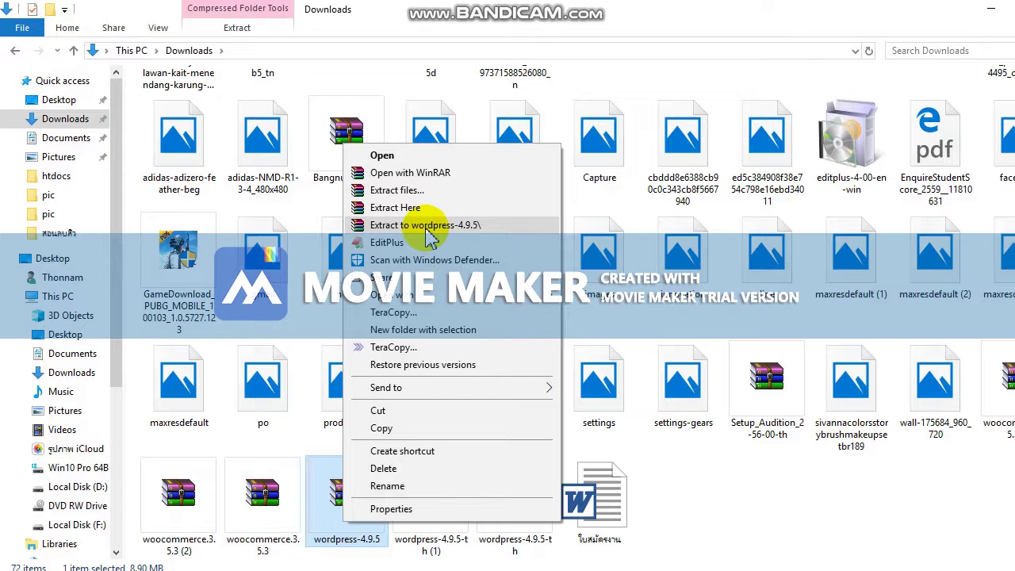
left_click(428, 227)
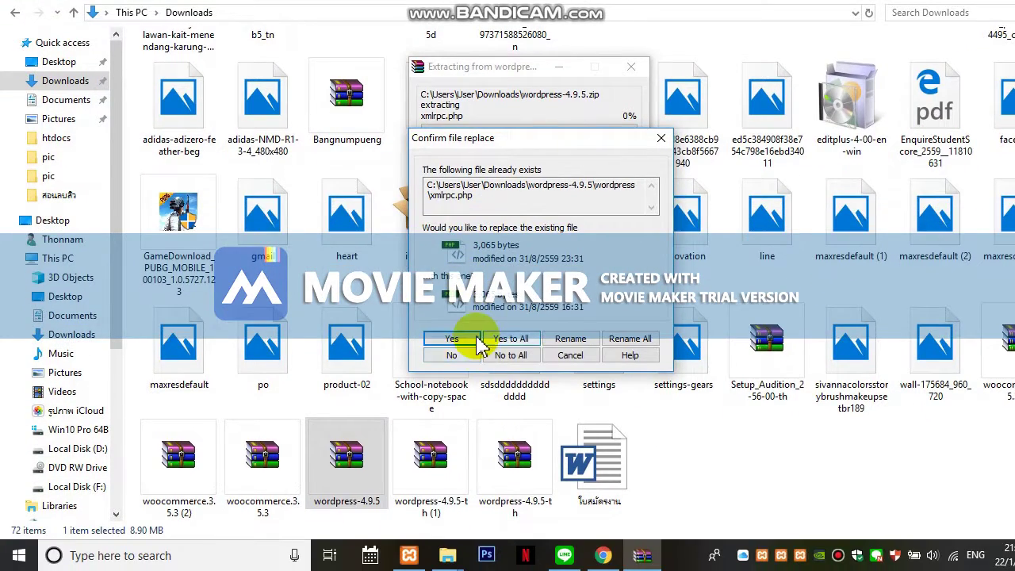
left_click(460, 338)
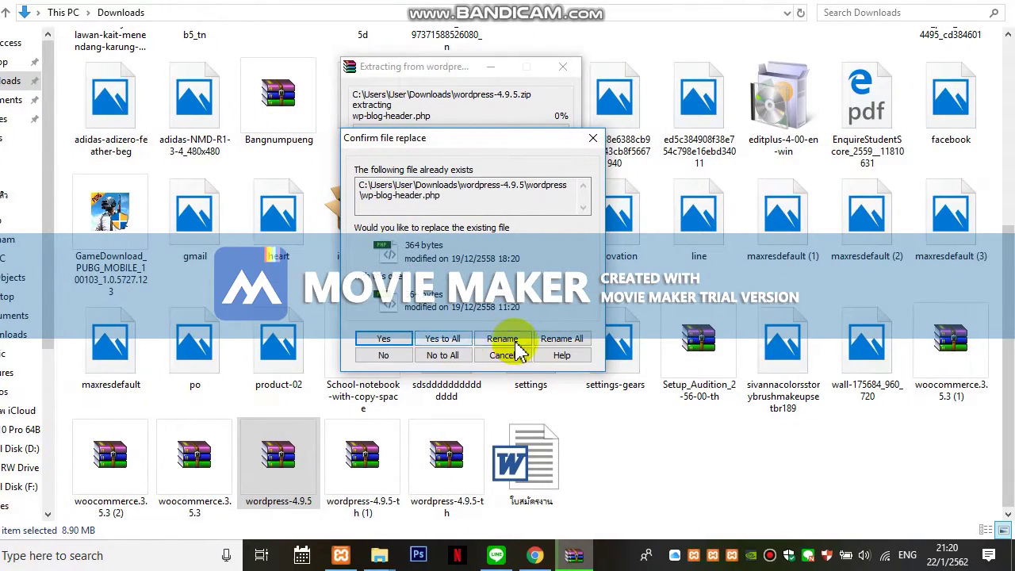
left_click(511, 363)
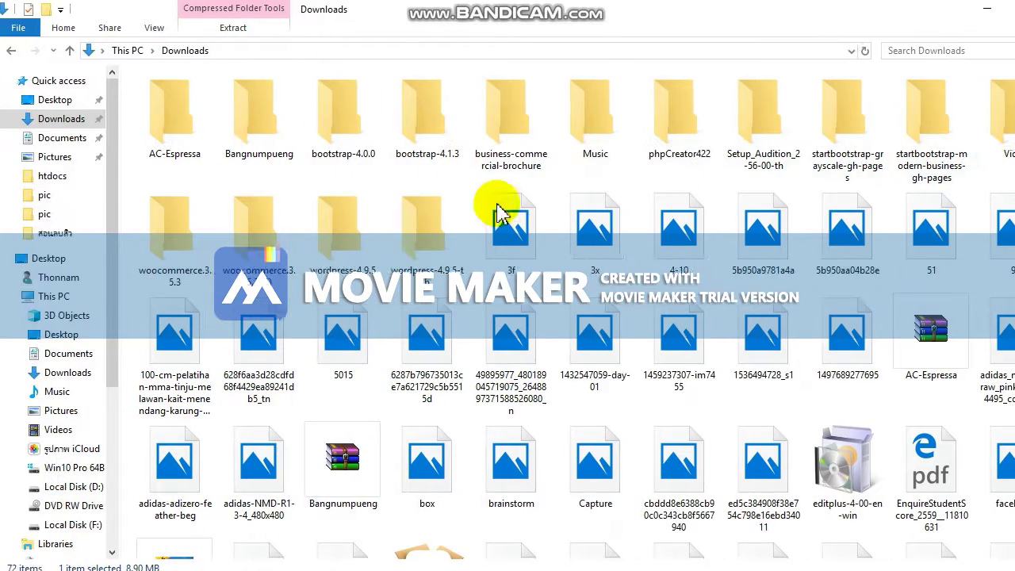
Open the wordpress folder inside the extracted wordpress-4.9.5 folder and copy all of its files and folders.
left_click(369, 260)
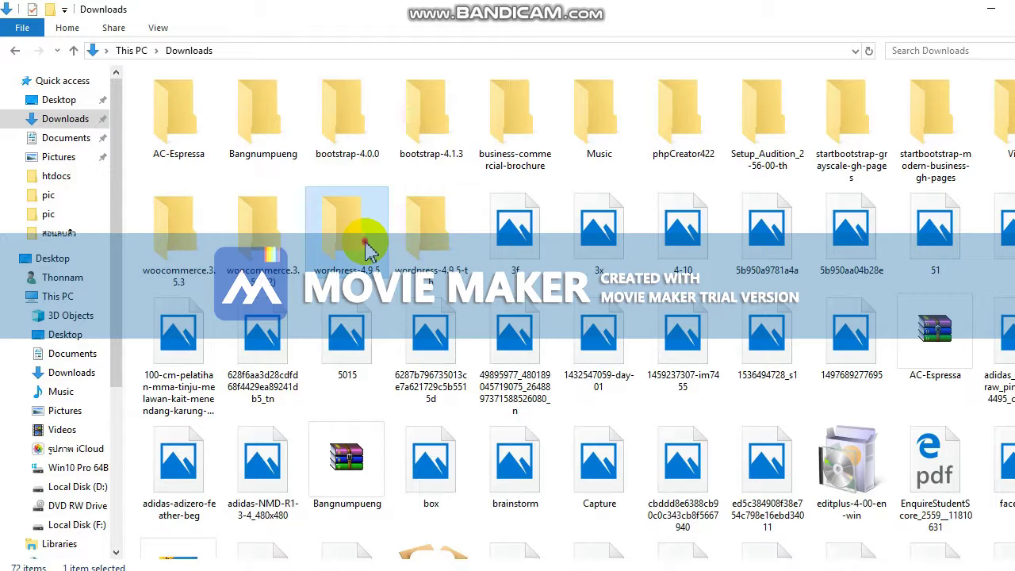
double_click(364, 246)
left_click(333, 100)
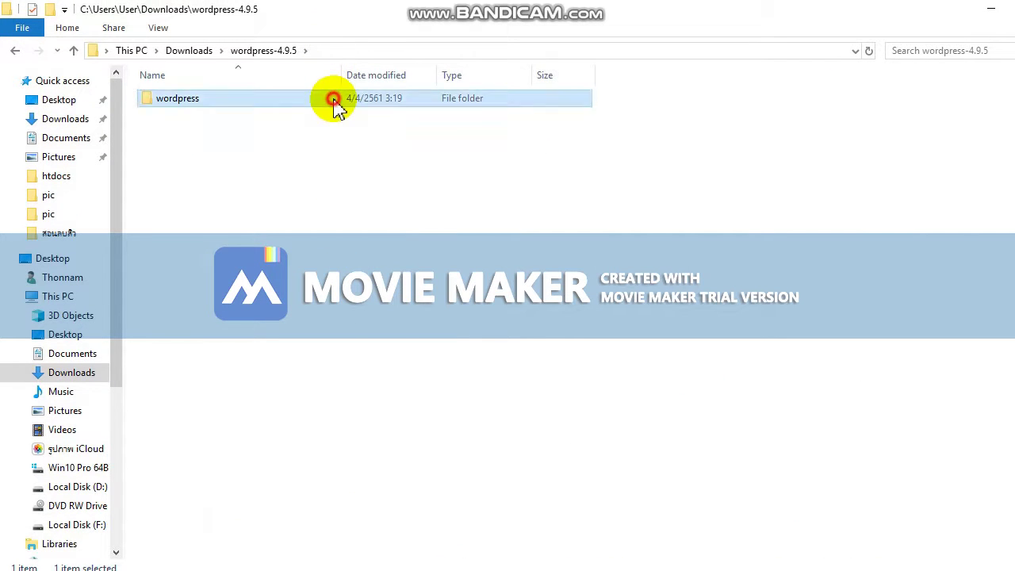
double_click(333, 100)
left_click_drag(286, 437, 310, 105)
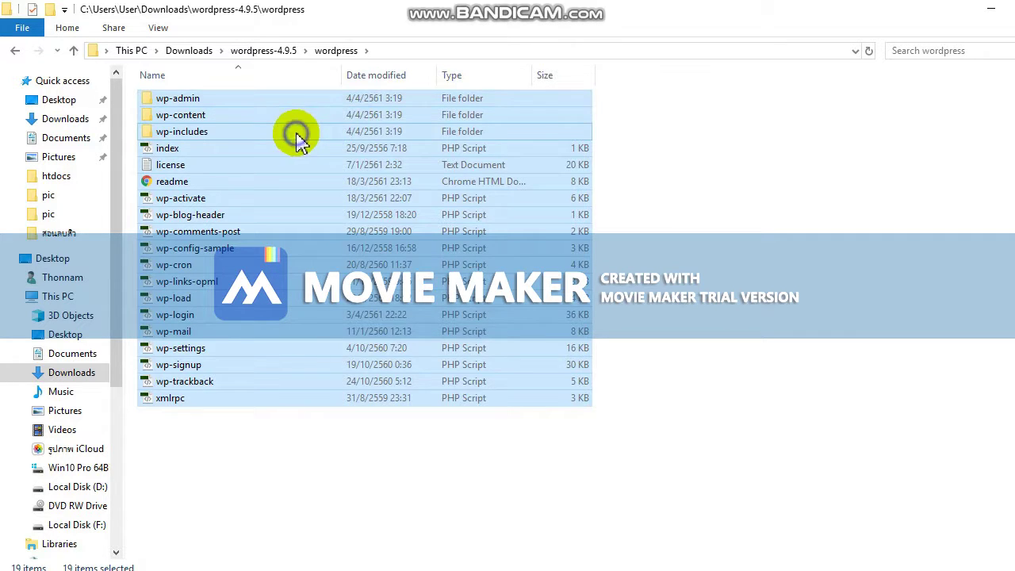
right_click(296, 133)
left_click(370, 387)
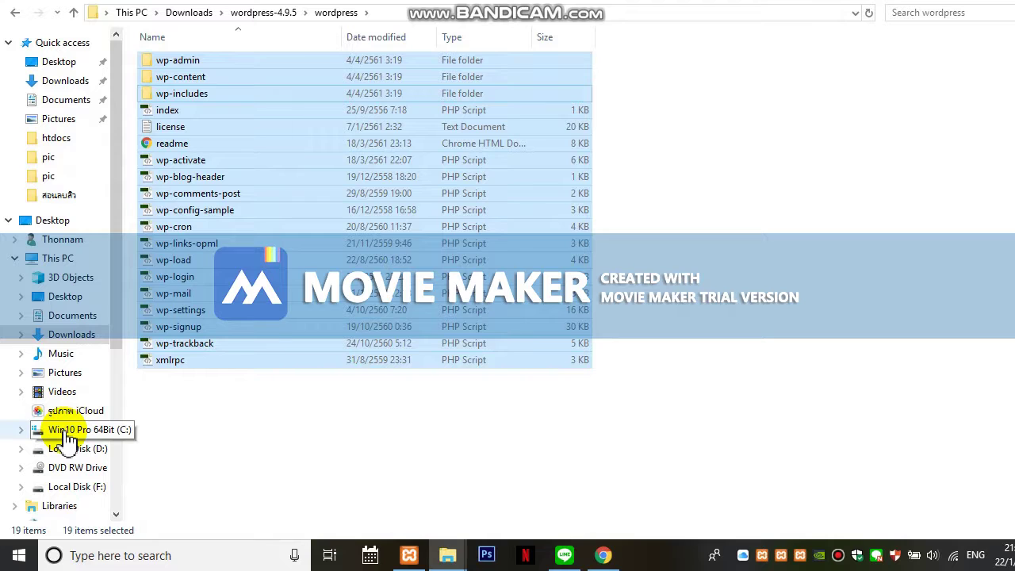
Switch to the xamppp\htdocs\salesale folder window and paste the copied WordPress files there.
mouse_move(439, 559)
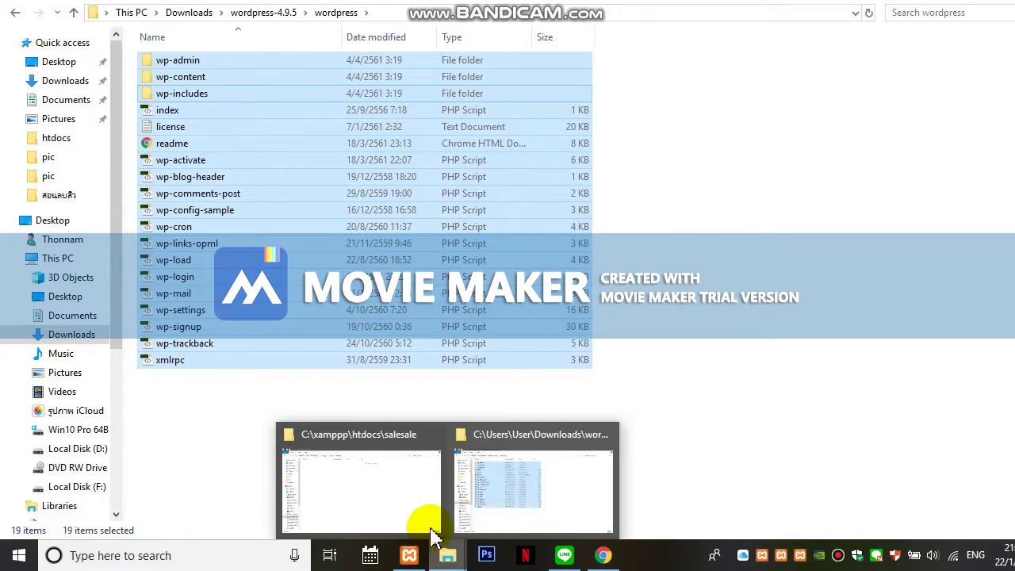
mouse_move(423, 519)
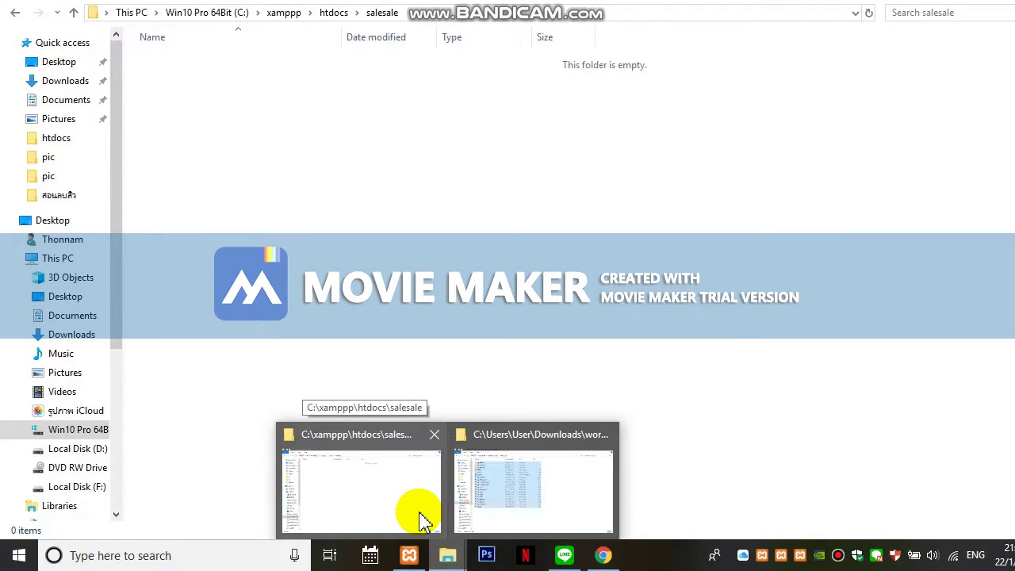
left_click(423, 519)
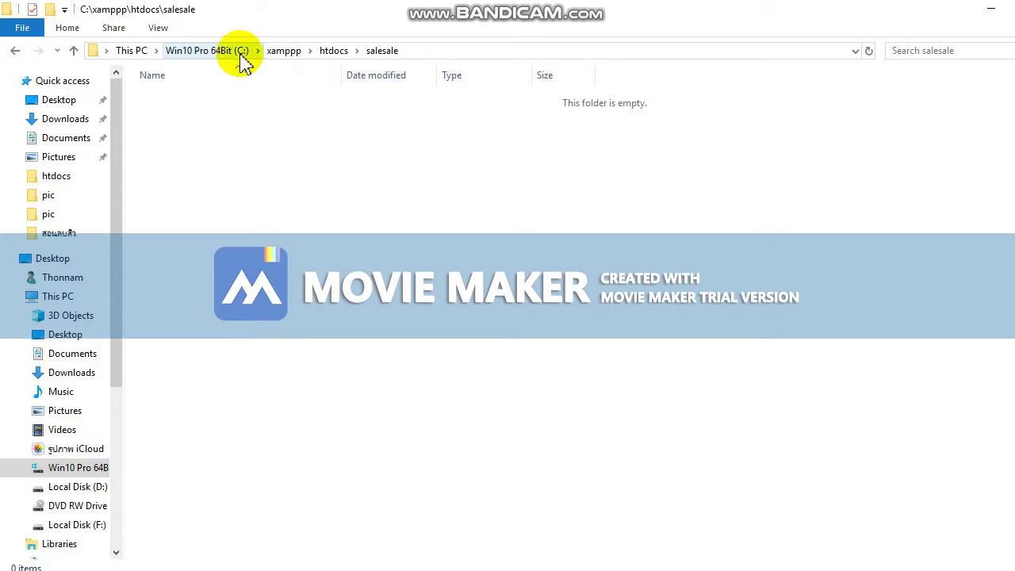
right_click(345, 161)
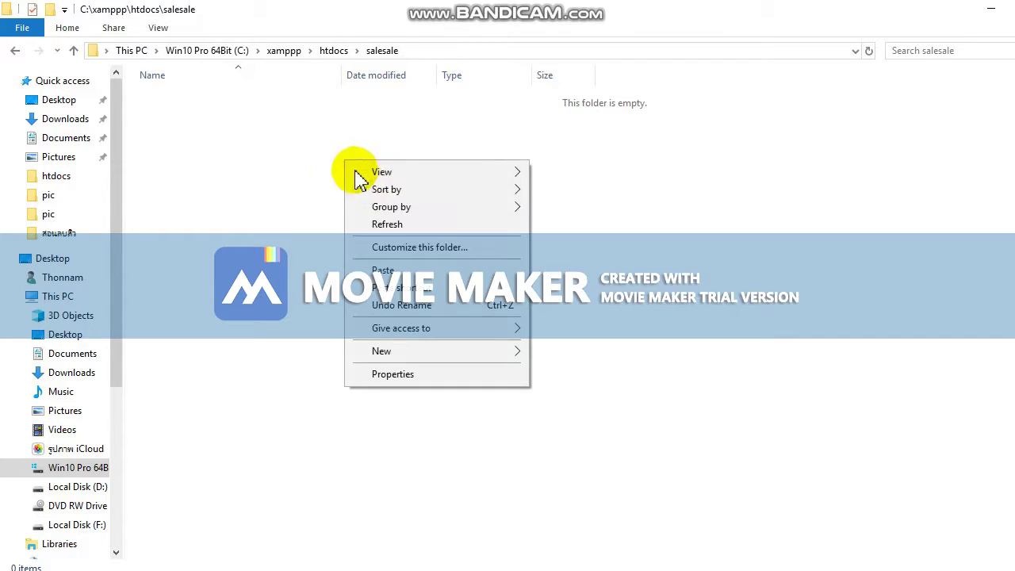
left_click(431, 274)
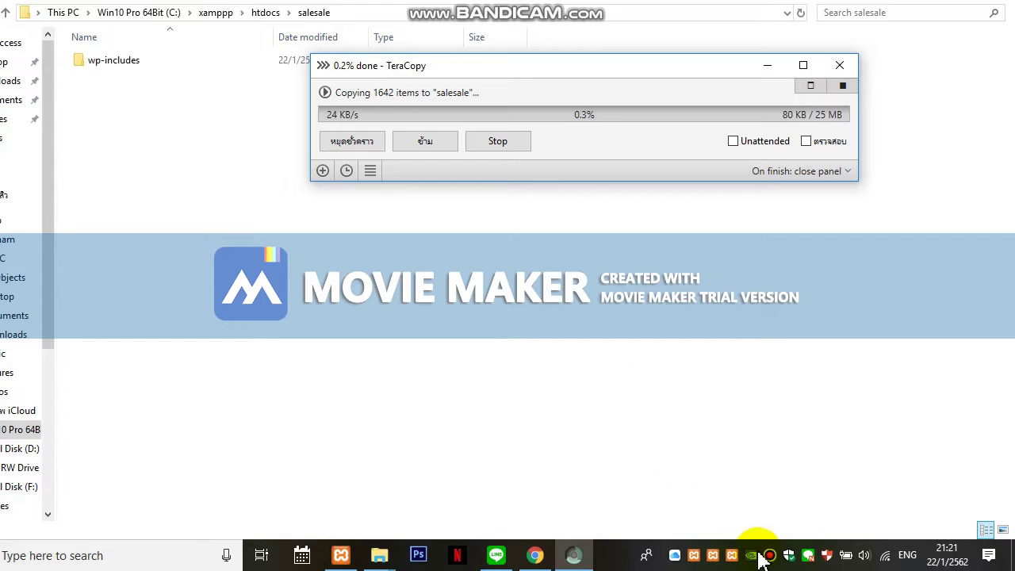
left_click(772, 556)
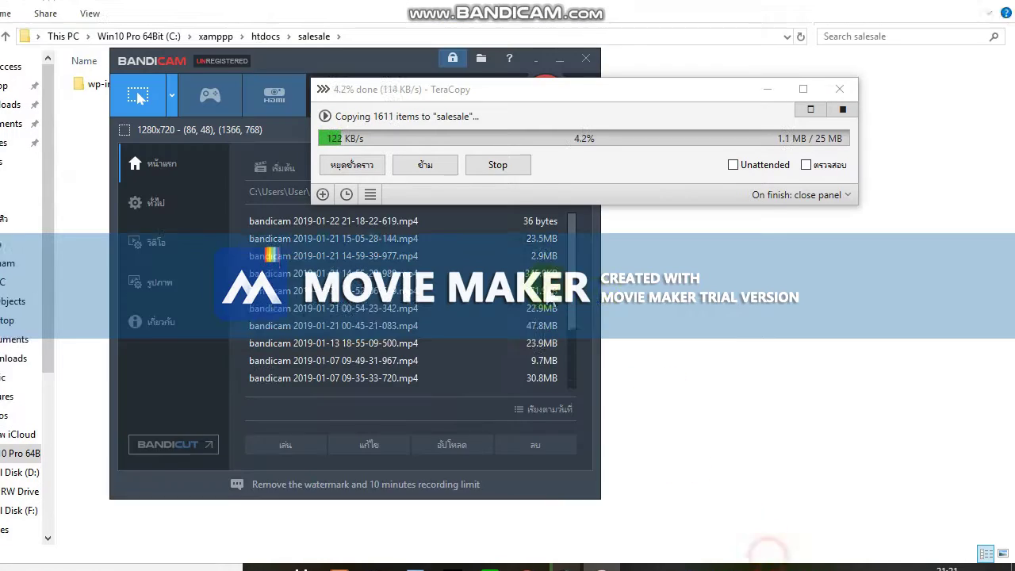
left_click_drag(512, 87, 512, 220)
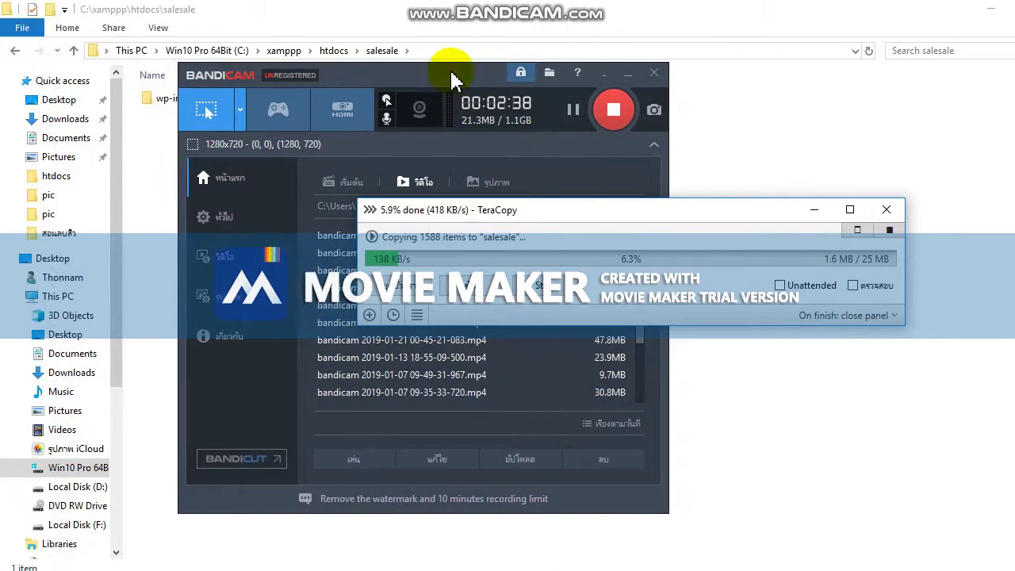
left_click_drag(555, 79, 551, 464)
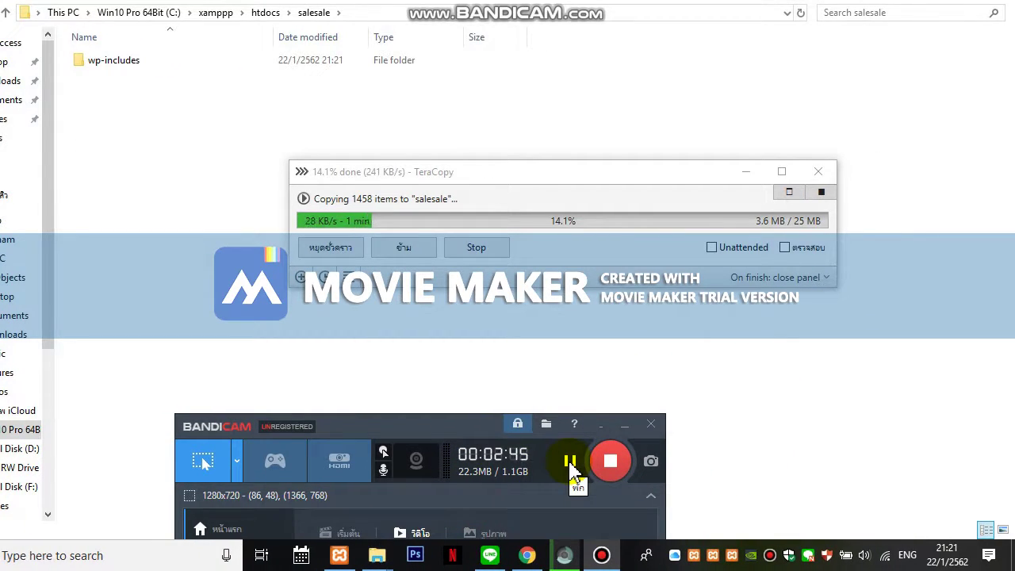
left_click(569, 462)
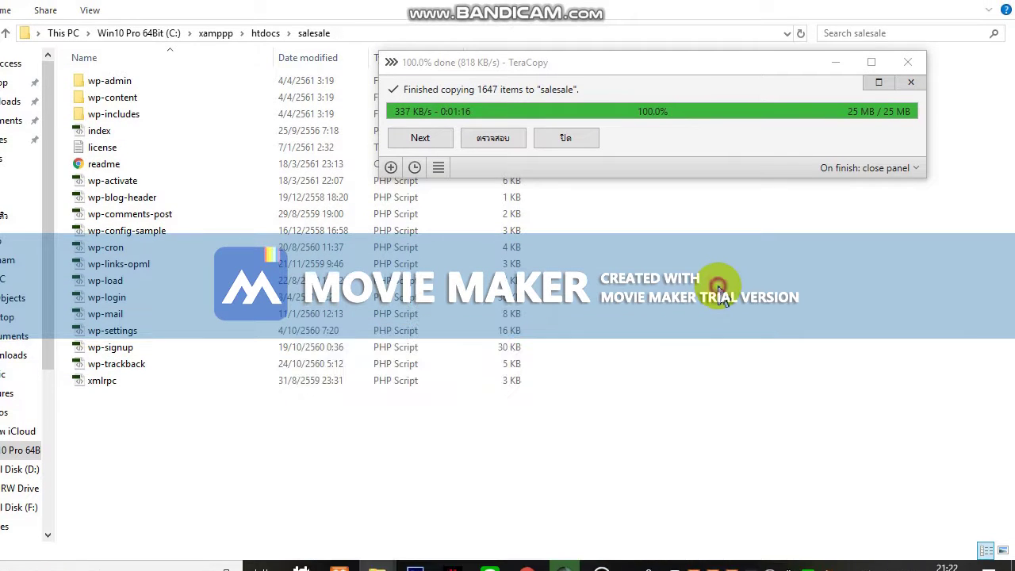
Dismiss the TeraCopy window, switch to Chrome and open 127.0.0.1/phpmyadmin in a new tab.
left_click(837, 78)
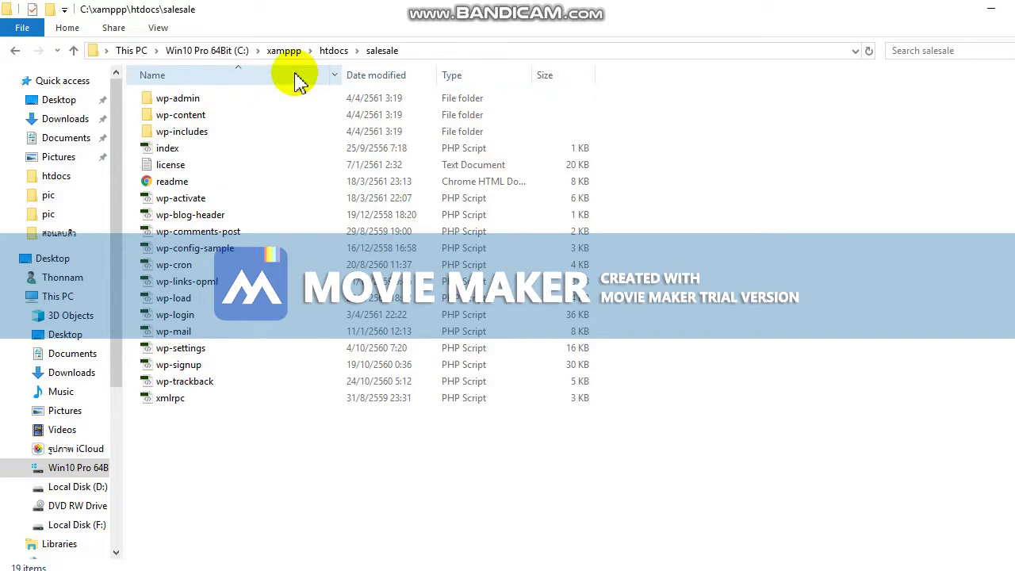
left_click(603, 556)
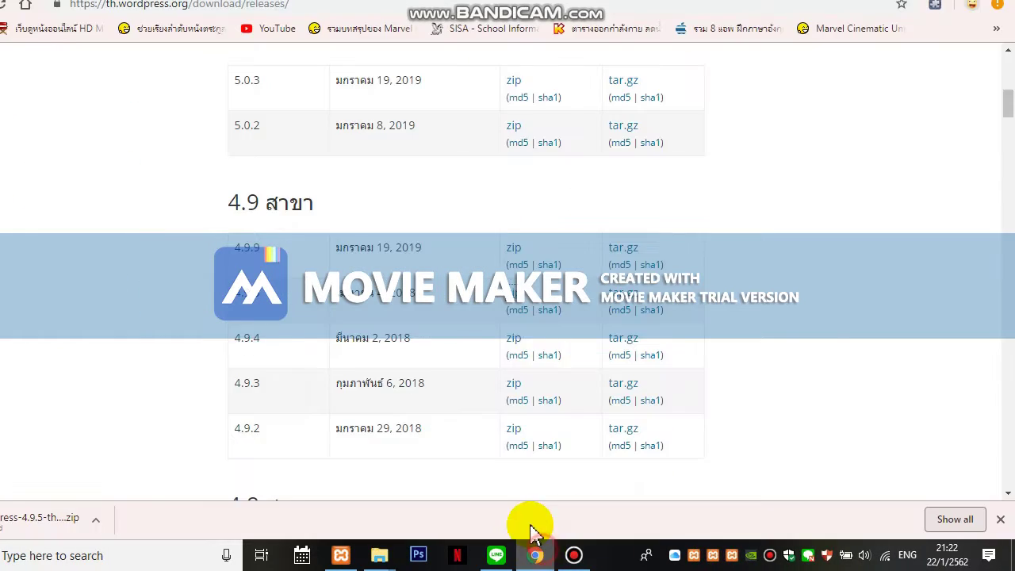
left_click(530, 22)
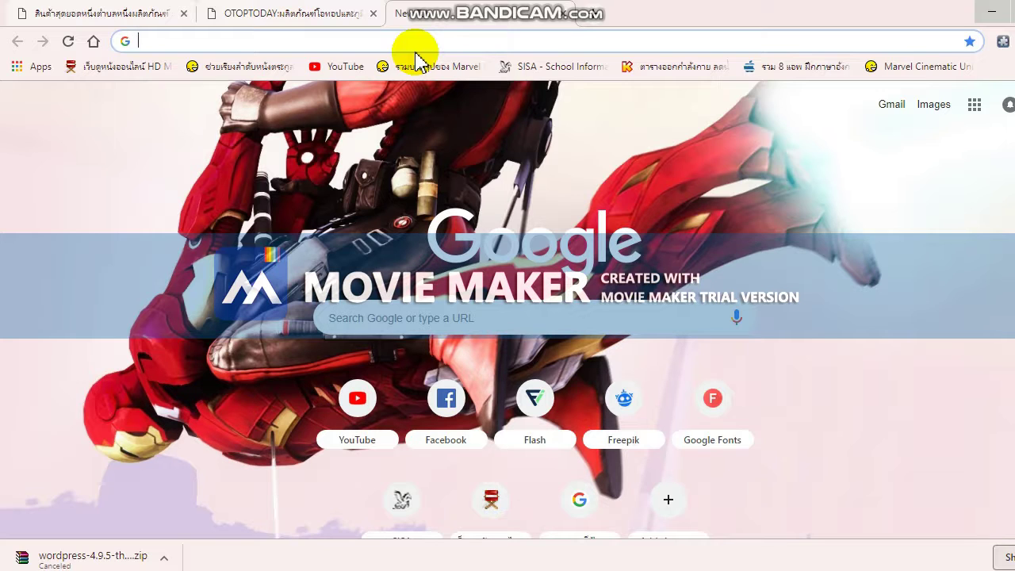
type("127.")
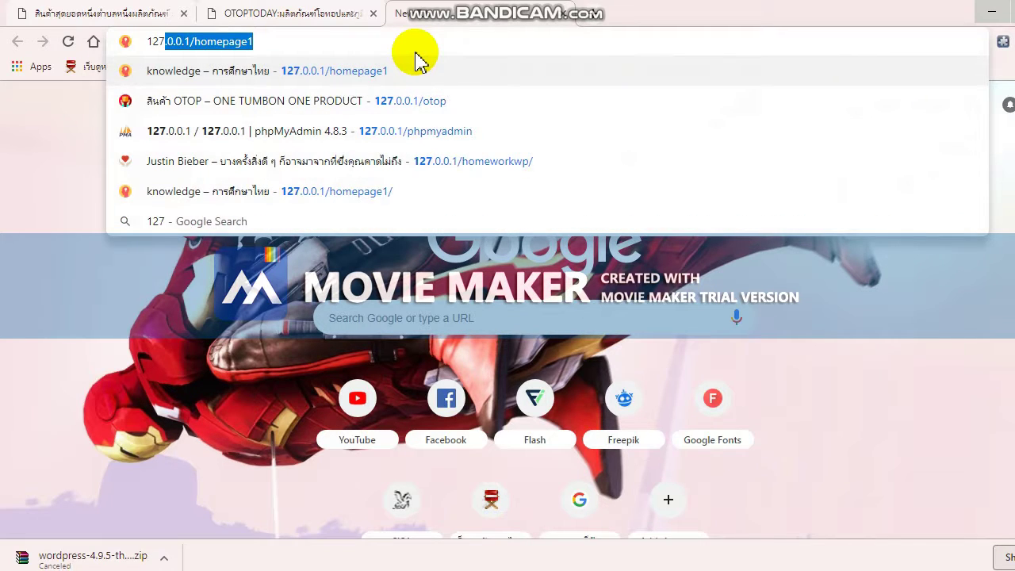
type("0.0.1")
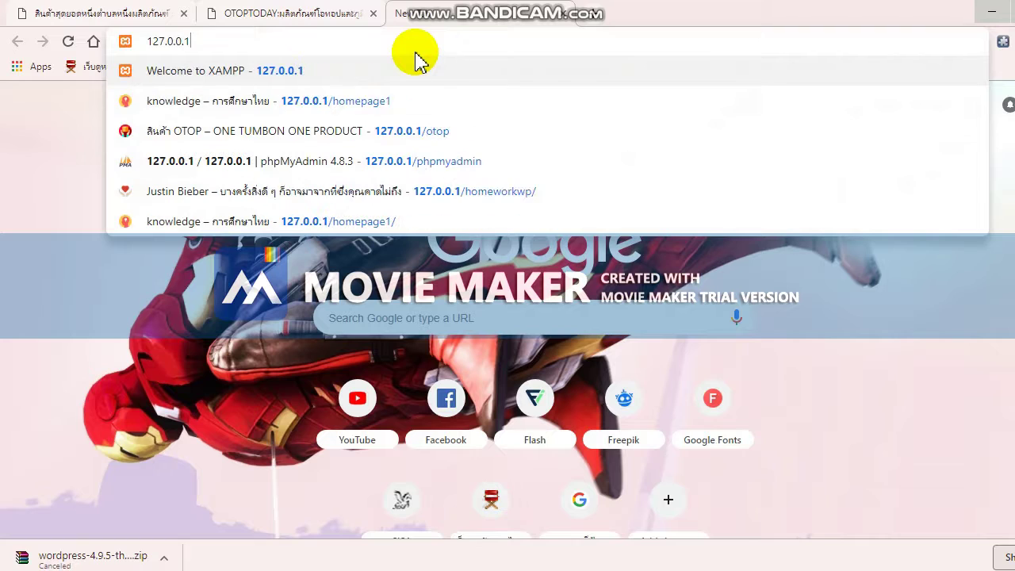
type("/")
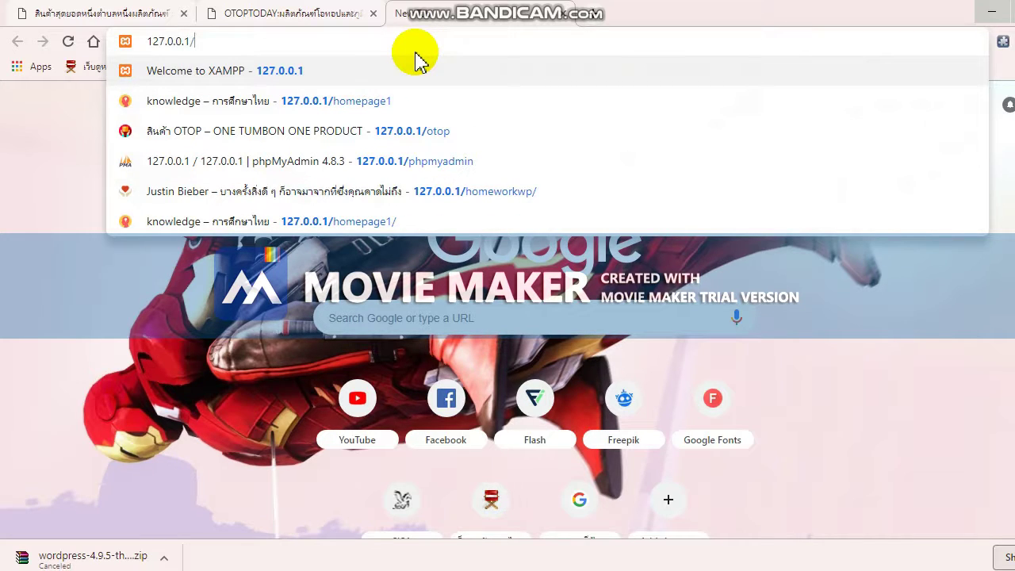
type("php")
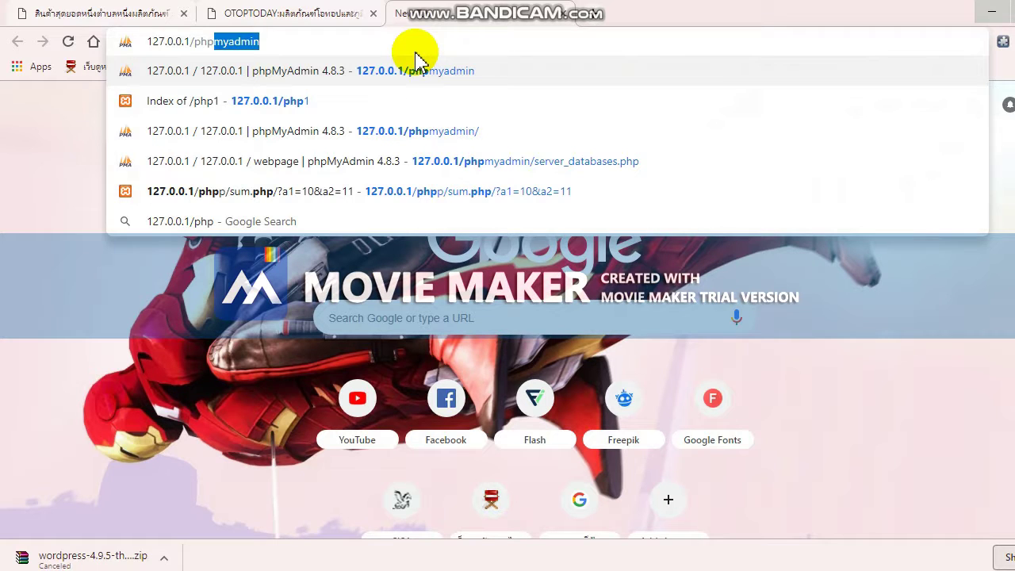
key("Return")
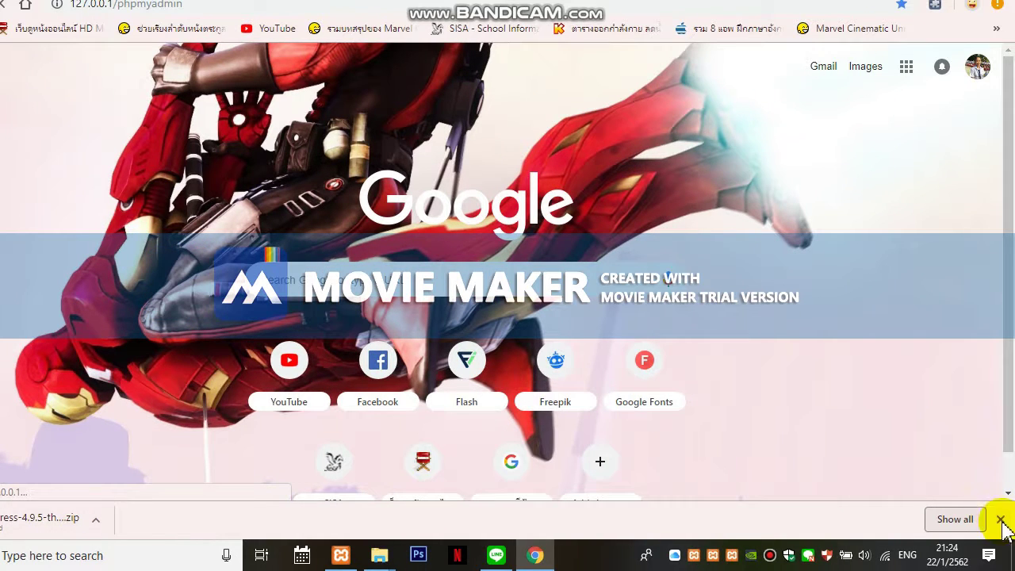
left_click(1001, 519)
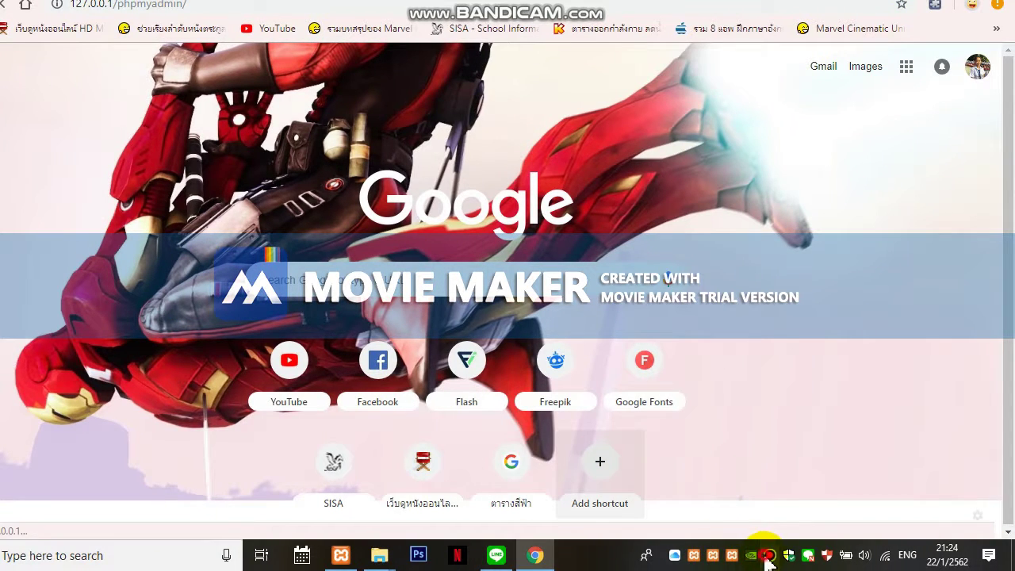
left_click(767, 556)
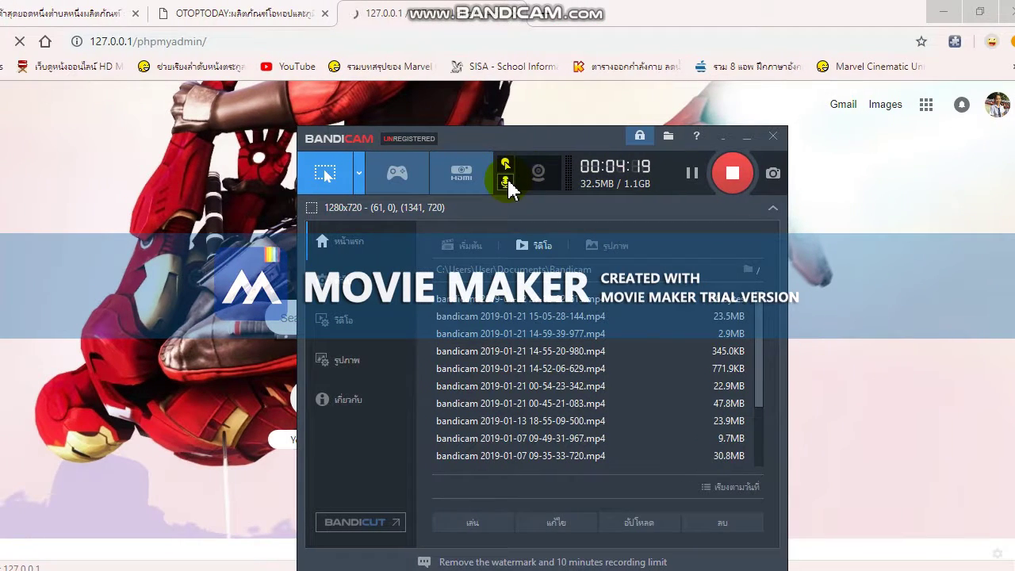
left_click(676, 176)
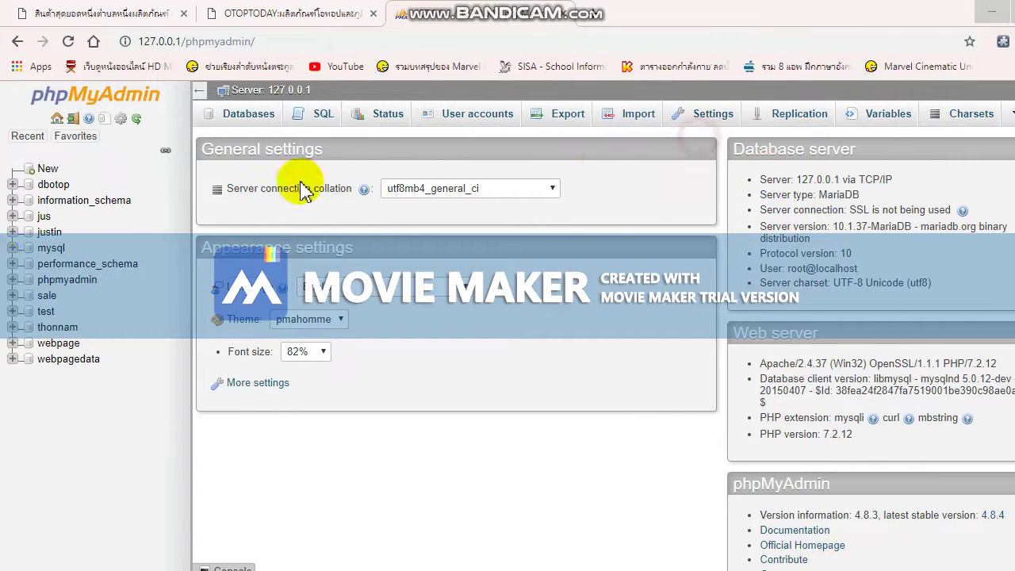
Create a new database named salesale with the utf8_general_ci collation.
left_click(47, 171)
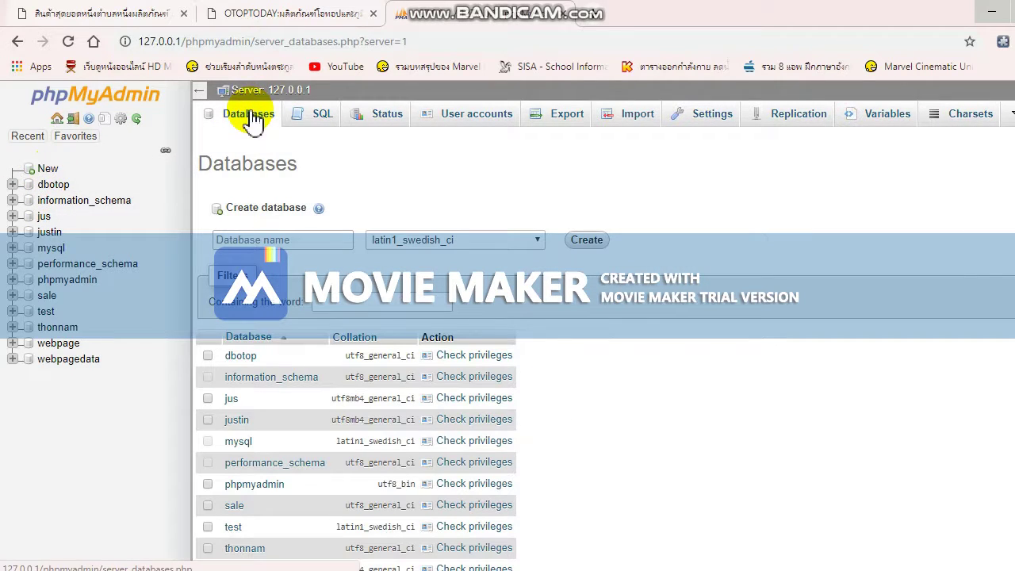
left_click(298, 241)
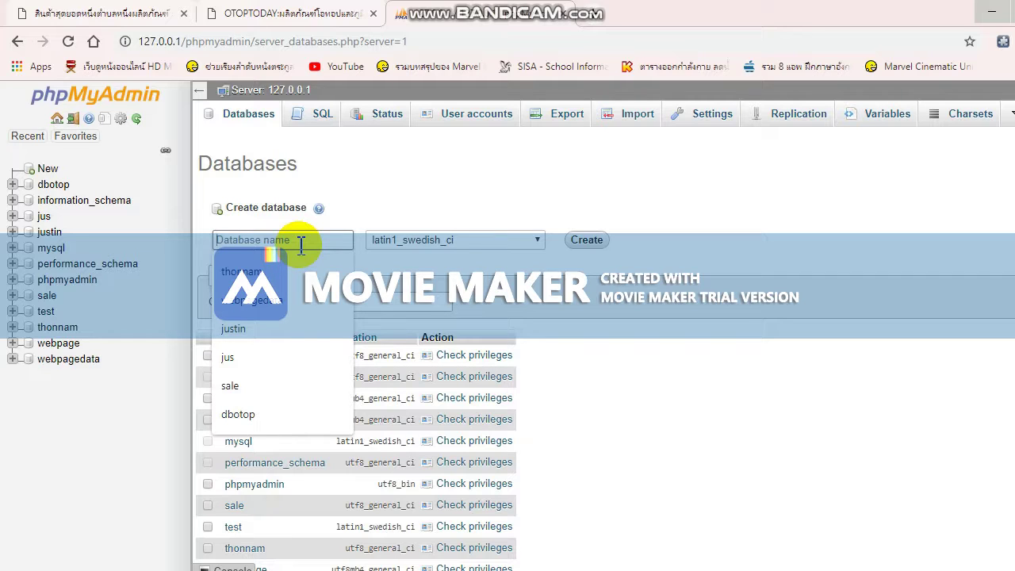
type("salesale")
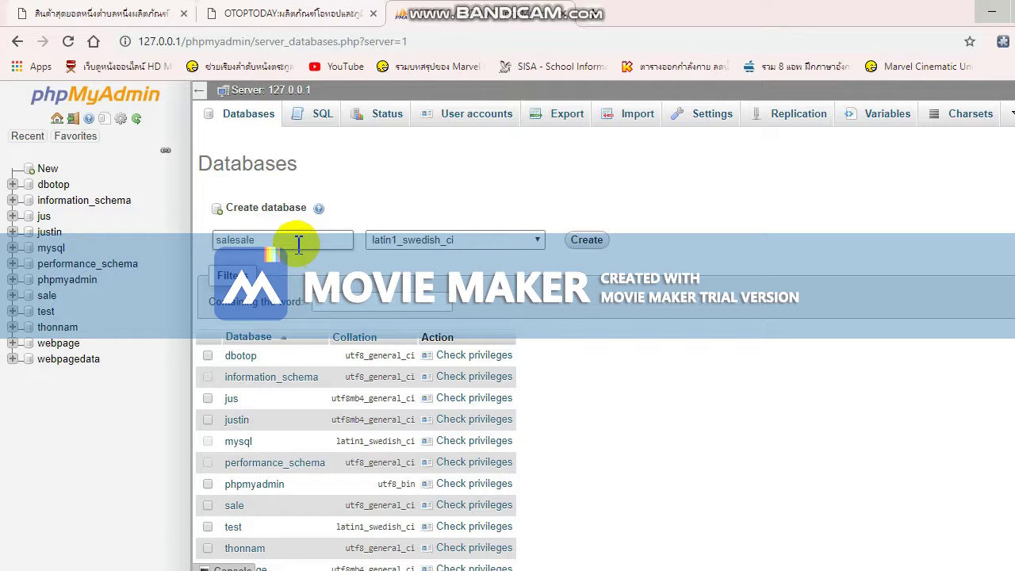
left_click(537, 241)
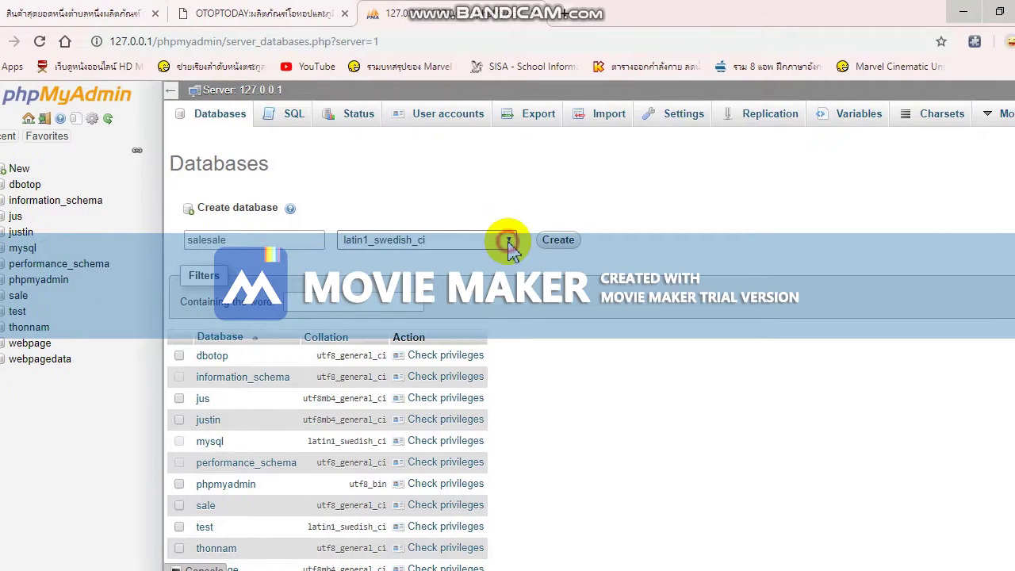
scroll(436, 393, "down", 15)
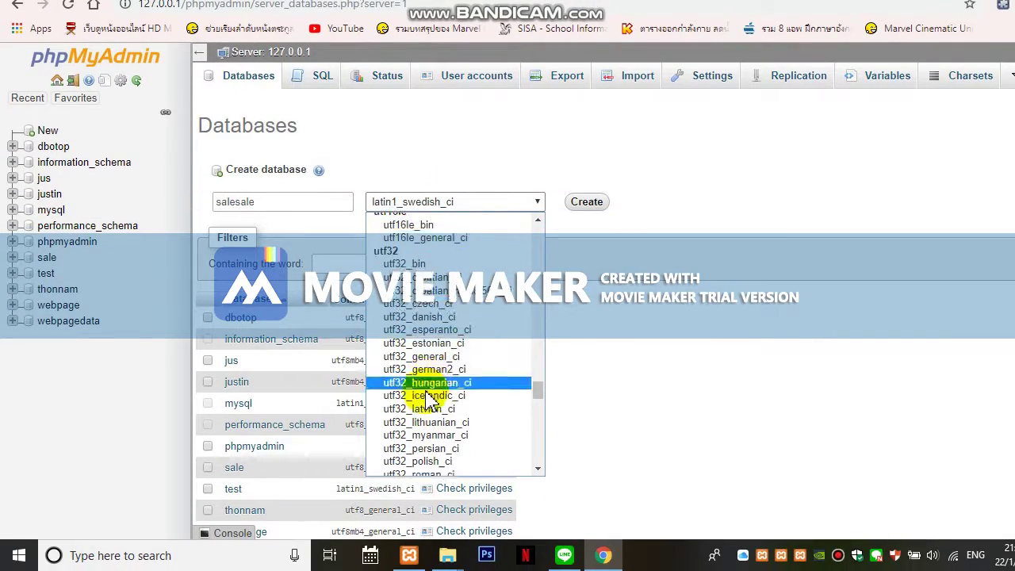
scroll(428, 399, "down", 17)
scroll(420, 333, "up", 9)
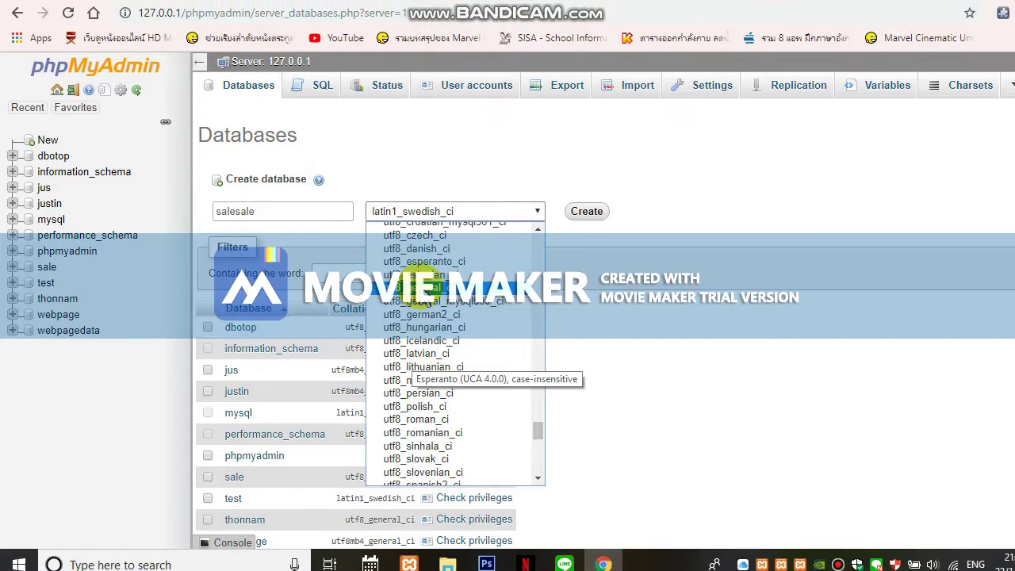
left_click(418, 313)
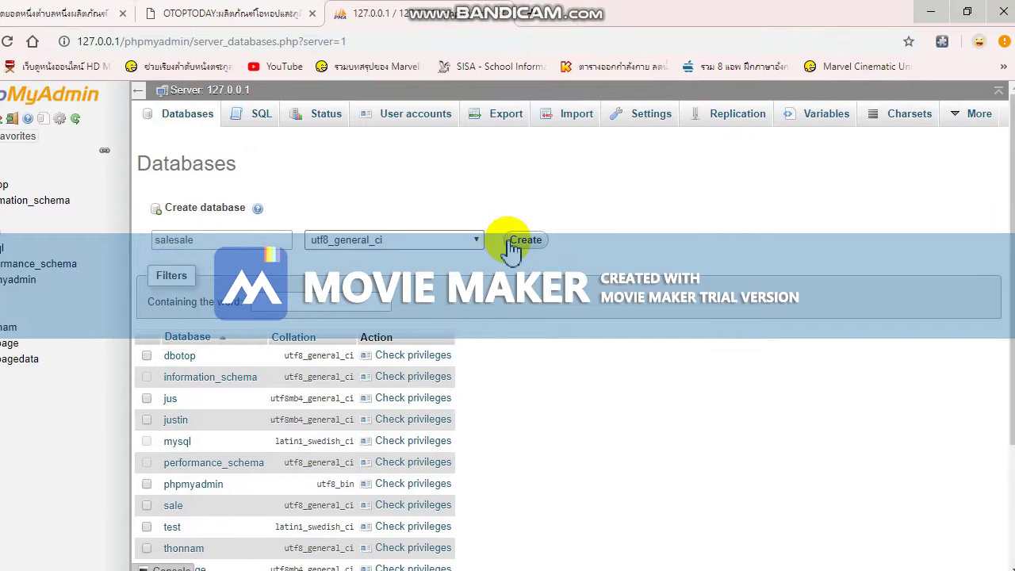
left_click(513, 244)
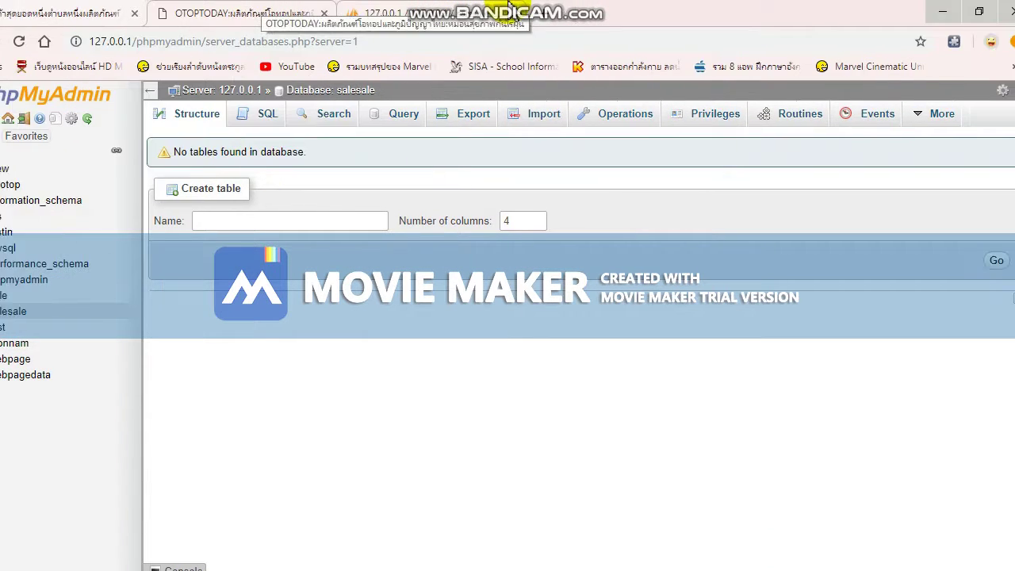
Open a new browser tab and load 127.0.0.1/sale.
left_click(487, 41)
key("BackSpace")
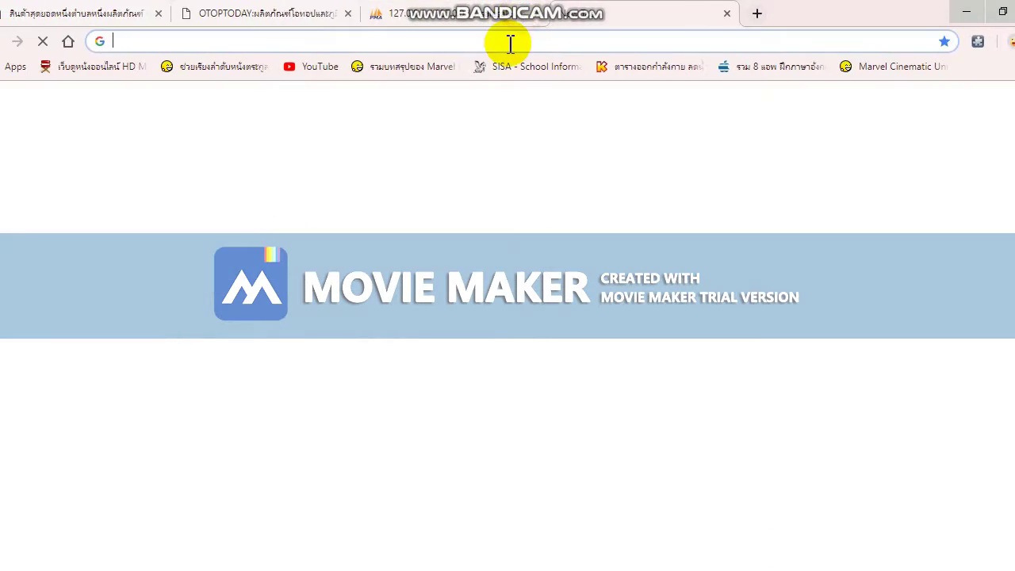
type("127.0.0.1/homepage1")
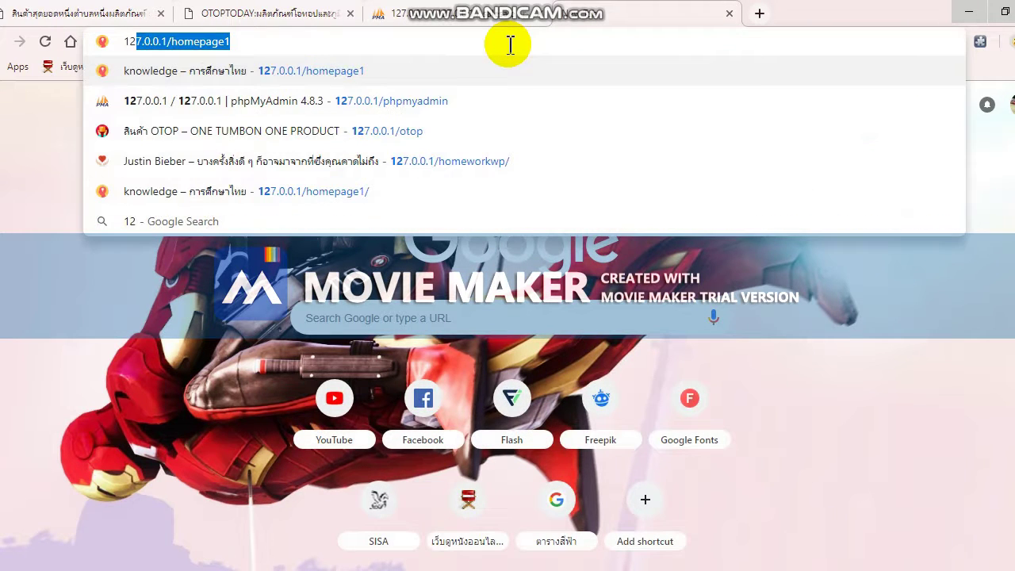
key("Right")
key("BackSpace")
key("BackSpace")
key("BackSpace")
key("BackSpace")
key("BackSpace")
key("BackSpace")
key("BackSpace")
key("BackSpace")
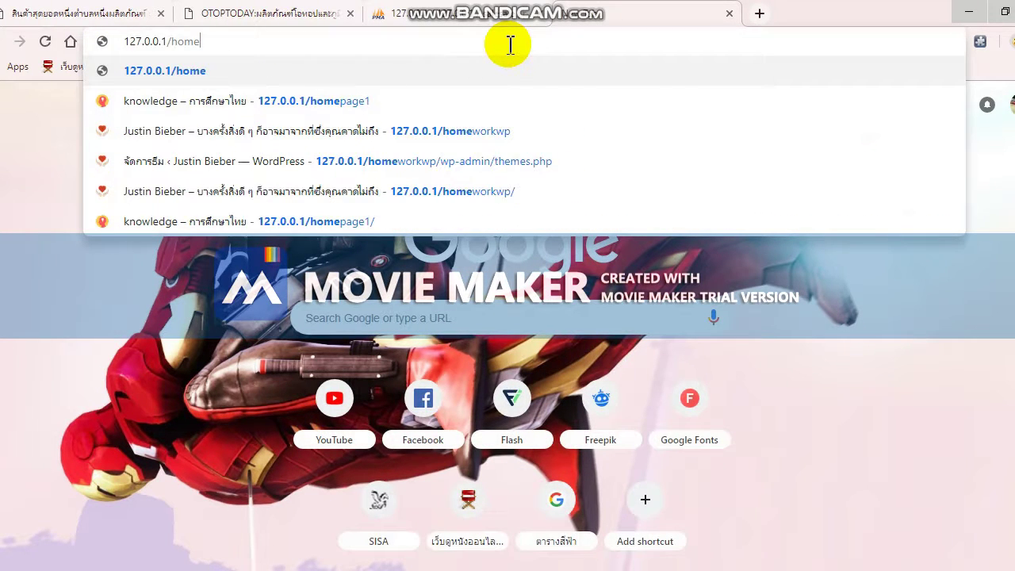
key("BackSpace")
type("sale")
key("Return")
Extend the address to 127.0.0.1/salesale and load the WordPress setup page.
left_click(256, 32)
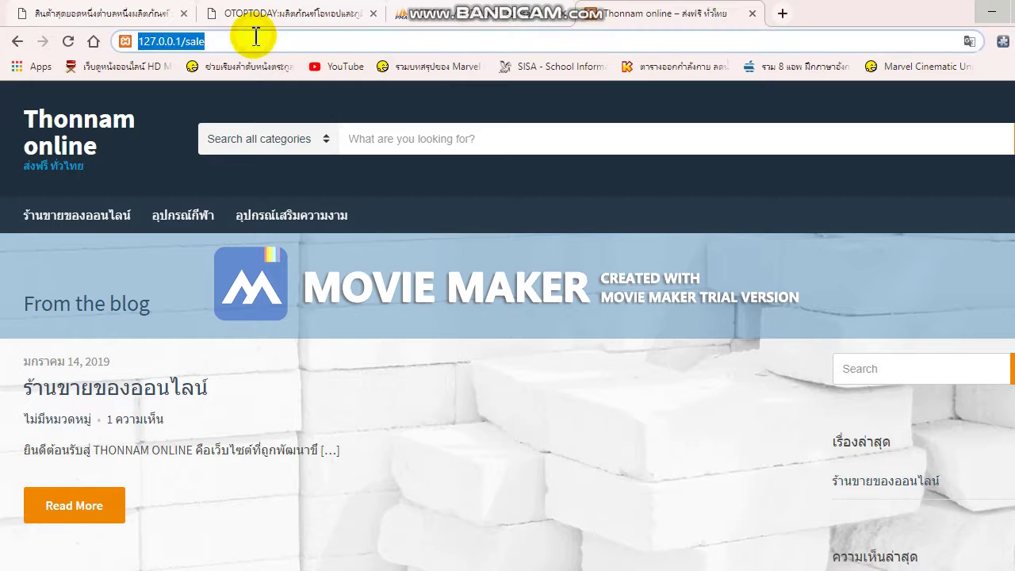
left_click(254, 33)
type("sa")
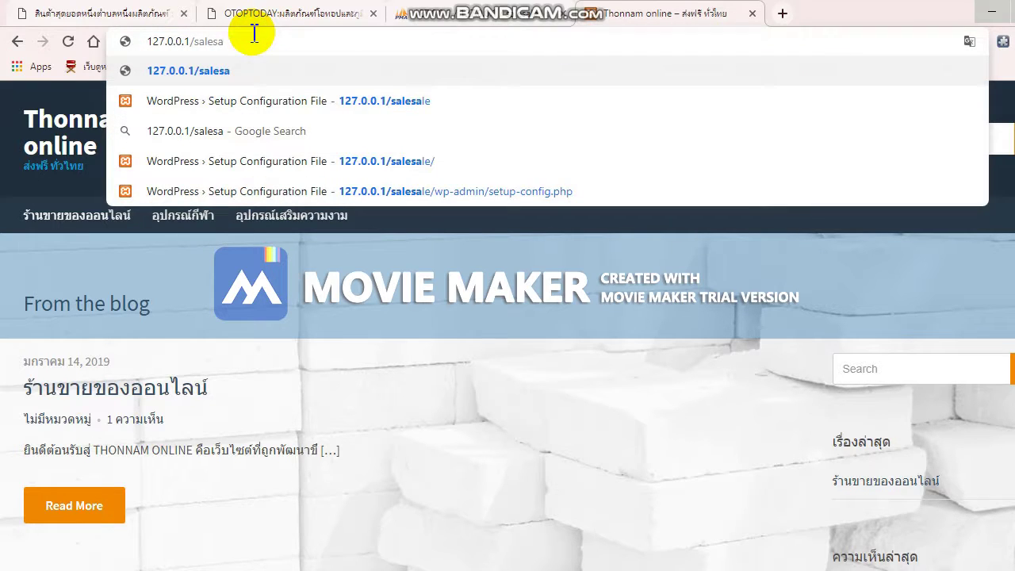
type("le")
key("Return")
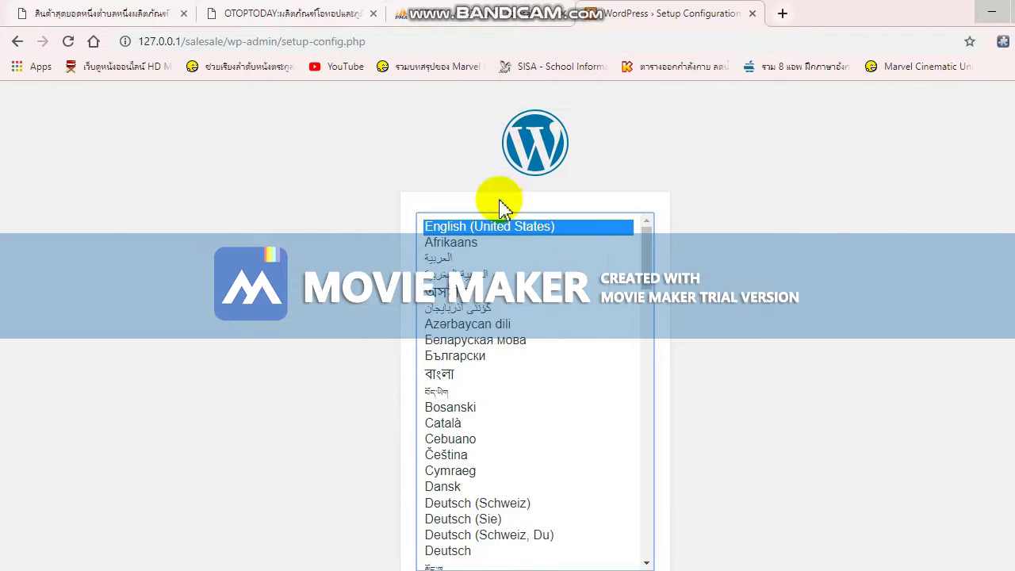
Choose ไทย as the WordPress installation language and continue past the welcome page to the database connection form.
scroll(498, 209, "down", 1)
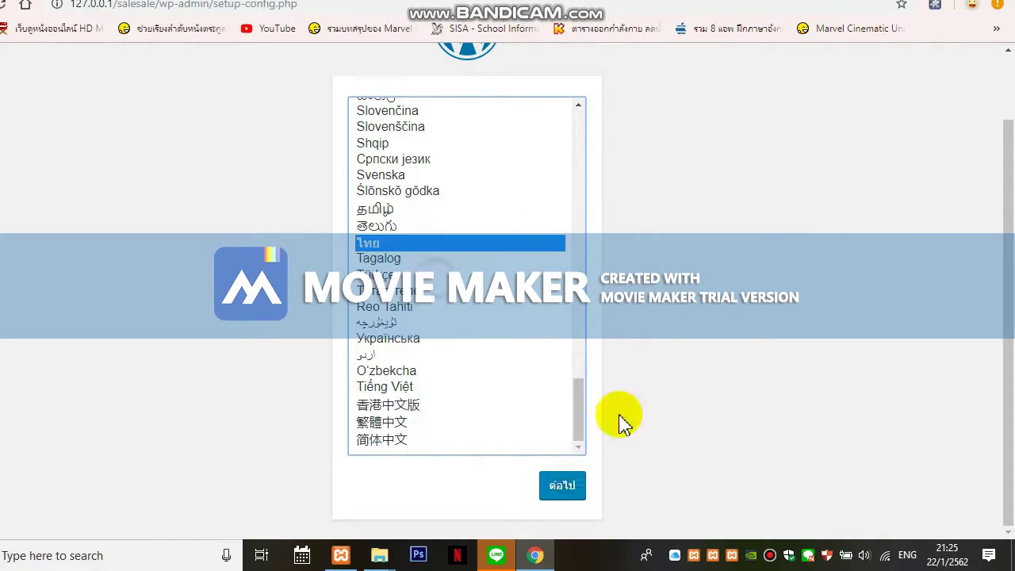
left_click(639, 522)
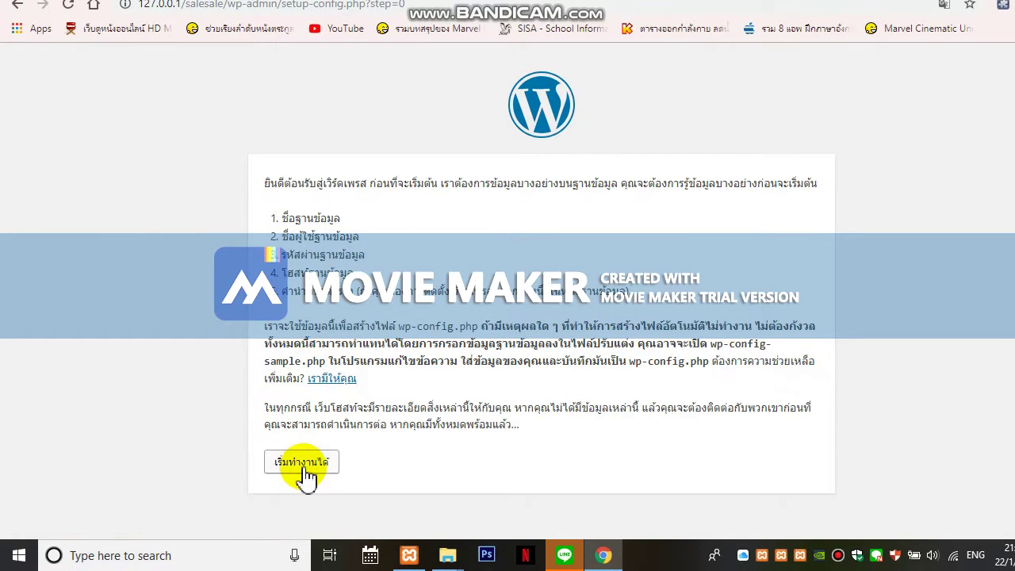
left_click(305, 474)
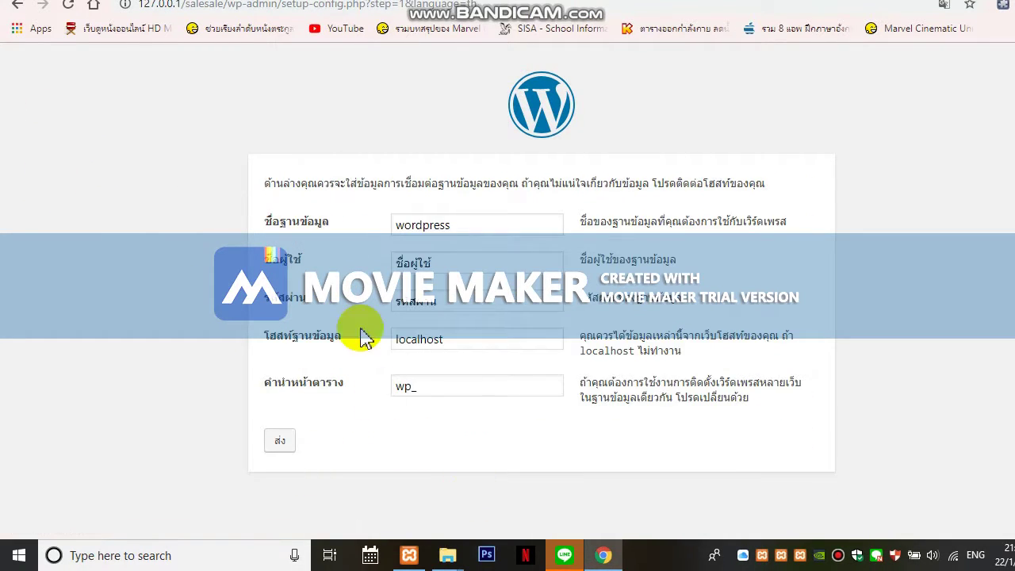
Check the database name in phpMyAdmin and enter salesale as the database name in the WordPress setup form.
left_click_drag(498, 261, 312, 257)
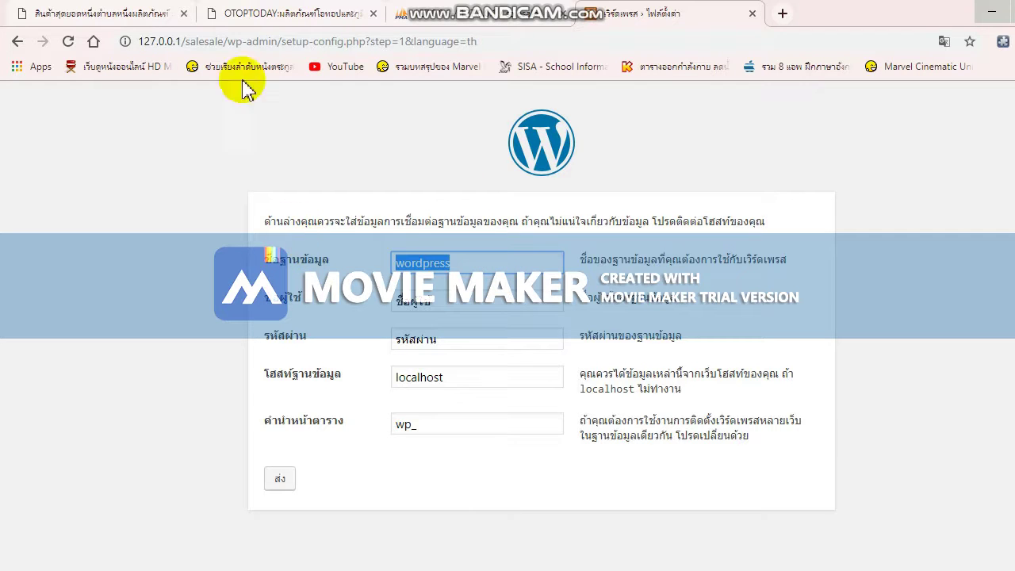
left_click(495, 12)
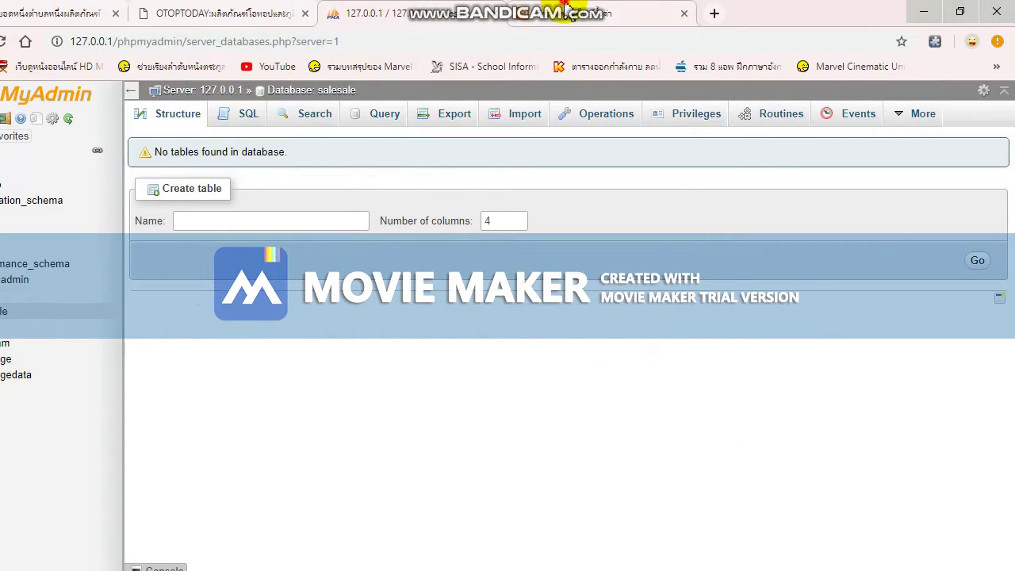
left_click(567, 8)
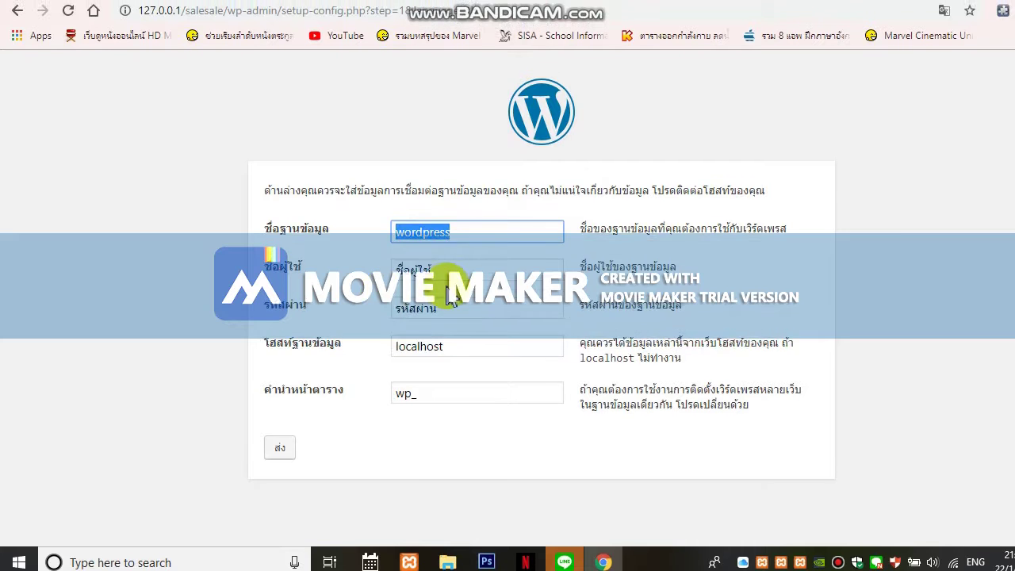
type("salesale")
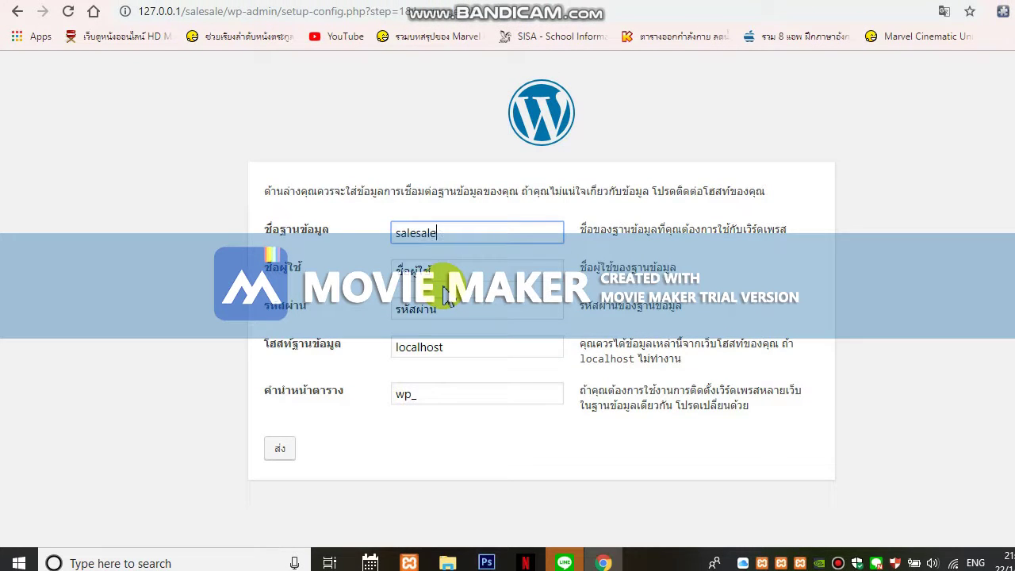
left_click(838, 563)
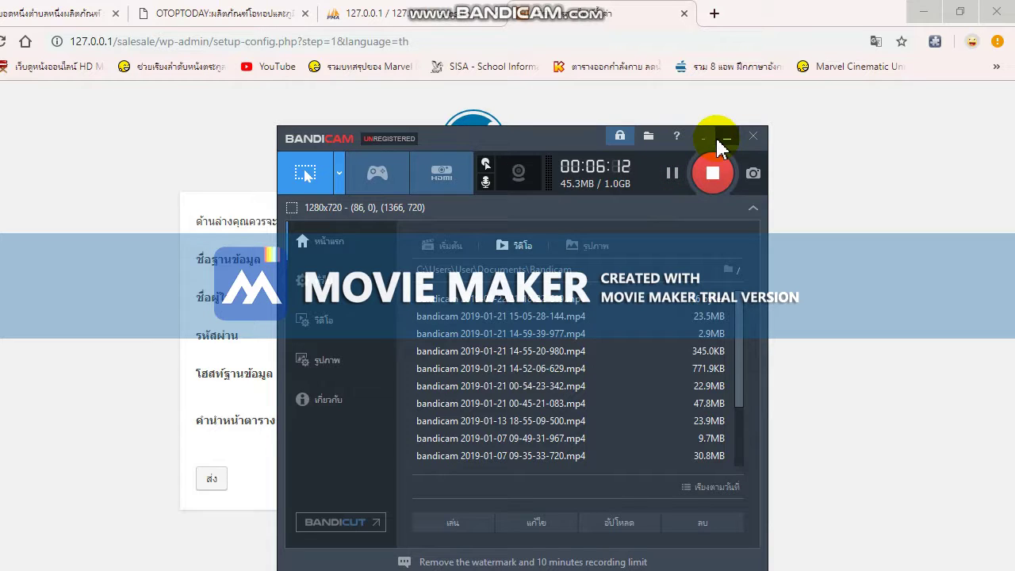
left_click(723, 139)
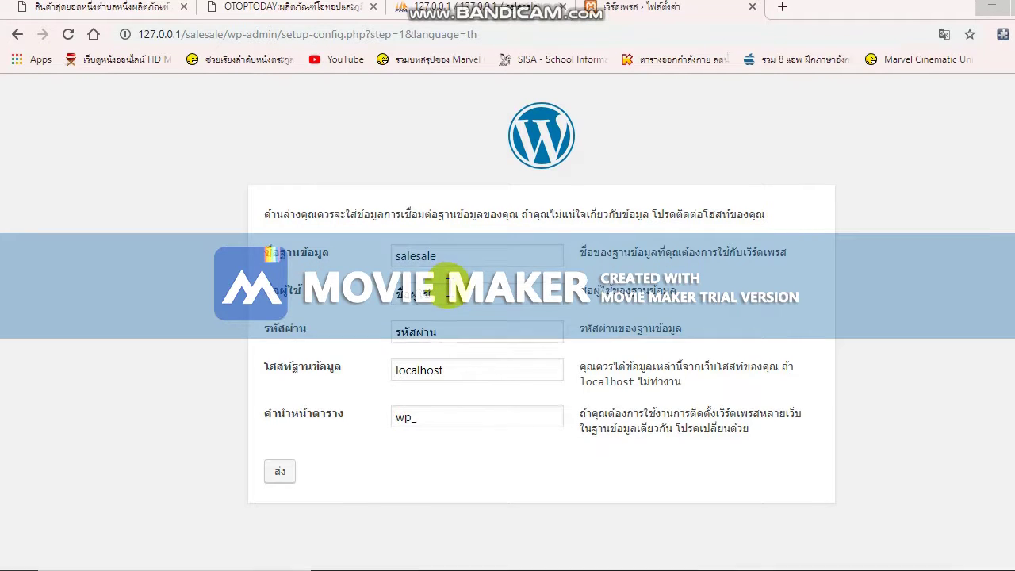
Set the database username to root, leave the database password empty and submit the connection details.
left_click_drag(435, 305, 390, 309)
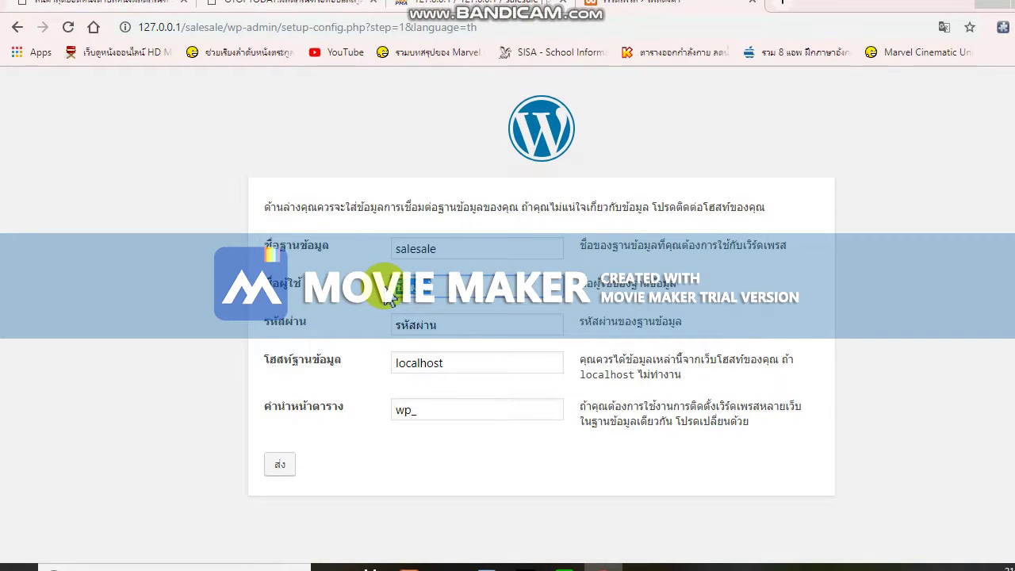
type("roo")
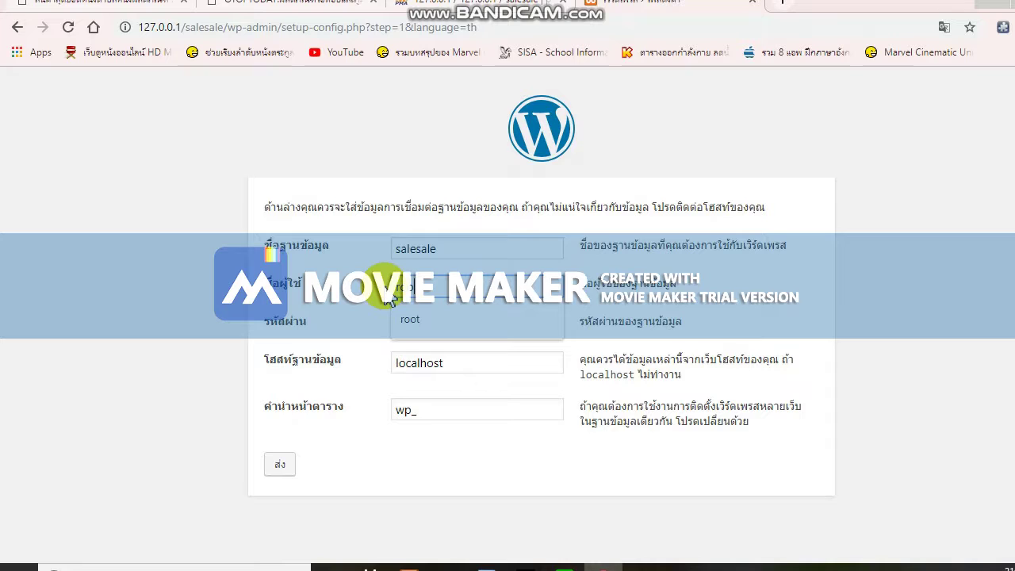
type("t")
key("Tab")
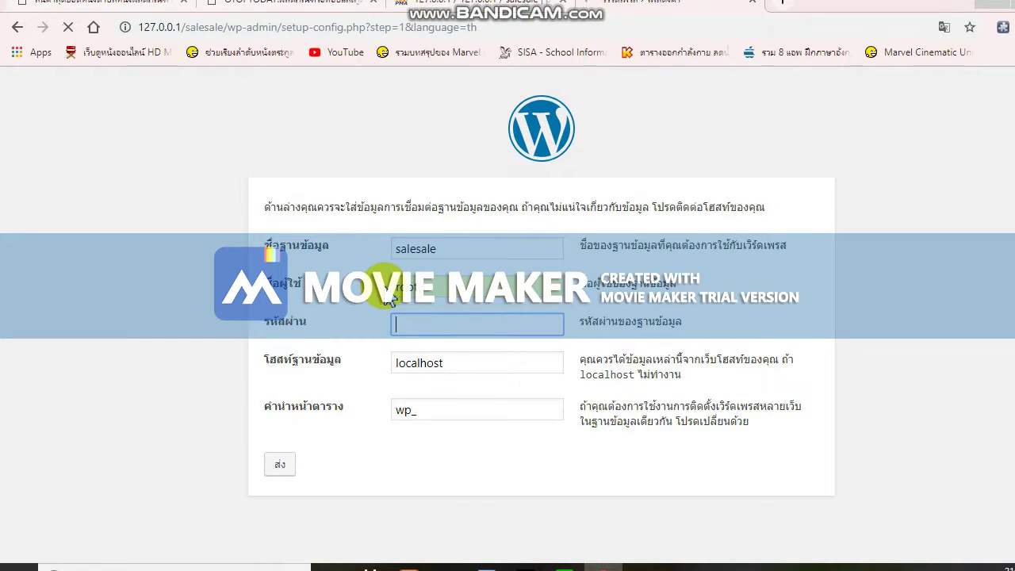
key("Return")
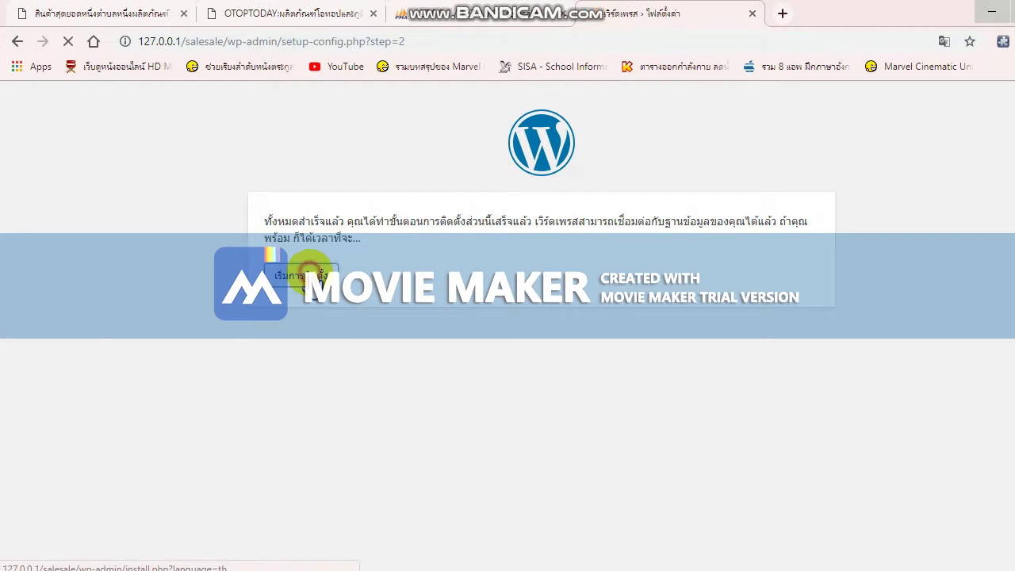
Start the installation and enter สินค้า OTOP เมืองระยอง as the site title.
scroll(401, 260, "down", 3)
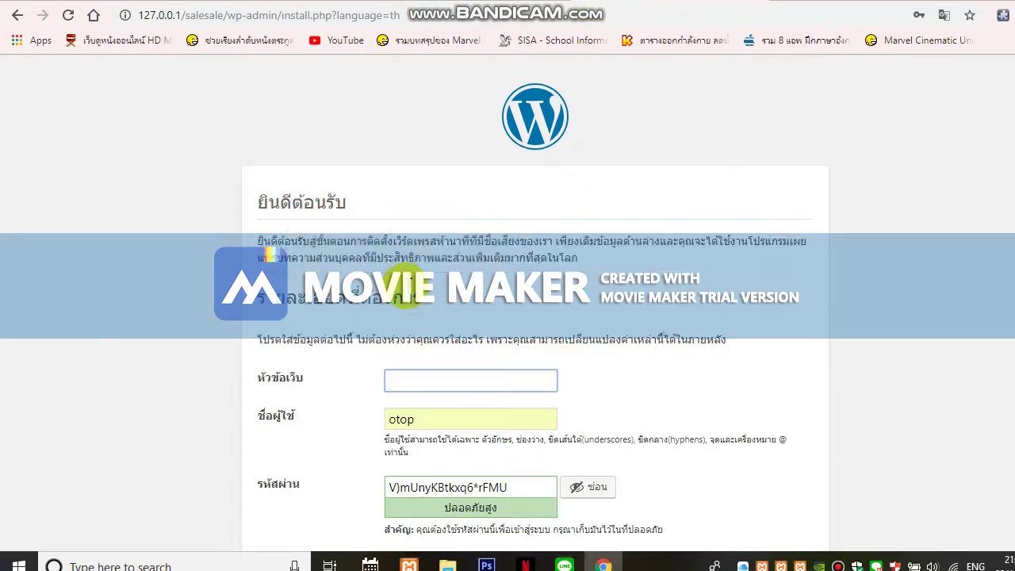
left_click(413, 231)
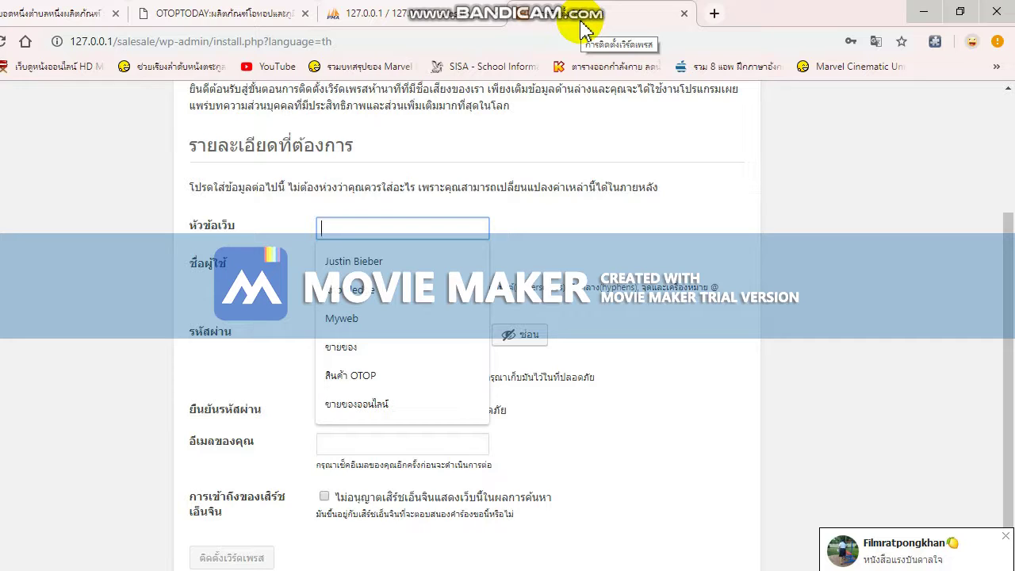
type("สินค้า OTOP เมืองระยอง")
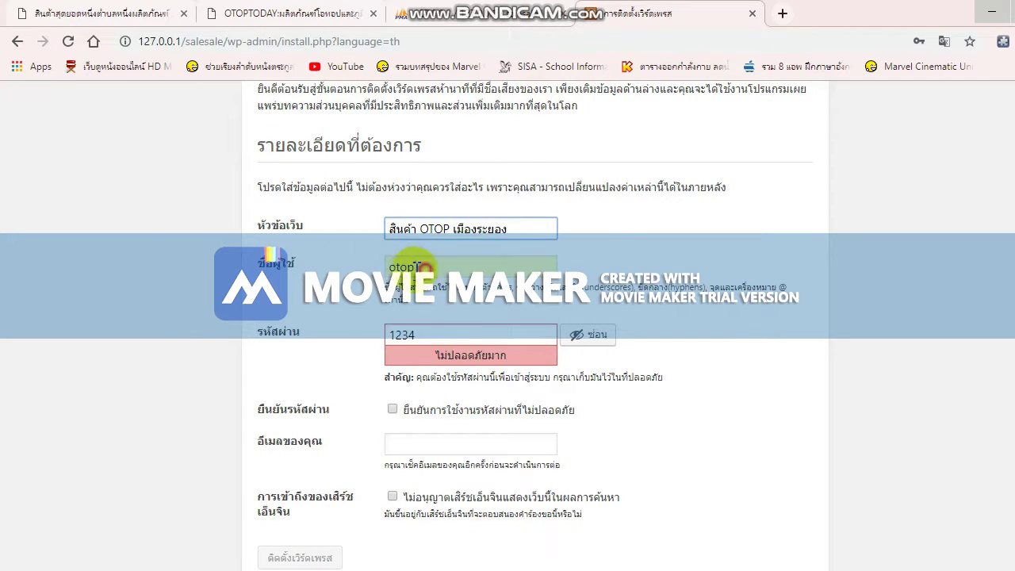
Use the saved otop login for the username and account password, and confirm the use of a weak password.
double_click(356, 268)
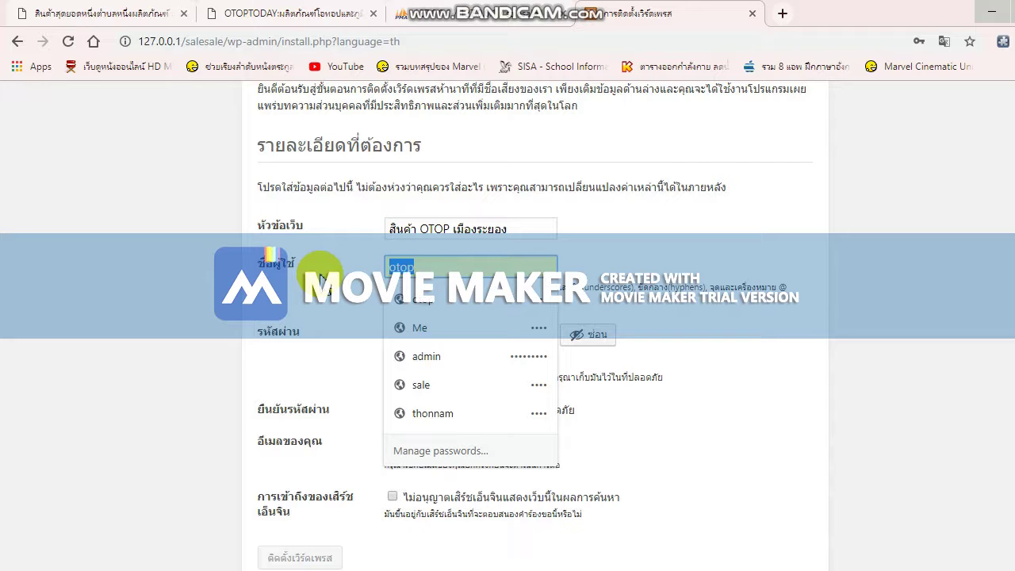
left_click(468, 299)
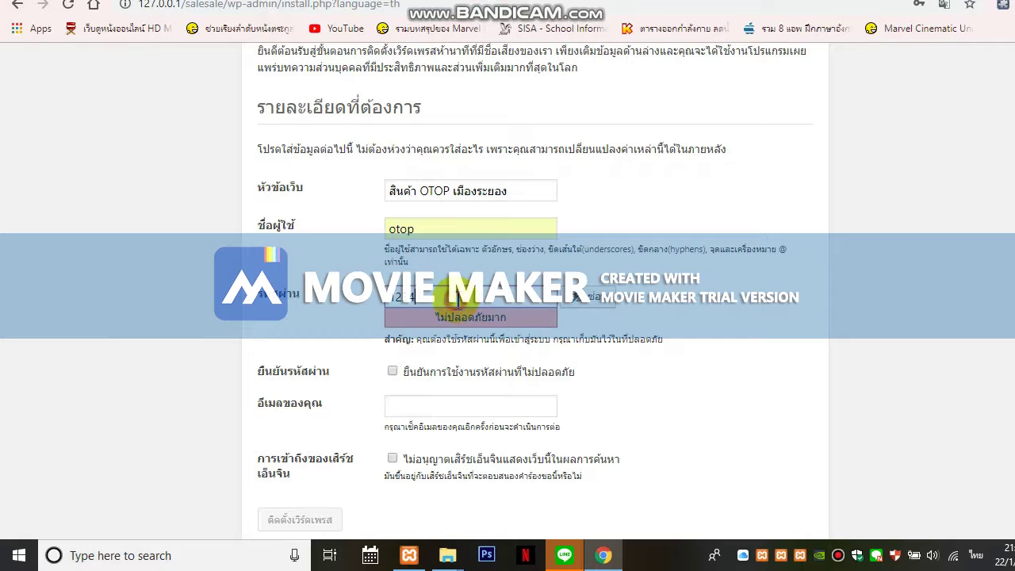
left_click(421, 372)
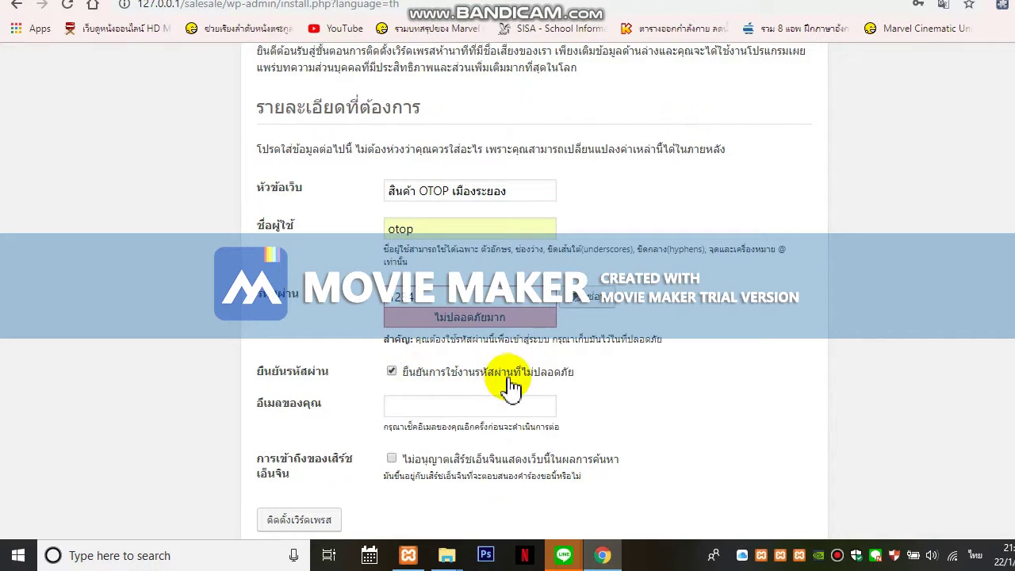
left_click(381, 305)
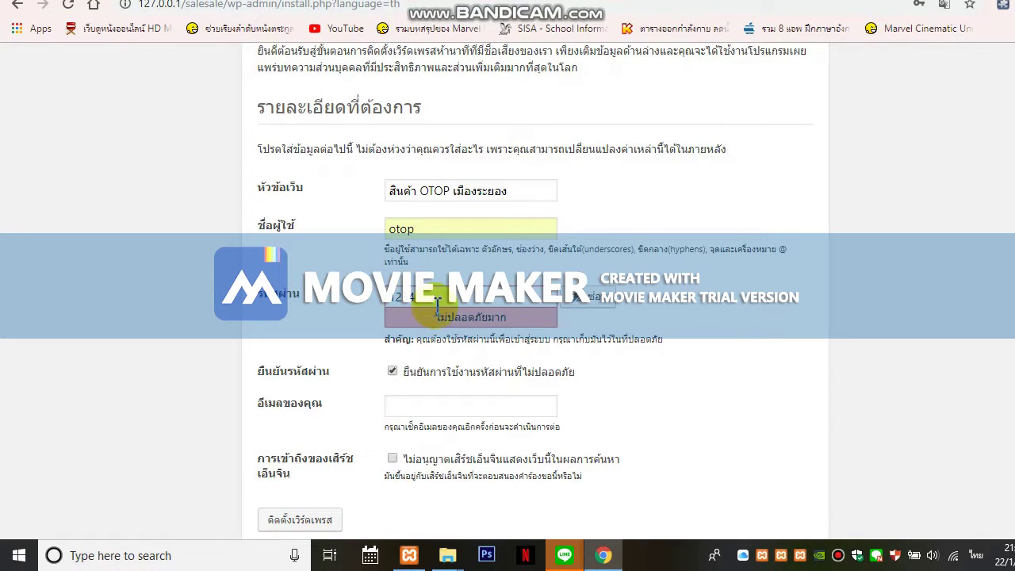
Fill in the administrator's e-mail address from the saved suggestions and install WordPress.
scroll(413, 337, "down", 1)
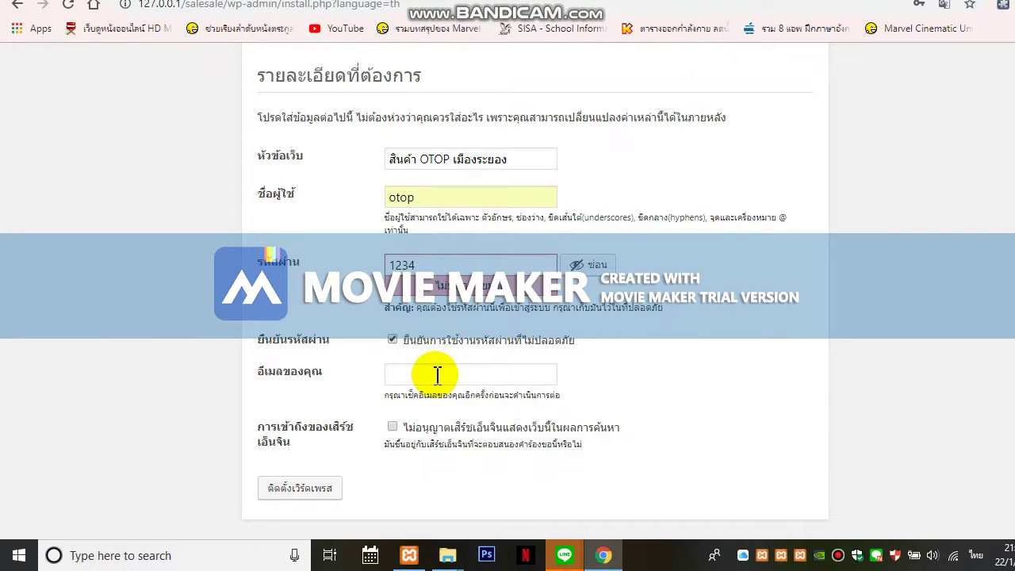
left_click(438, 375)
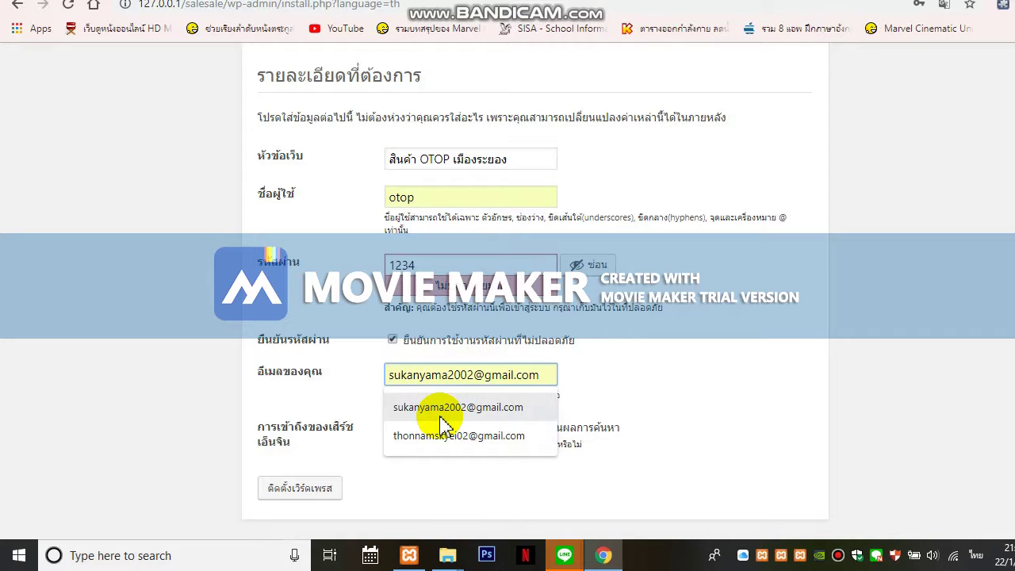
left_click(442, 407)
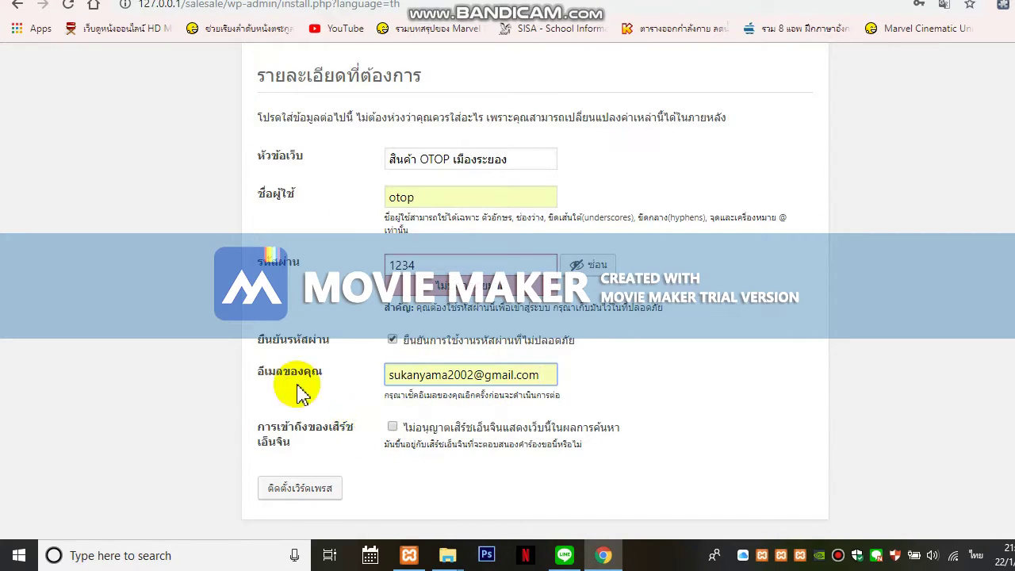
left_click(326, 498)
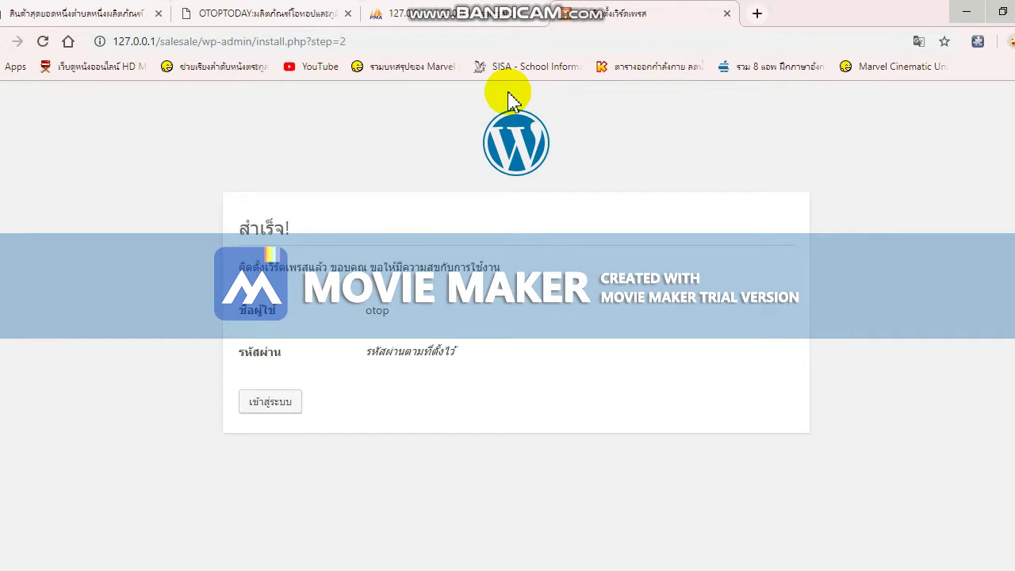
Go to the login page and log in to the WordPress dashboard as otop.
left_click(276, 406)
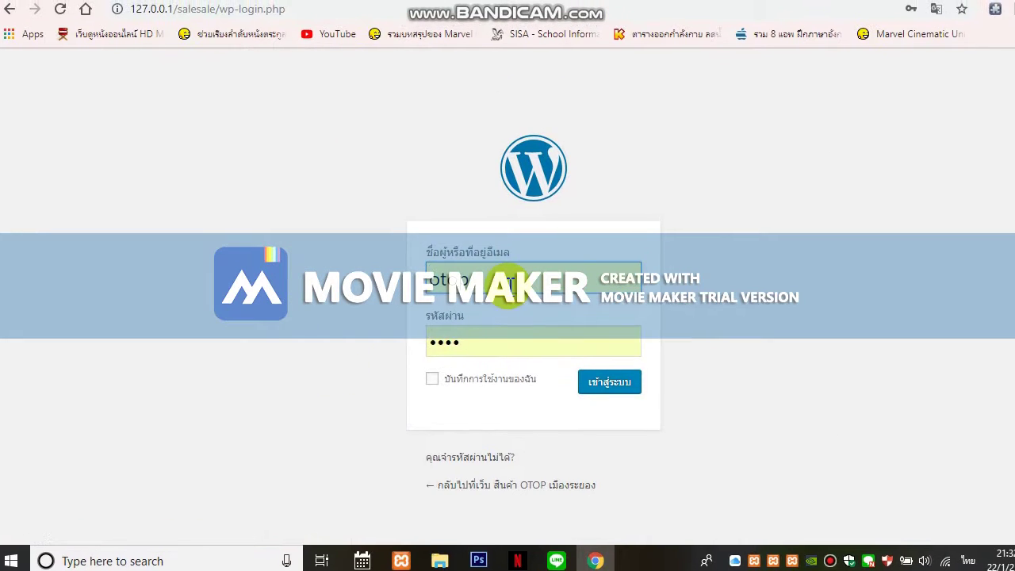
left_click(528, 380)
left_click(594, 388)
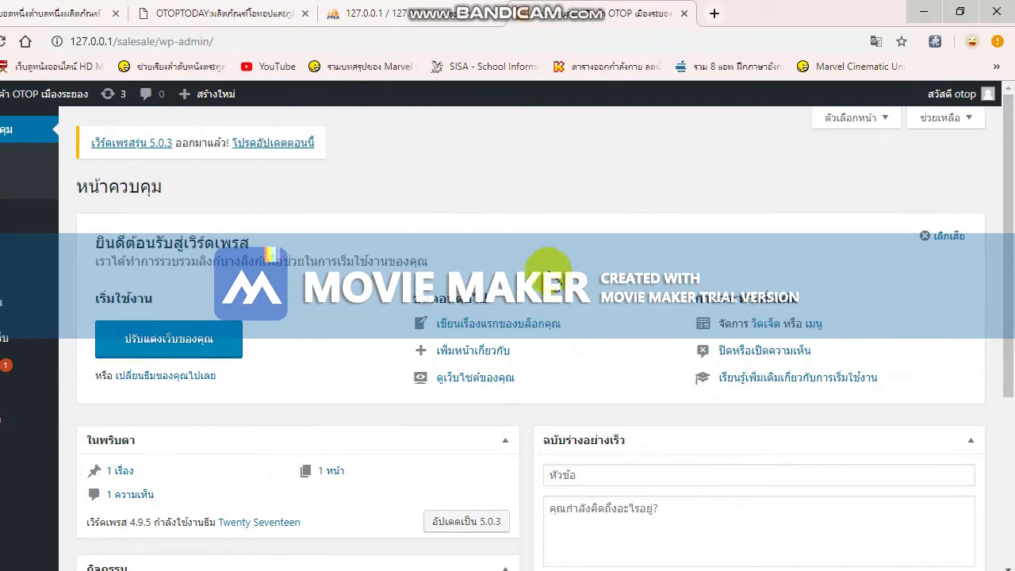
Open a new browser tab, then return to the dashboard tab and copy the 127.0.0.1/salesale part of its address.
left_click(717, 16)
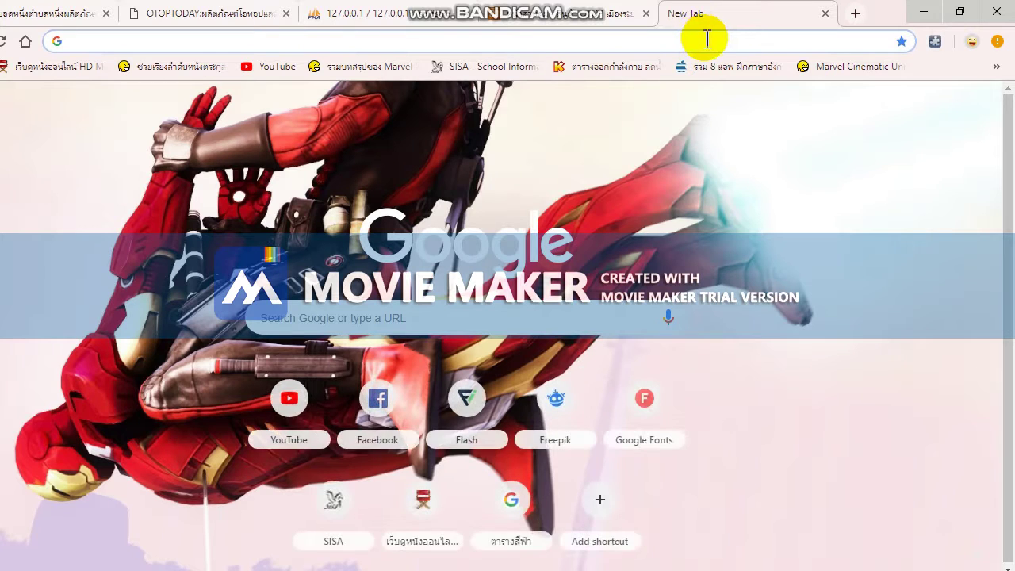
left_click(612, 11)
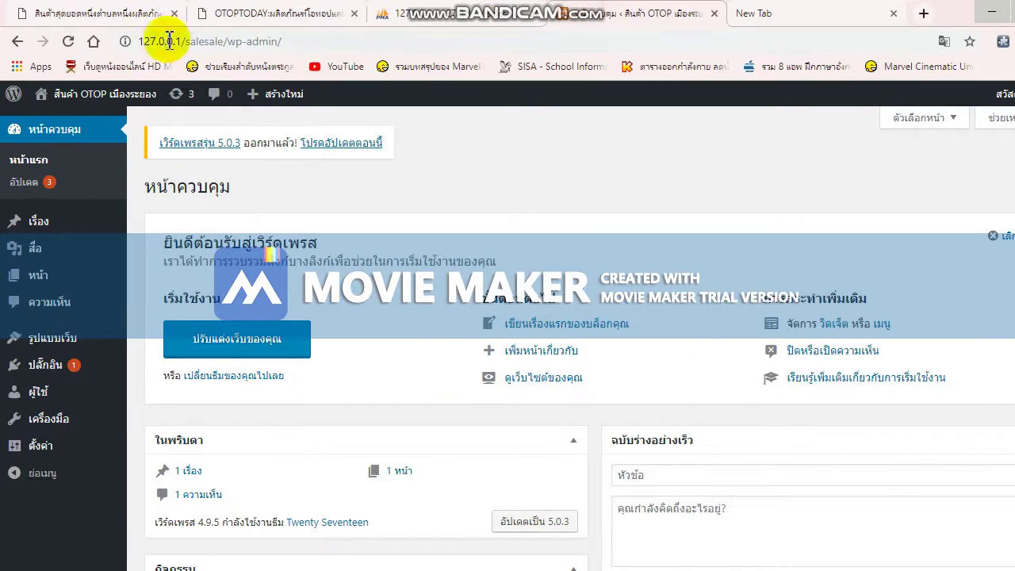
left_click_drag(141, 41, 235, 41)
key("ctrl+c")
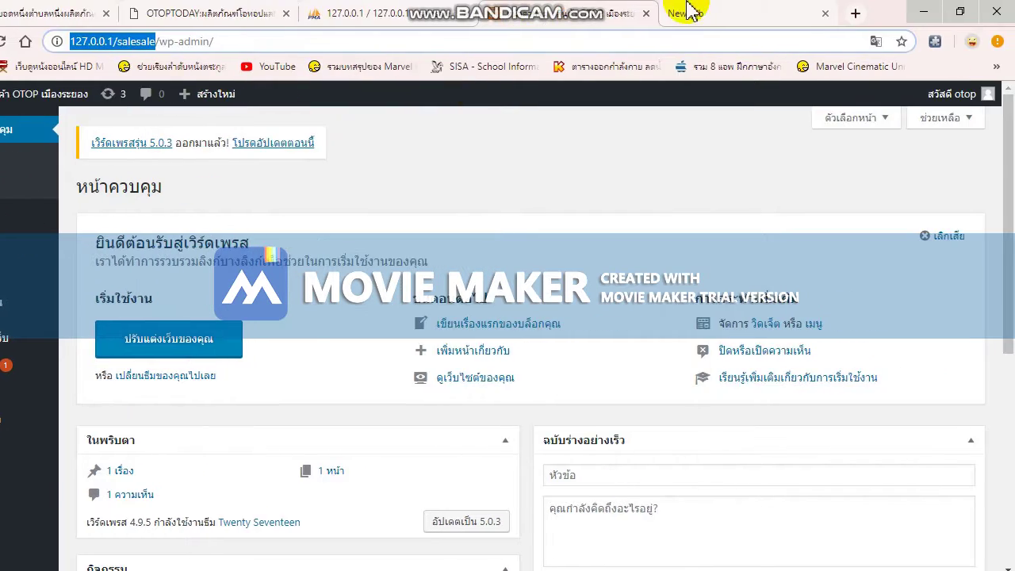
Open the local site 127.0.0.1/salesale in the new browser tab.
left_click(745, 11)
key("ctrl+v")
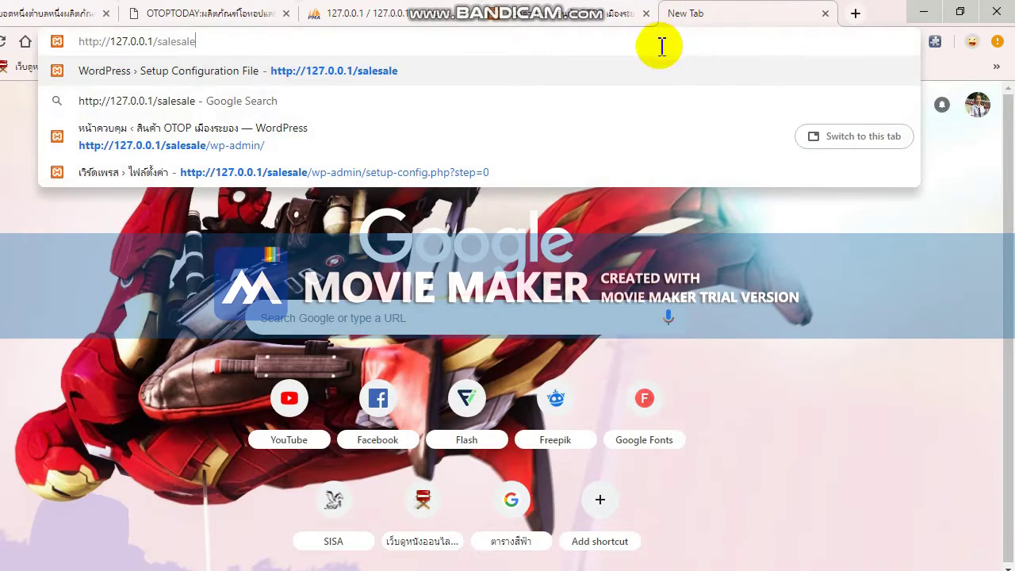
key("Return")
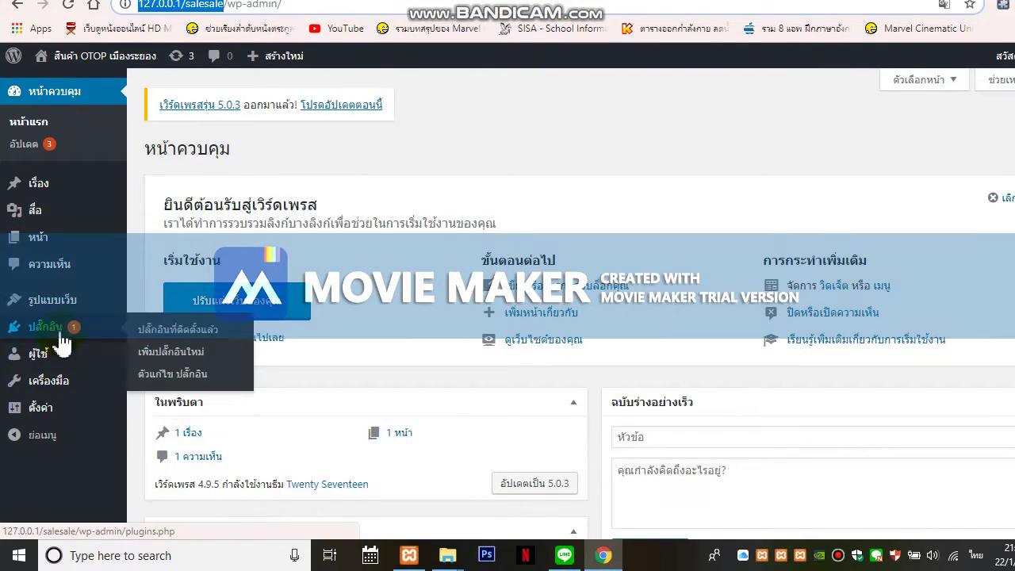
Go to the installed themes in the WordPress dashboard and open the page for adding a new theme.
mouse_move(59, 347)
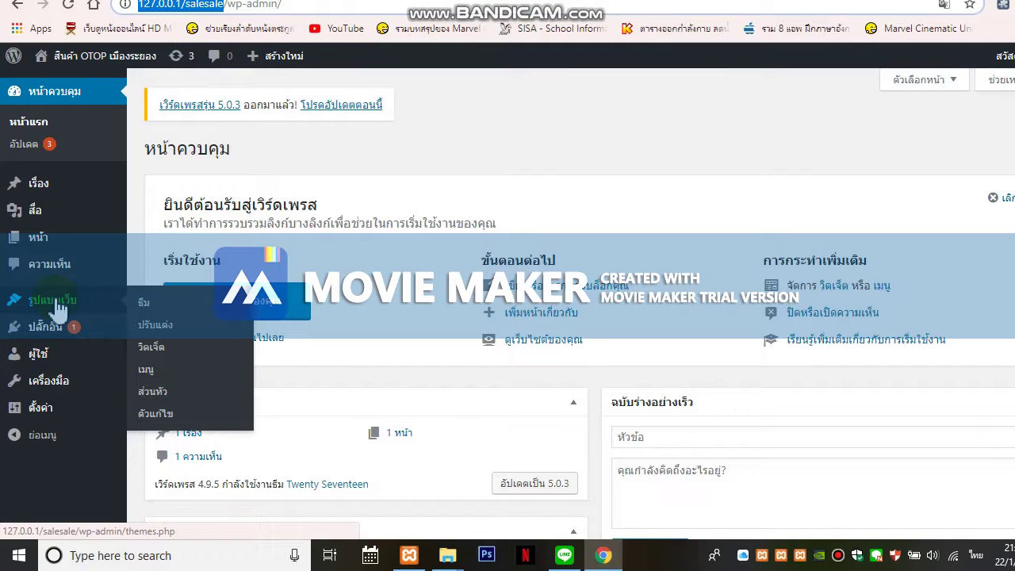
left_click(149, 316)
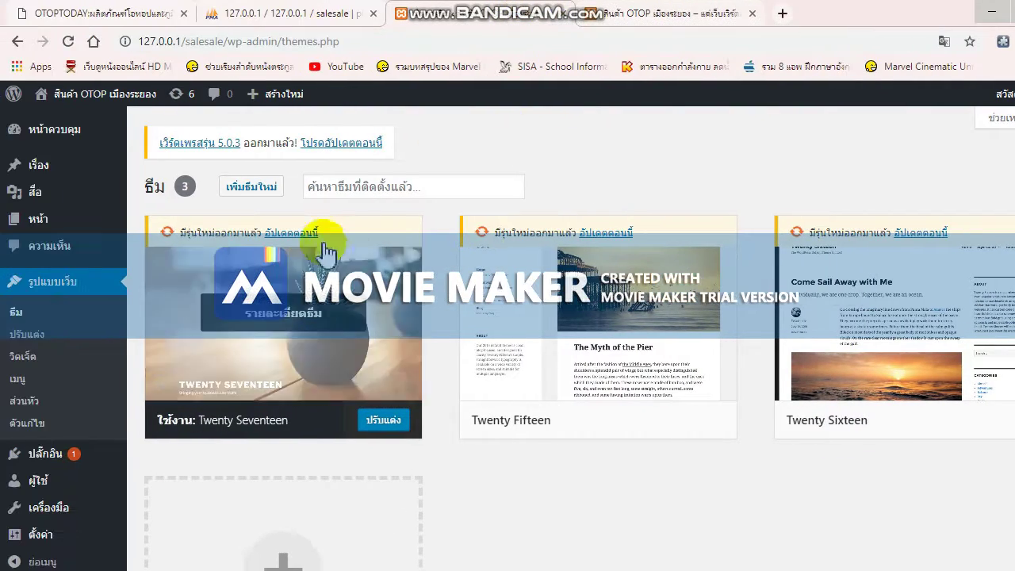
mouse_move(41, 180)
mouse_move(87, 226)
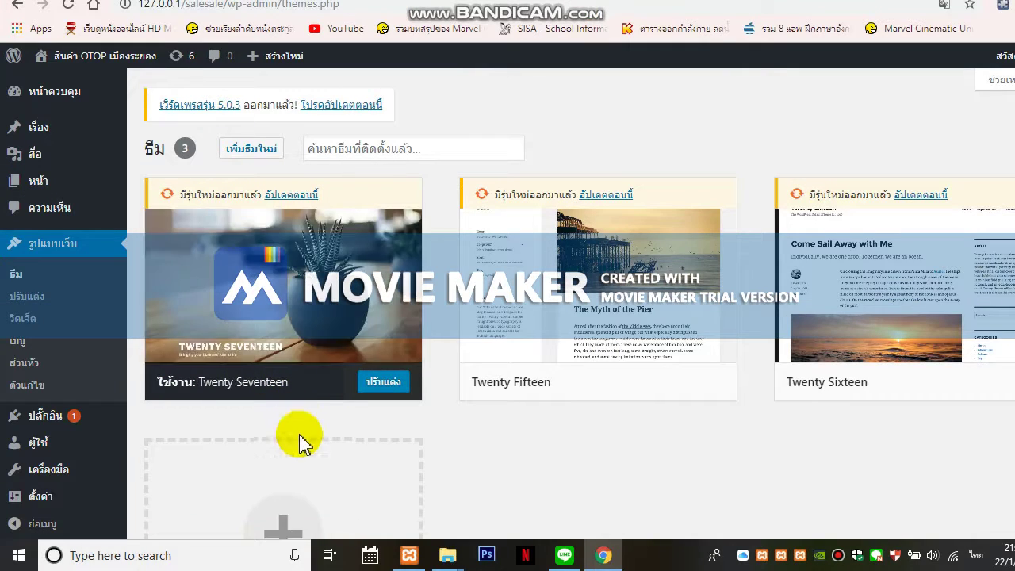
scroll(301, 444, "down", 3)
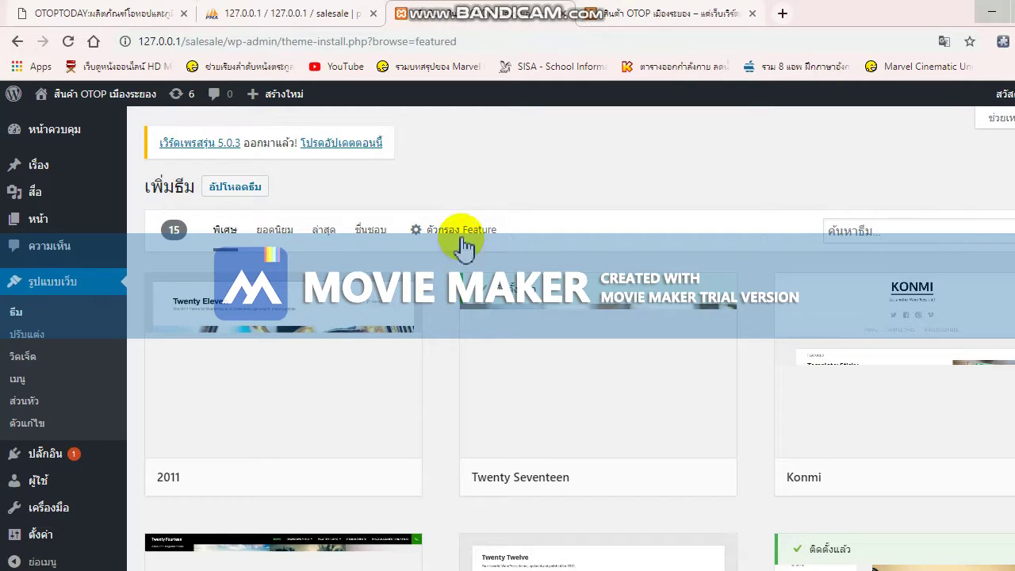
Filter the available themes by the e-commerce (อีคอมเมิร์ซ) subject and apply the filter.
left_click(464, 232)
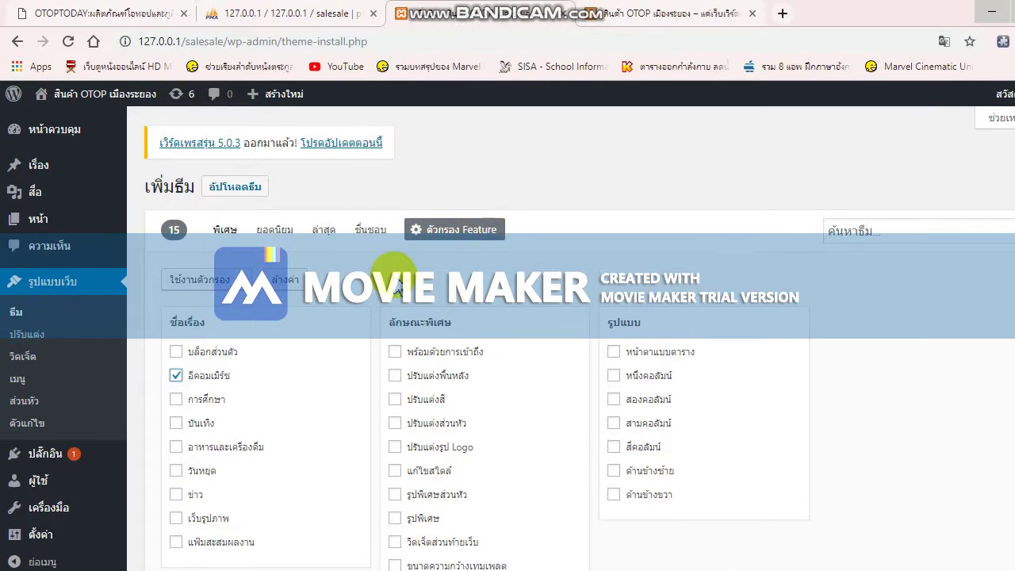
scroll(491, 321, "down", 2)
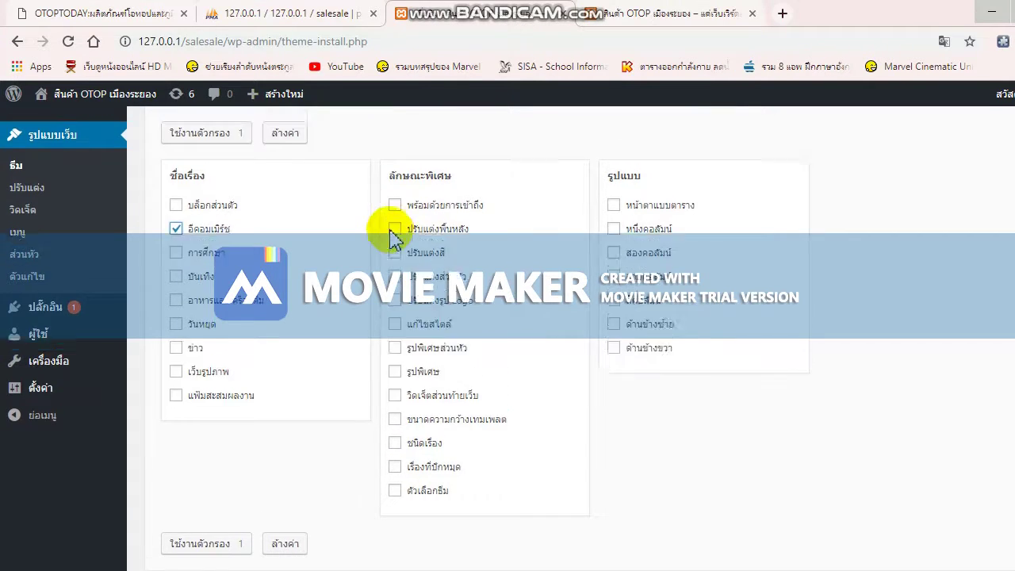
scroll(409, 238, "up", 2)
scroll(418, 333, "down", 2)
scroll(242, 295, "up", 1)
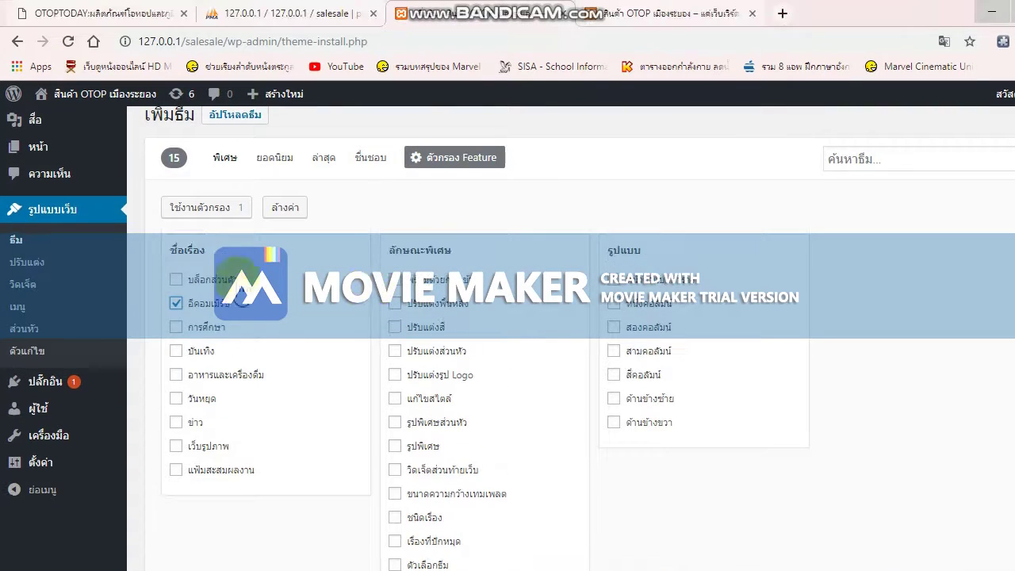
left_click(225, 210)
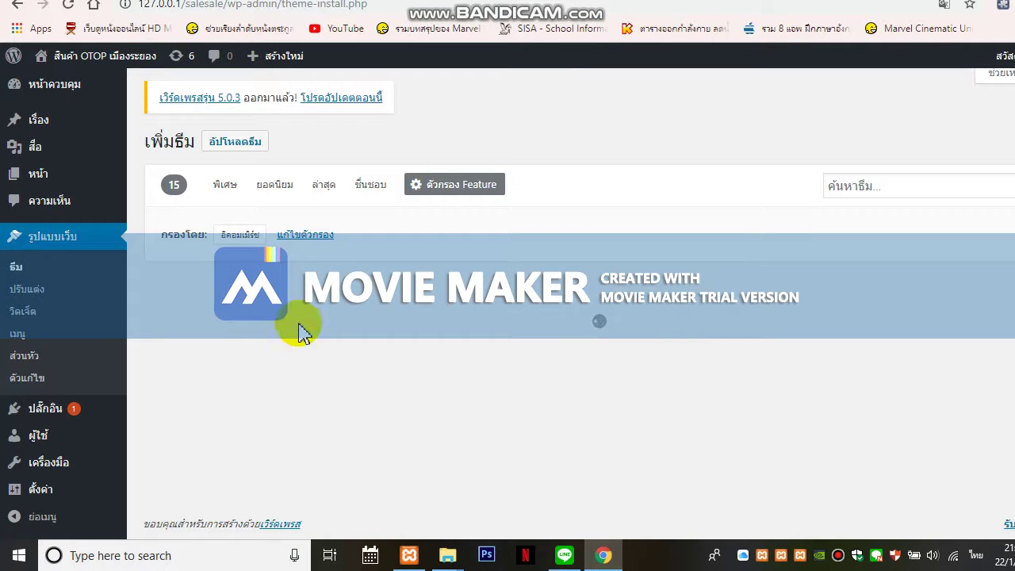
Look through the filtered themes for a suitable one and reload the theme installation page.
scroll(237, 238, "down", 1)
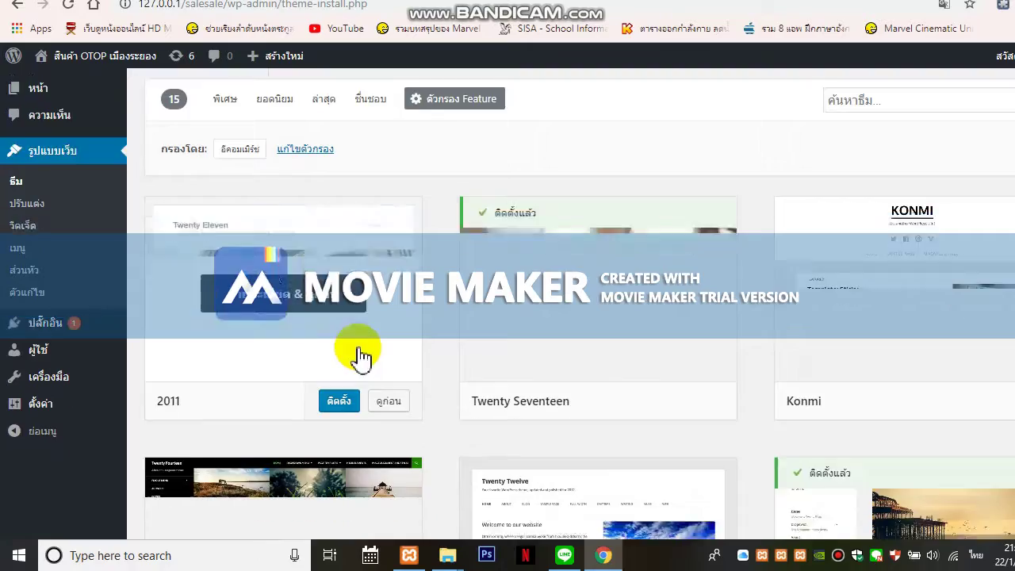
scroll(361, 357, "down", 5)
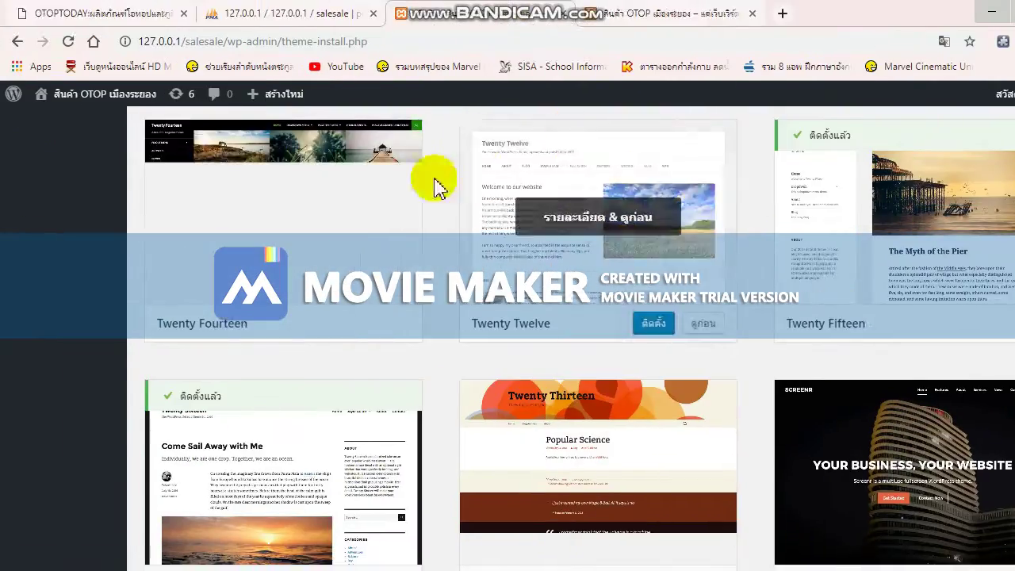
scroll(490, 373, "down", 15)
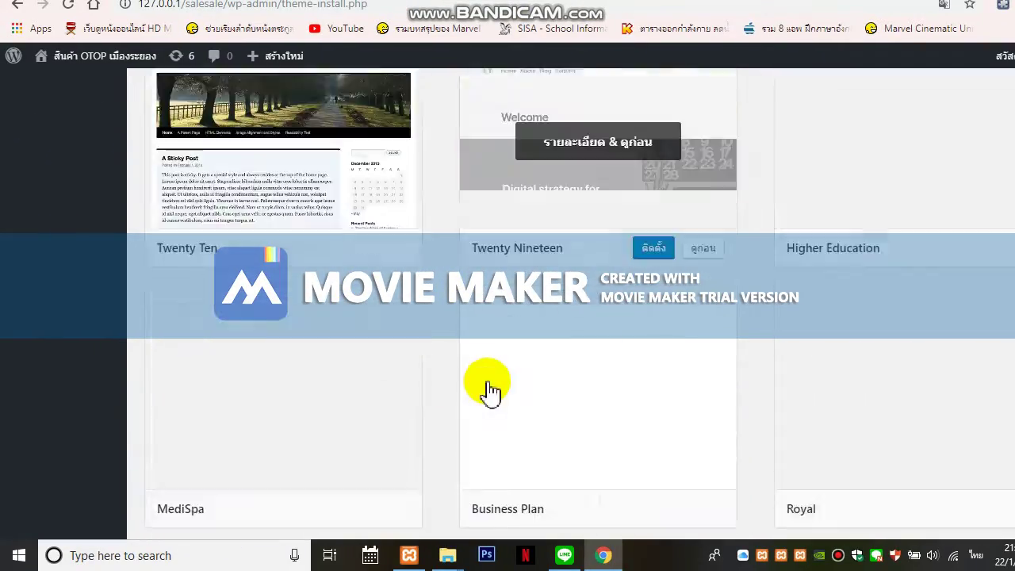
scroll(474, 369, "up", 3)
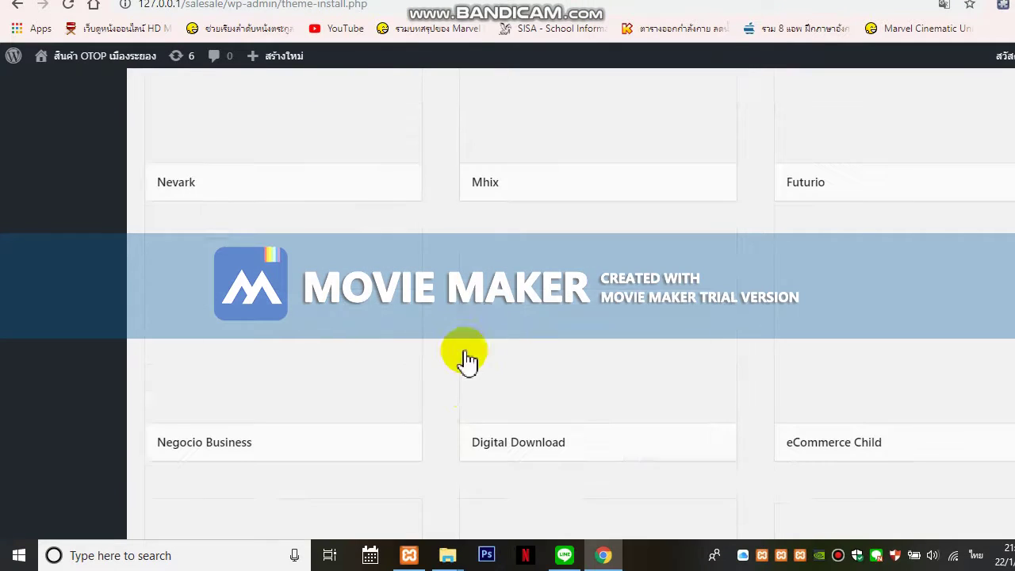
scroll(452, 373, "down", 1)
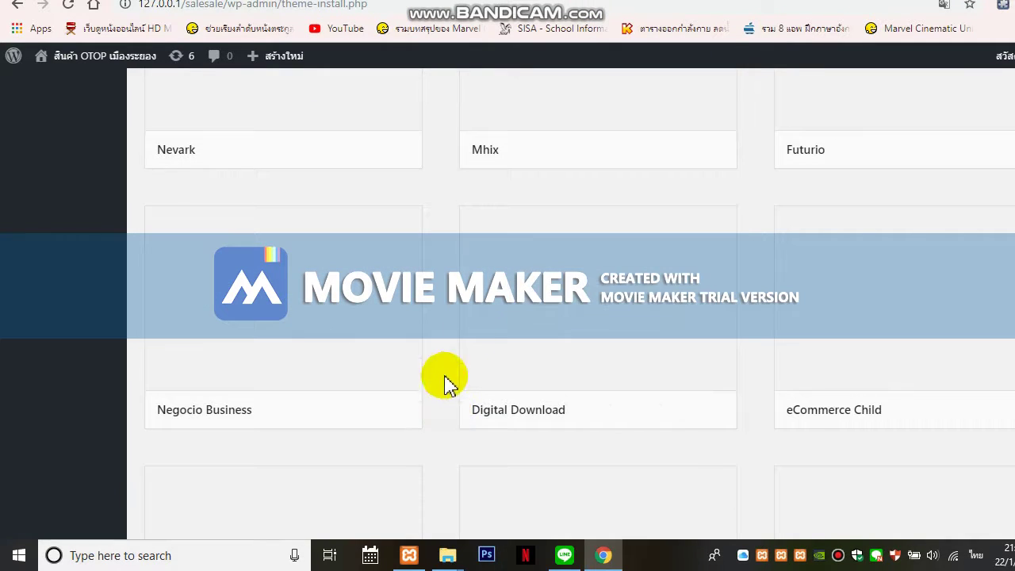
scroll(492, 349, "down", 2)
scroll(490, 349, "up", 20)
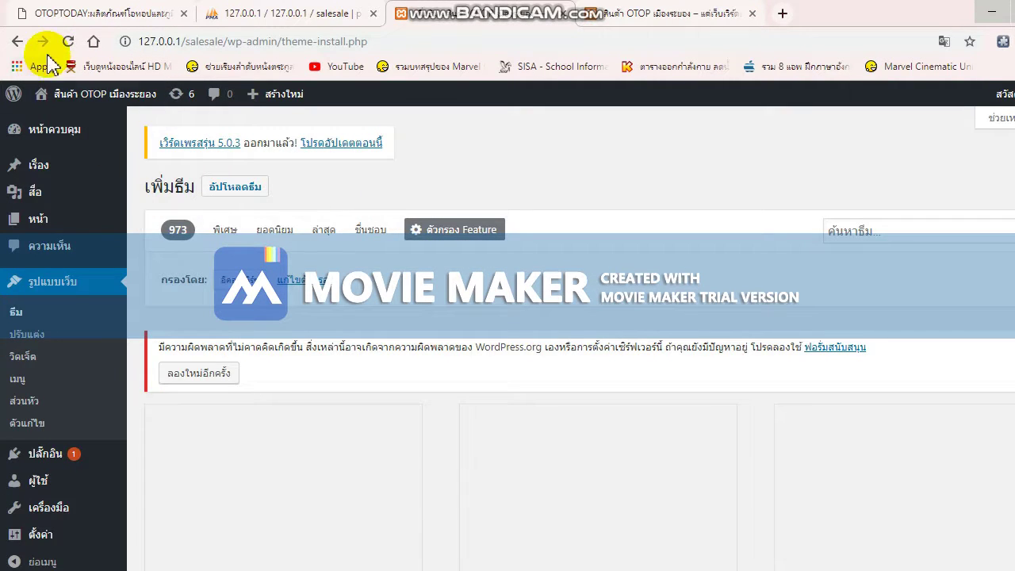
left_click(66, 42)
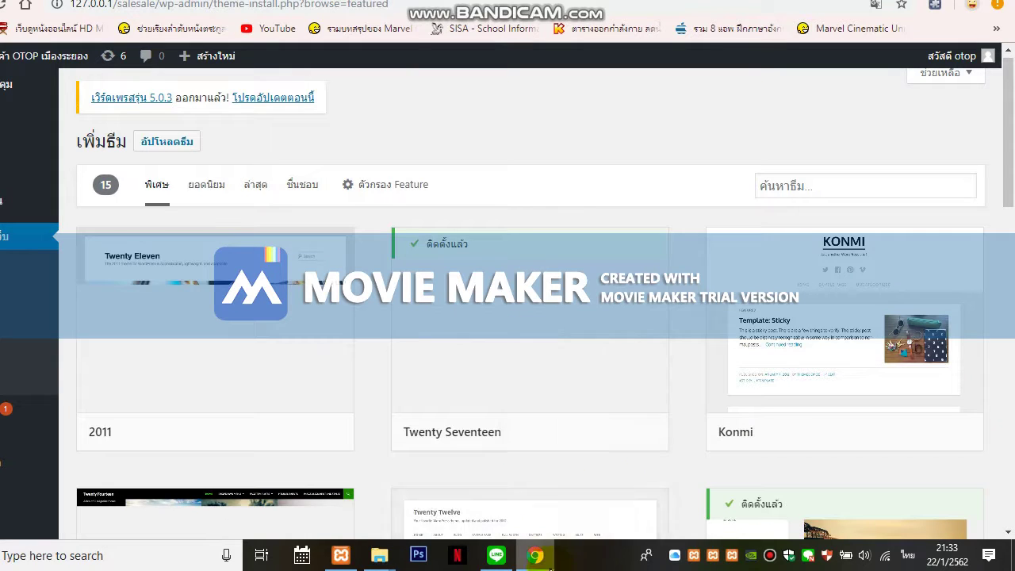
mouse_move(557, 310)
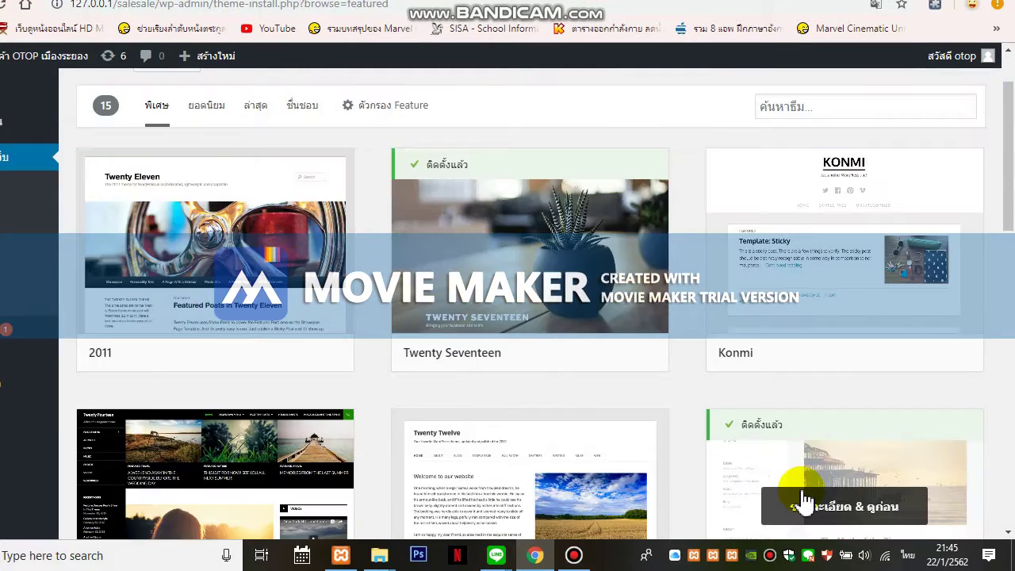
key("F12")
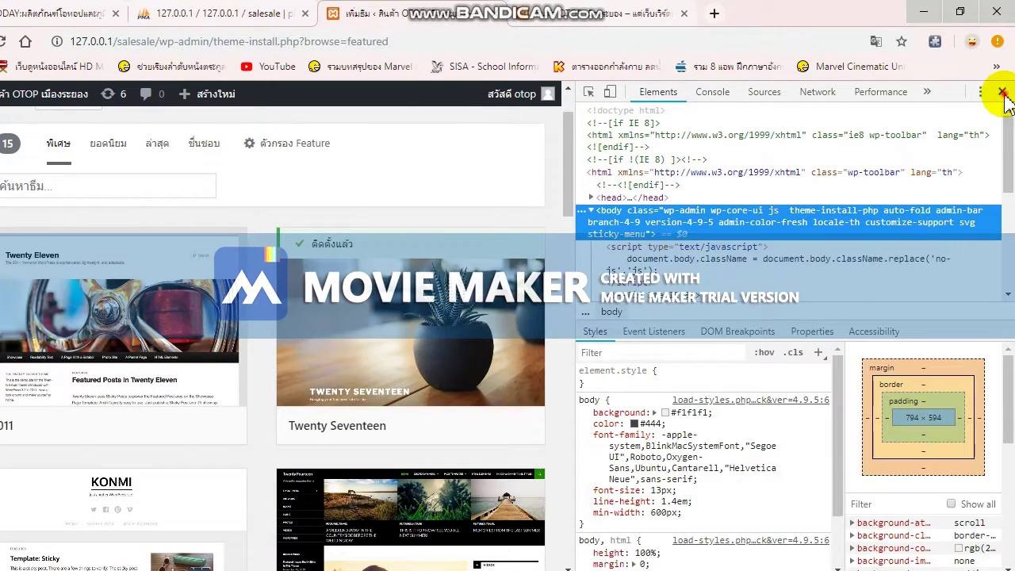
left_click(1002, 93)
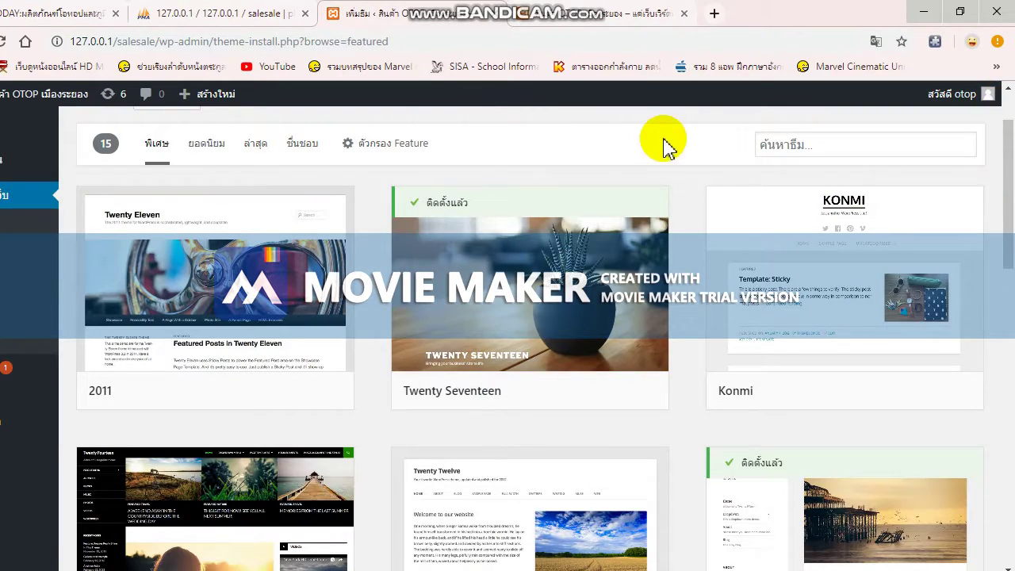
Find the MediSpa theme among the featured themes, install it and activate it.
scroll(316, 291, "down", 2)
scroll(424, 451, "down", 1)
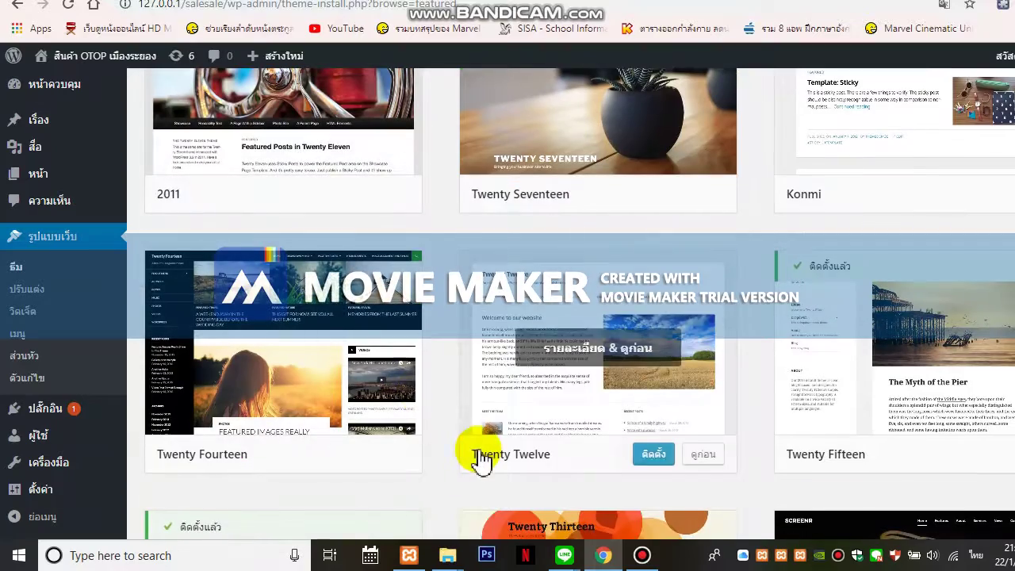
scroll(472, 454, "down", 4)
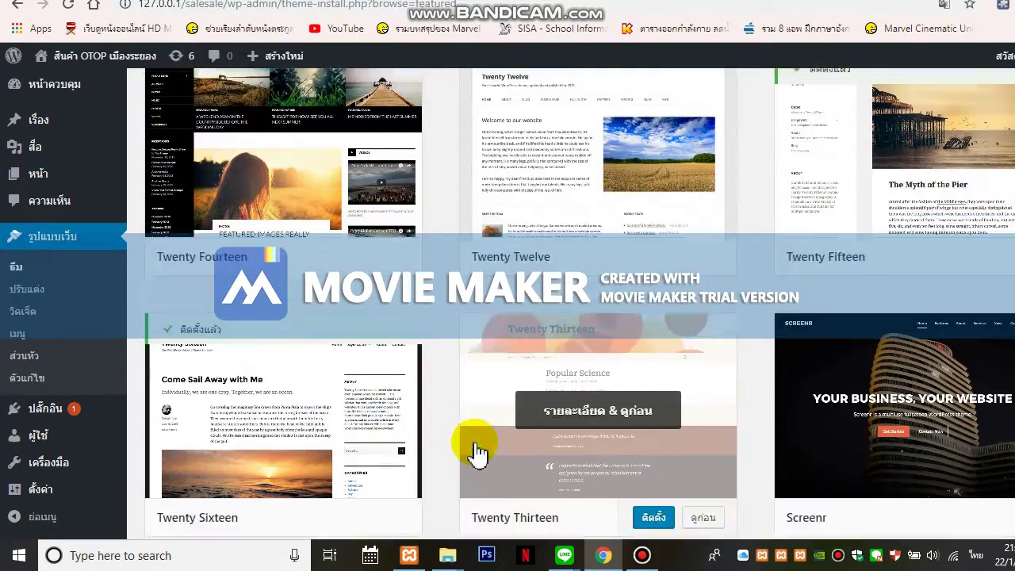
scroll(412, 449, "down", 5)
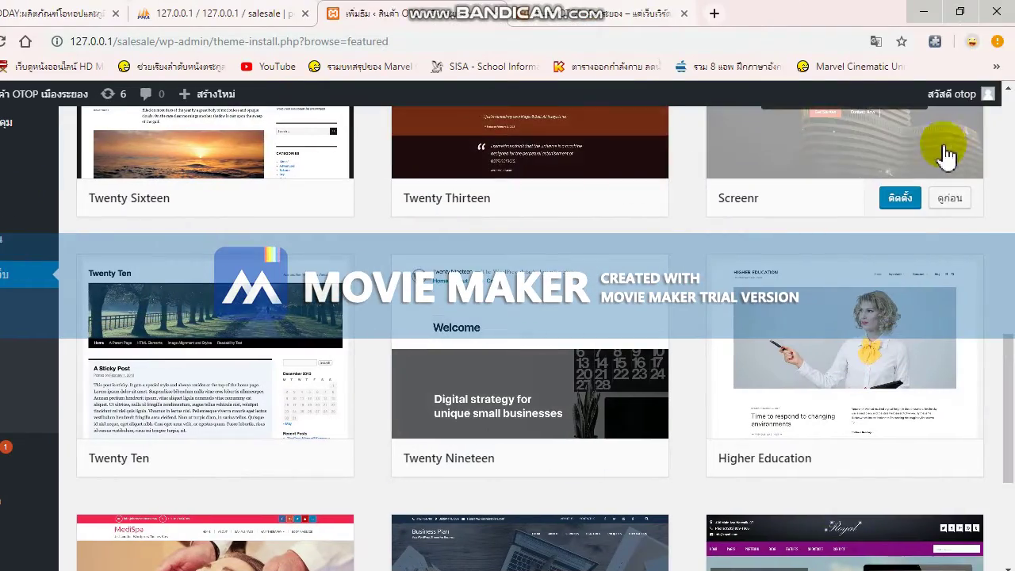
scroll(250, 313, "down", 4)
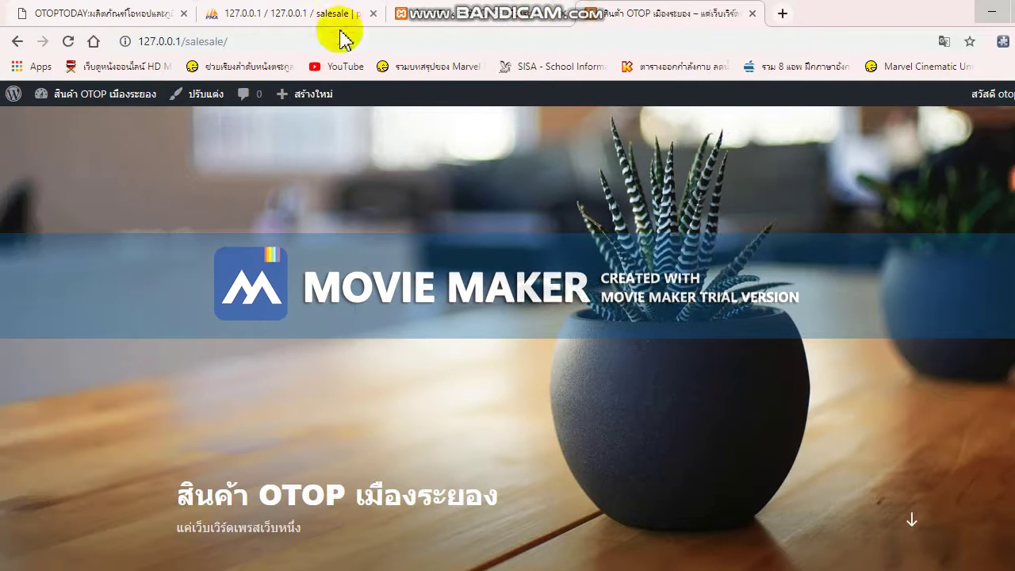
Reload the site's front page to check the MediSpa theme and compare it with the theme on the dashboard's themes page.
left_click(70, 44)
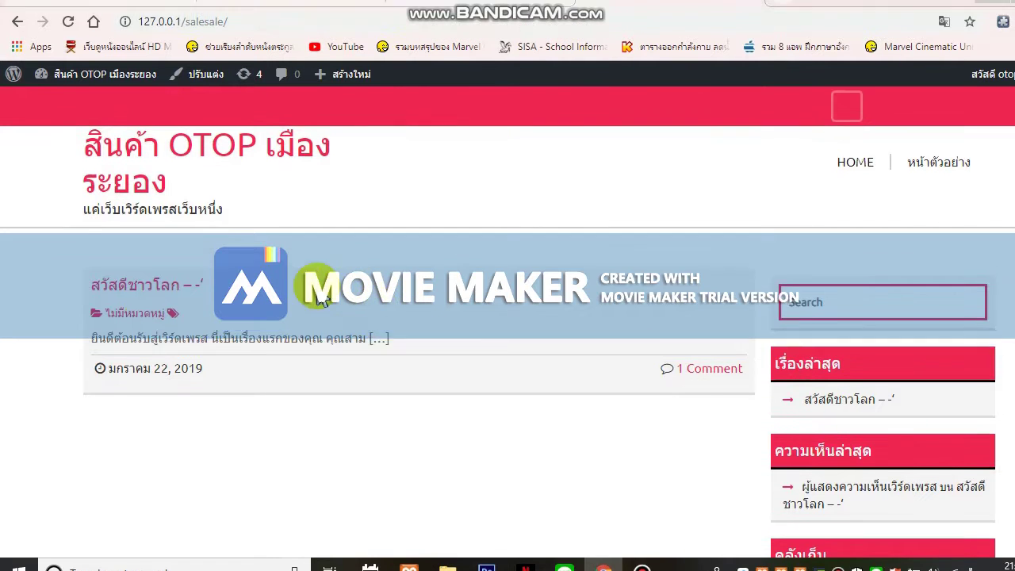
left_click(466, 11)
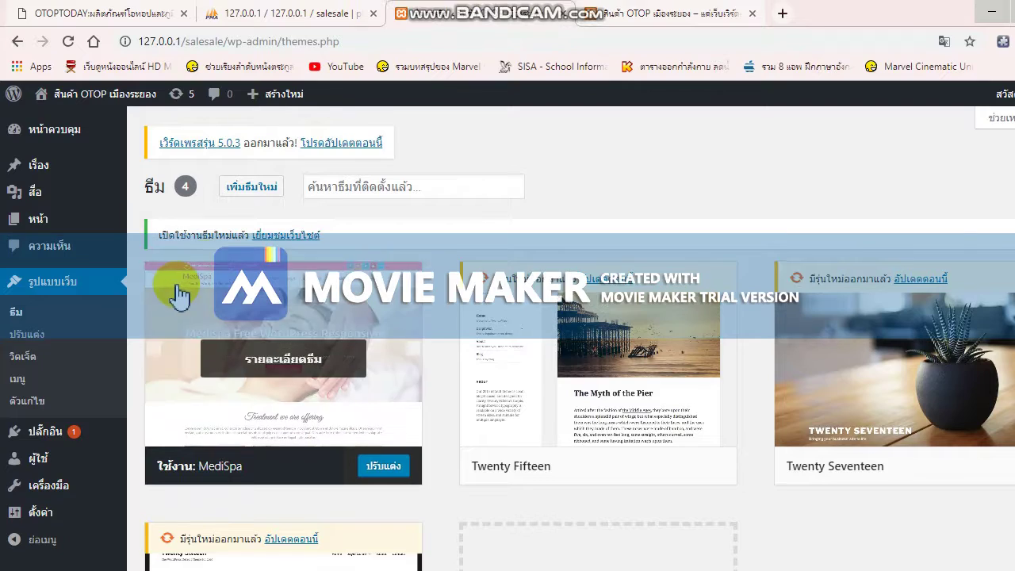
left_click(695, 13)
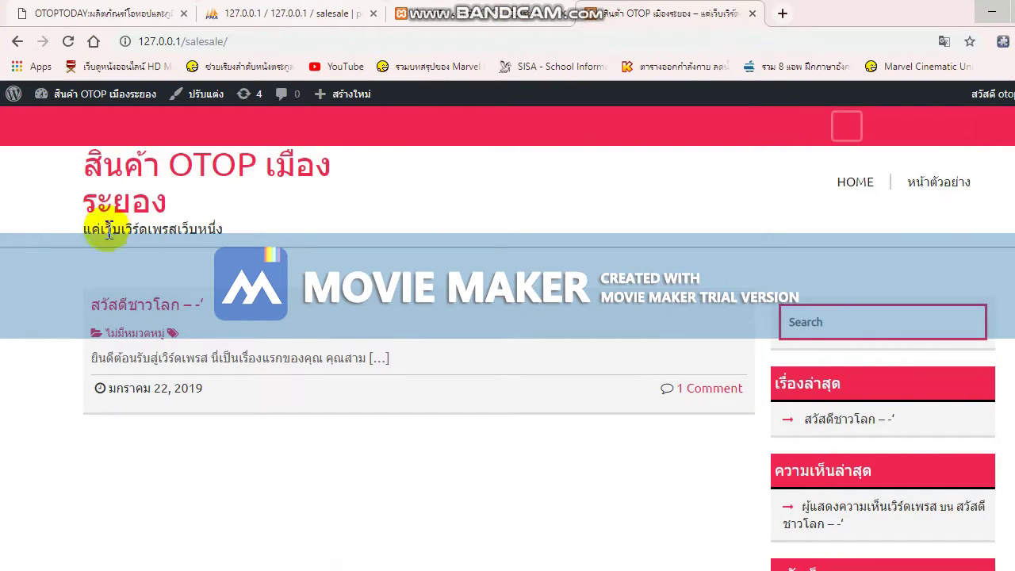
left_click(476, 13)
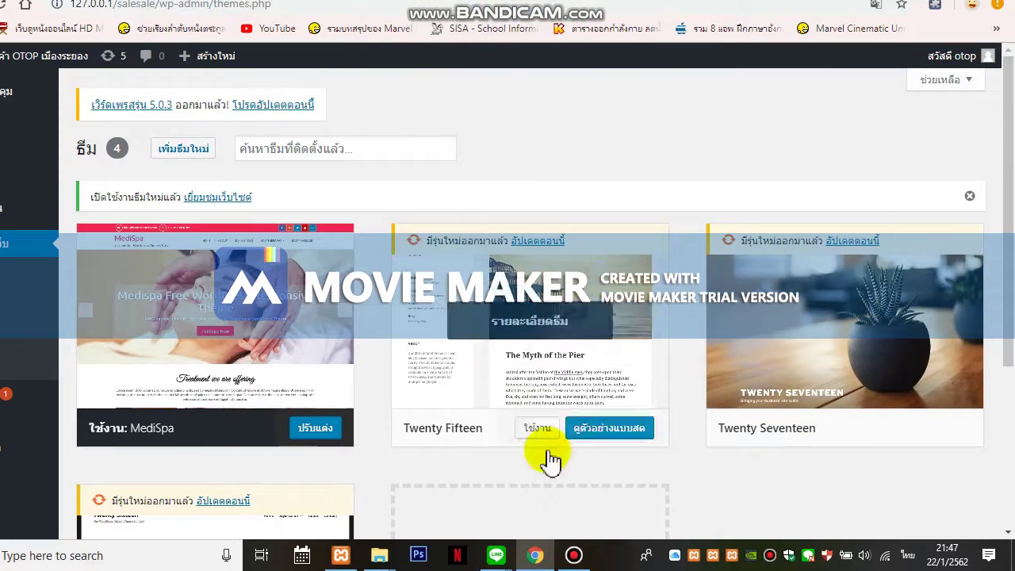
left_click(574, 556)
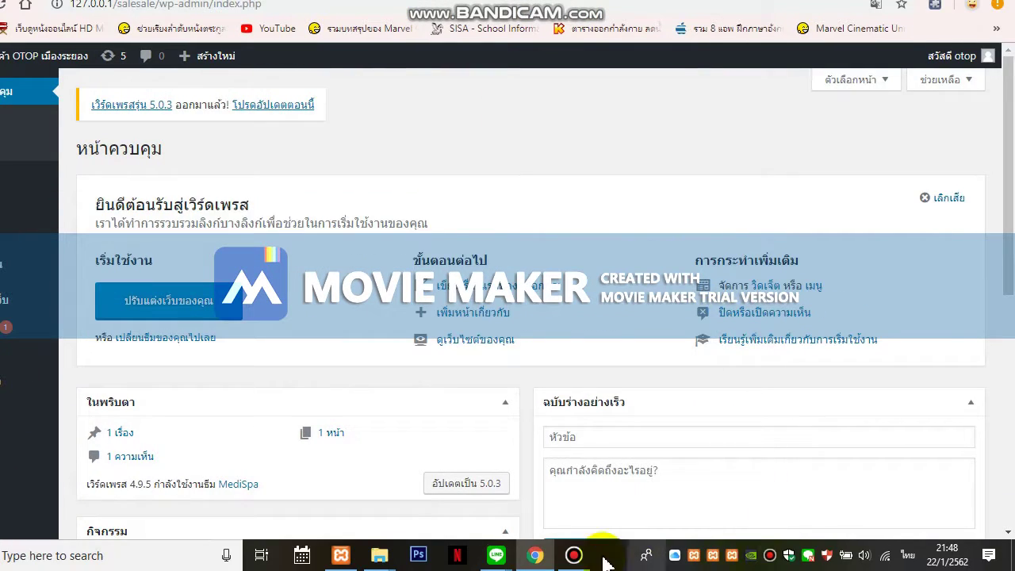
left_click(585, 559)
left_click(585, 558)
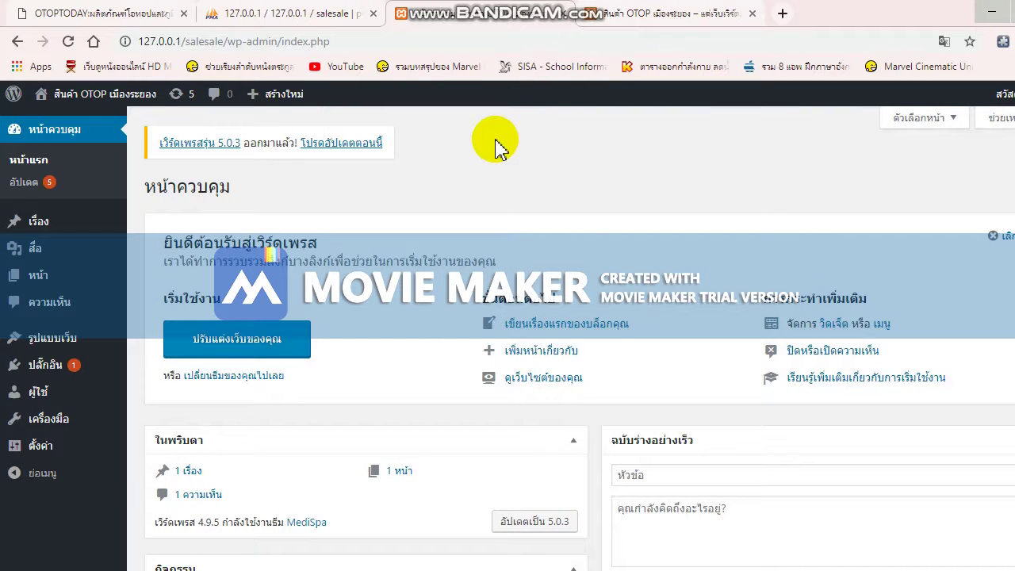
Check the site's front page, then open its สวัสดีชาวโลก post for editing from the dashboard's recent activity.
left_click(603, 13)
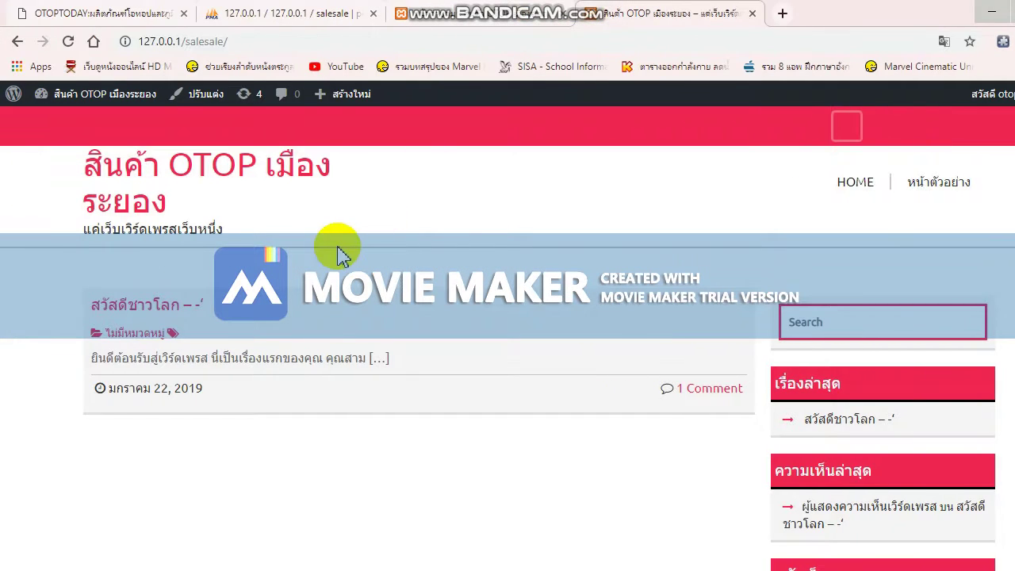
left_click(435, 18)
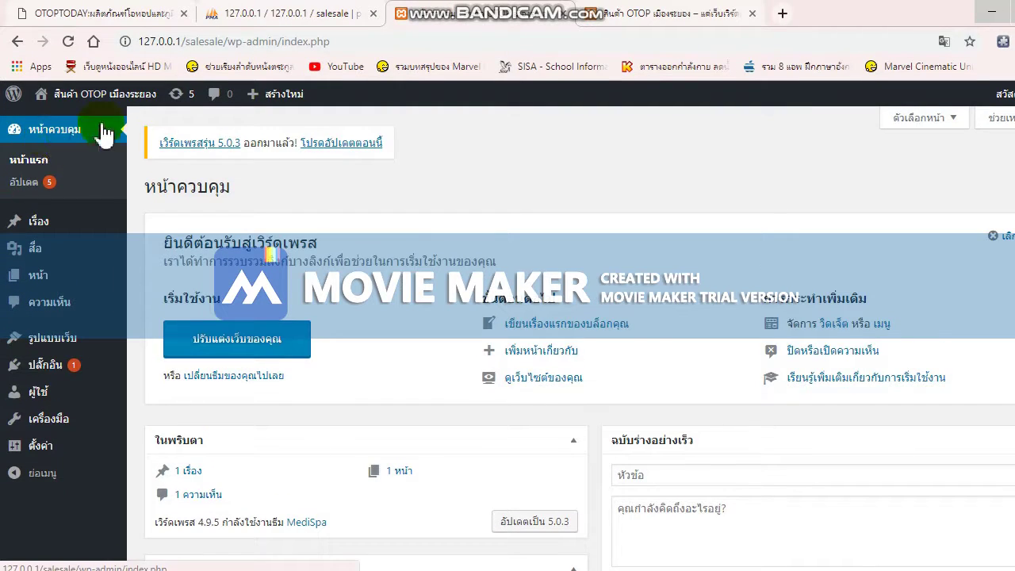
left_click(337, 146)
scroll(266, 297, "down", 4)
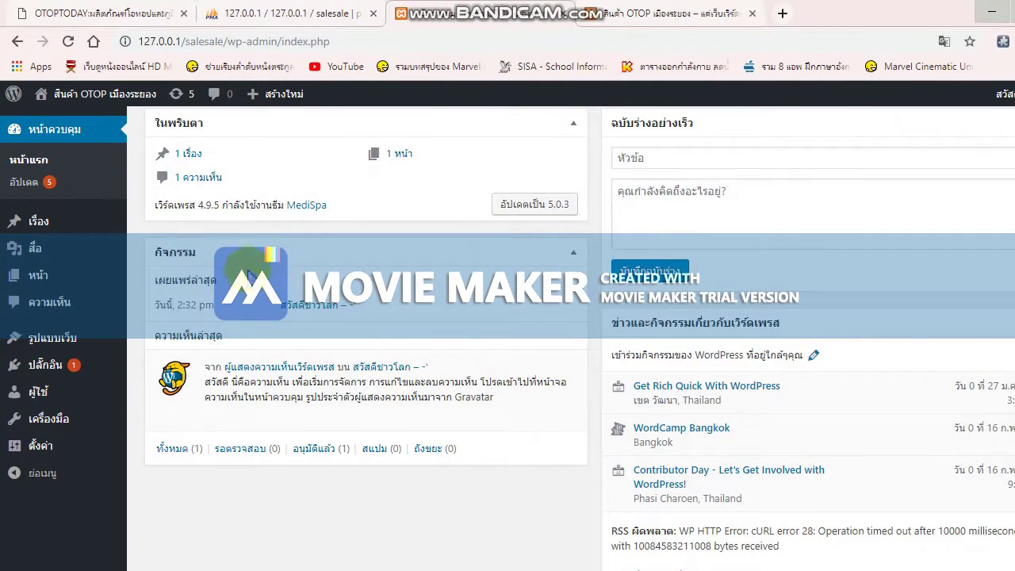
left_click(341, 325)
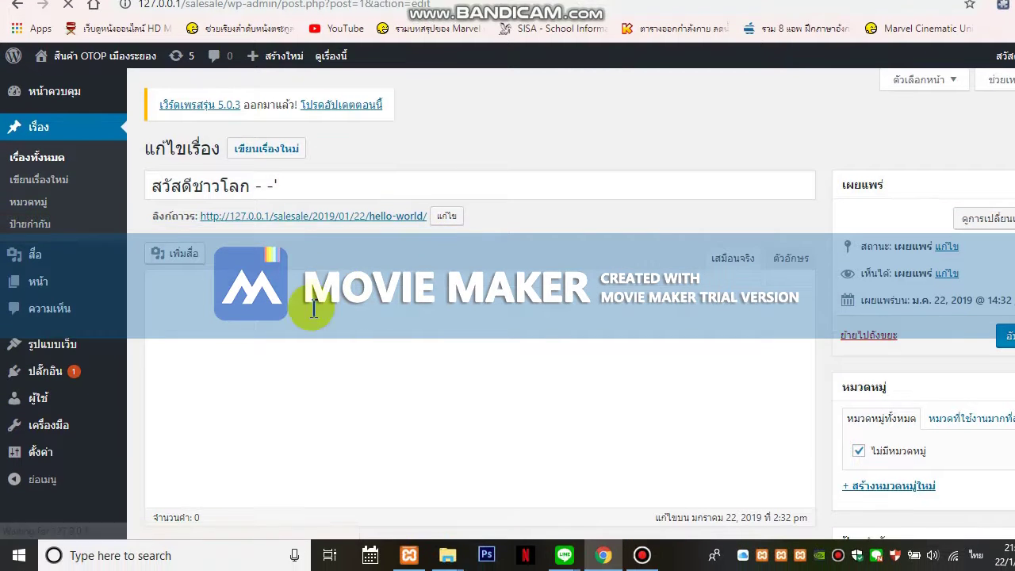
scroll(298, 309, "down", 3)
scroll(300, 205, "up", 2)
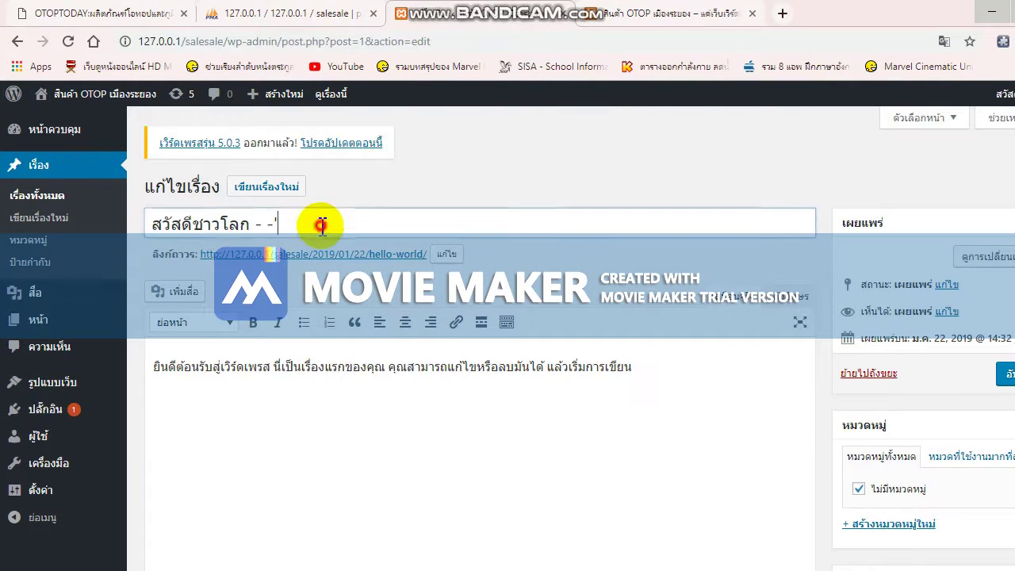
Search the web in a new browser tab for "สินค้า otop หมายถึงอะไร" and open the phichit.cdd.go.th article "OTOP คืออะไร".
left_click_drag(323, 224, 103, 249)
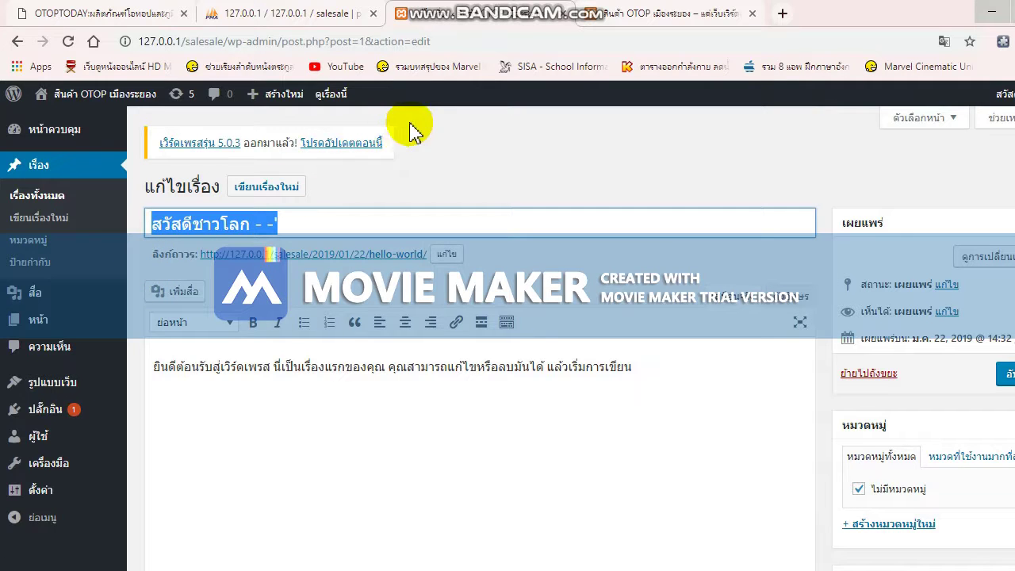
left_click(720, 14)
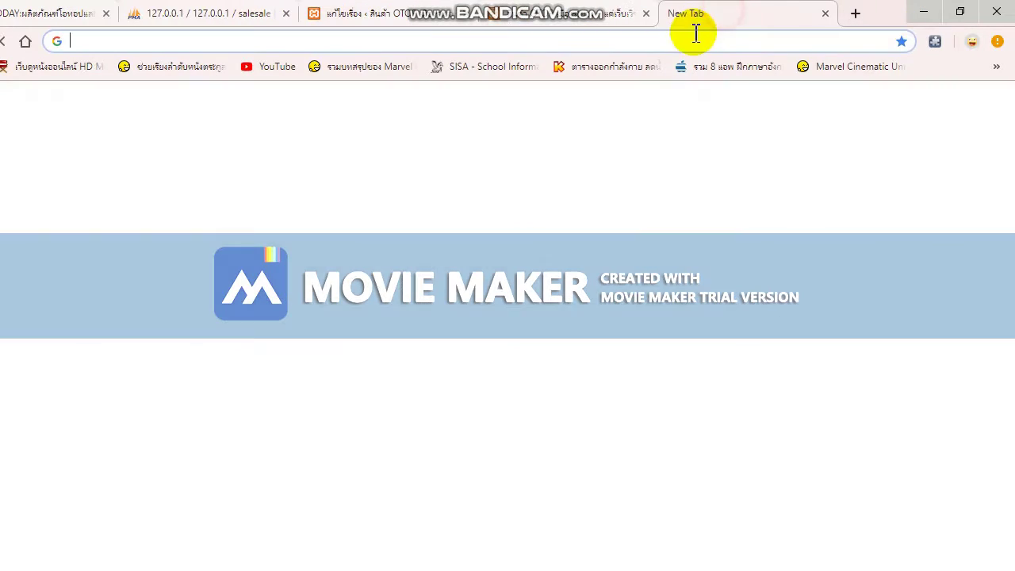
type("สินค้า")
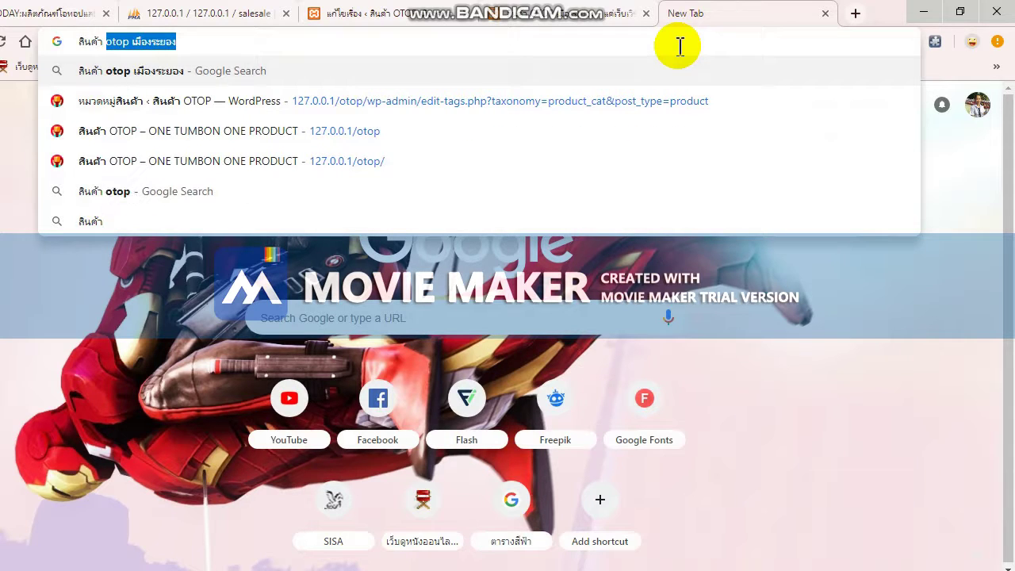
key("Right")
key("BackSpace")
key("BackSpace")
key("BackSpace")
key("BackSpace")
key("BackSpace")
key("BackSpace")
key("BackSpace")
key("BackSpace")
key("BackSpace")
key("BackSpace")
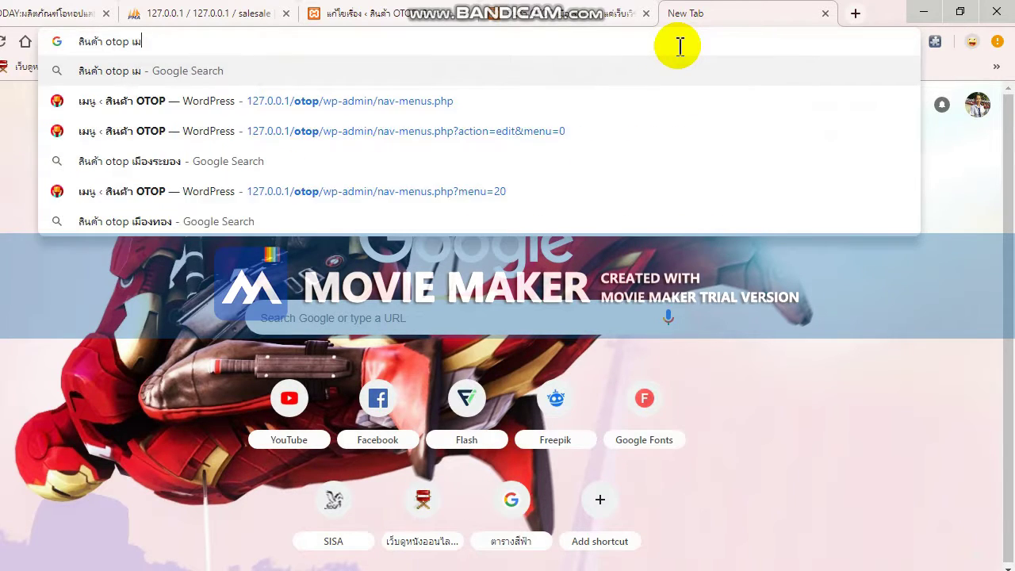
type("หมายถึ")
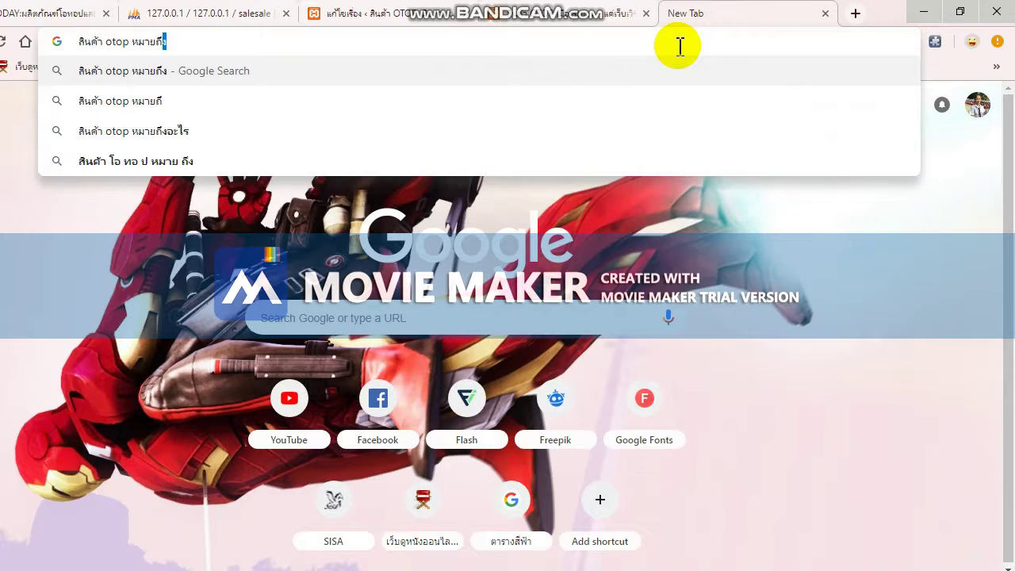
type("งอะไร")
key("Return")
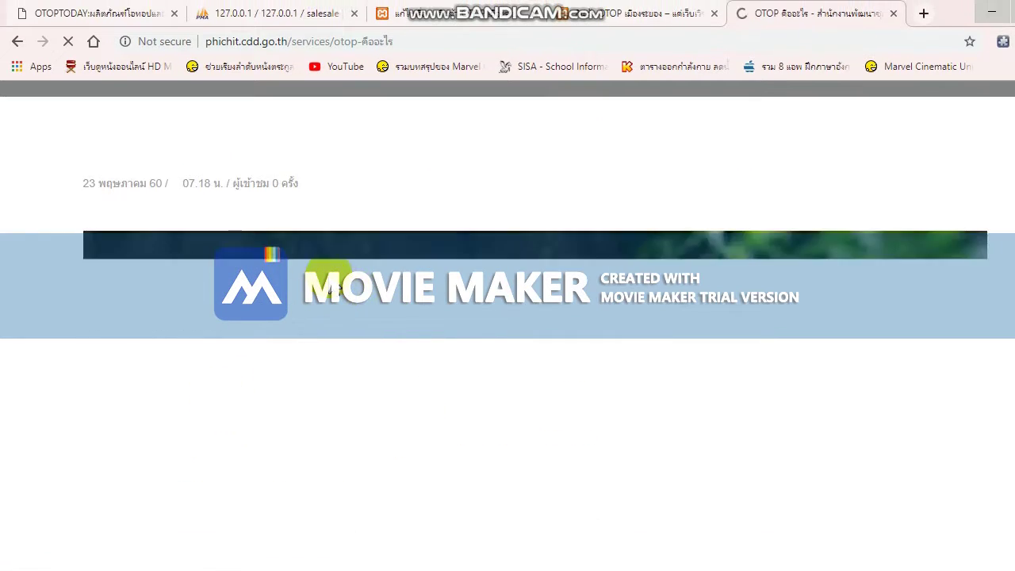
Copy the article's text from the โครงการหนึ่งตำบลหนึ่งผลิตภัณฑ์ introduction through its last paragraph about ผลิตภัณฑ์.
scroll(329, 273, "down", 2)
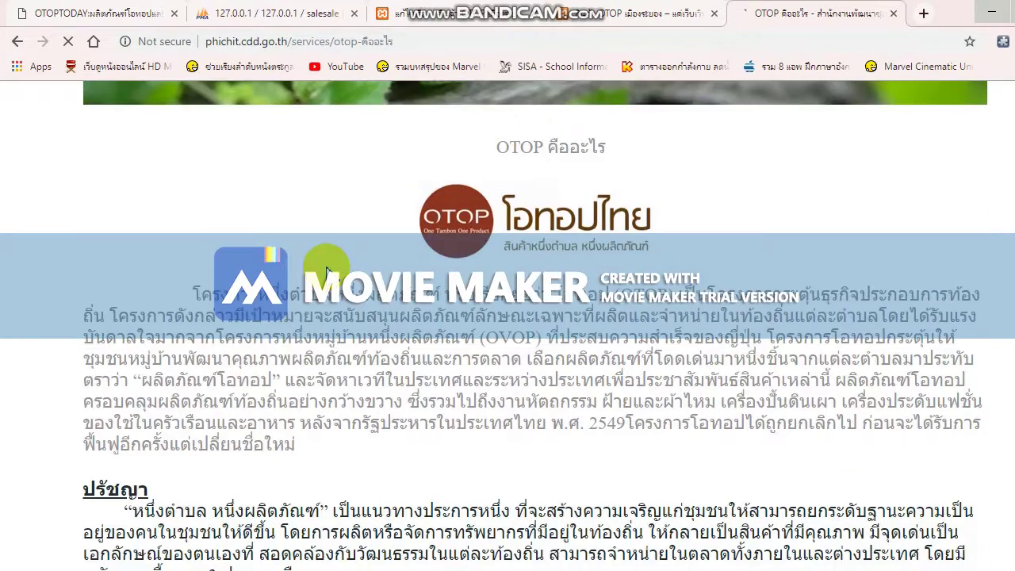
scroll(325, 269, "down", 5)
scroll(323, 269, "up", 5)
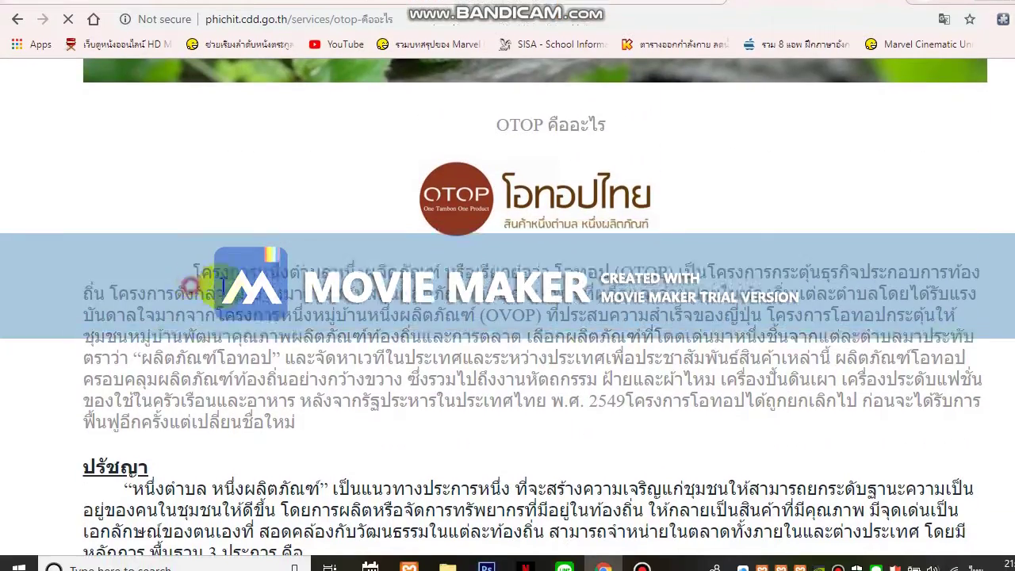
left_click_drag(192, 286, 560, 350)
scroll(428, 389, "down", 3)
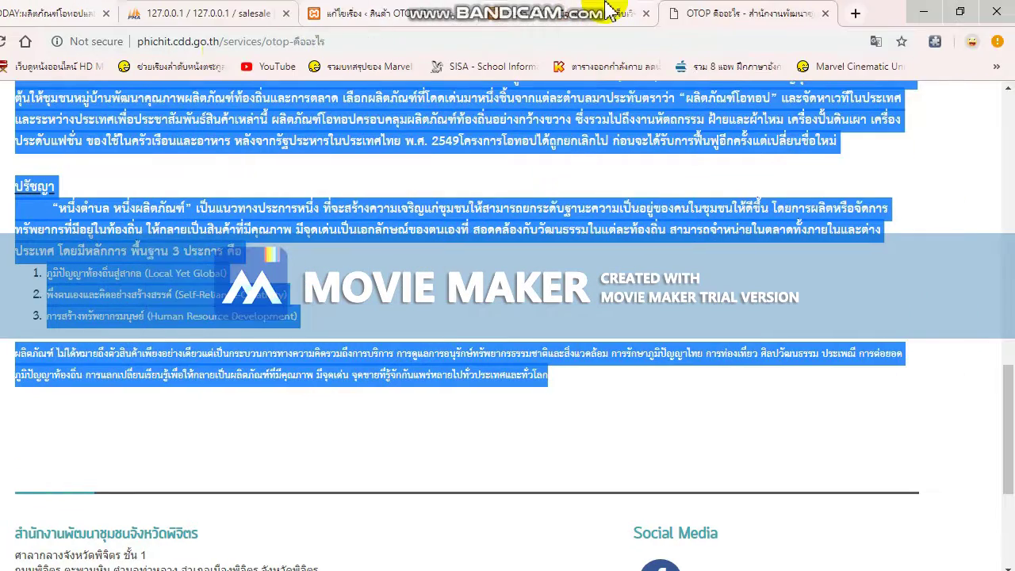
Replace the สวัสดีชาวโลก post's body with the copied OTOP article text and indent its first and last paragraphs.
left_click(549, 10)
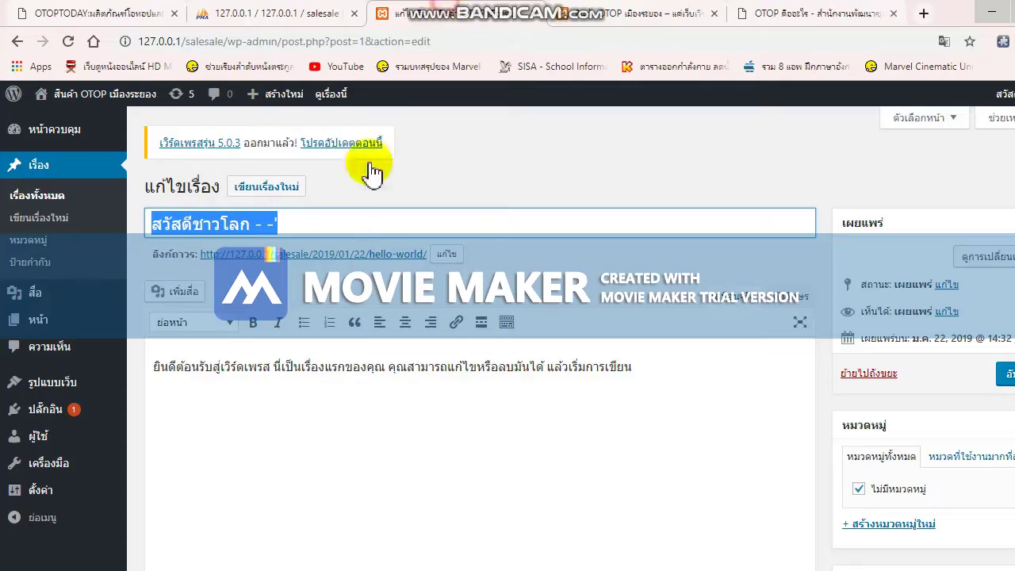
scroll(372, 173, "down", 2)
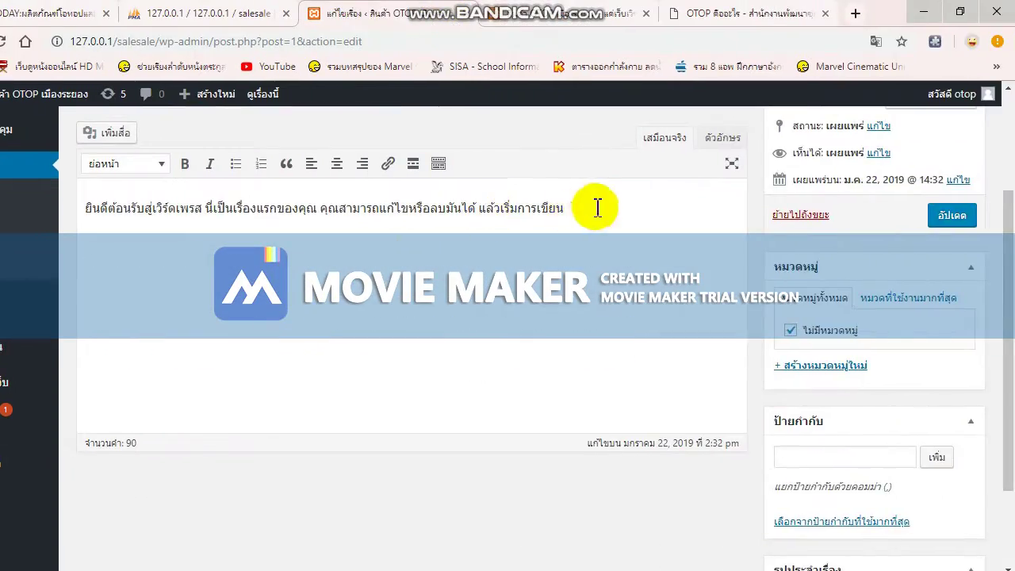
left_click_drag(608, 208, 141, 208)
key("ctrl+v")
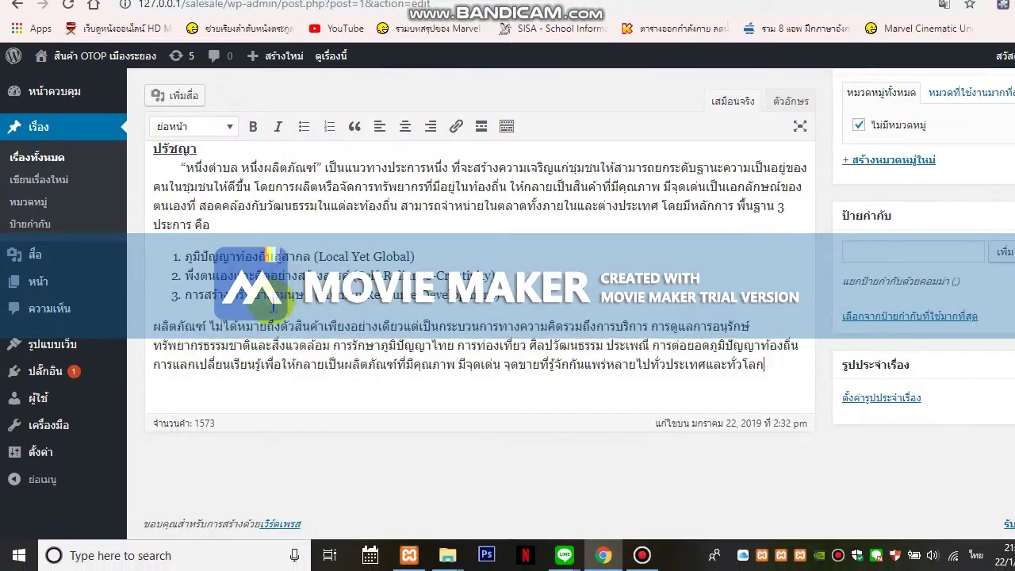
scroll(164, 309, "up", 5)
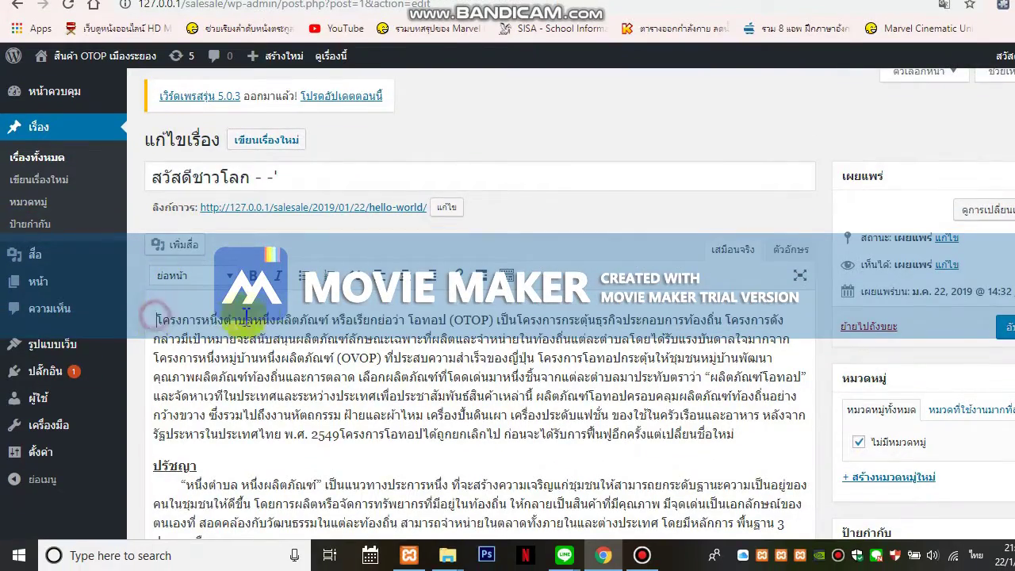
scroll(178, 373, "down", 5)
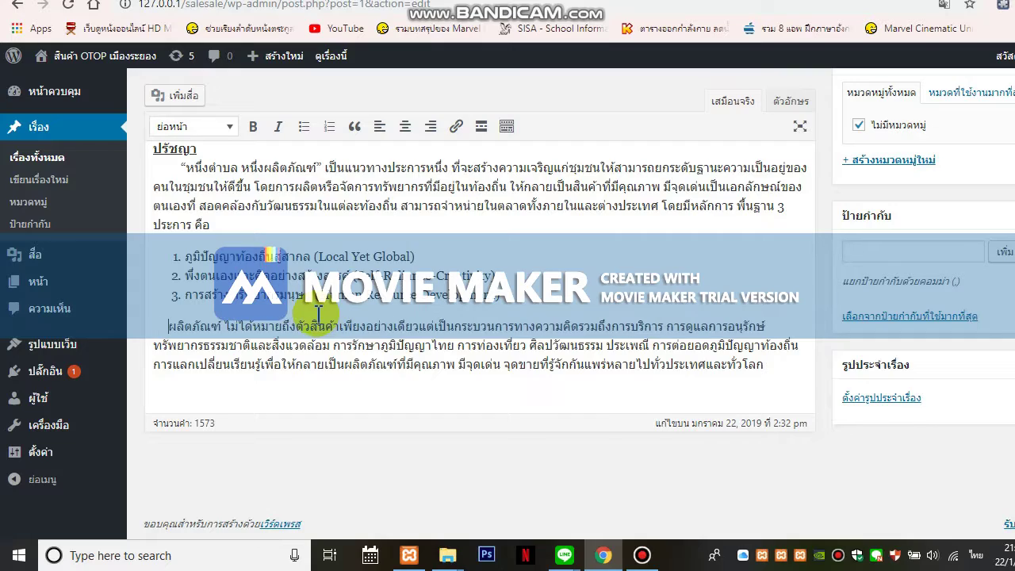
scroll(317, 313, "up", 5)
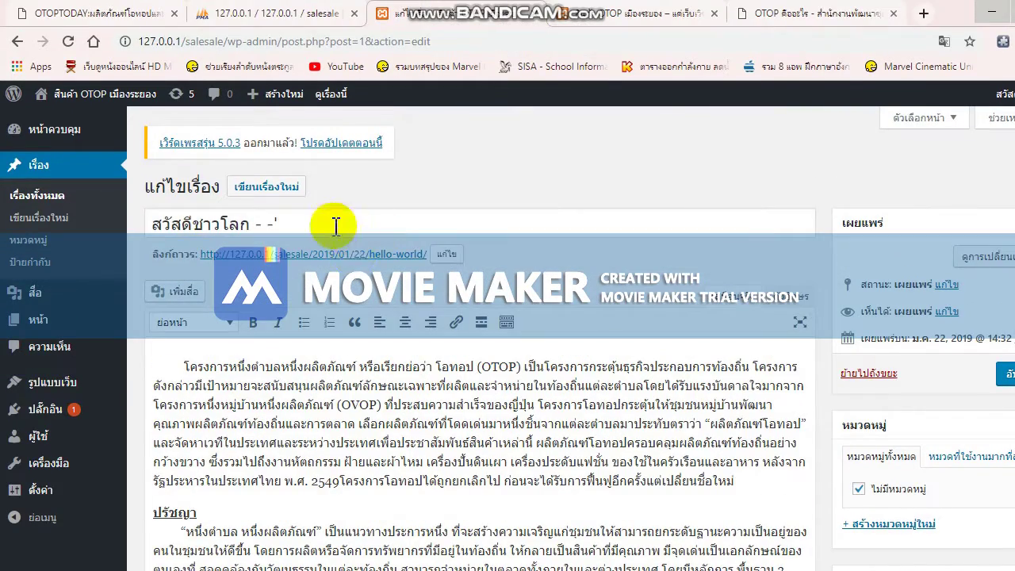
Replace the post's title with the heading "OTOP คืออะไร" copied from the phichit.cdd.go.th article.
left_click_drag(335, 226, 76, 232)
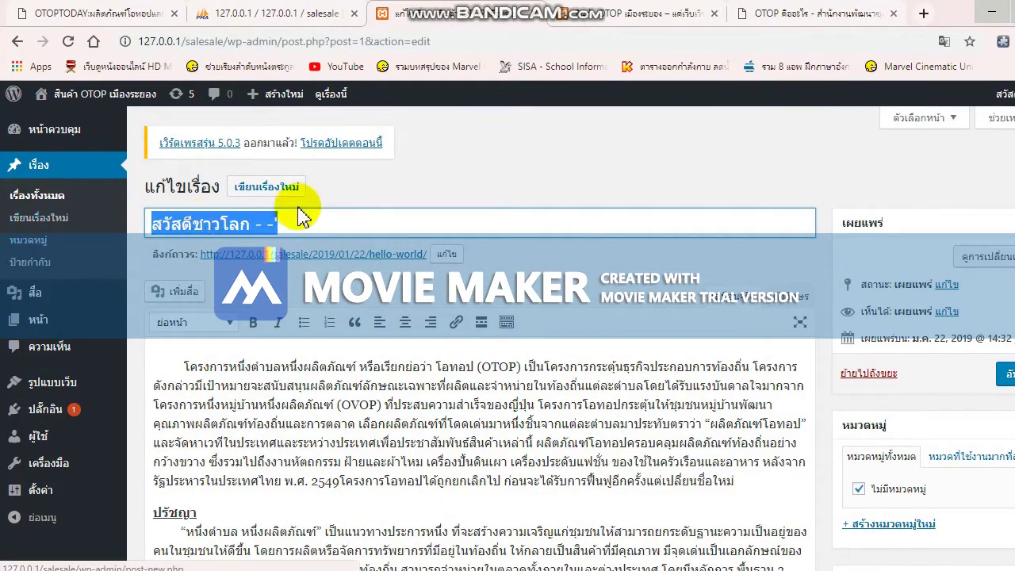
type("ซ")
key("BackSpace")
left_click(809, 12)
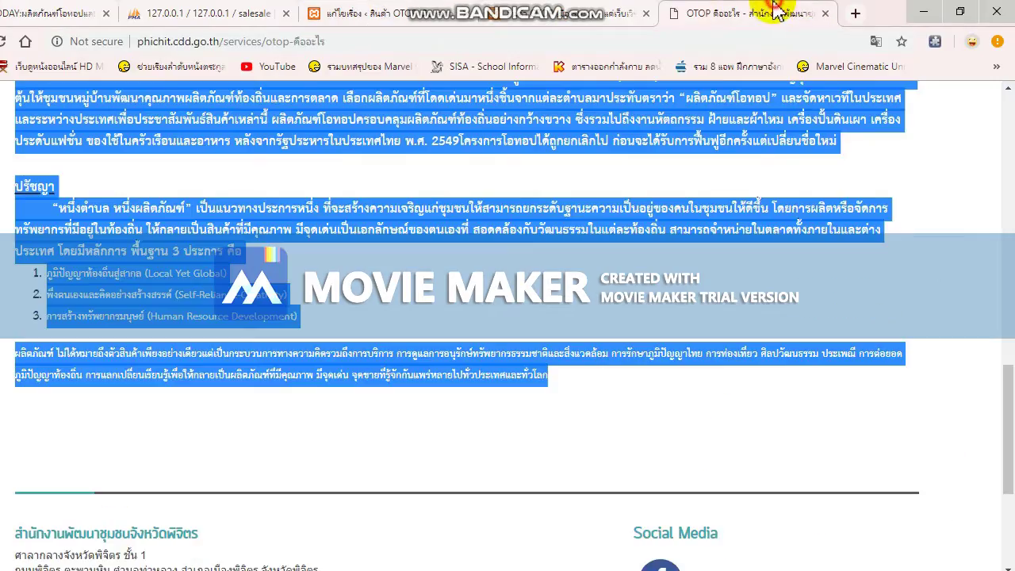
scroll(380, 391, "up", 3)
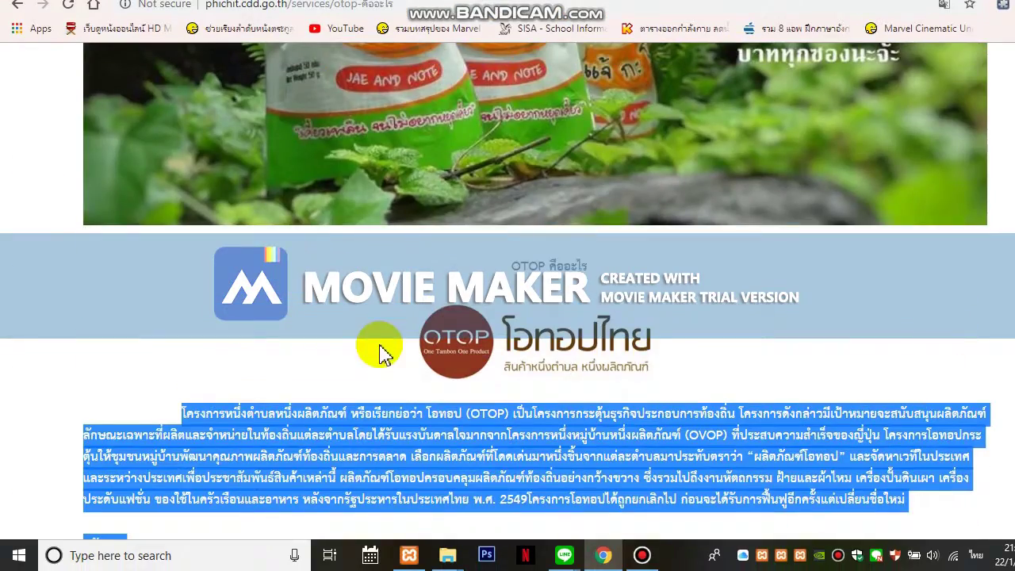
left_click_drag(511, 266, 593, 268)
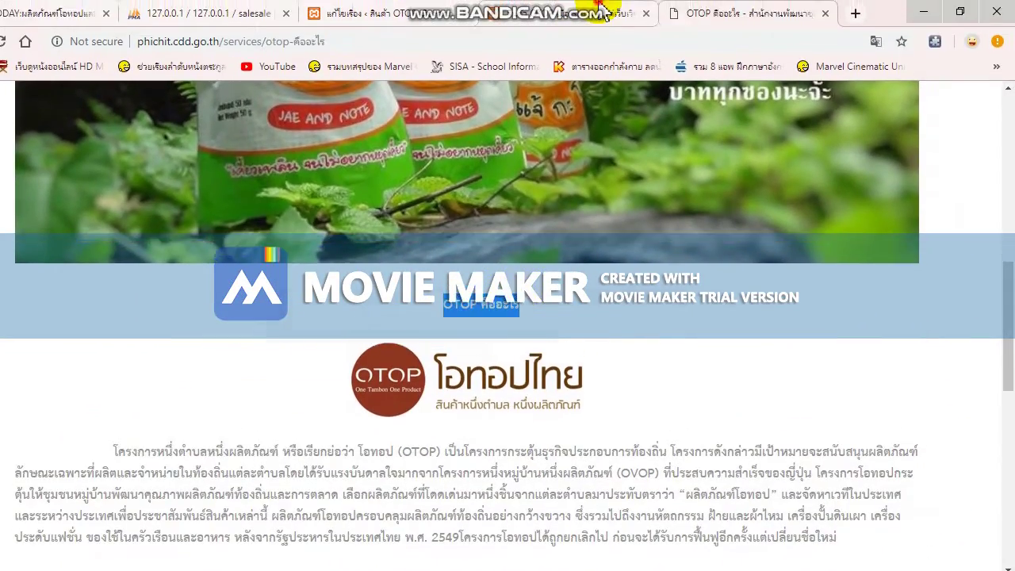
left_click(559, 4)
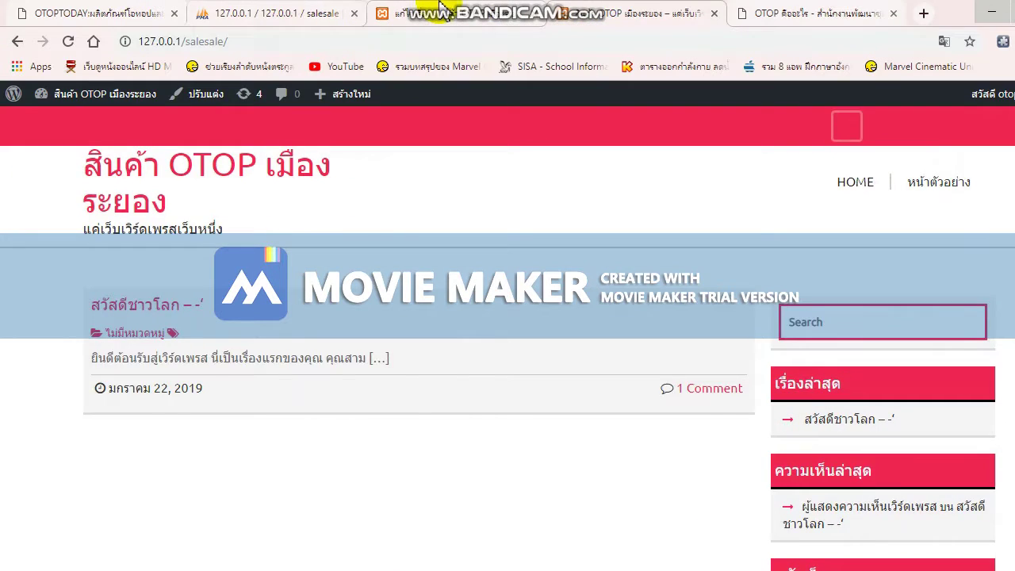
left_click(444, 12)
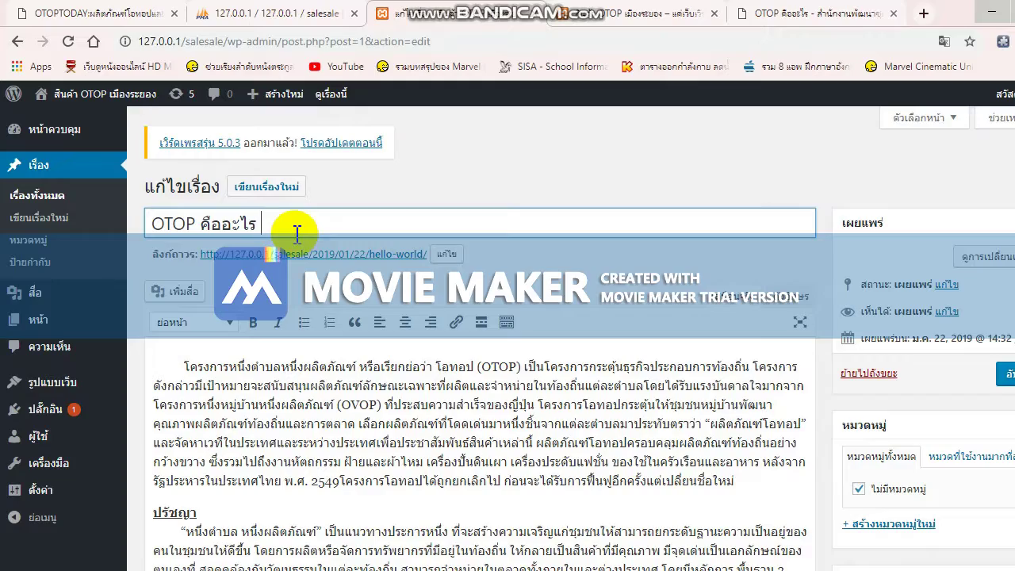
Update the edited post and reload the site's front page to check it.
scroll(297, 234, "down", 3)
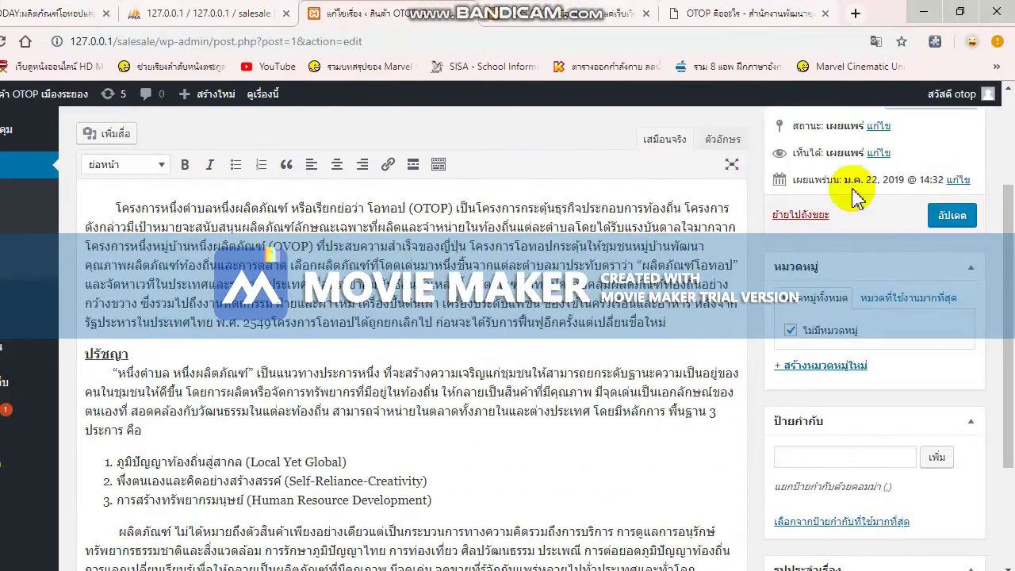
scroll(353, 139, "up", 3)
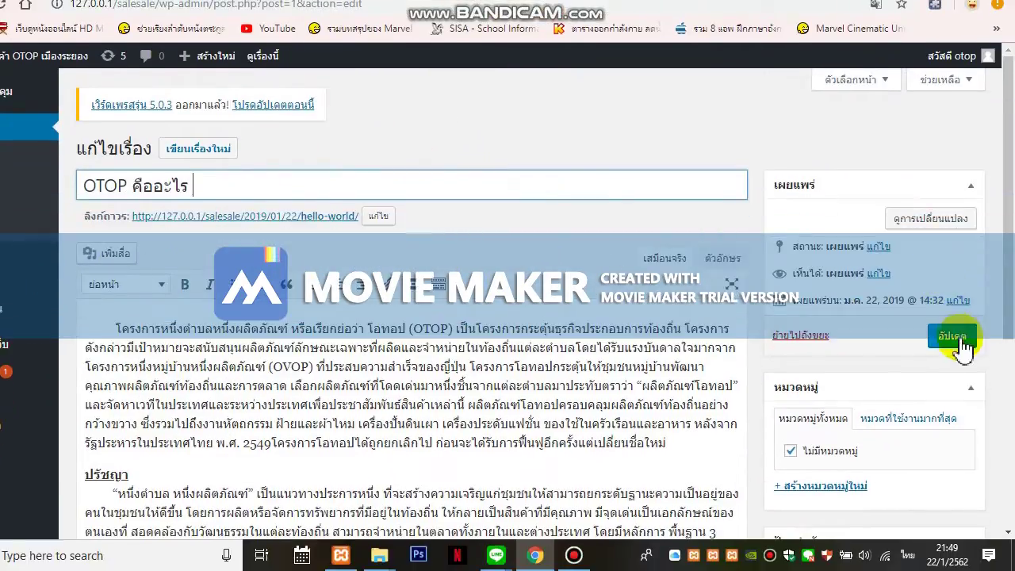
left_click(958, 342)
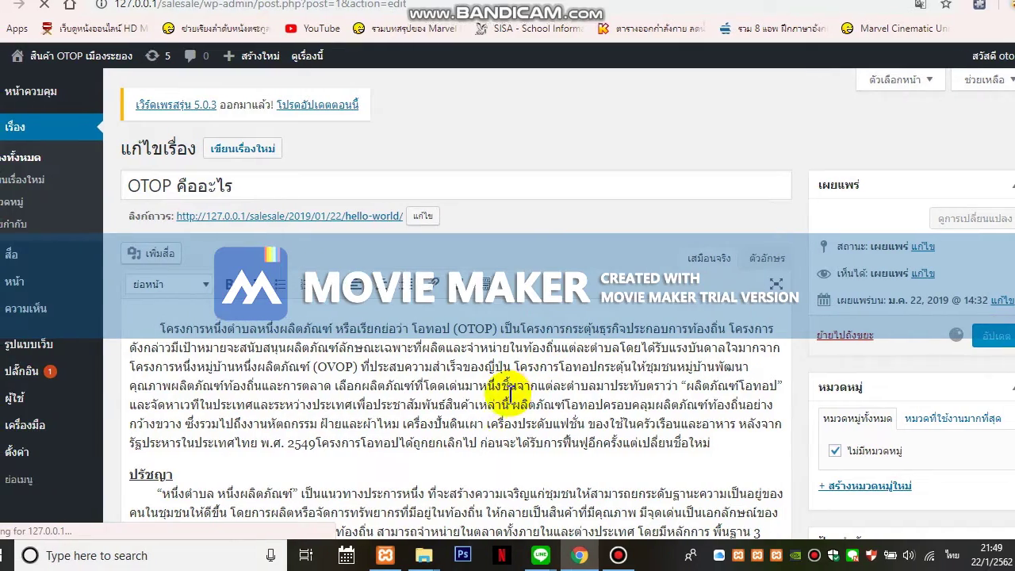
scroll(465, 406, "down", 3)
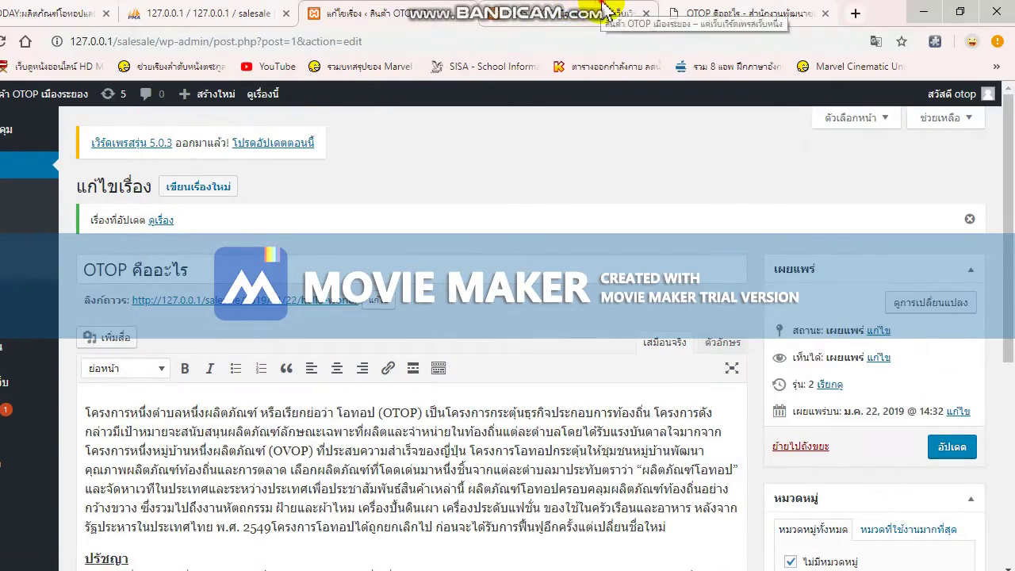
left_click(607, 10)
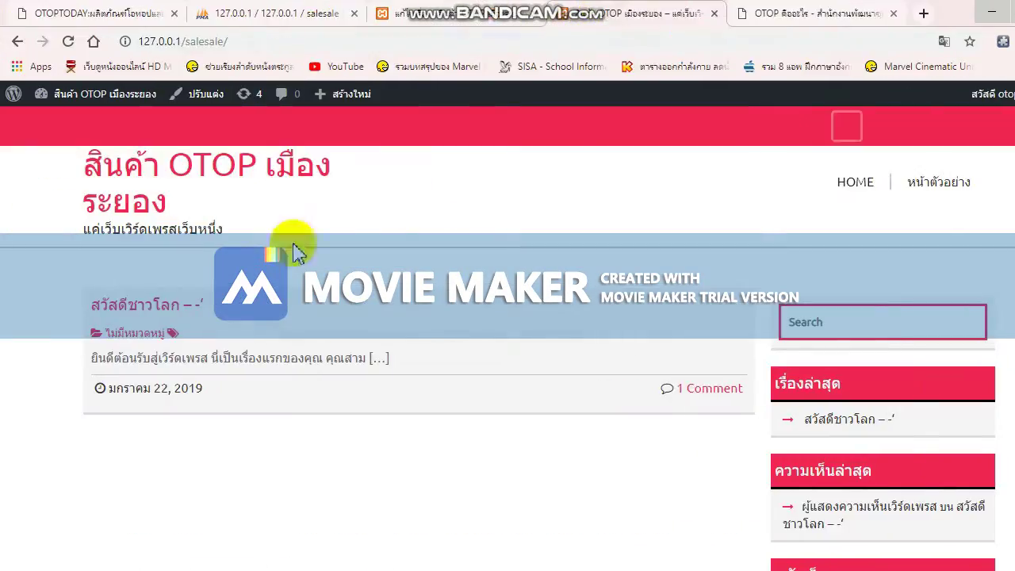
left_click(67, 40)
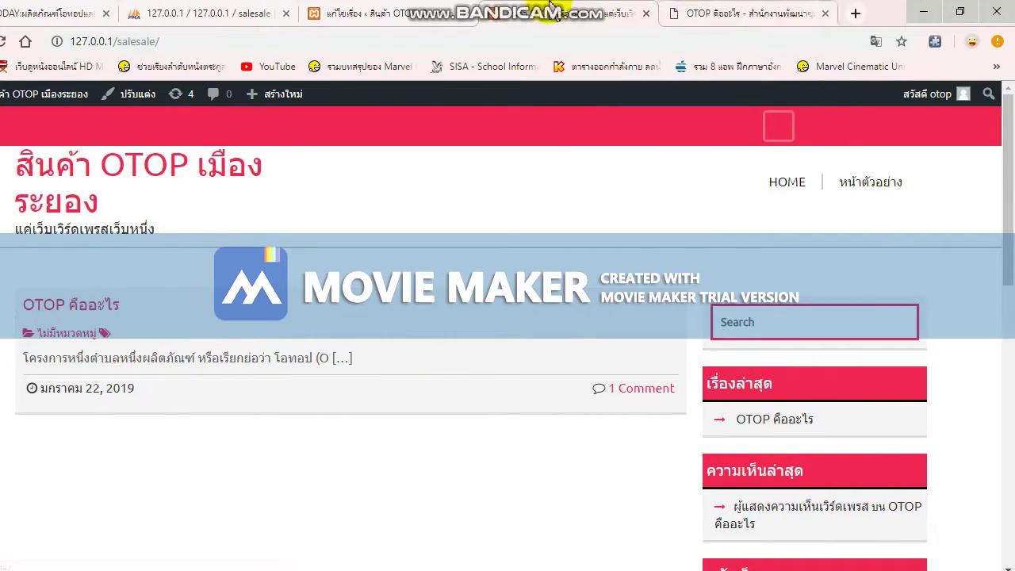
left_click(753, 13)
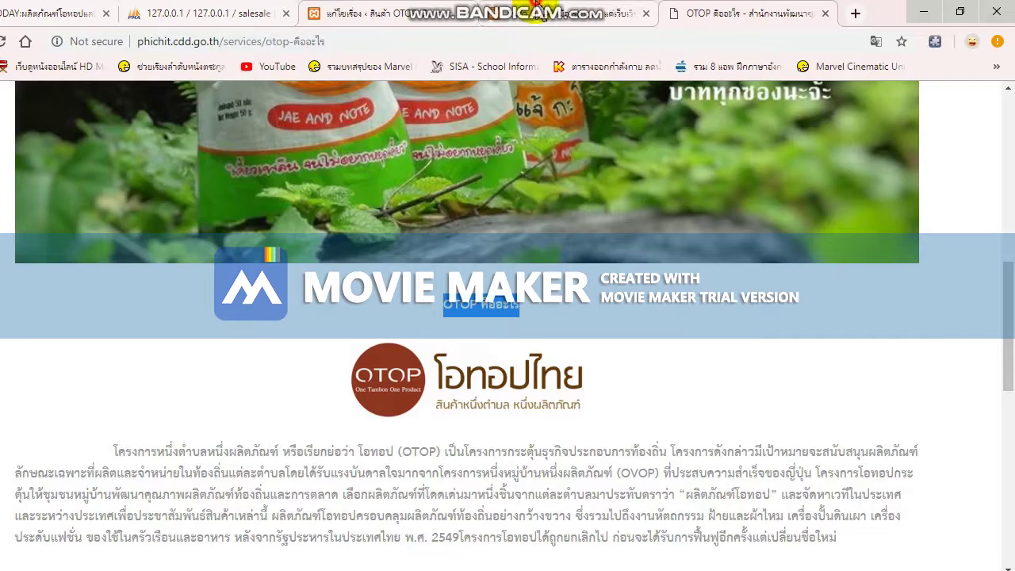
left_click(583, 12)
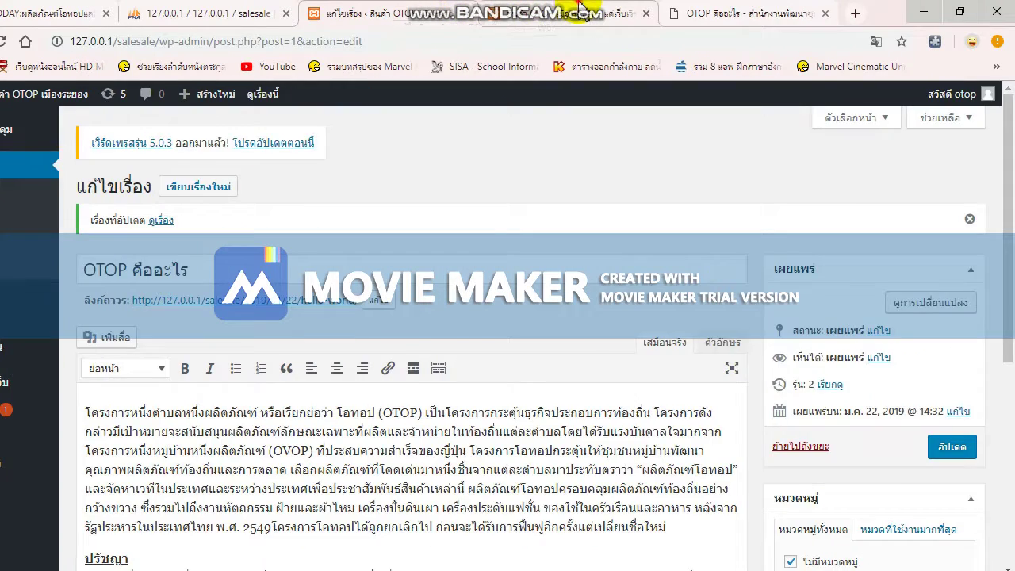
left_click(583, 12)
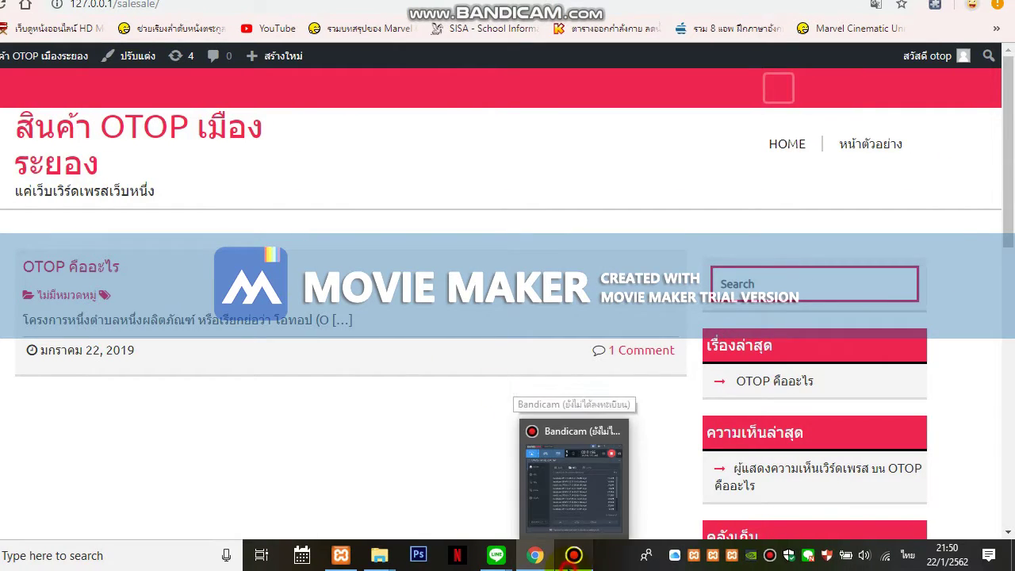
left_click(571, 555)
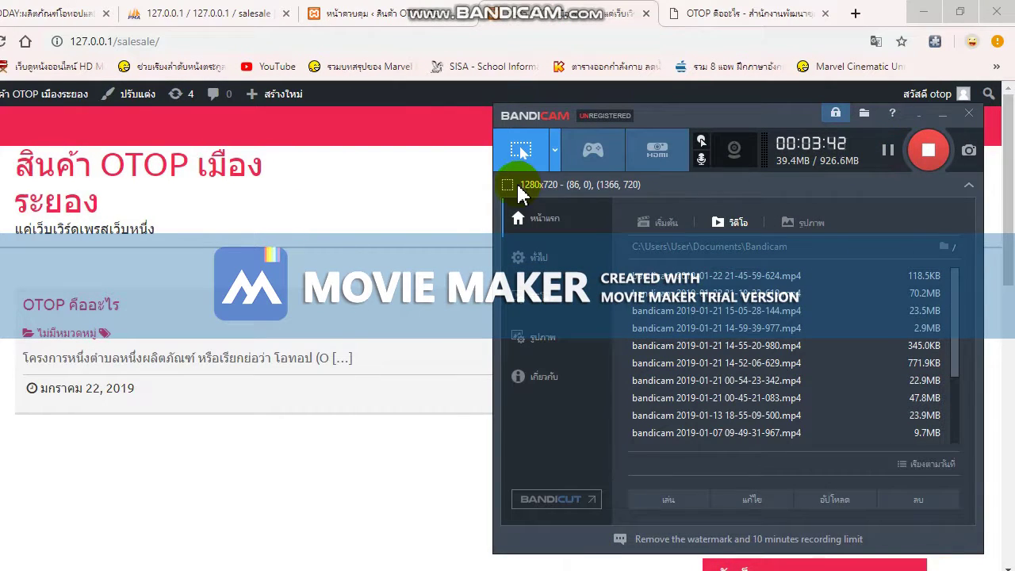
left_click(437, 204)
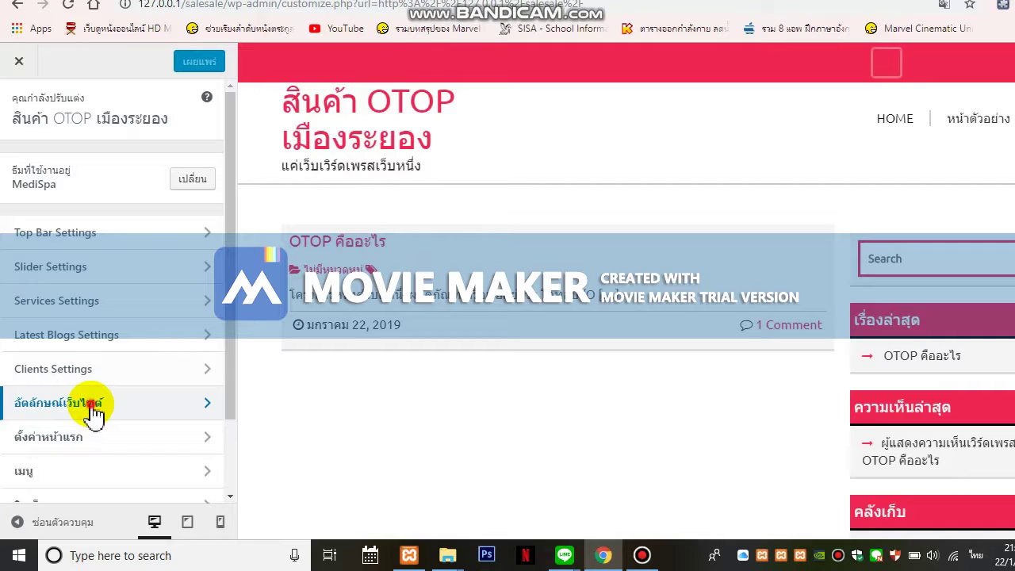
Open the site identity settings in the customizer and shorten the site title to OTOP.
left_click(93, 410)
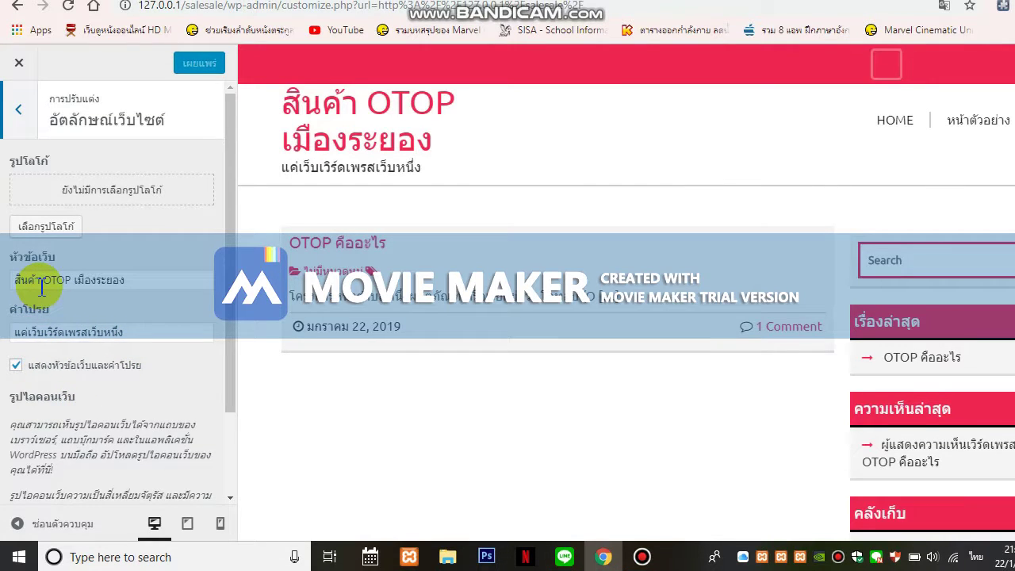
left_click_drag(45, 288, 16, 283)
key("BackSpace")
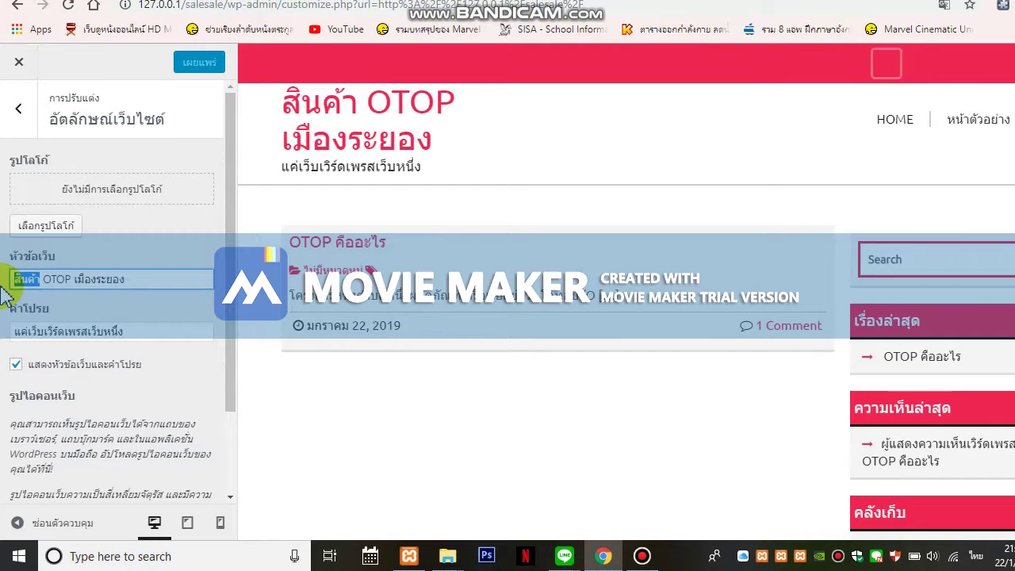
left_click_drag(112, 287, 60, 291)
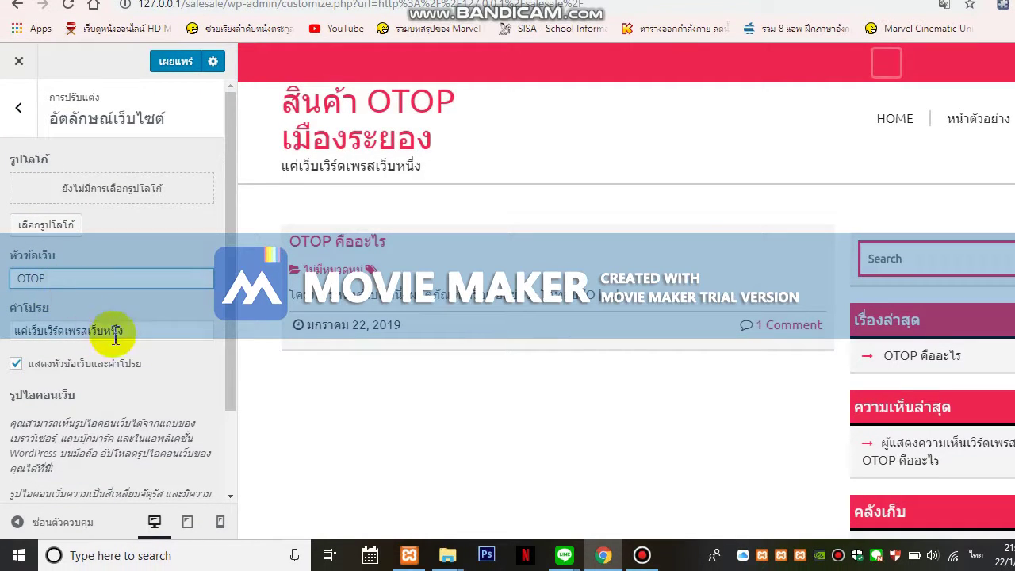
Change the site tagline to สินค้า เมืองระยอง and publish the site identity changes.
left_click_drag(125, 329, 3, 343)
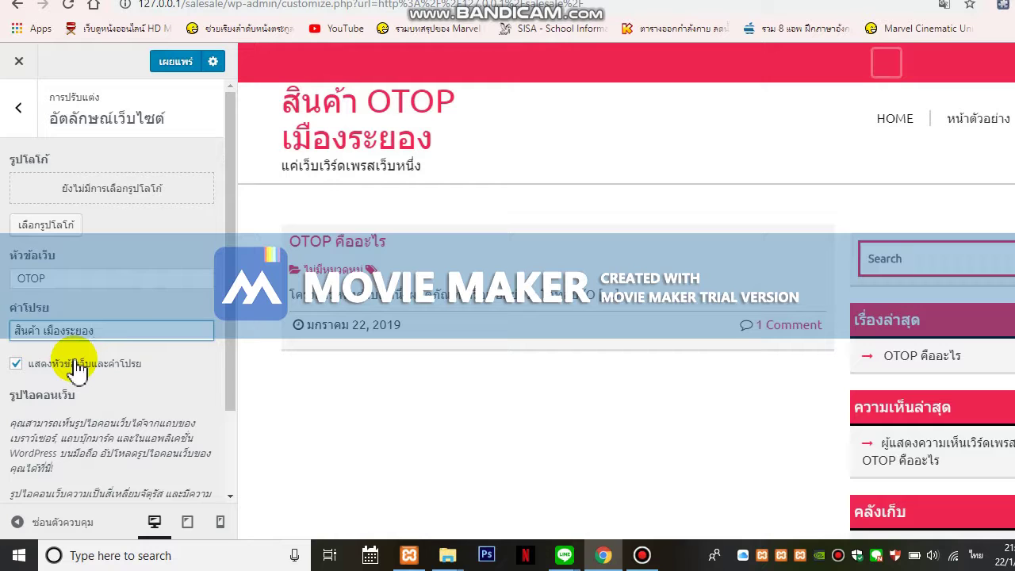
scroll(94, 343, "down", 2)
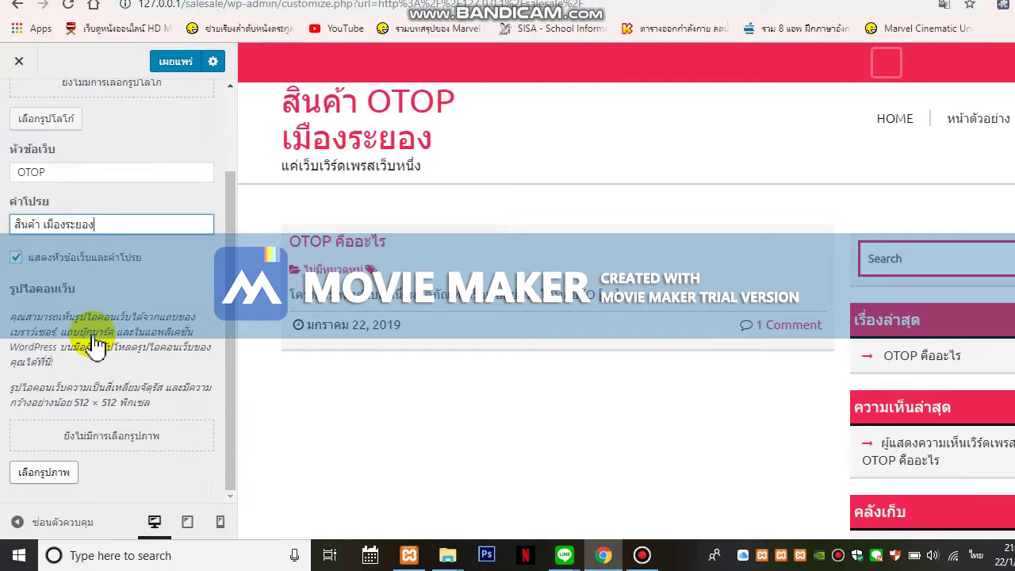
scroll(93, 361, "up", 2)
left_click(179, 63)
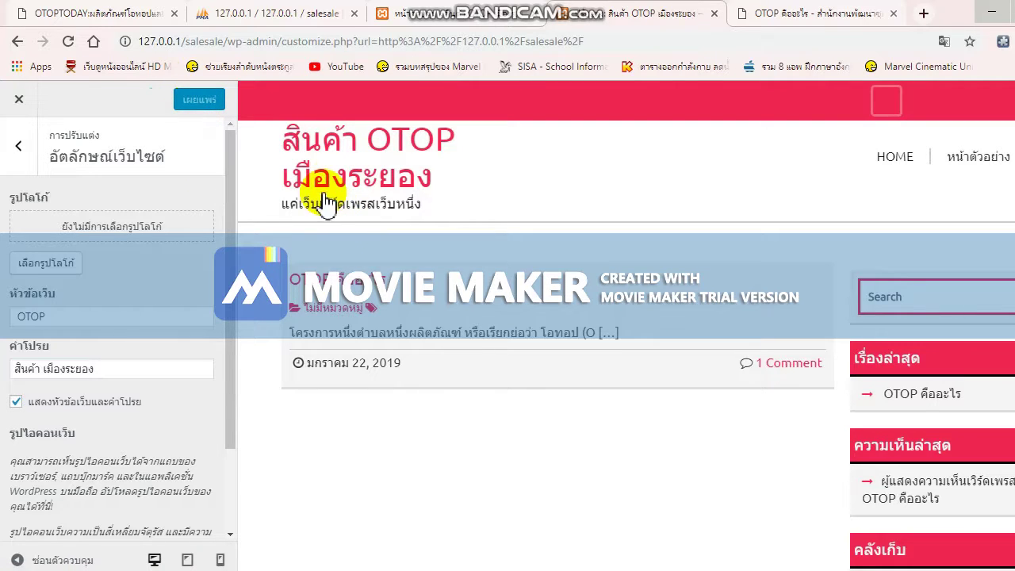
Reload the customizer and close it to check the title and tagline on the site's front page.
left_click(70, 43)
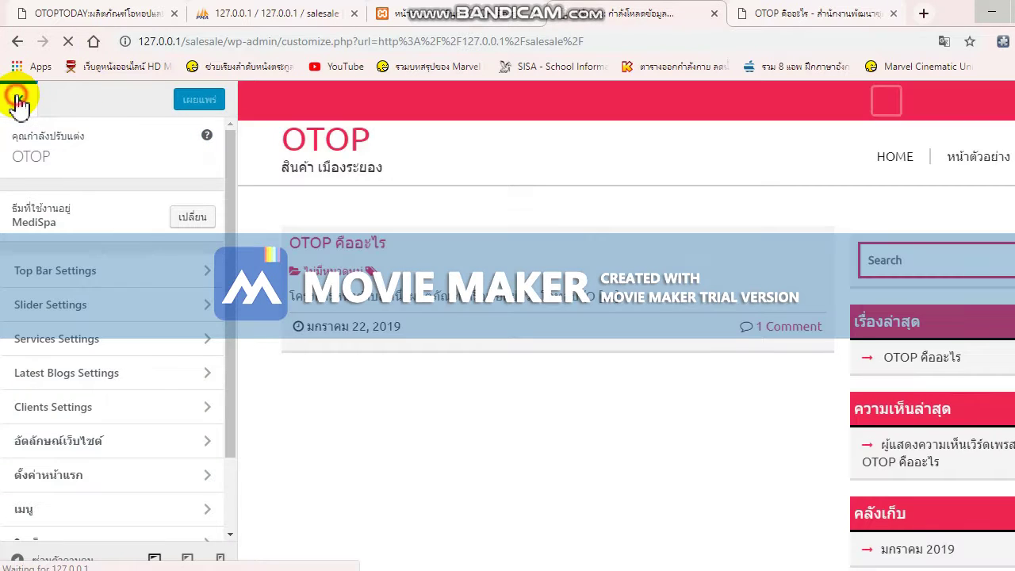
left_click(19, 103)
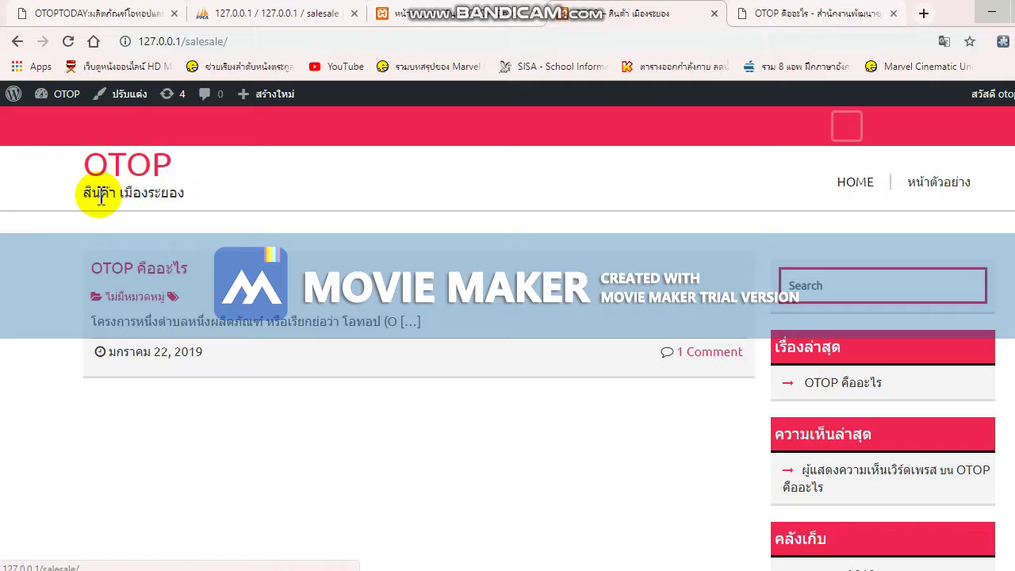
left_click(89, 119)
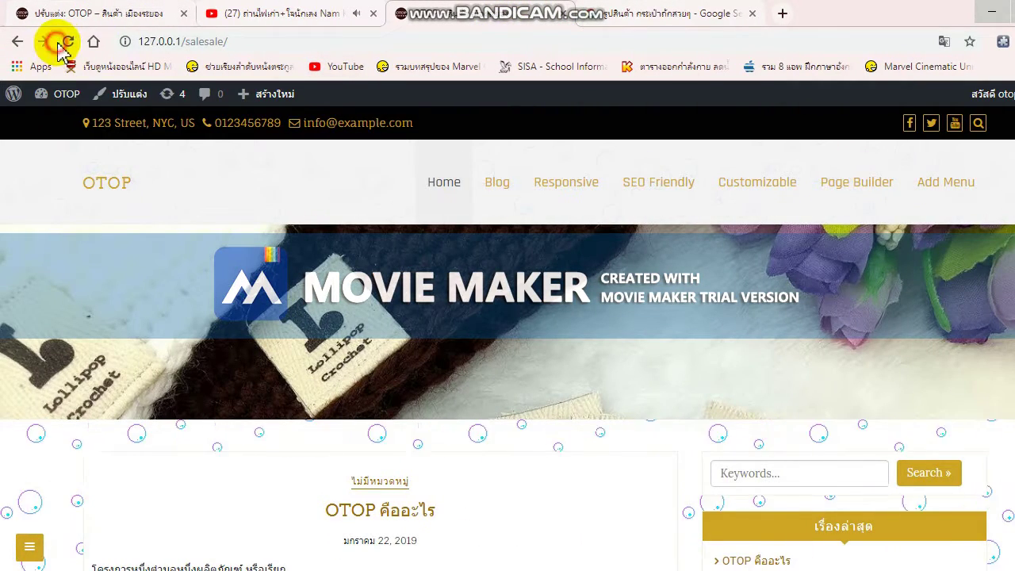
Reload the front page and look over its header, post and sidebar.
left_click(63, 43)
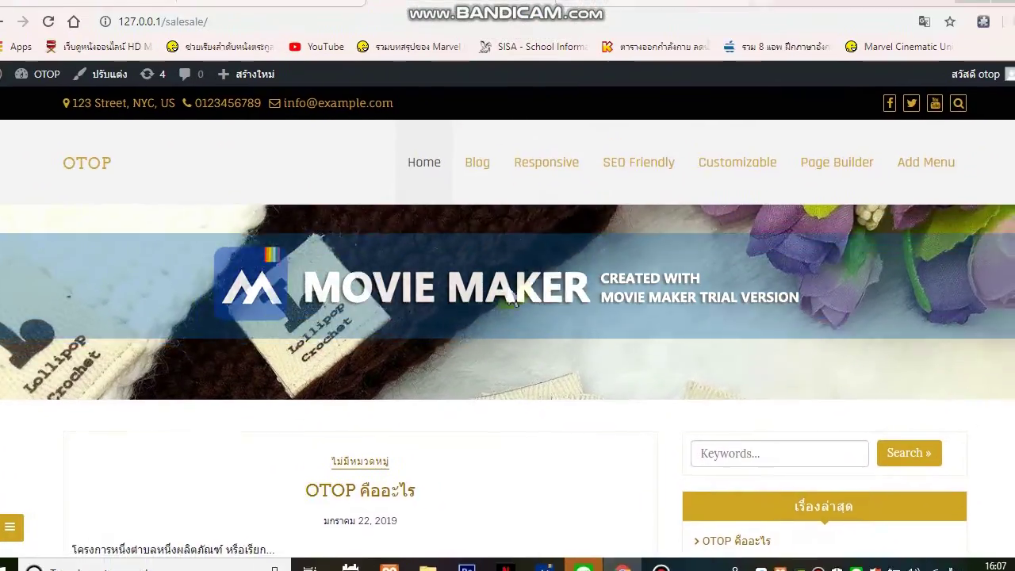
scroll(517, 349, "down", 8)
scroll(518, 364, "up", 8)
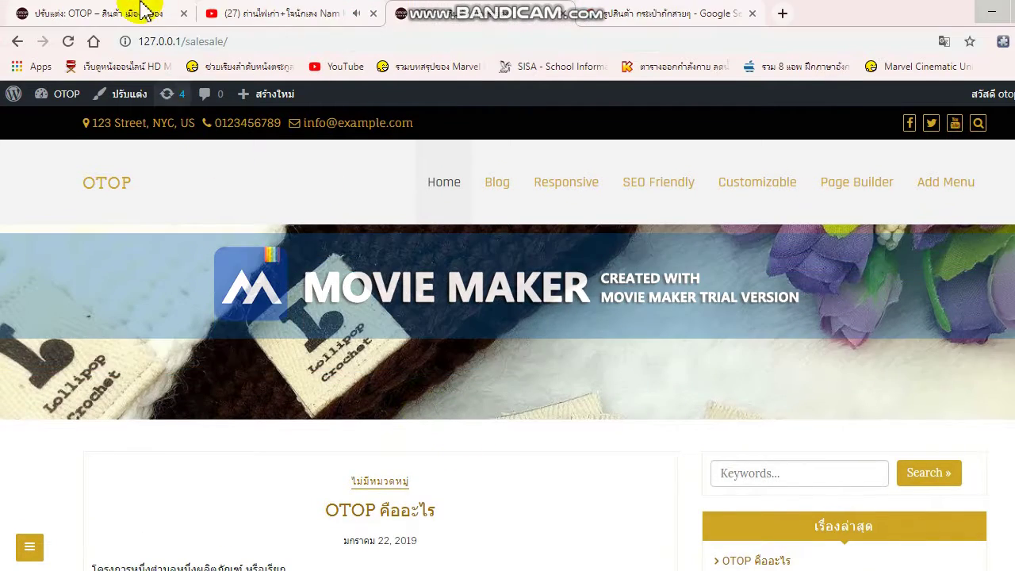
Set the bubble pattern from the media library as the site's background image in the customizer and publish it.
left_click(112, 12)
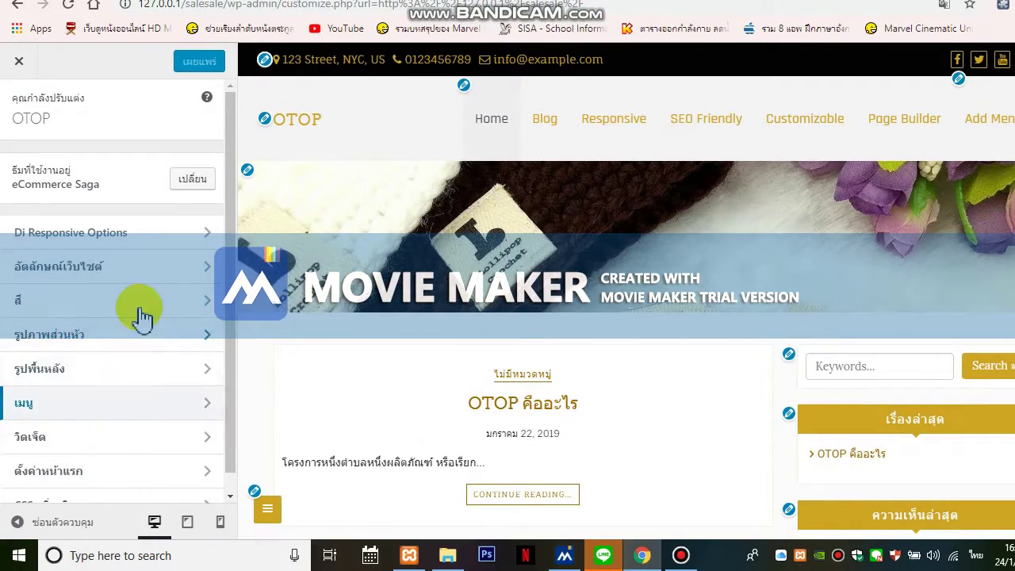
left_click(148, 373)
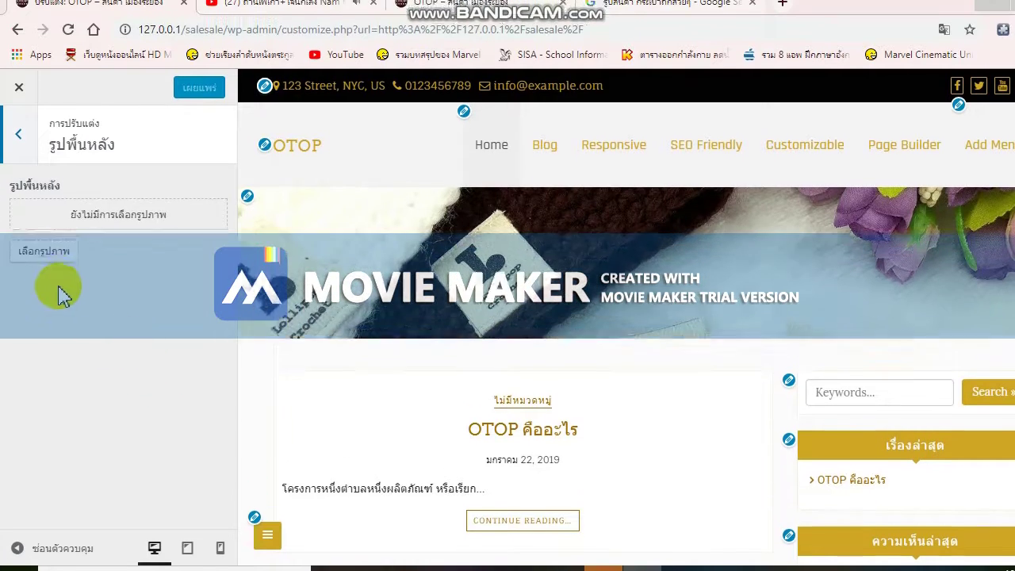
left_click(52, 228)
left_click(515, 272)
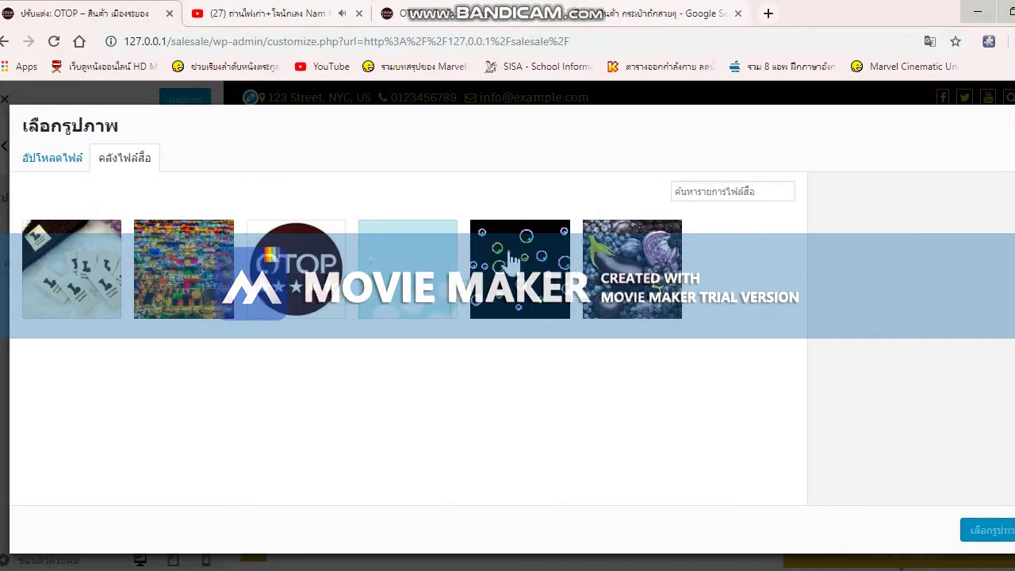
left_click(938, 496)
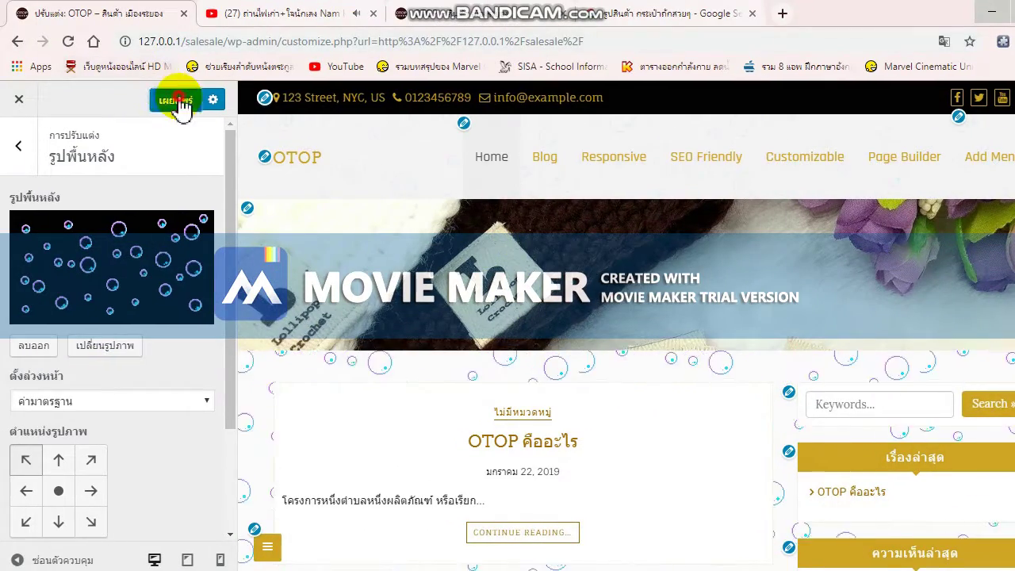
left_click(180, 107)
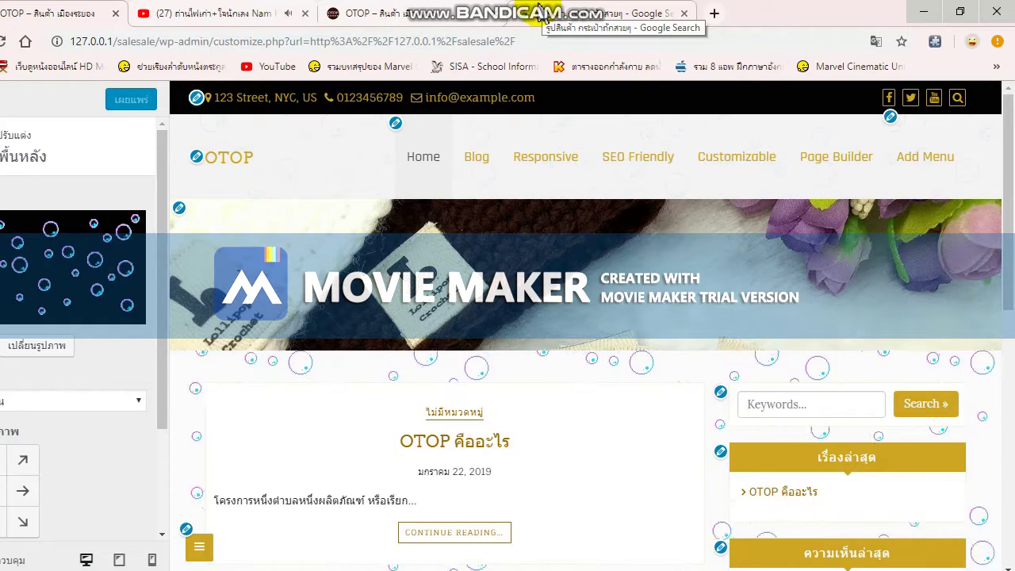
Reload the site's front page and check the published background image along the page.
left_click(539, 10)
left_click(508, 7)
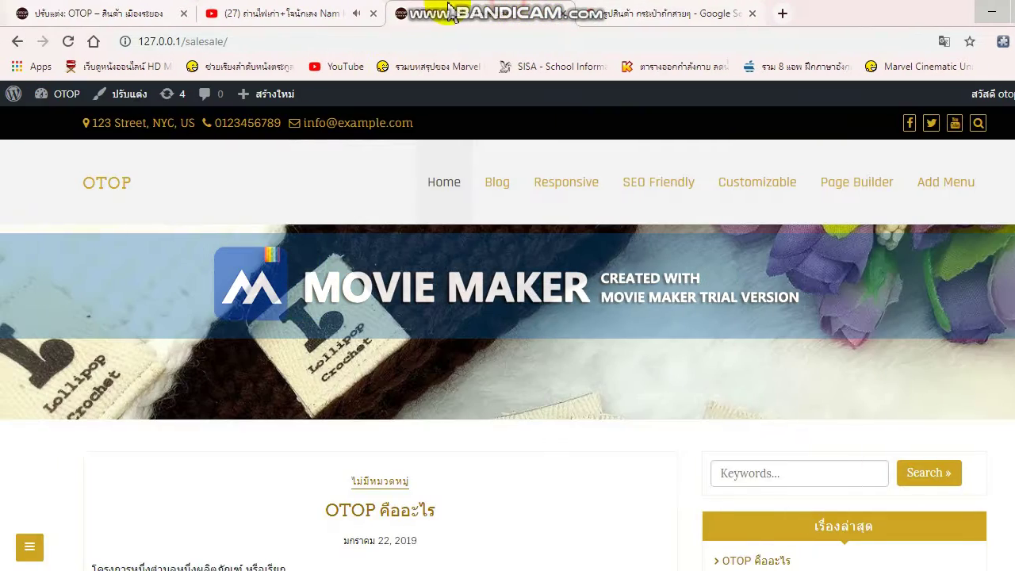
left_click(68, 42)
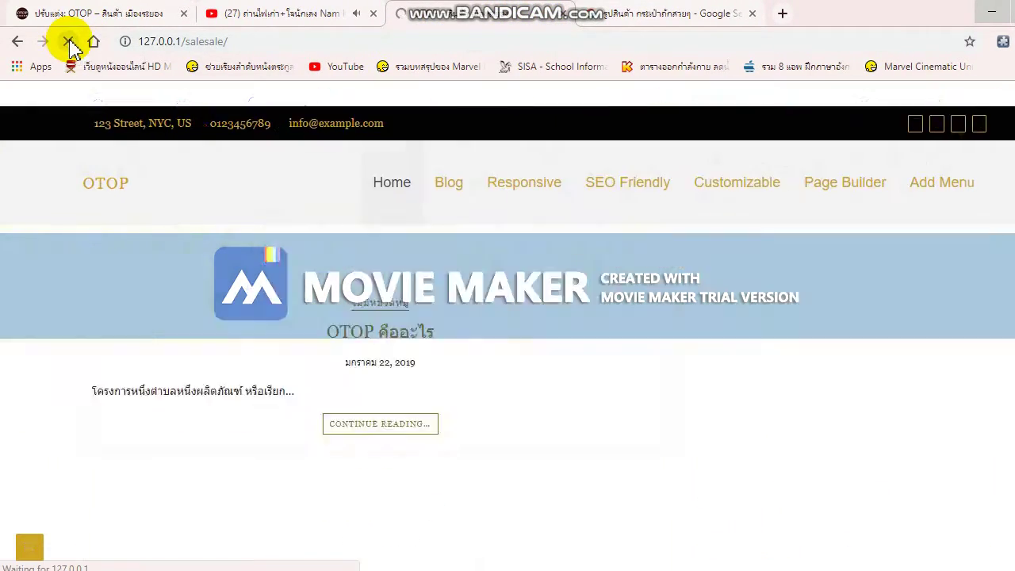
scroll(407, 238, "down", 2)
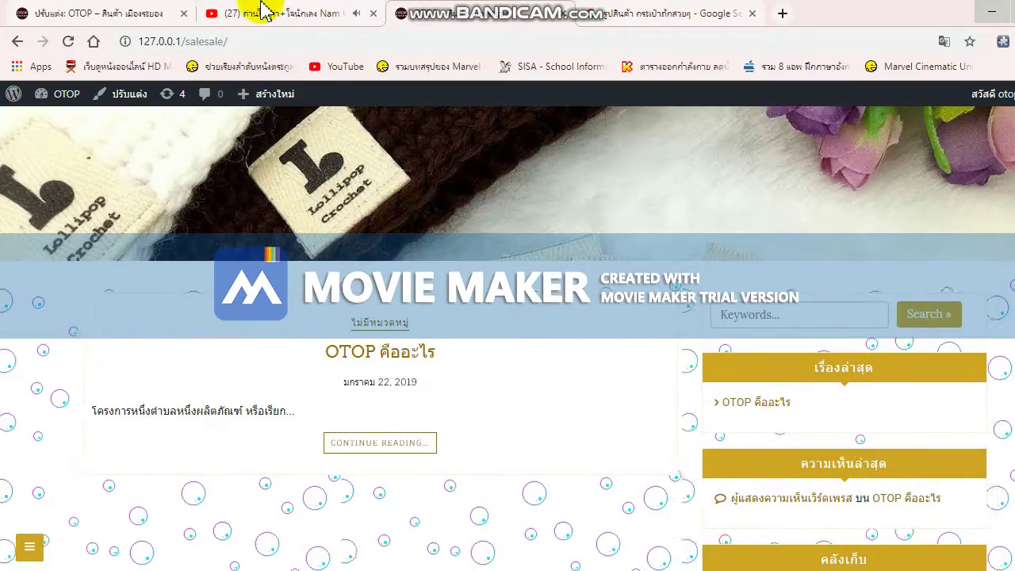
scroll(416, 262, "up", 2)
scroll(452, 264, "down", 3)
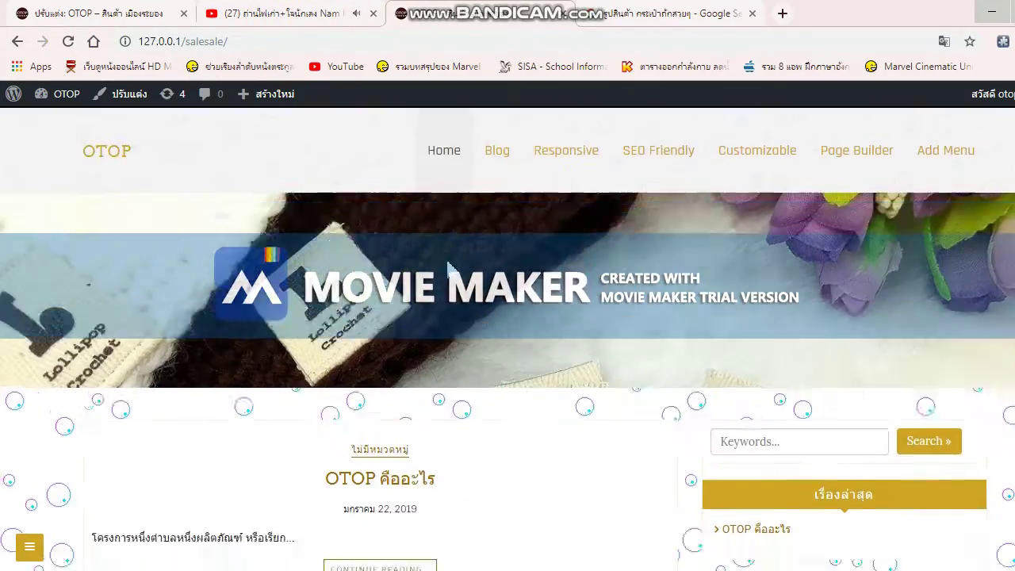
scroll(452, 264, "up", 3)
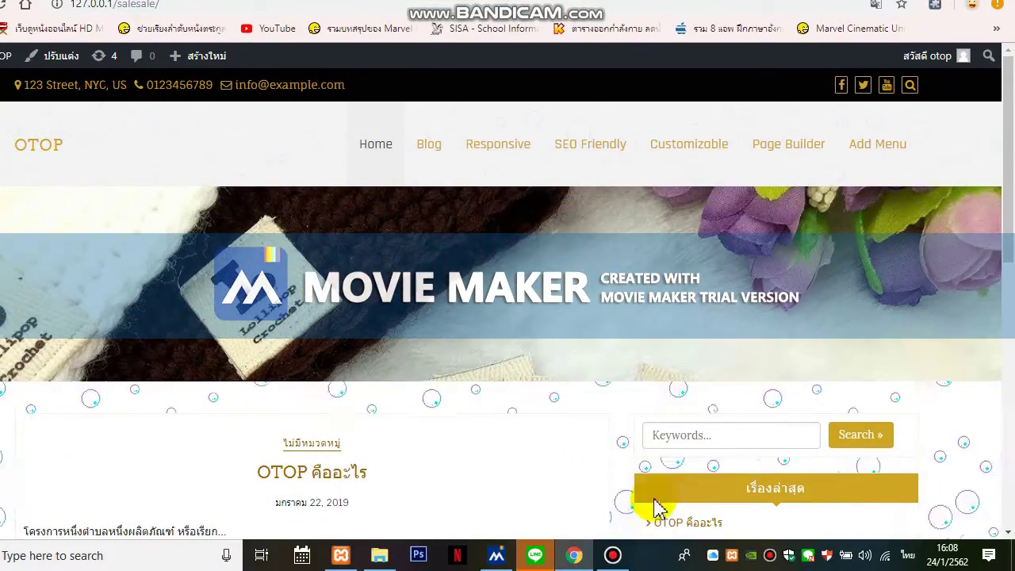
left_click(616, 556)
left_click(615, 556)
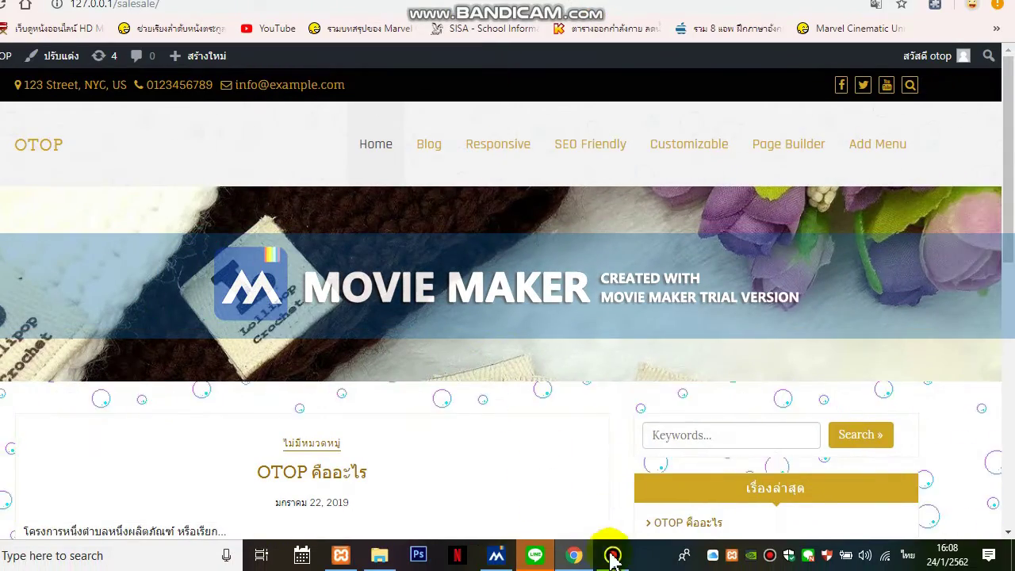
left_click(612, 557)
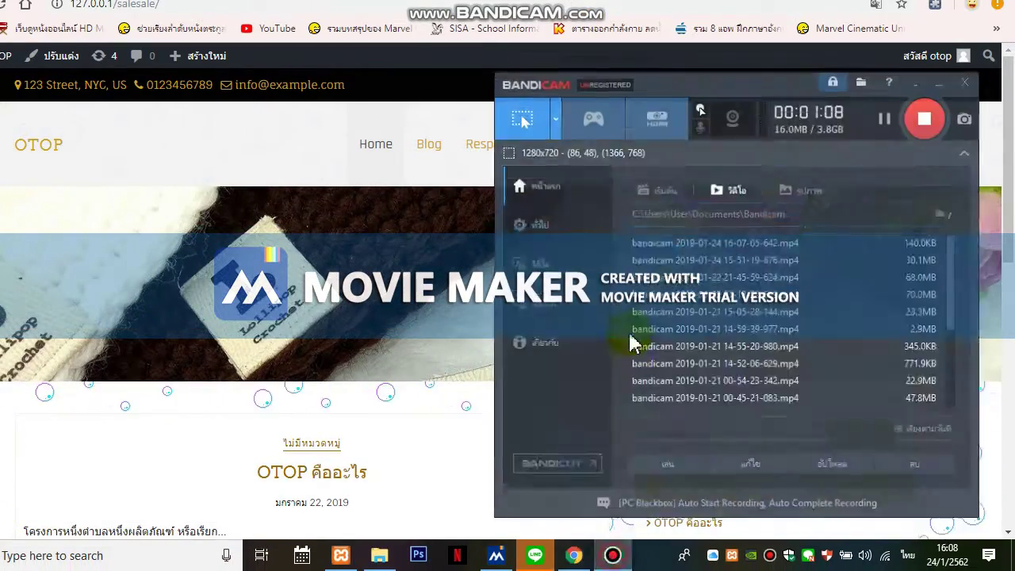
left_click(929, 113)
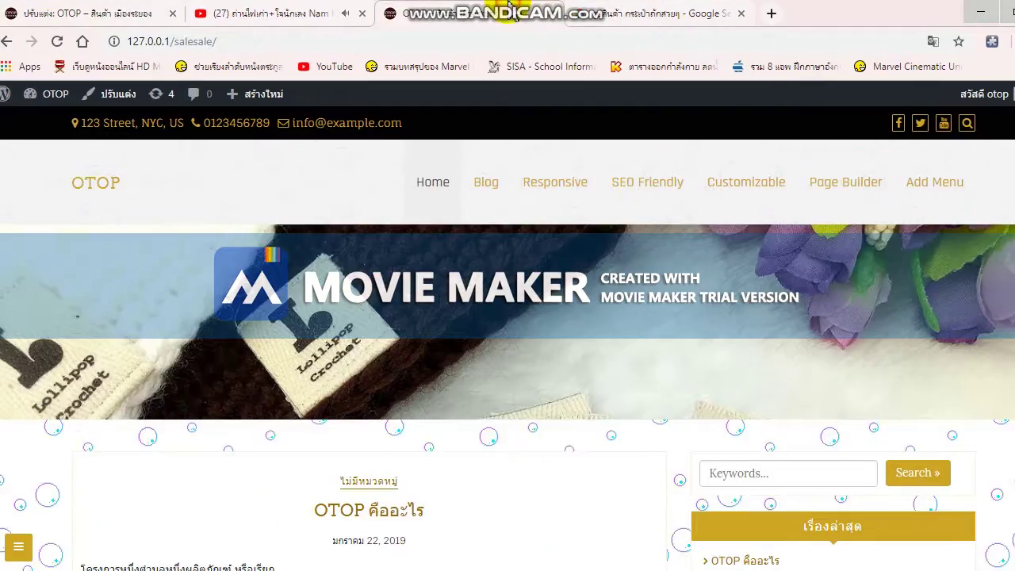
Reload the front page and examine its background and layout.
left_click(67, 44)
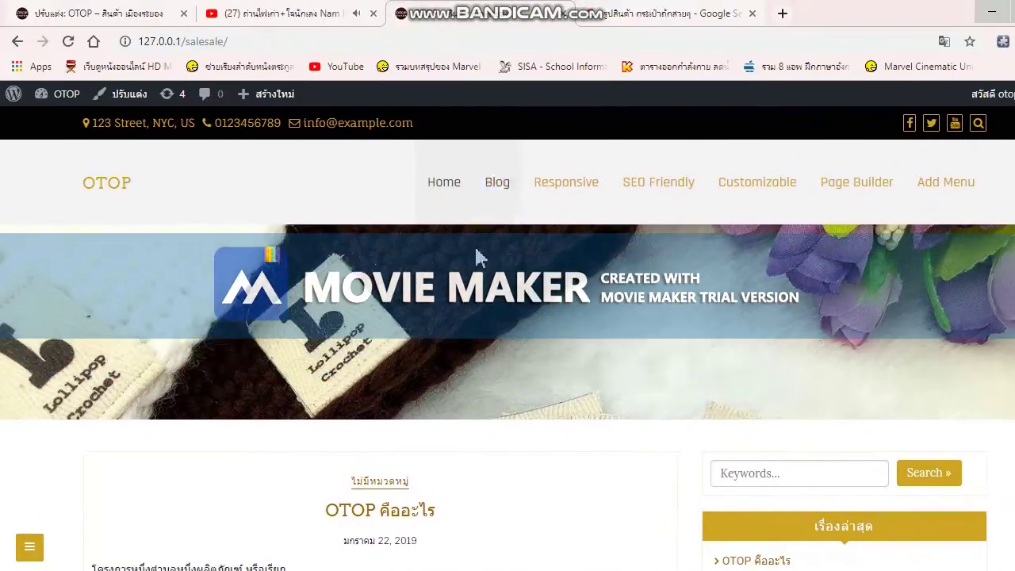
scroll(507, 333, "down", 5)
scroll(511, 327, "up", 6)
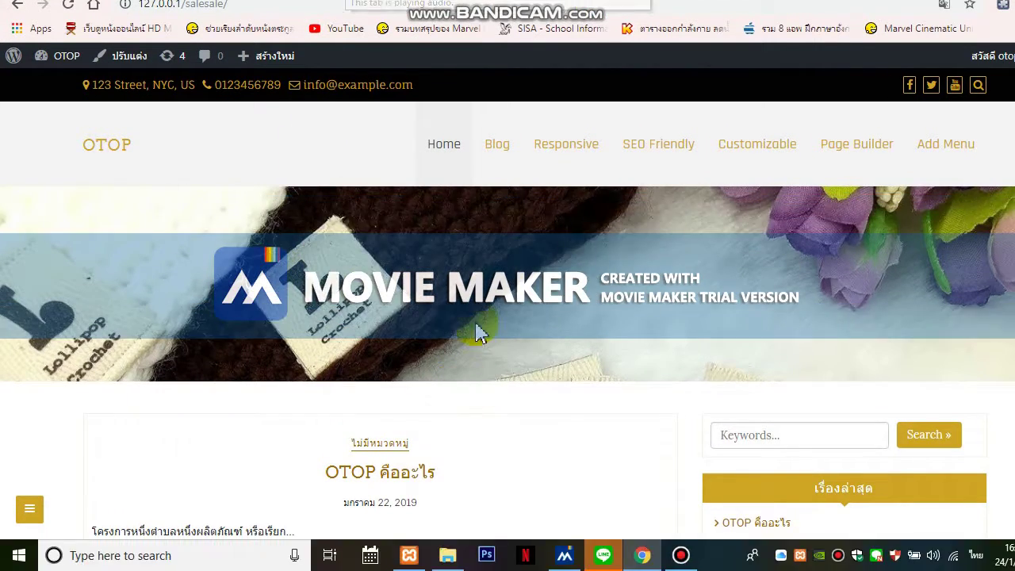
Open the customizer's background image settings, choose the bubble picture from the media library and publish the change.
left_click(121, 94)
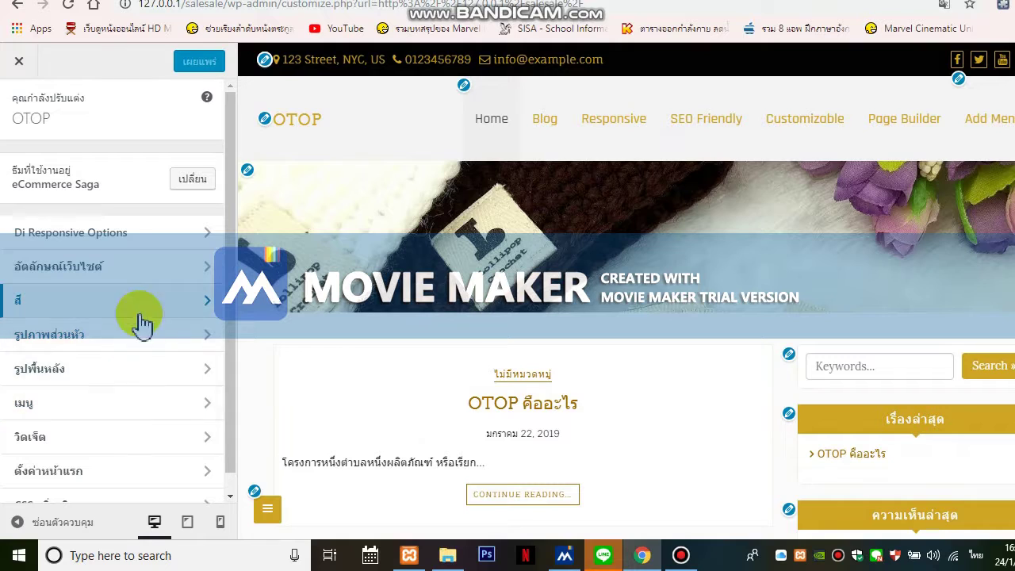
left_click(155, 386)
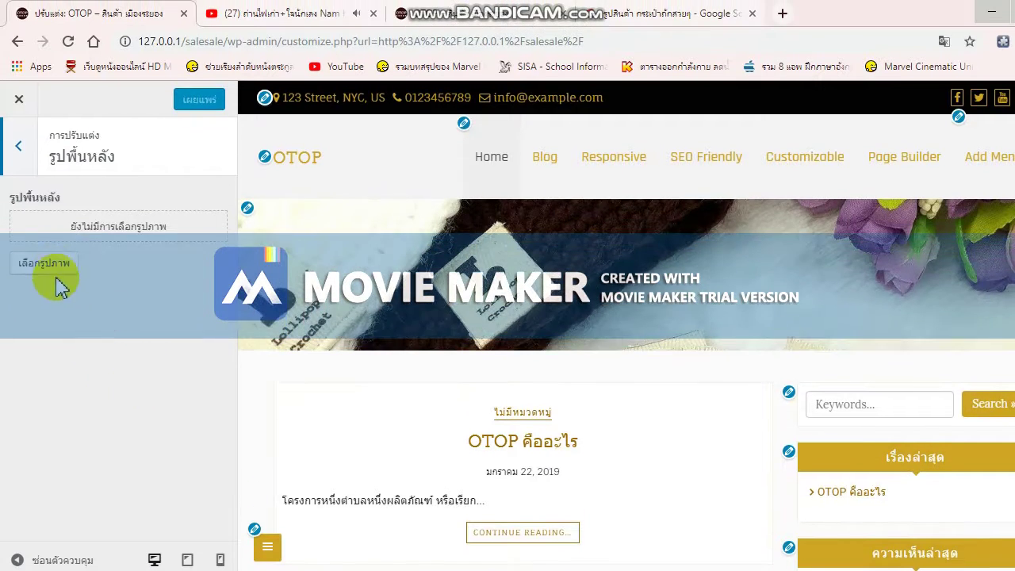
left_click(57, 253)
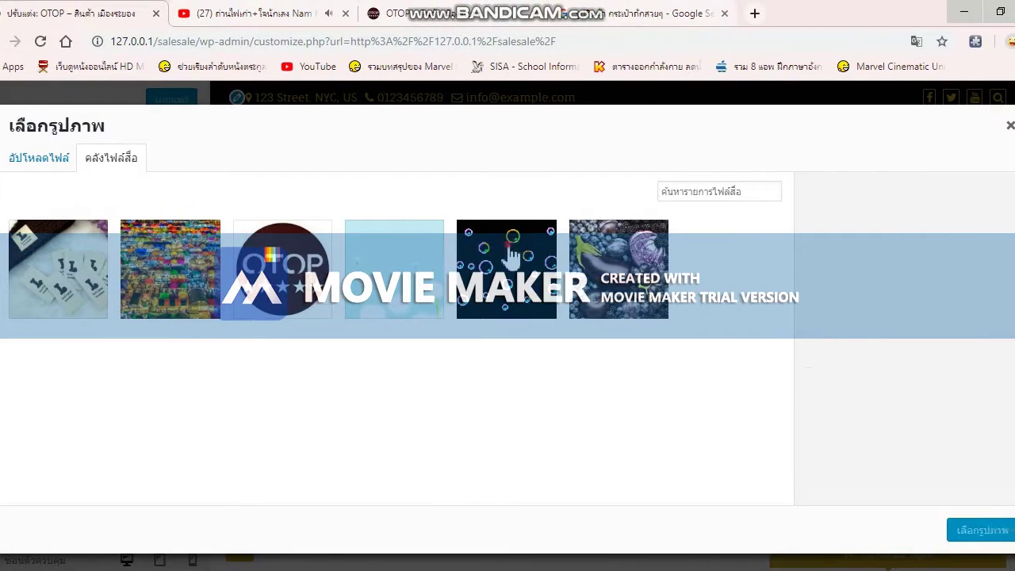
left_click(534, 259)
left_click(939, 493)
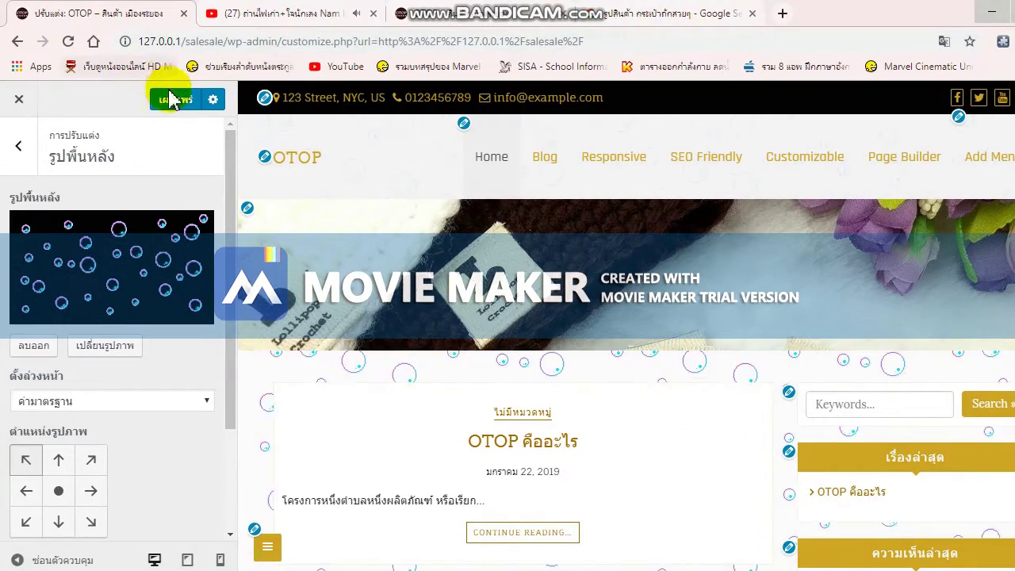
left_click(169, 100)
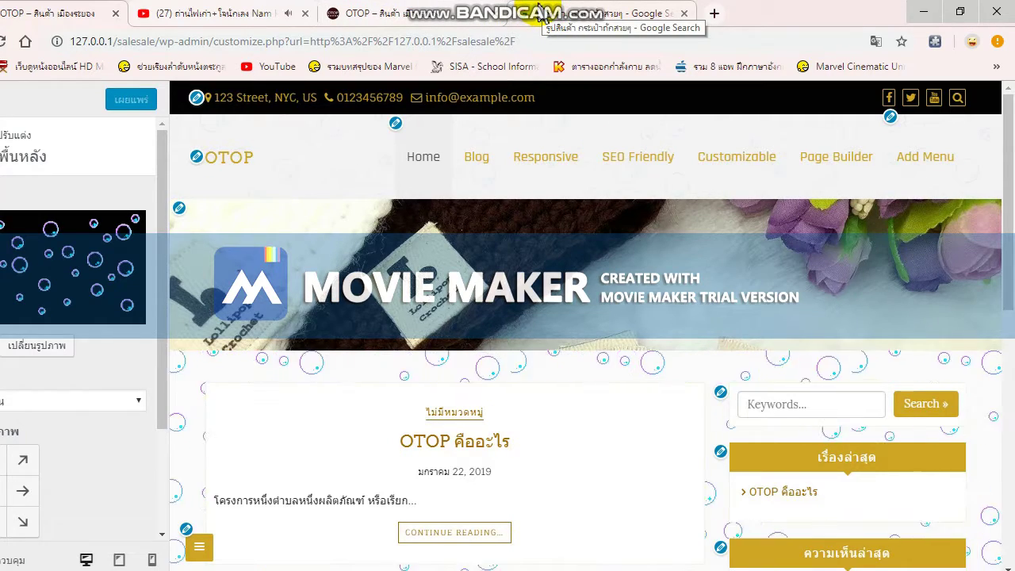
Return to the site's front page, reload it and inspect the bubble background from header to sidebar widgets.
left_click(537, 18)
left_click(376, 14)
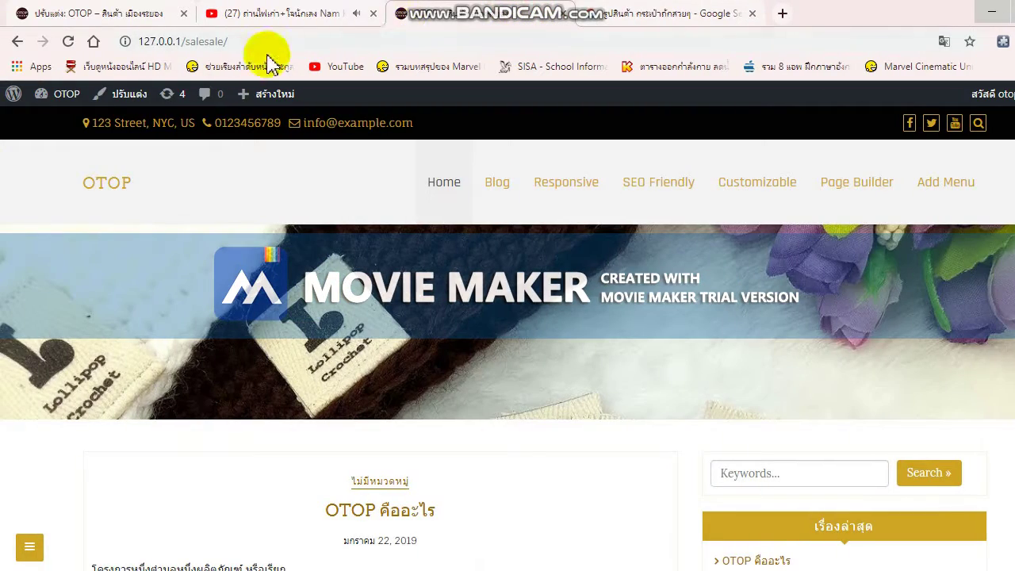
left_click(68, 41)
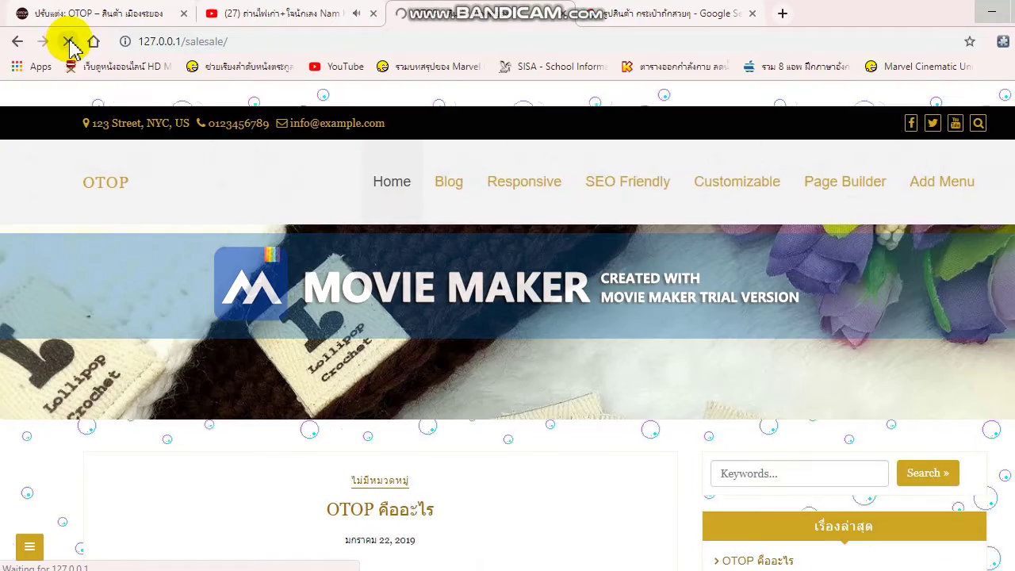
scroll(401, 227, "down", 2)
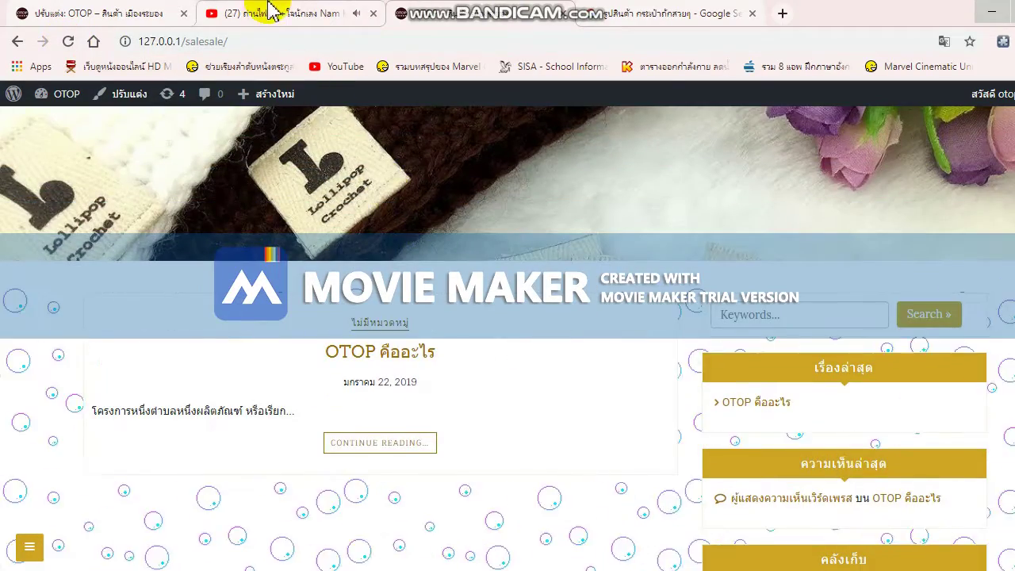
scroll(417, 261, "up", 2)
scroll(444, 265, "down", 6)
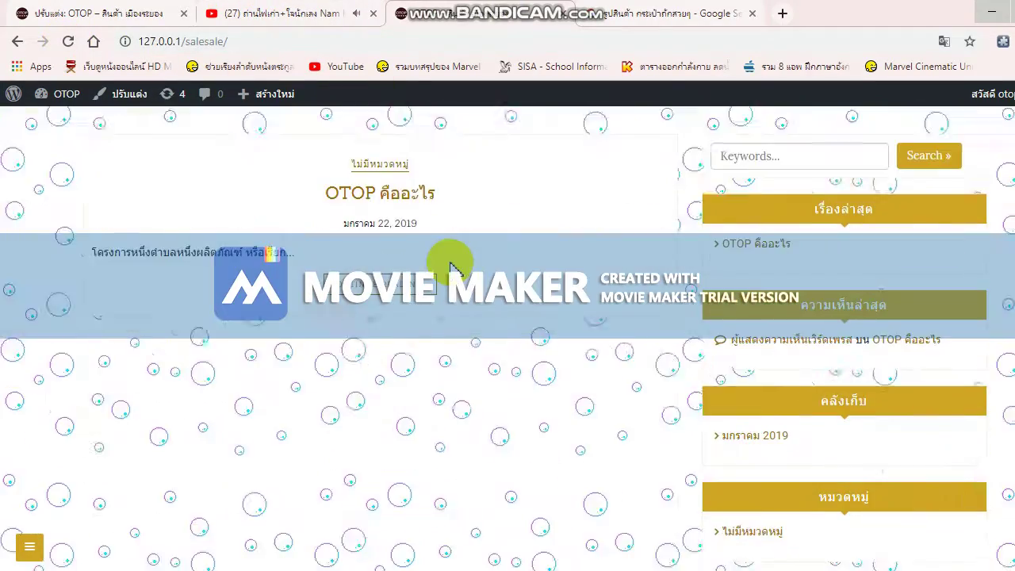
scroll(448, 264, "up", 6)
scroll(451, 265, "up", 2)
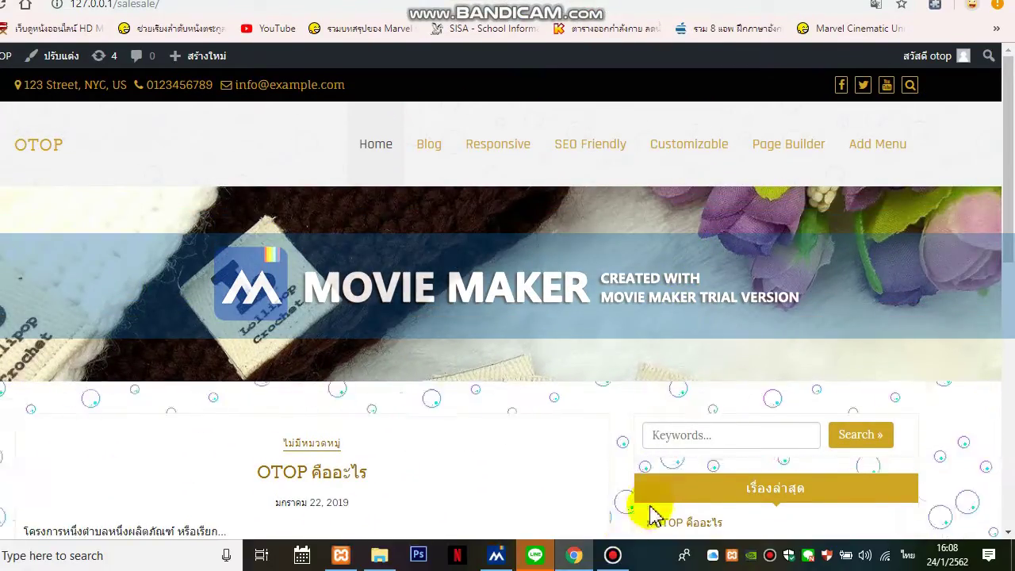
left_click(613, 555)
left_click(615, 556)
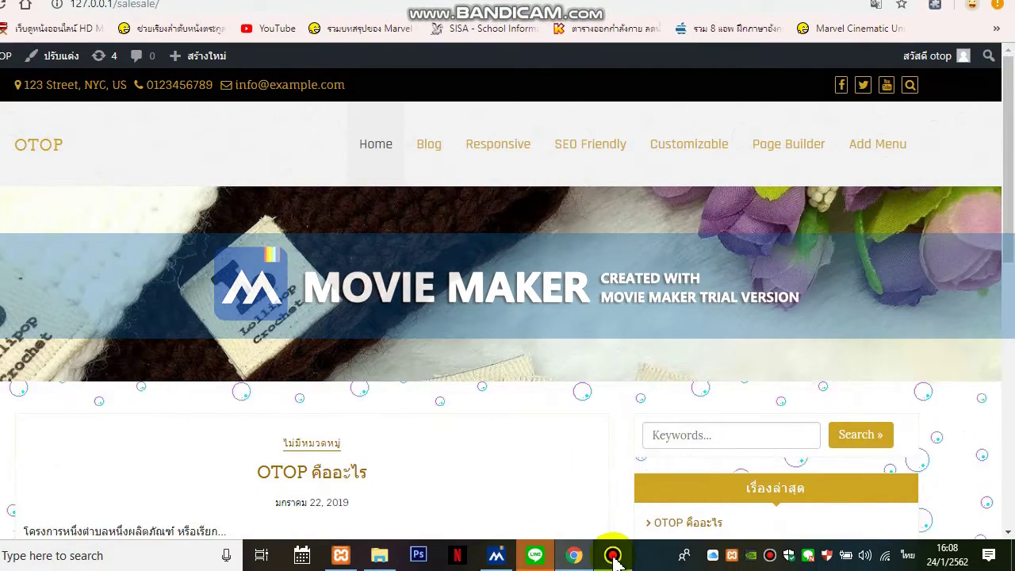
left_click(615, 558)
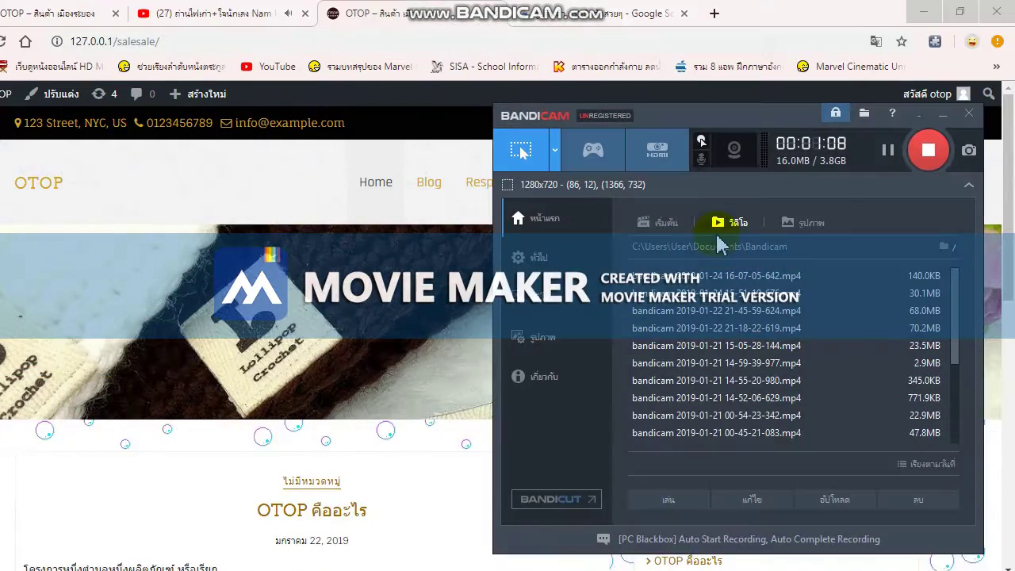
left_click(926, 149)
left_click(914, 127)
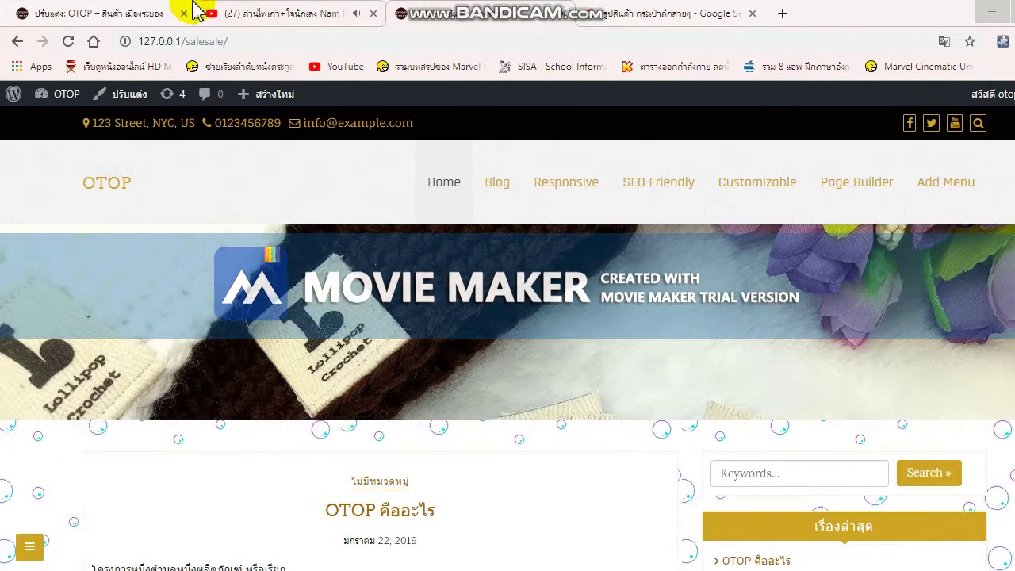
Close the customizer and open the OTOP site's admin dashboard.
left_click(99, 12)
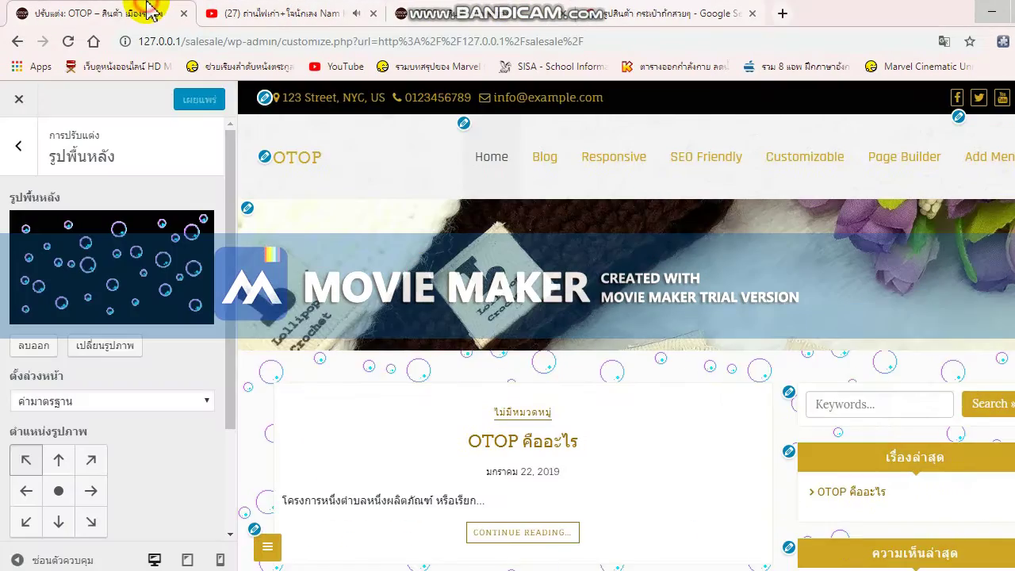
left_click(20, 98)
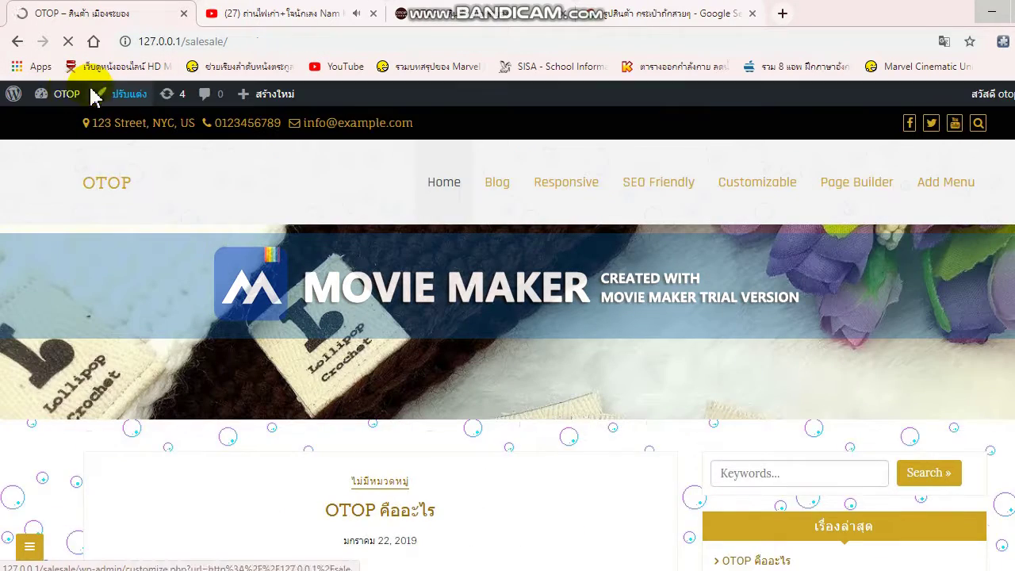
mouse_move(64, 93)
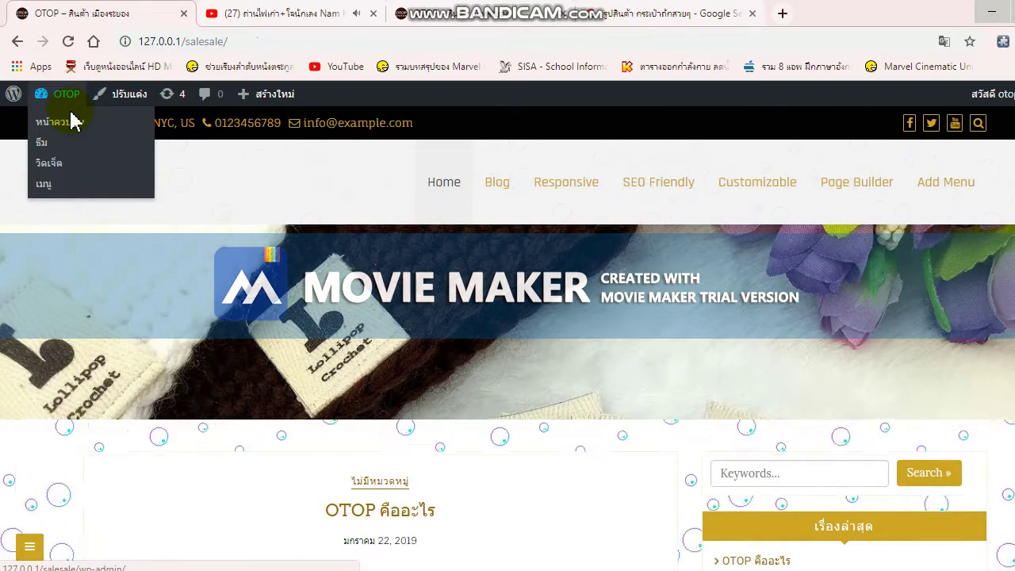
left_click(70, 124)
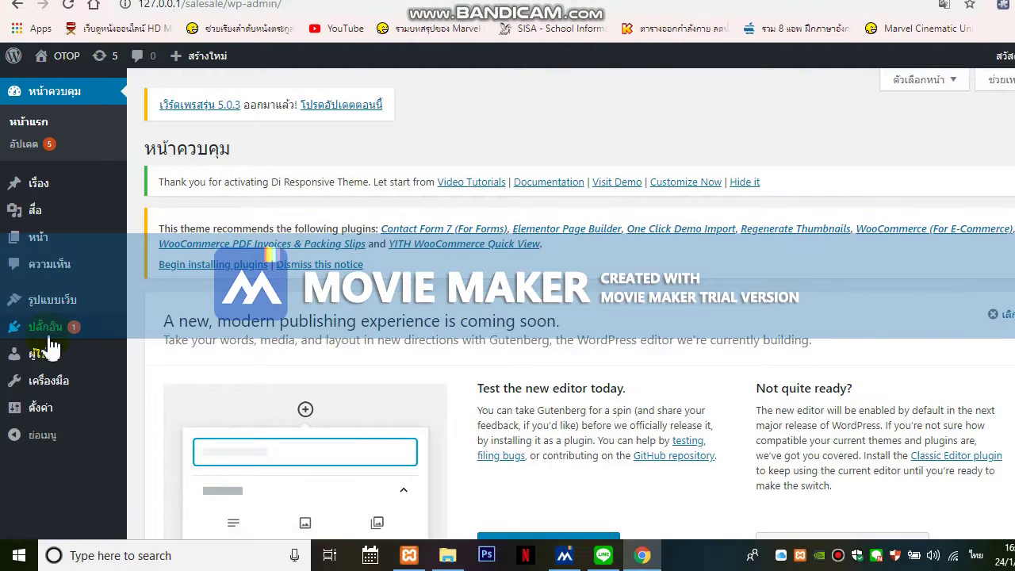
Open the page for adding new plugins and show the popular plugins.
mouse_move(46, 370)
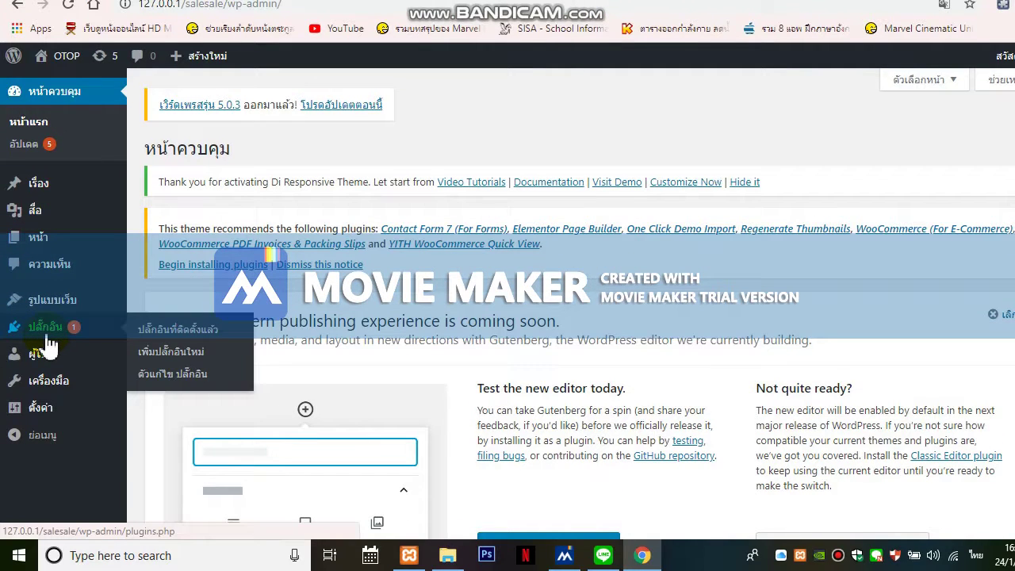
left_click(173, 332)
left_click(173, 353)
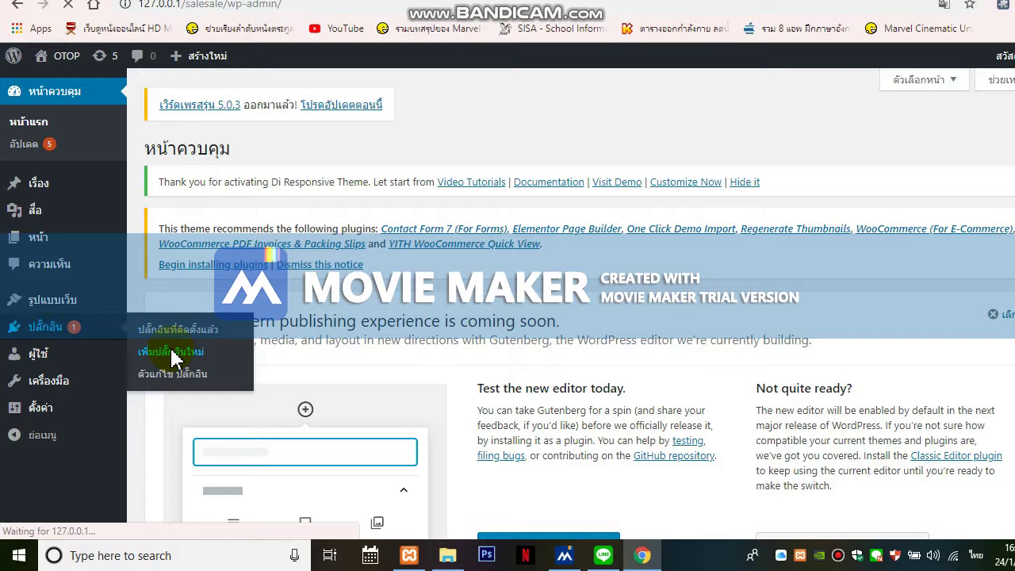
scroll(460, 389, "down", 5)
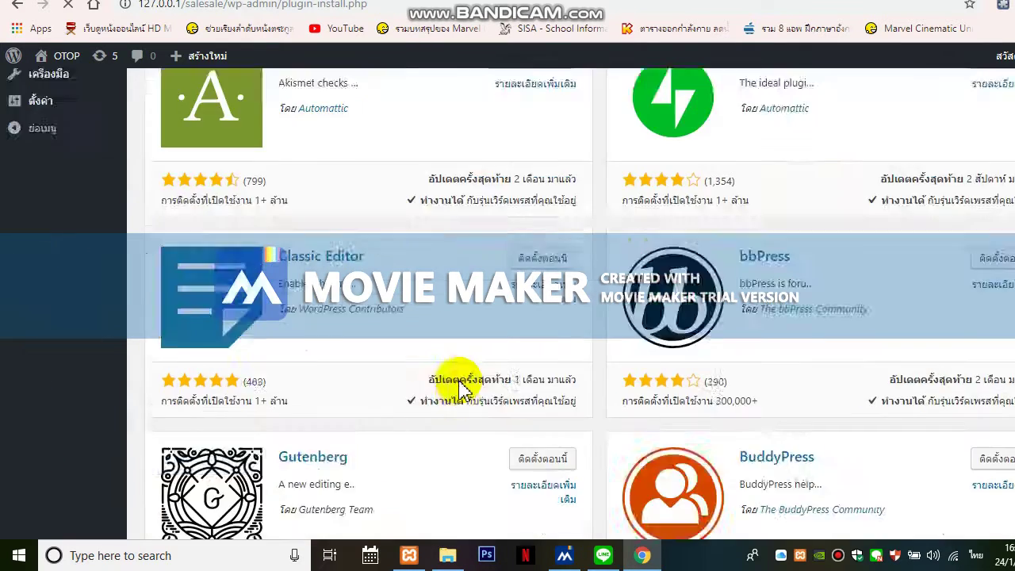
scroll(432, 373, "up", 5)
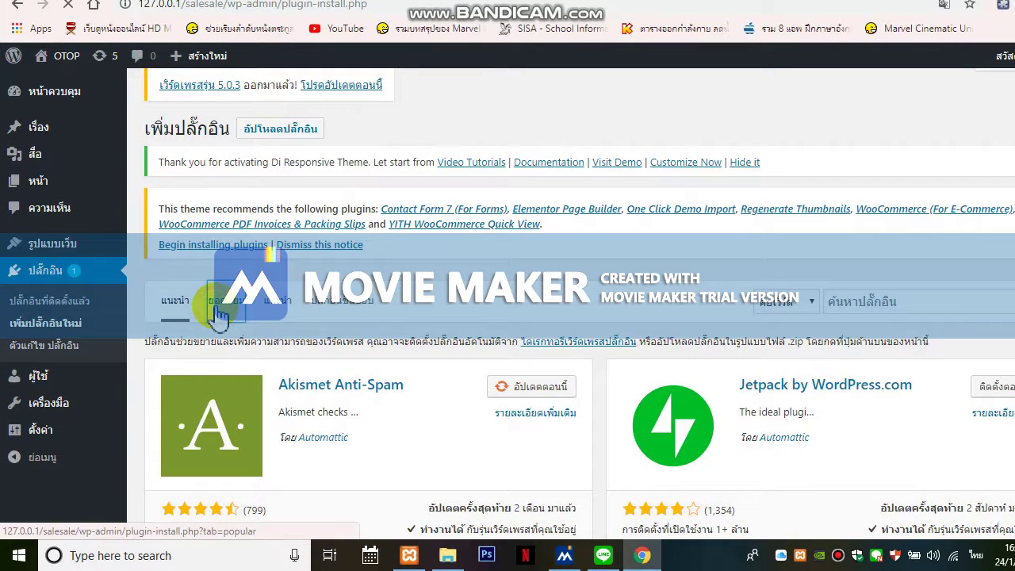
left_click(226, 316)
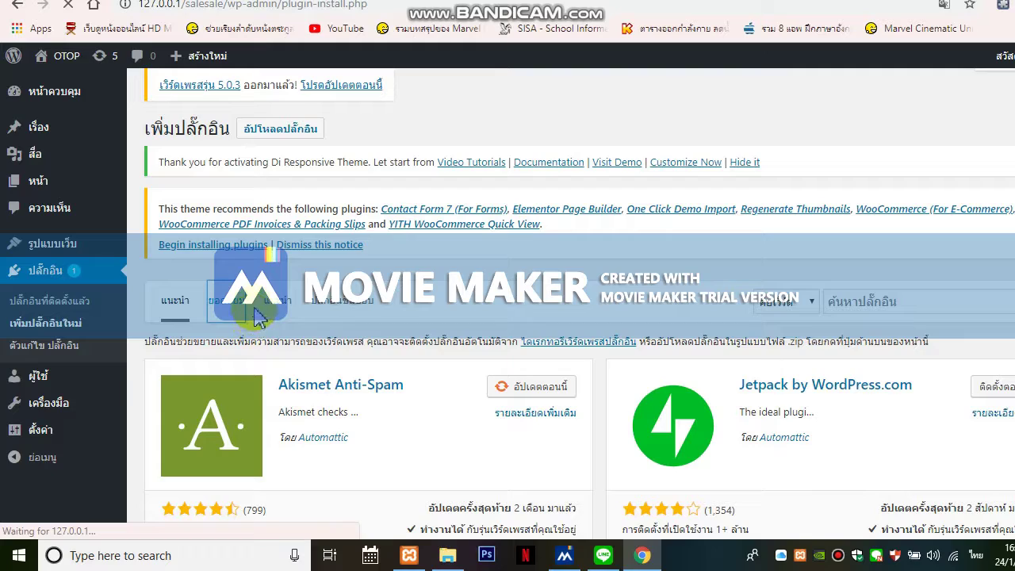
Try to install WooCommerce from the list of popular plugins.
scroll(256, 316, "down", 8)
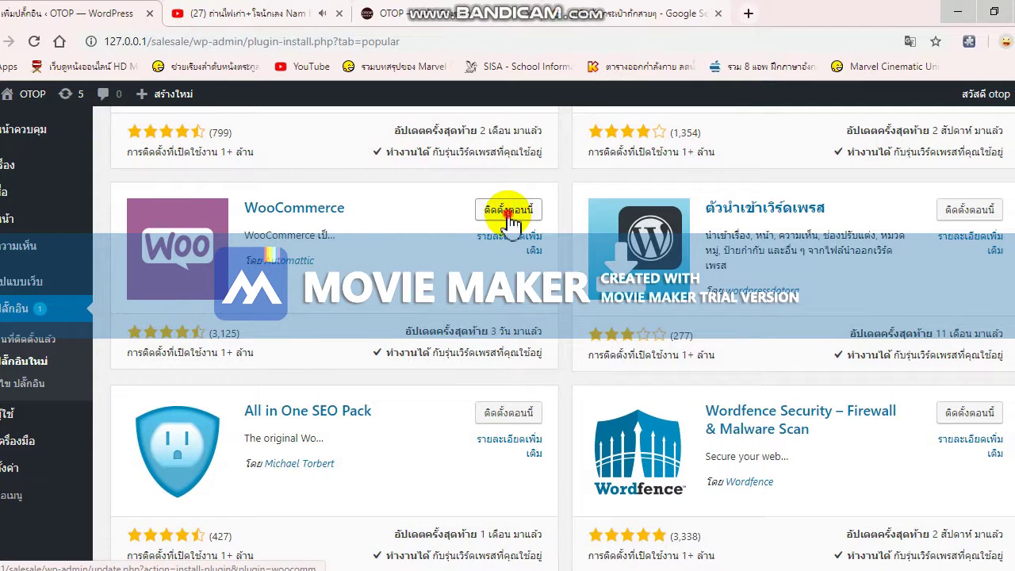
left_click(530, 216)
scroll(487, 254, "up", 1)
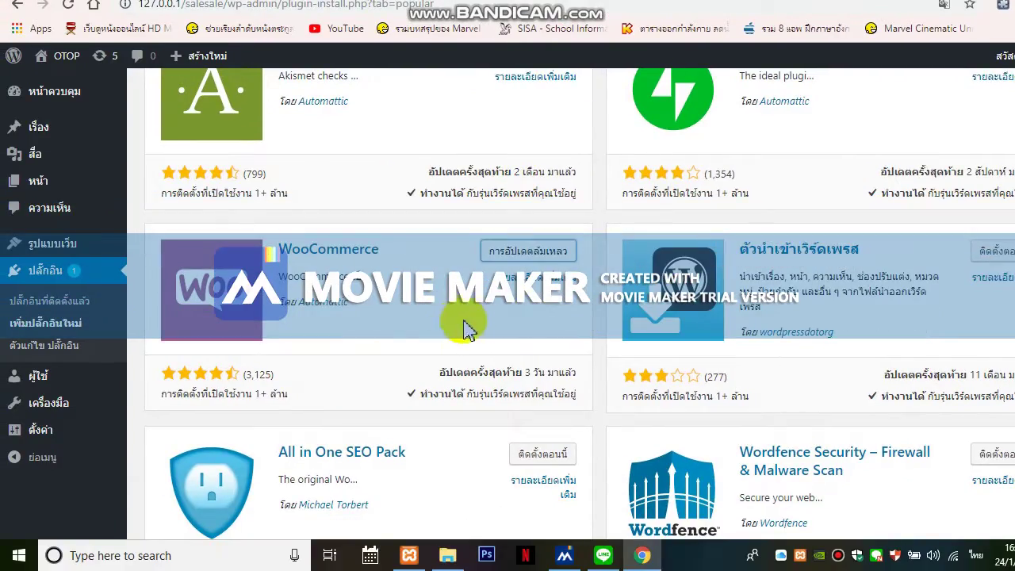
scroll(432, 333, "down", 5)
scroll(476, 337, "up", 5)
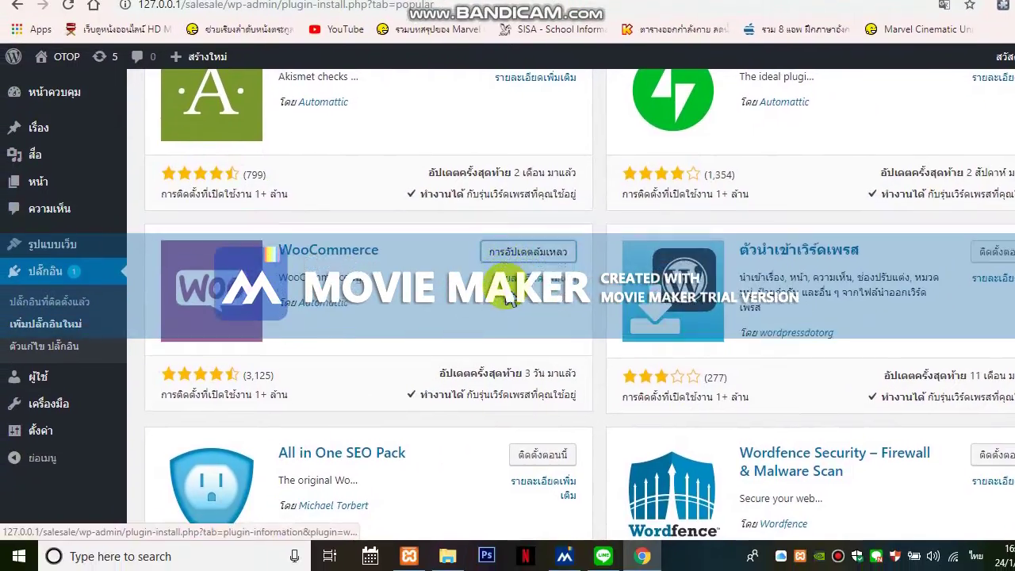
Open the plugin upload form and bring up the file chooser for a plugin archive.
scroll(503, 283, "up", 4)
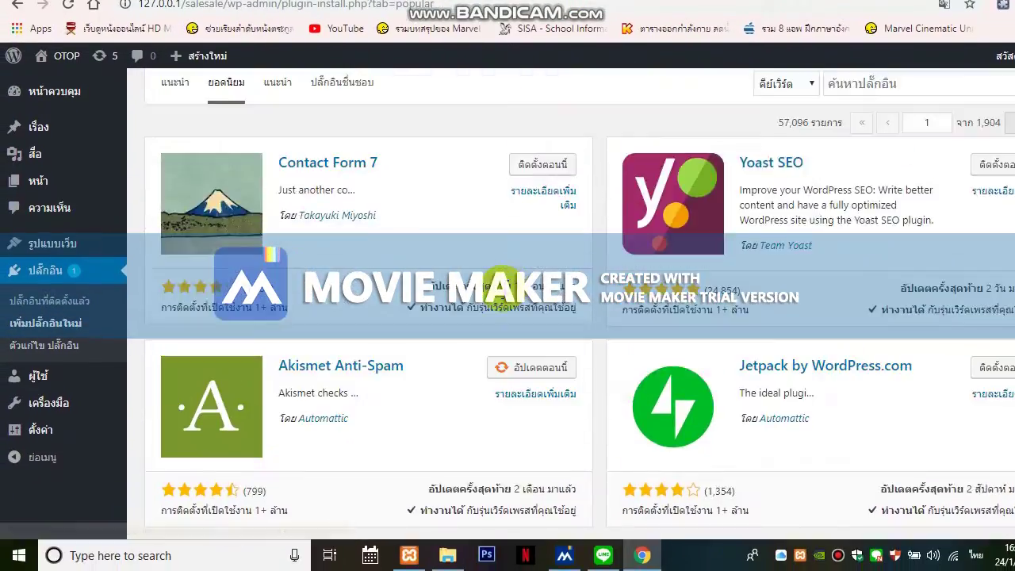
scroll(502, 286, "up", 5)
left_click(194, 217)
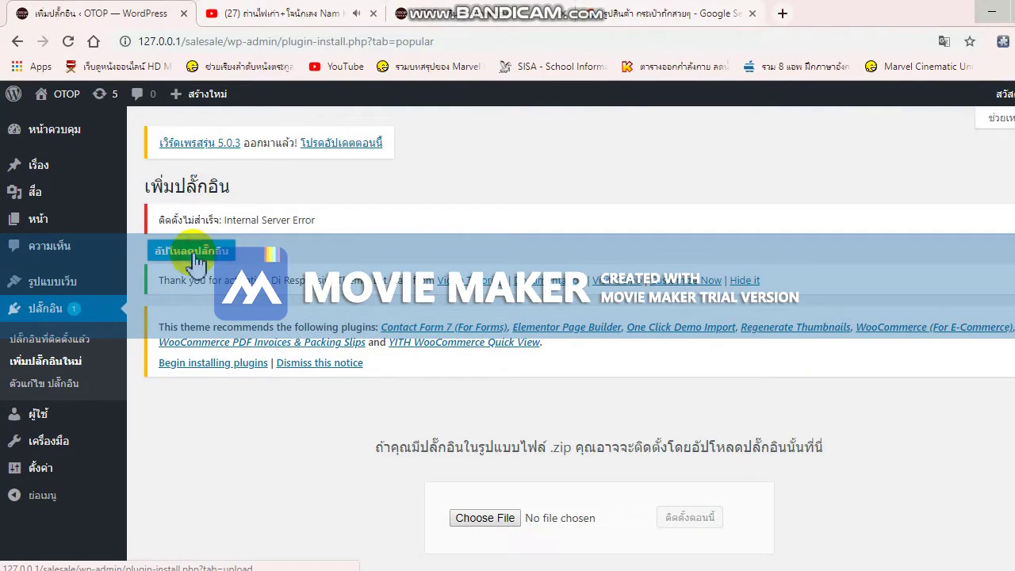
scroll(481, 356, "down", 1)
left_click(475, 441)
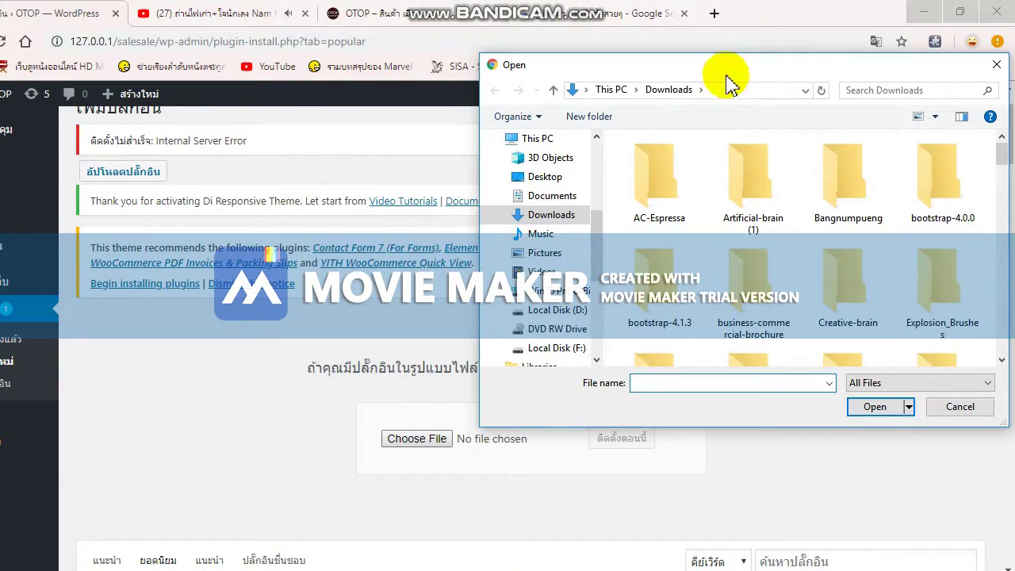
left_click_drag(789, 34, 520, 16)
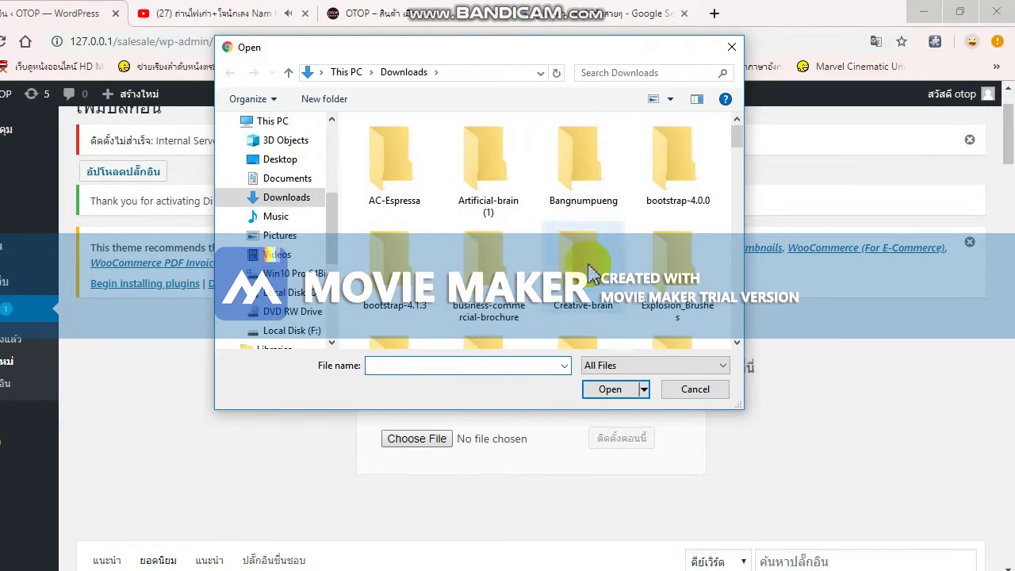
Select woocommerce.3.5.3.zip from the Downloads folder and try to install it as an uploaded plugin.
scroll(484, 262, "down", 5)
scroll(484, 262, "up", 3)
scroll(485, 262, "down", 3)
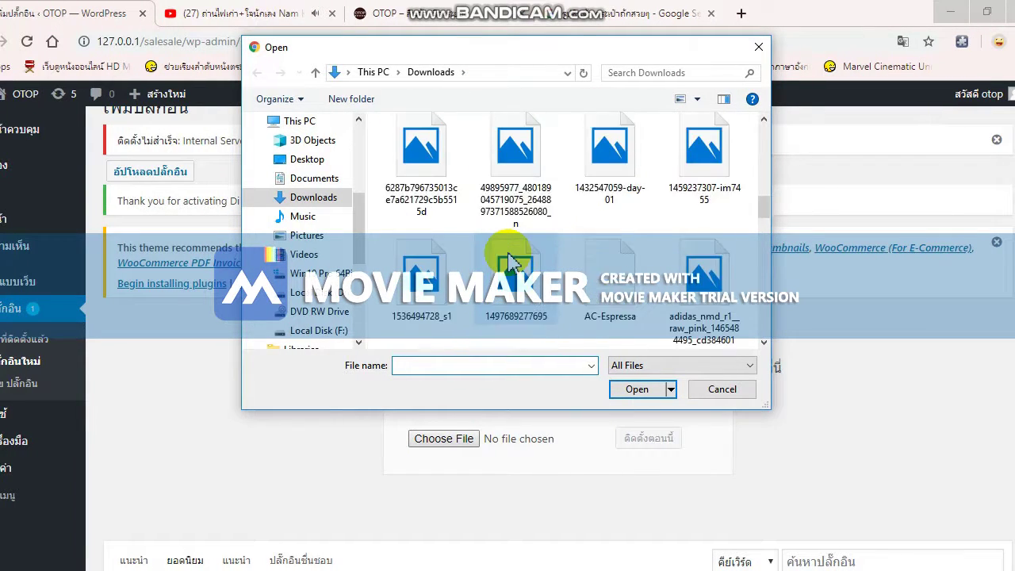
scroll(512, 262, "down", 3)
scroll(511, 262, "up", 2)
scroll(512, 262, "down", 3)
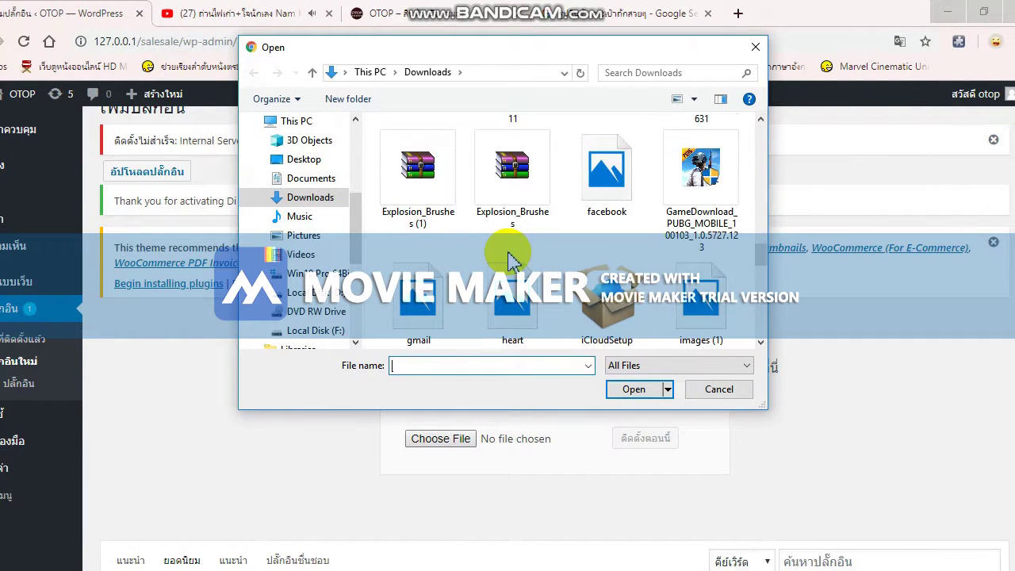
scroll(512, 262, "down", 10)
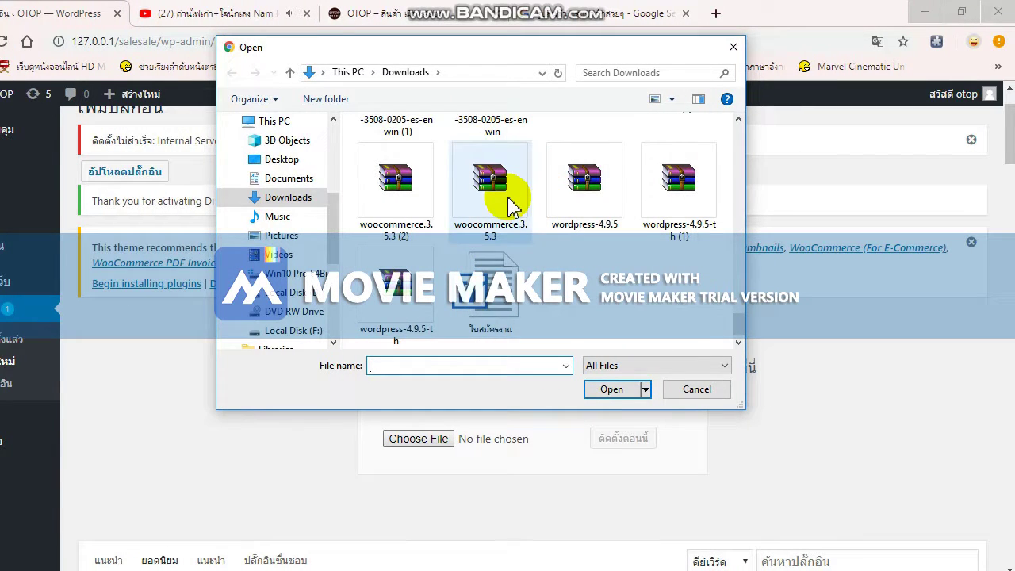
left_click(507, 198)
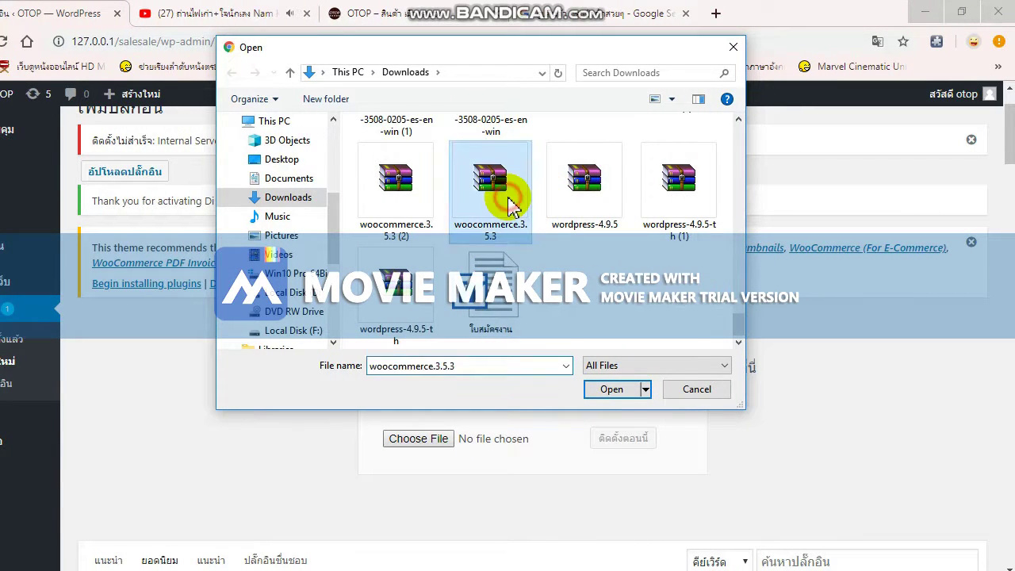
left_click(611, 388)
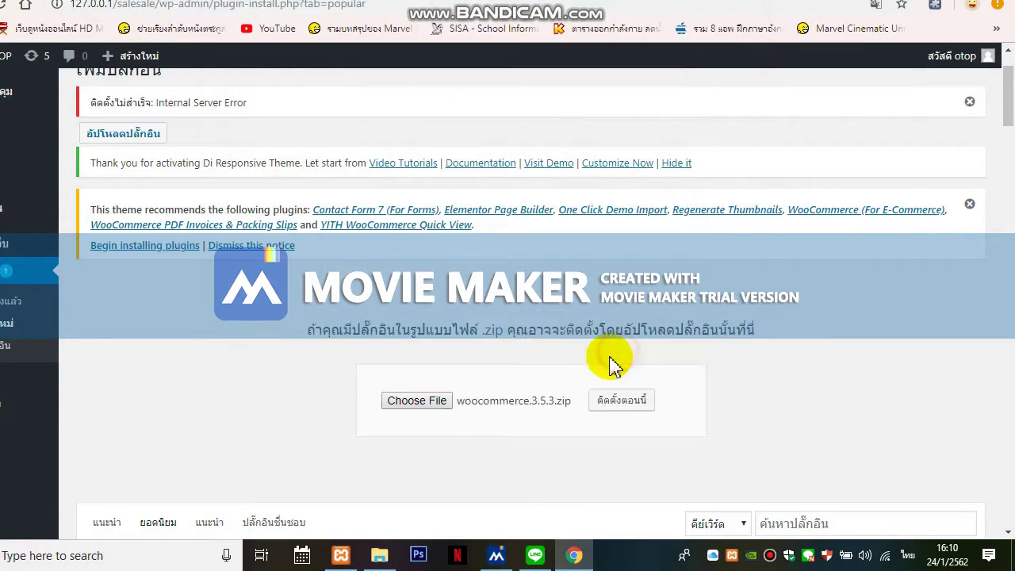
left_click(619, 400)
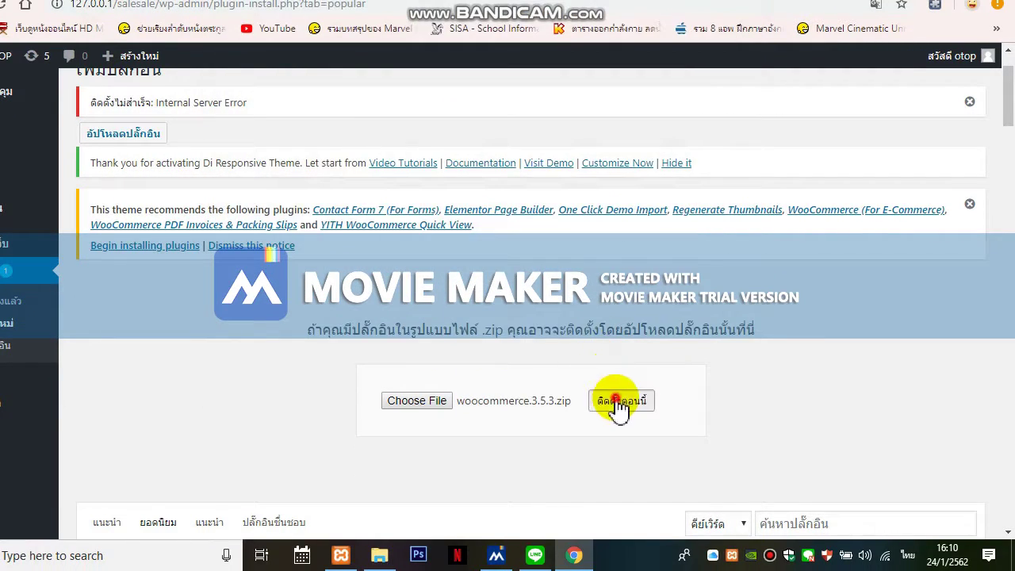
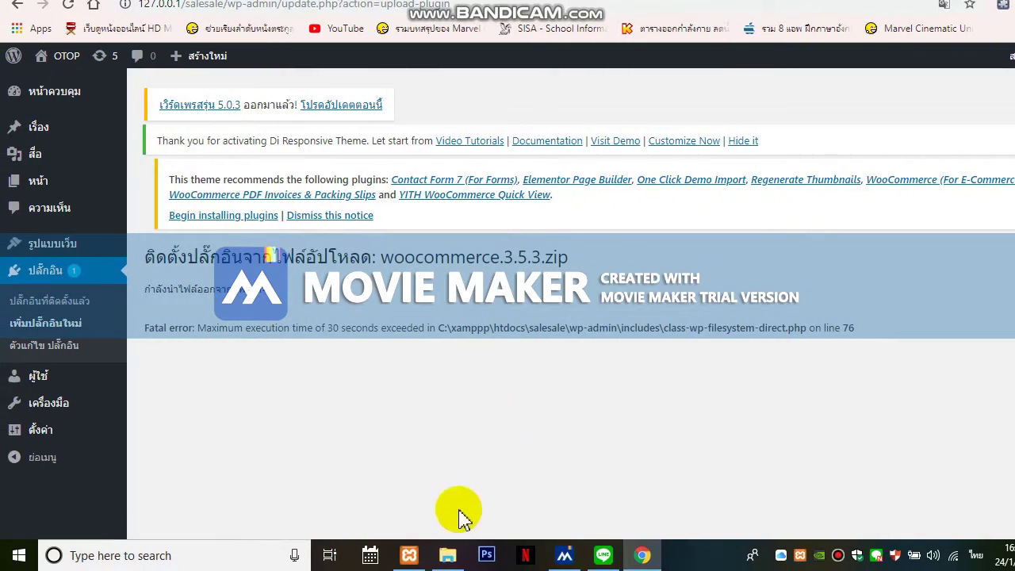
Switch to File Explorer and open the Downloads folder to locate the WooCommerce files.
left_click(422, 555)
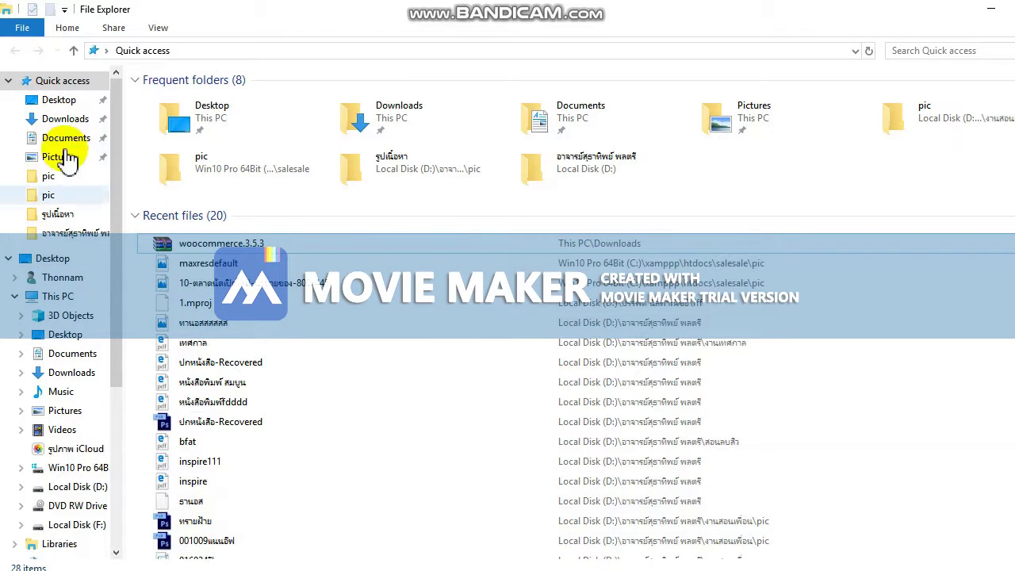
left_click(65, 118)
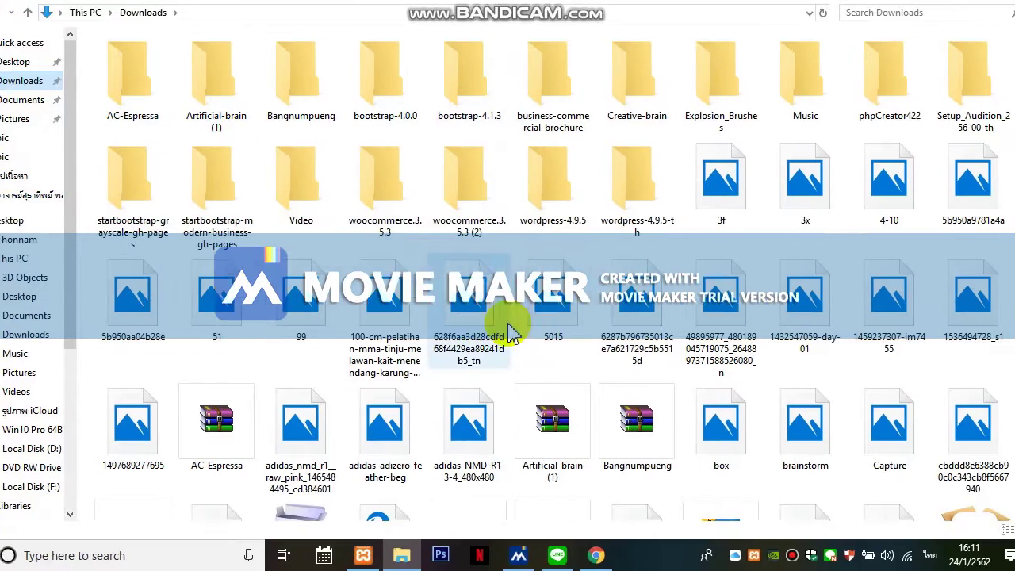
scroll(657, 382, "down", 5)
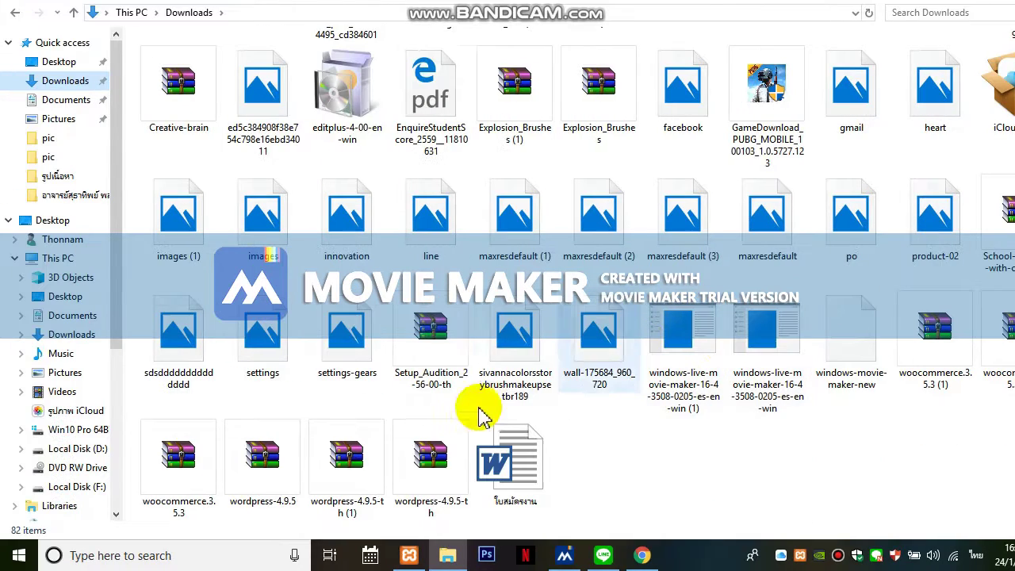
left_click(400, 471)
right_click(403, 470)
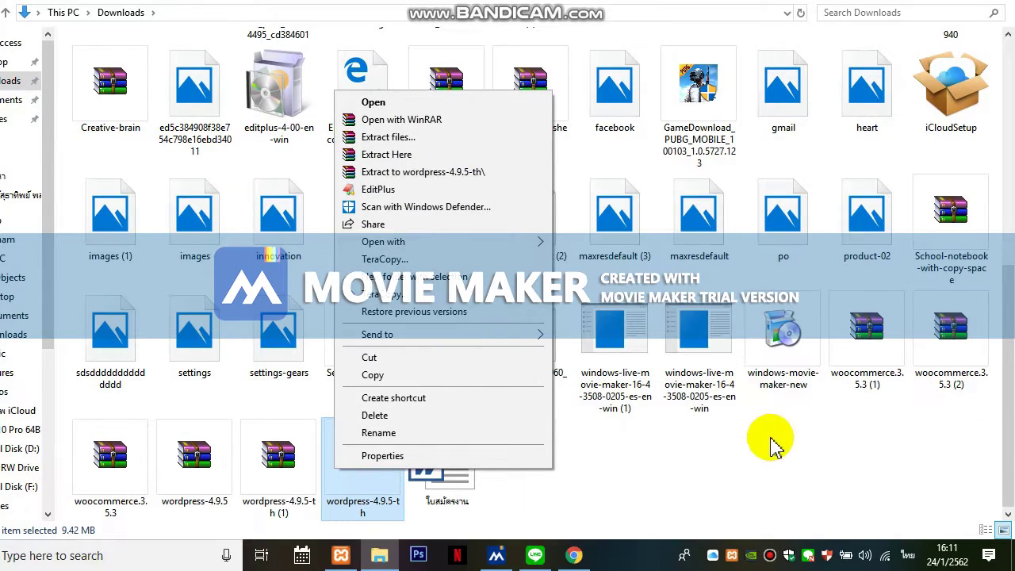
left_click(920, 411)
left_click(955, 415)
right_click(893, 376)
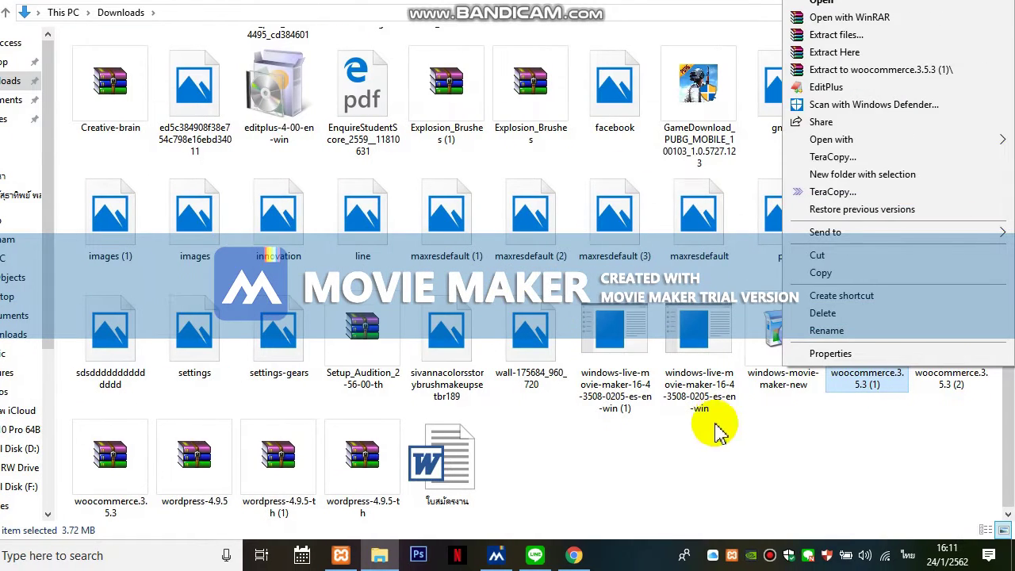
left_click(714, 486)
Open the woocommerce folder inside the extracted woocommerce.3.5.3 folder and copy all of its contents.
scroll(578, 405, "up", 5)
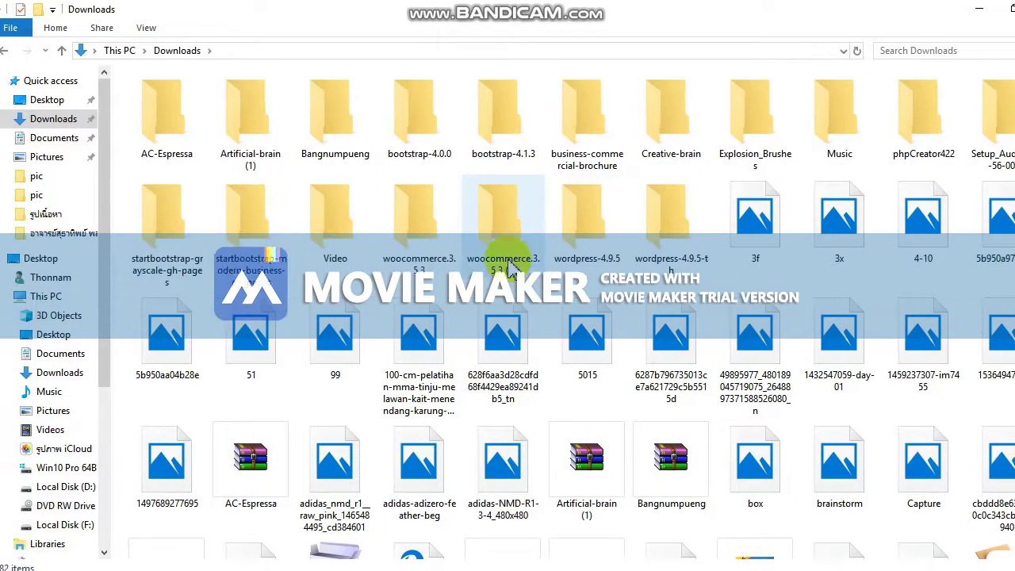
double_click(357, 238)
double_click(257, 101)
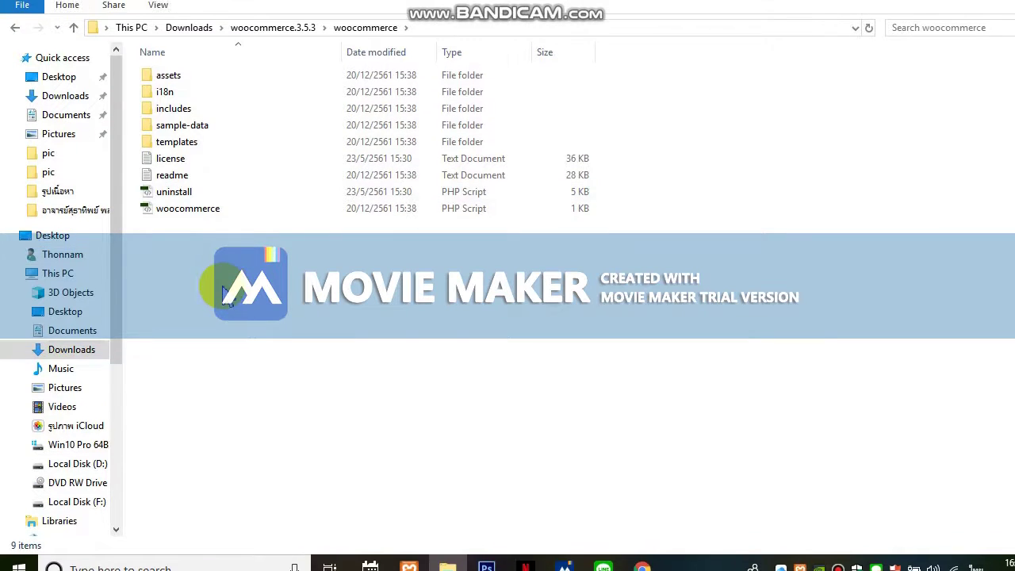
key("ctrl+a")
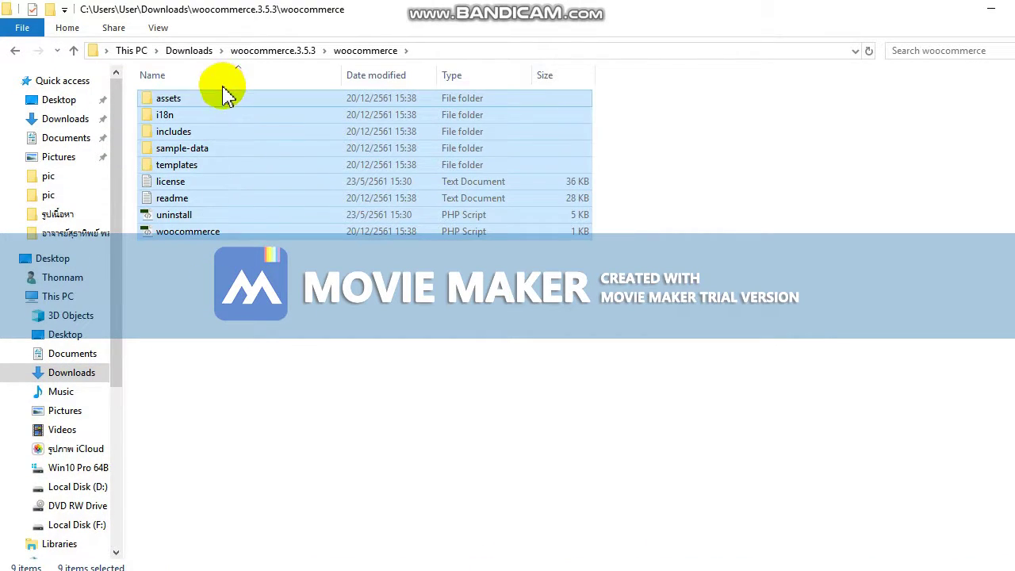
left_click_drag(227, 96, 226, 119)
right_click(226, 119)
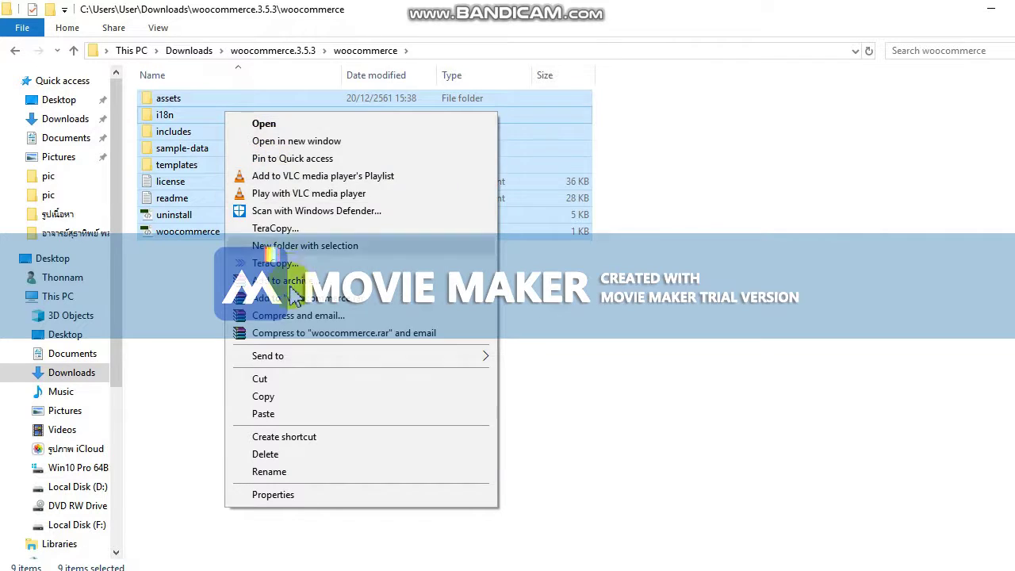
left_click(272, 399)
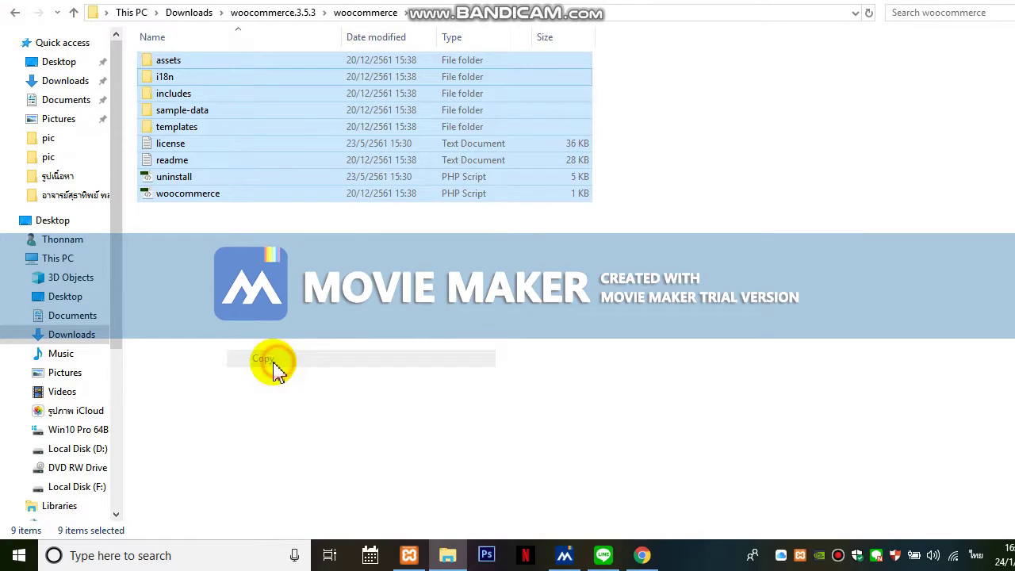
Paste the copied WooCommerce files into the plugins folder at C:\xamppp\htdocs\salesale\wp-content\plugins.
left_click(73, 432)
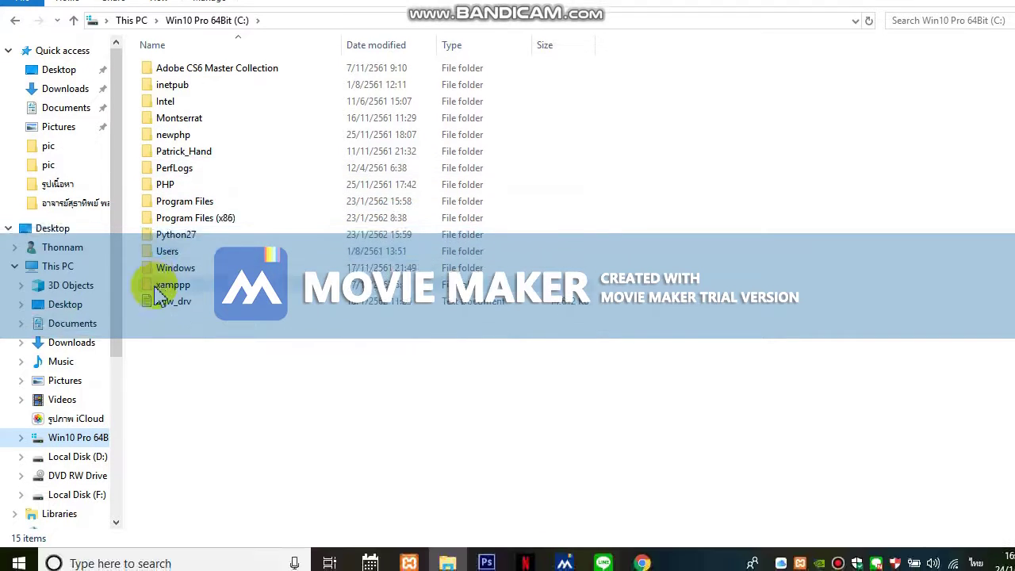
left_click(173, 289)
double_click(173, 290)
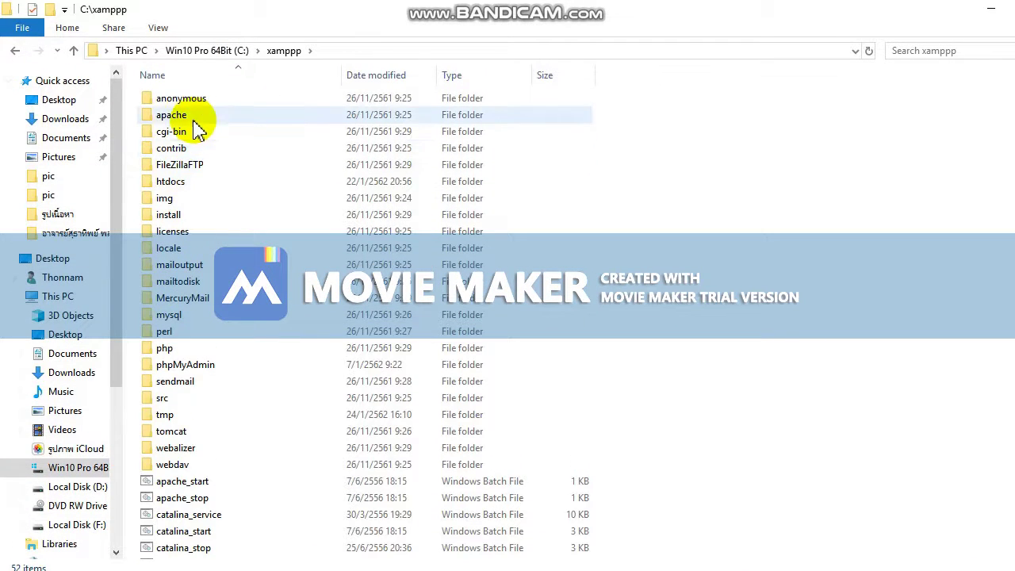
left_click(190, 156)
double_click(190, 182)
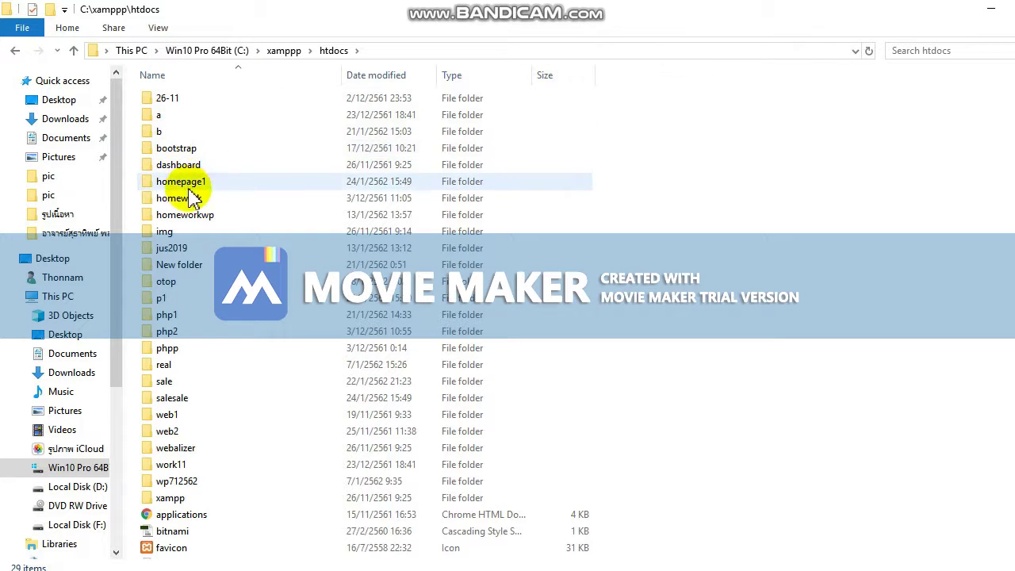
double_click(189, 397)
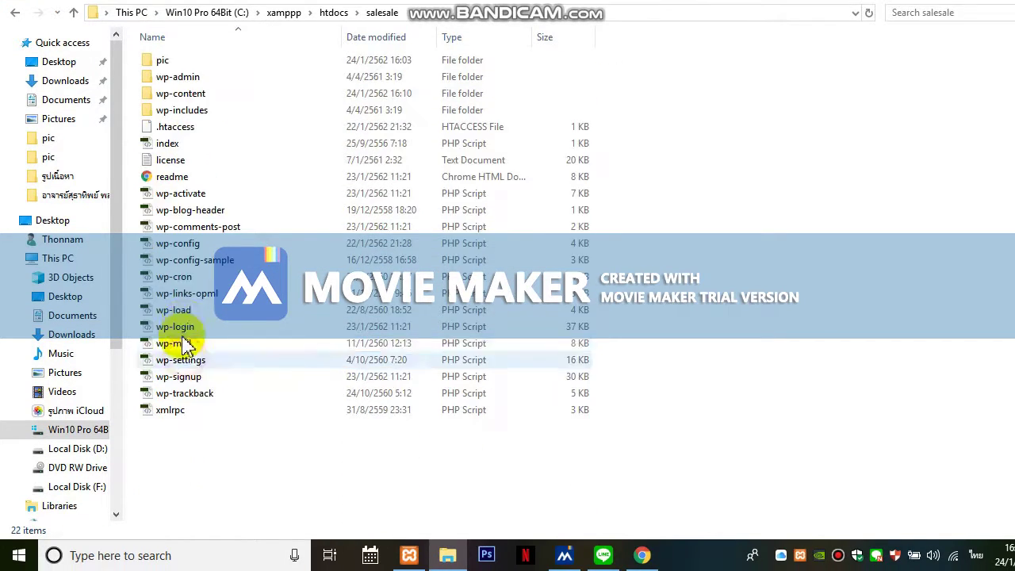
left_click(167, 60)
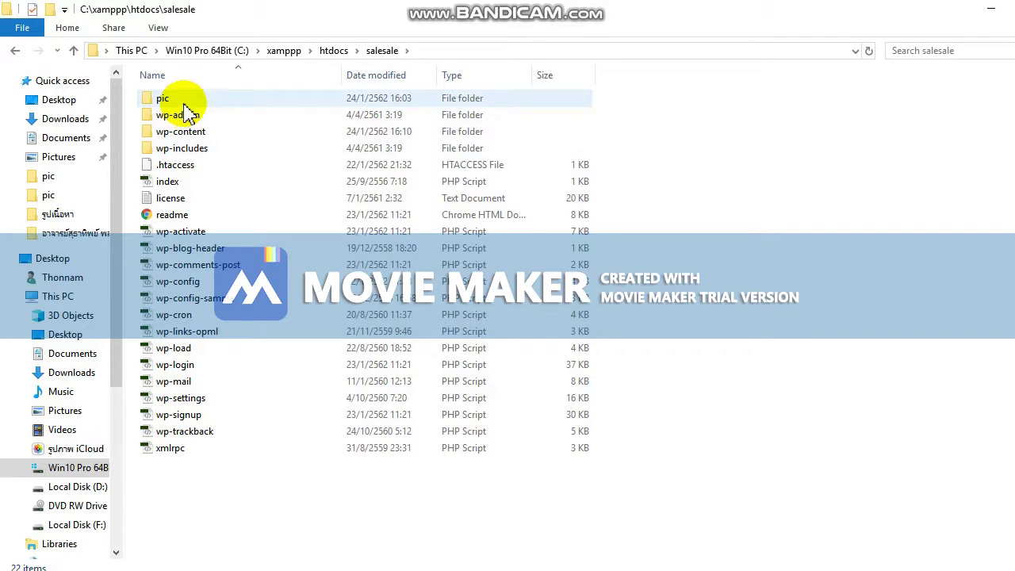
double_click(233, 131)
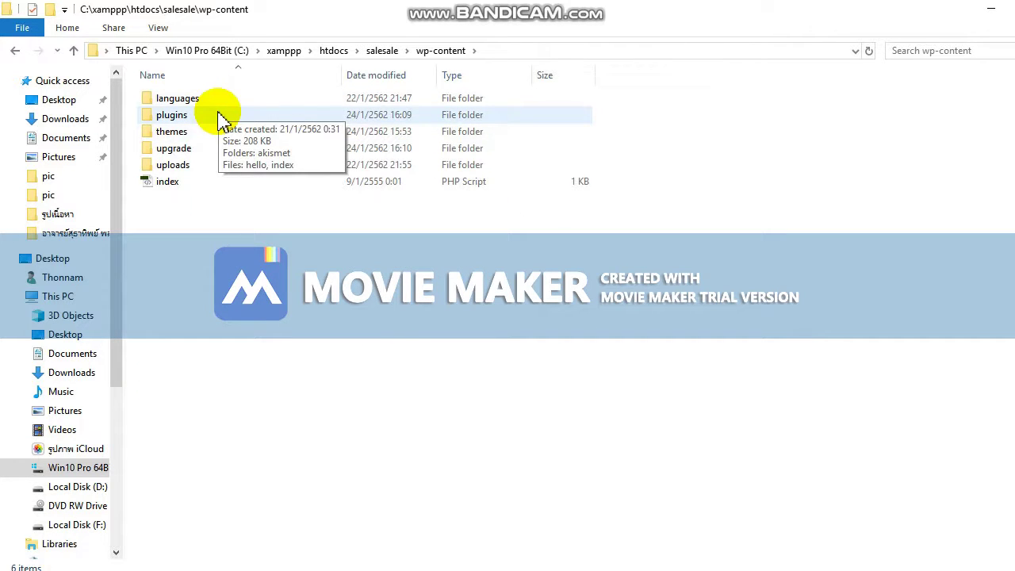
double_click(221, 119)
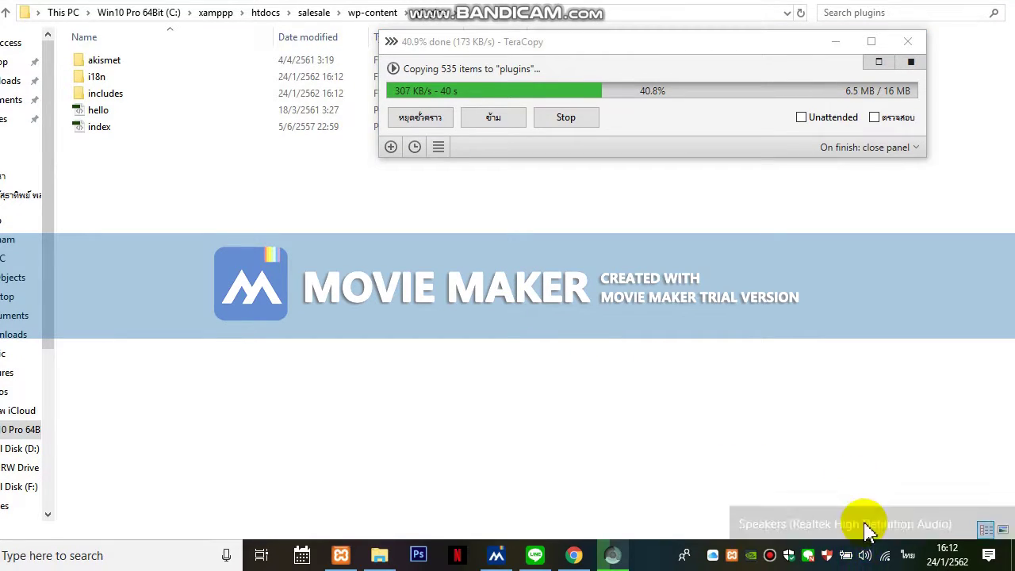
Set the speaker volume to 66.
left_click(864, 570)
left_click_drag(873, 519, 903, 520)
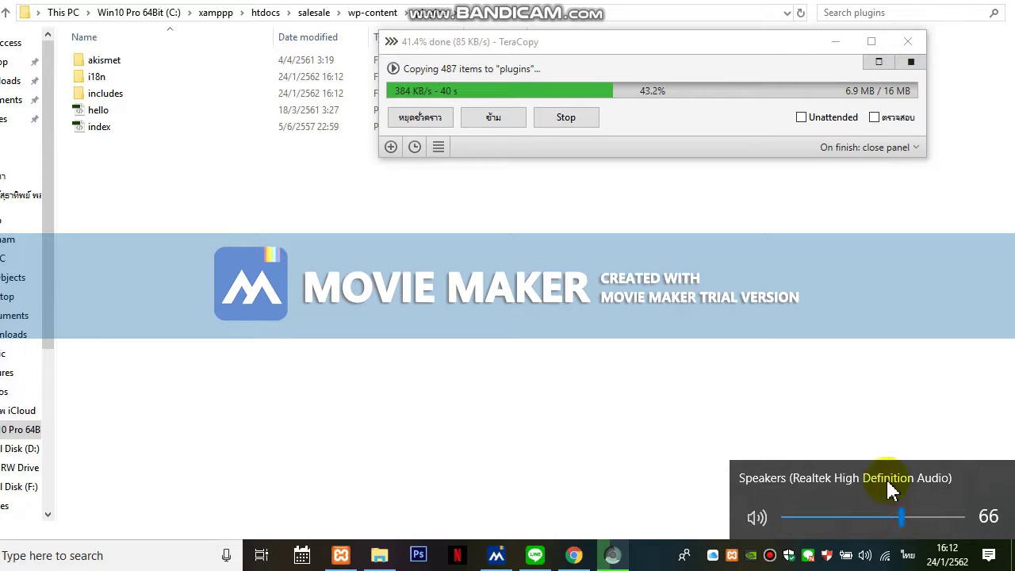
left_click(856, 398)
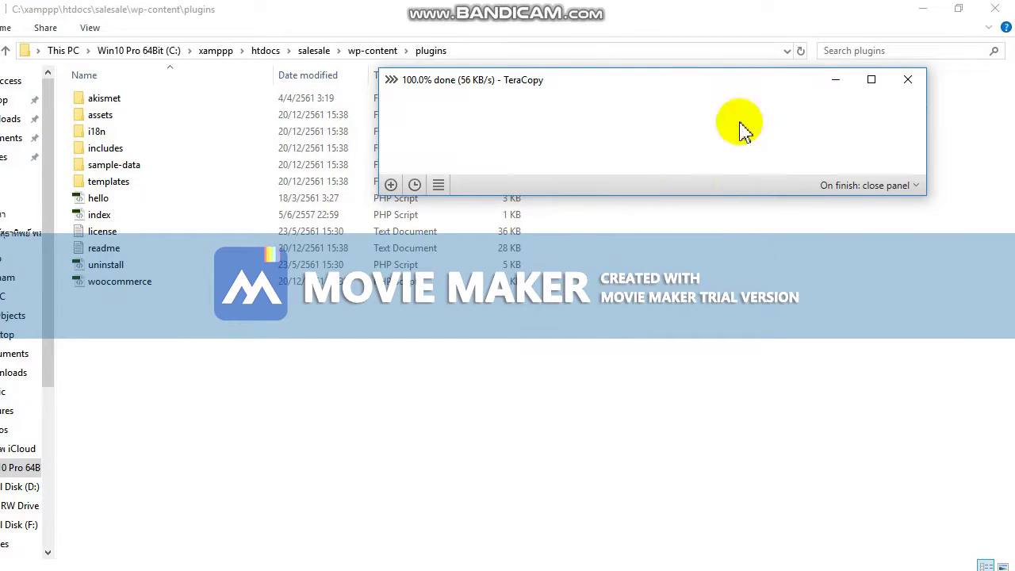
Switch to Chrome, leave the plugin upload page and open the OTOP site's list of installed plugins.
left_click(573, 555)
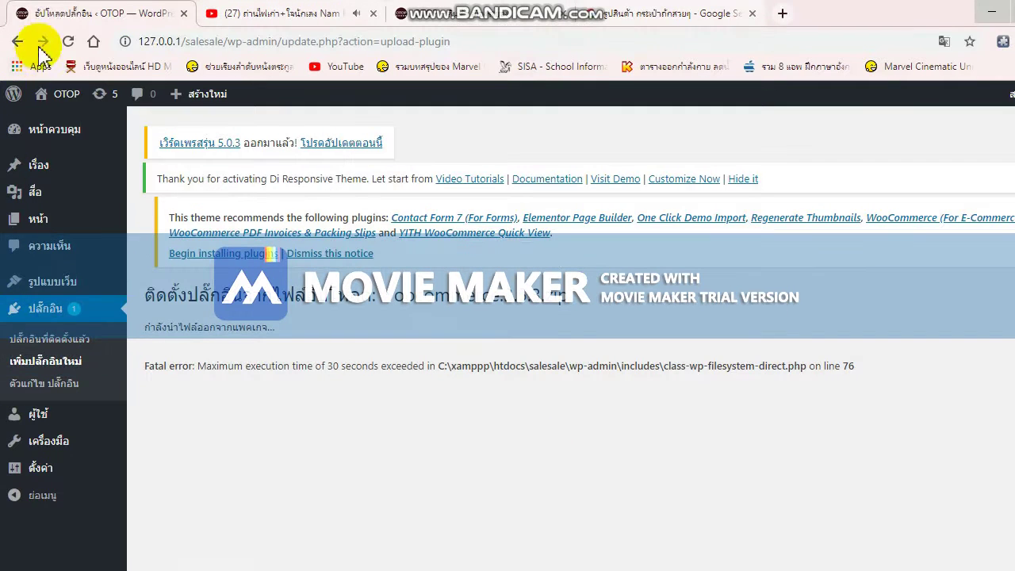
left_click(69, 4)
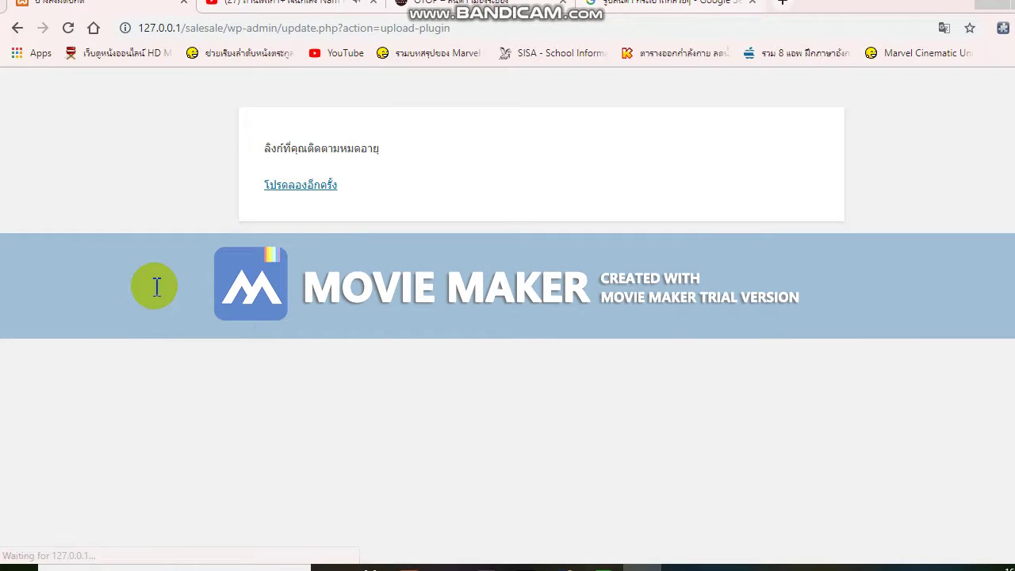
left_click(19, 29)
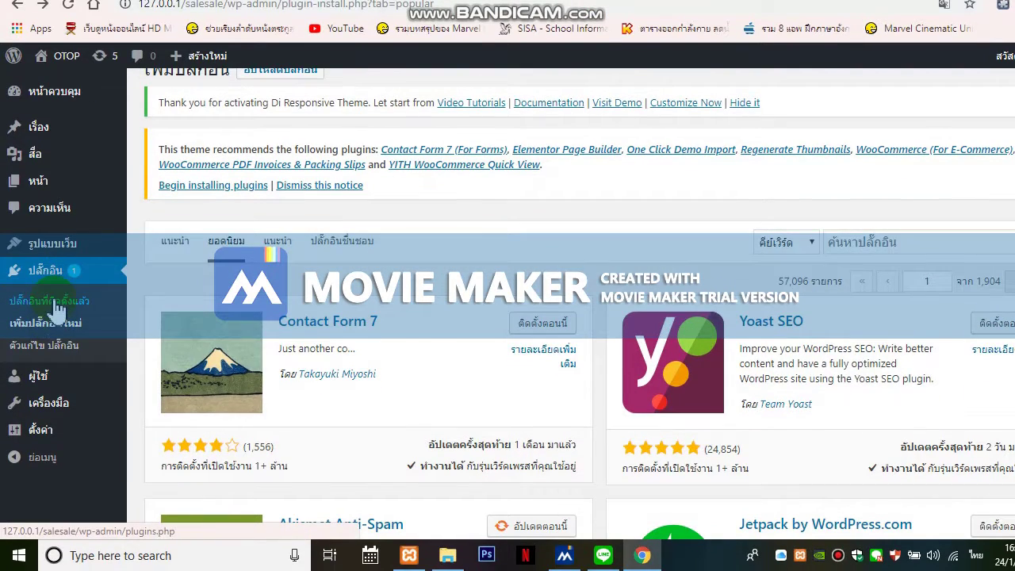
left_click(55, 306)
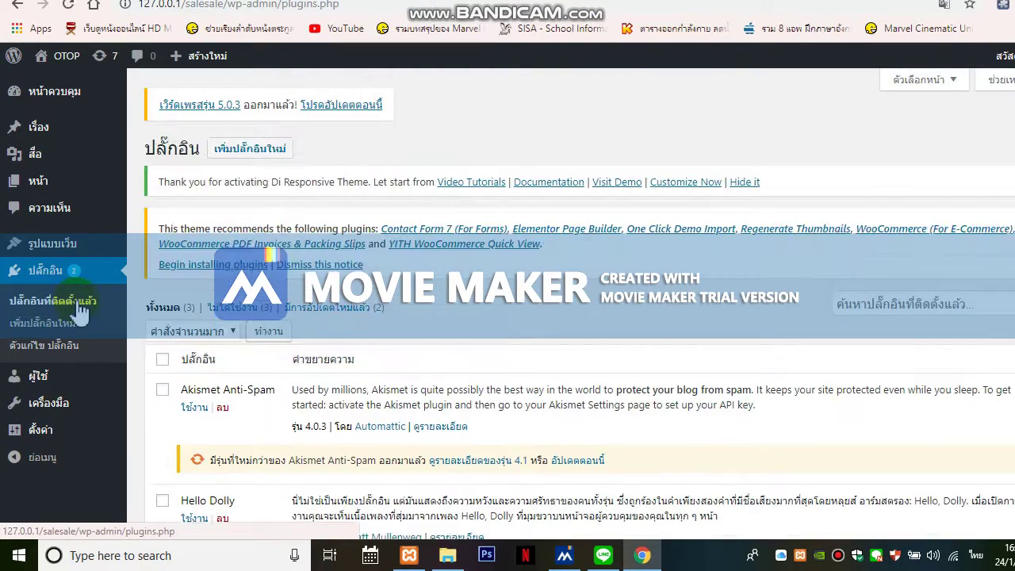
Activate the WooCommerce 3.5.3 plugin in the installed plugins list.
scroll(248, 329, "down", 3)
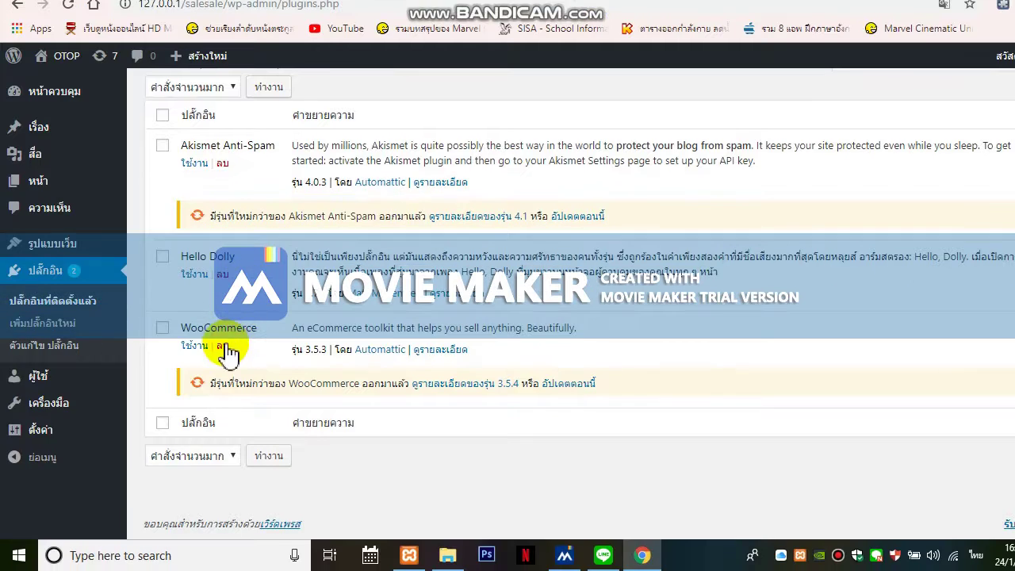
left_click(196, 349)
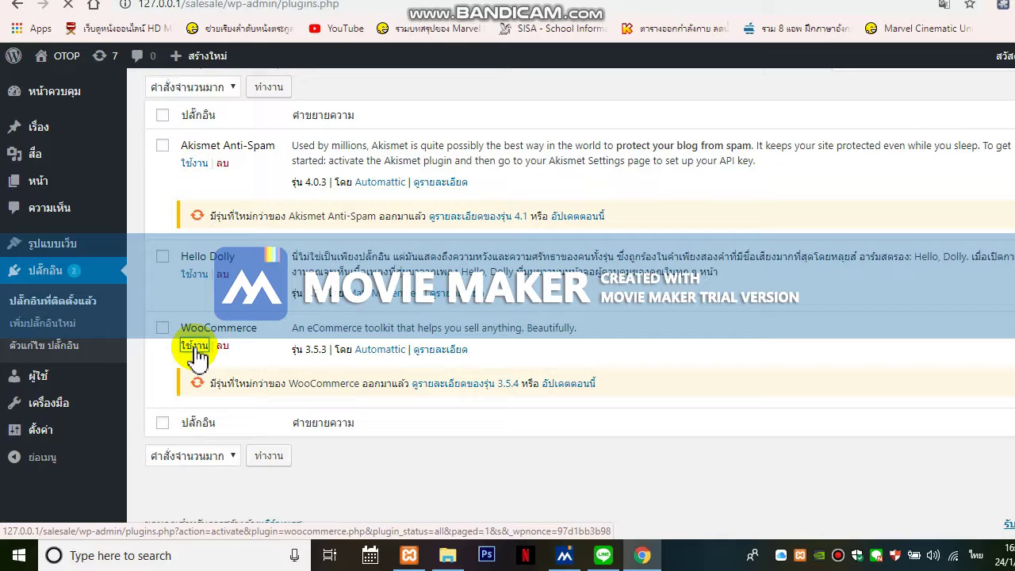
left_click(193, 346)
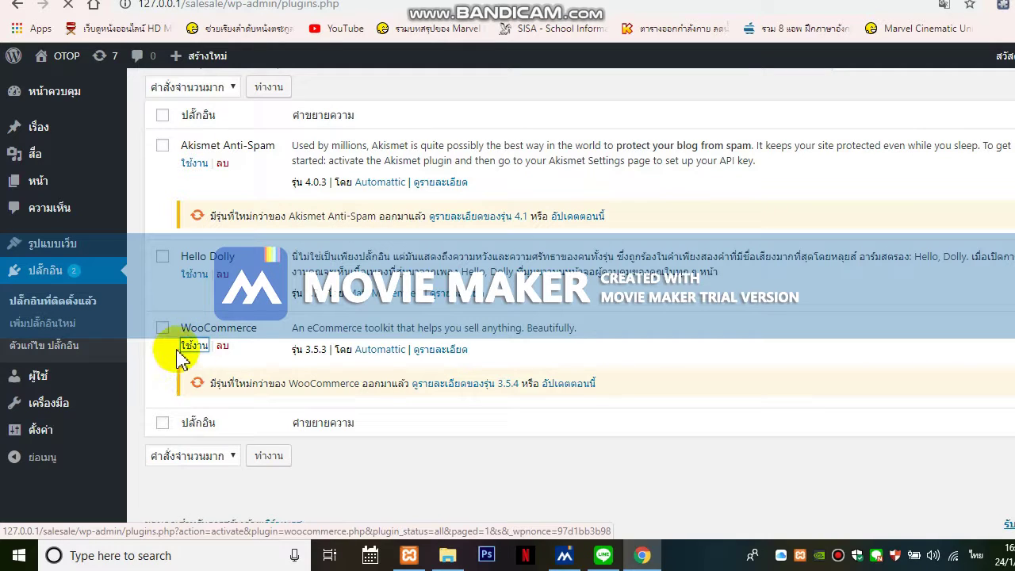
left_click(185, 352)
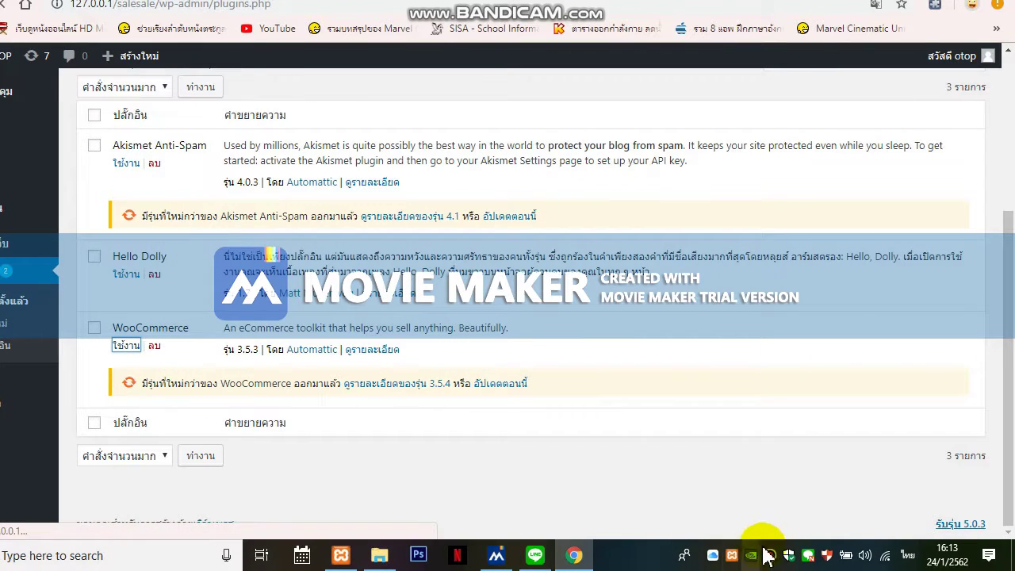
left_click(769, 555)
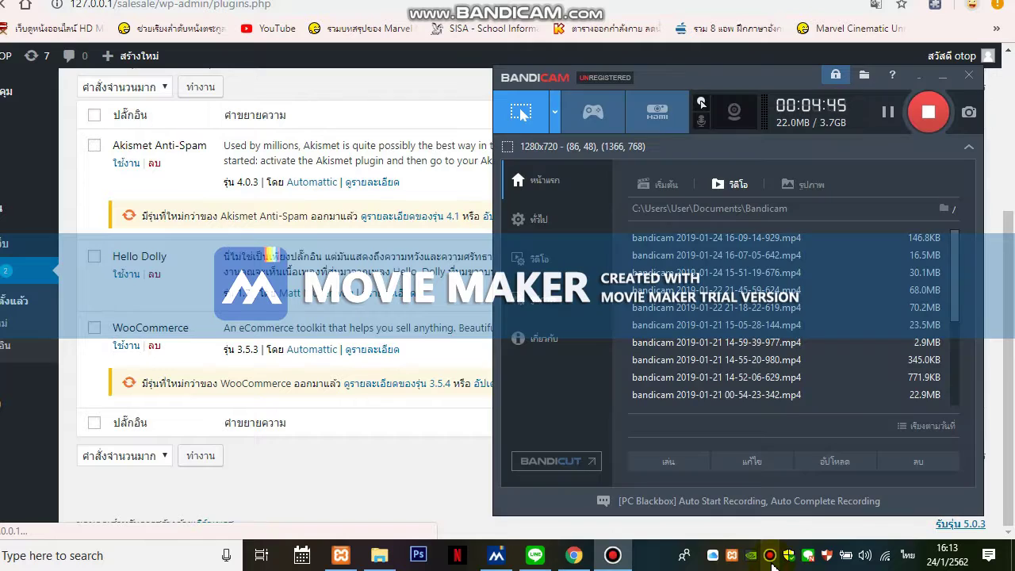
left_click(649, 555)
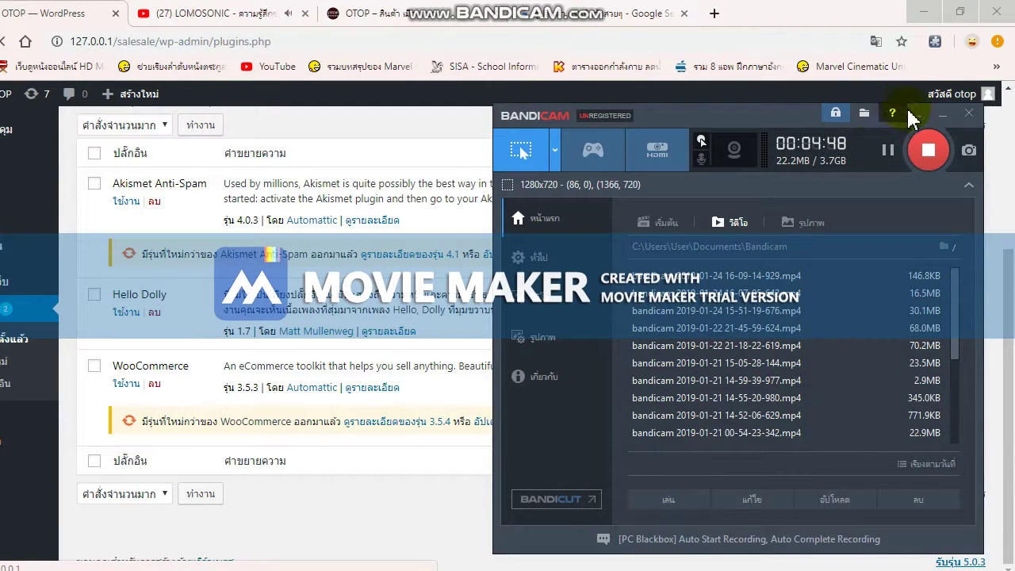
left_click(918, 76)
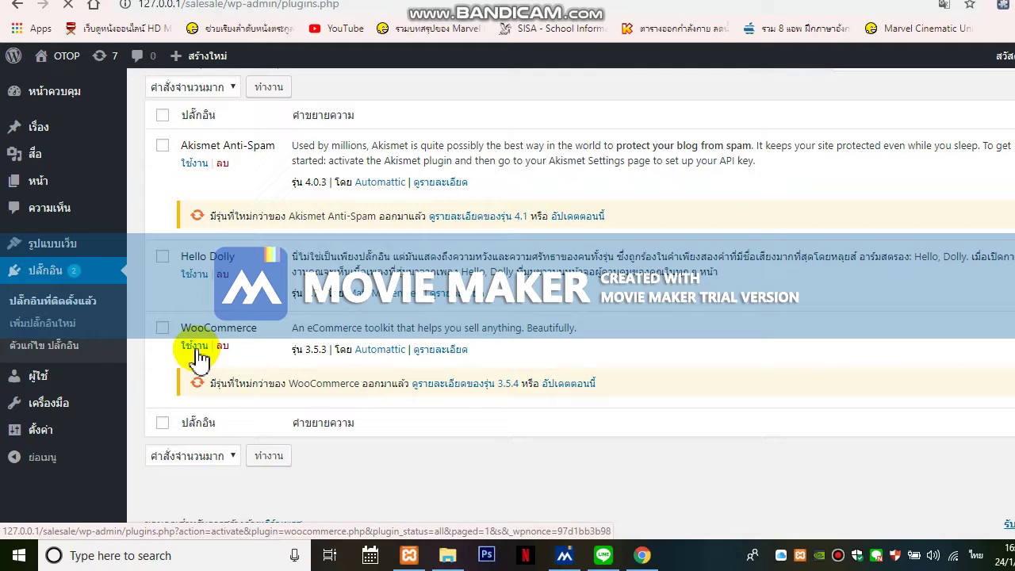
Request the WooCommerce activation again and skip its setup wizard with Not right now.
left_click(195, 349)
scroll(428, 381, "down", 5)
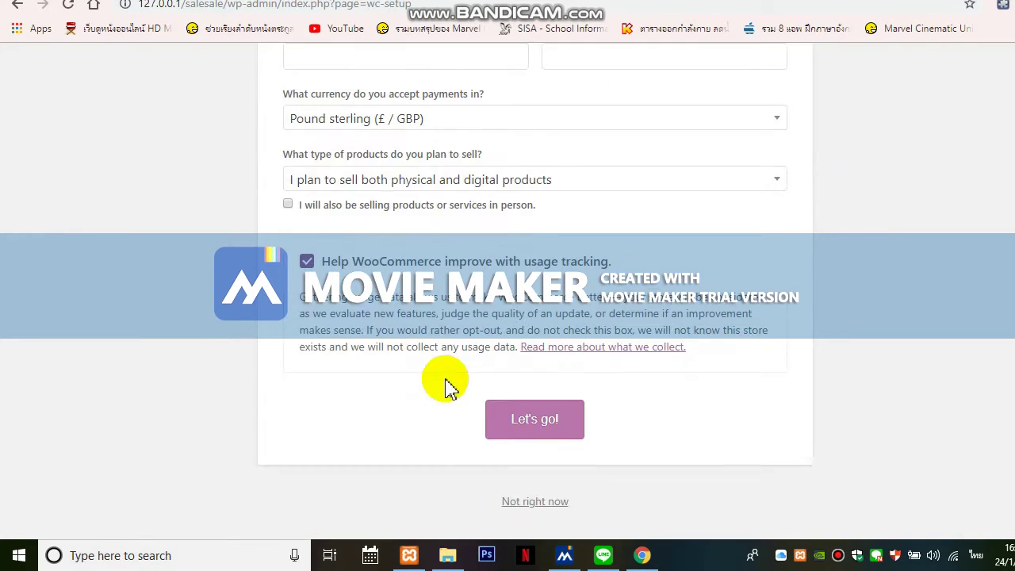
left_click(553, 502)
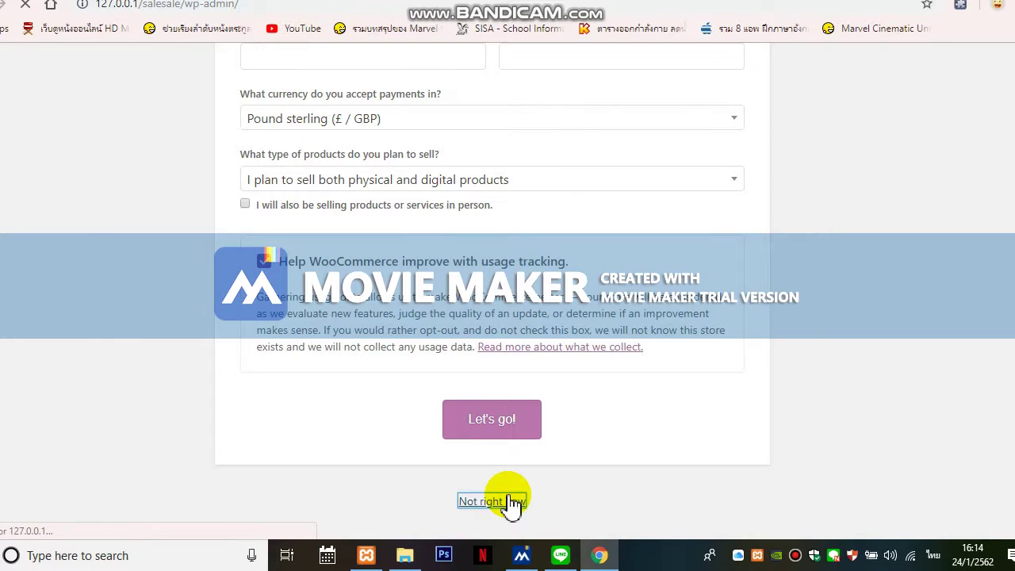
Look over the WordPress dashboard and the entries of the WooCommerce submenu.
scroll(512, 500, "down", 3)
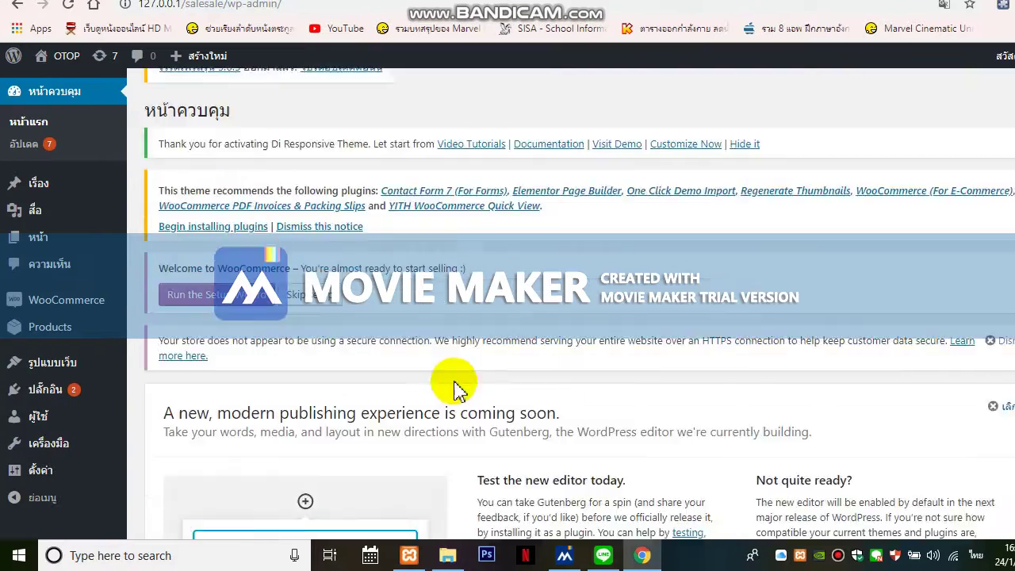
scroll(68, 359, "down", 2)
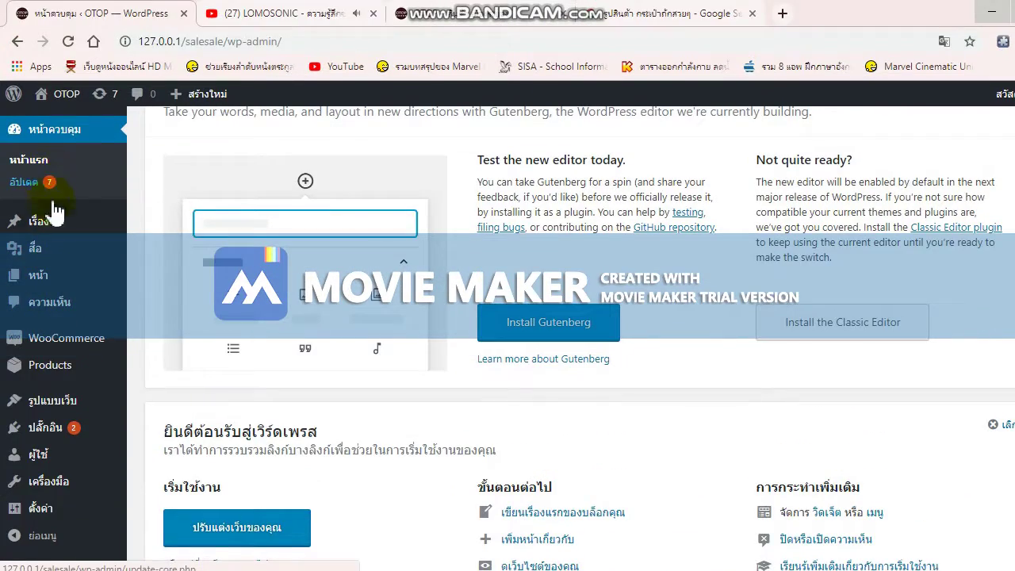
mouse_move(55, 191)
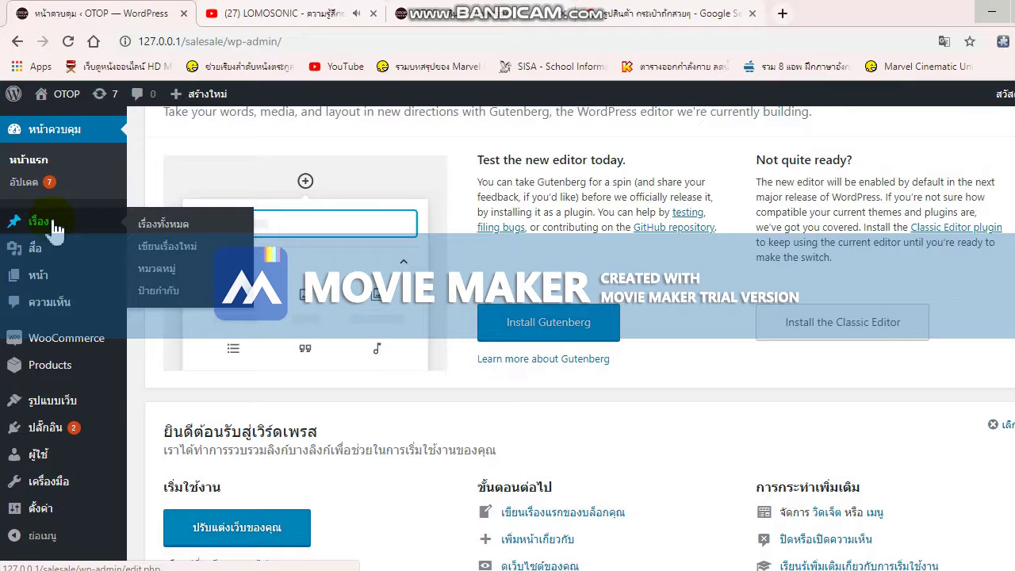
mouse_move(63, 346)
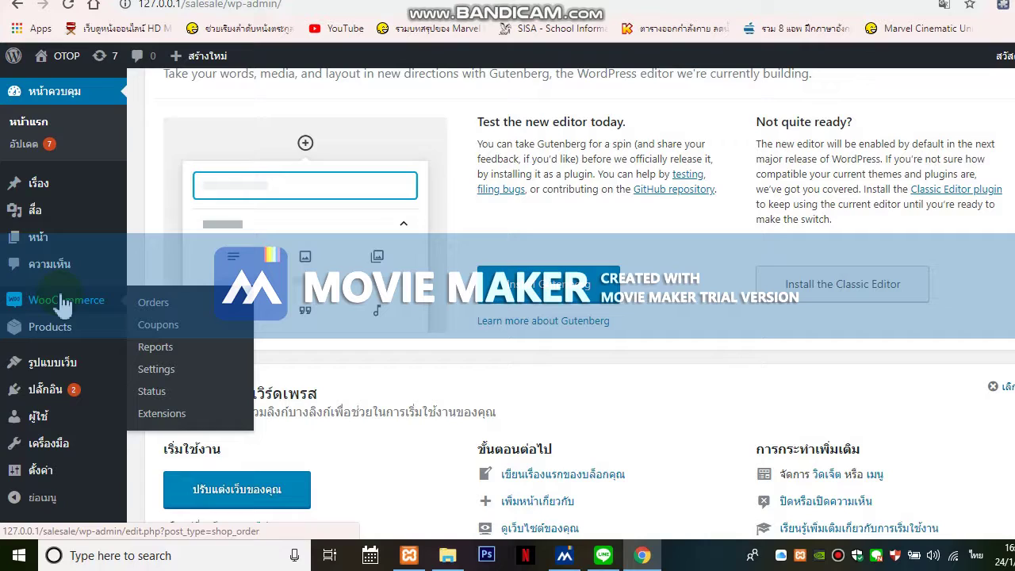
left_click(838, 555)
left_click(928, 112)
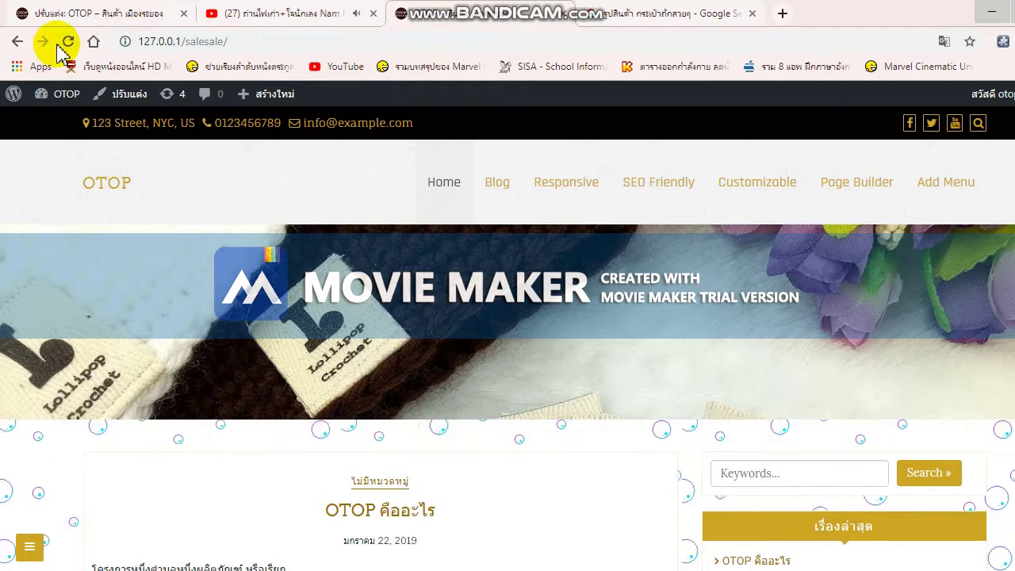
Reload the OTOP site's front page and check its background and sidebar content.
left_click(65, 43)
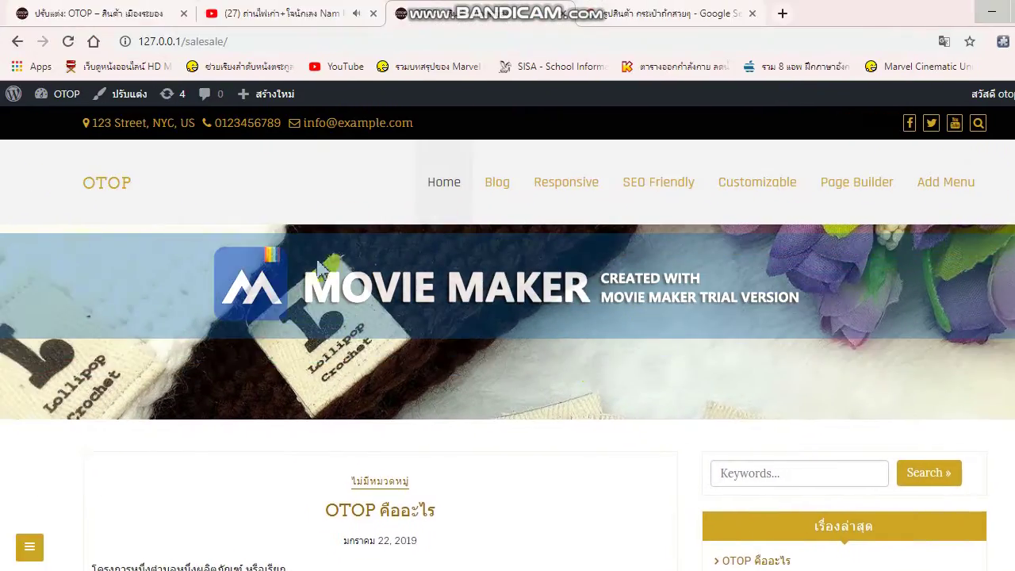
scroll(508, 317, "down", 6)
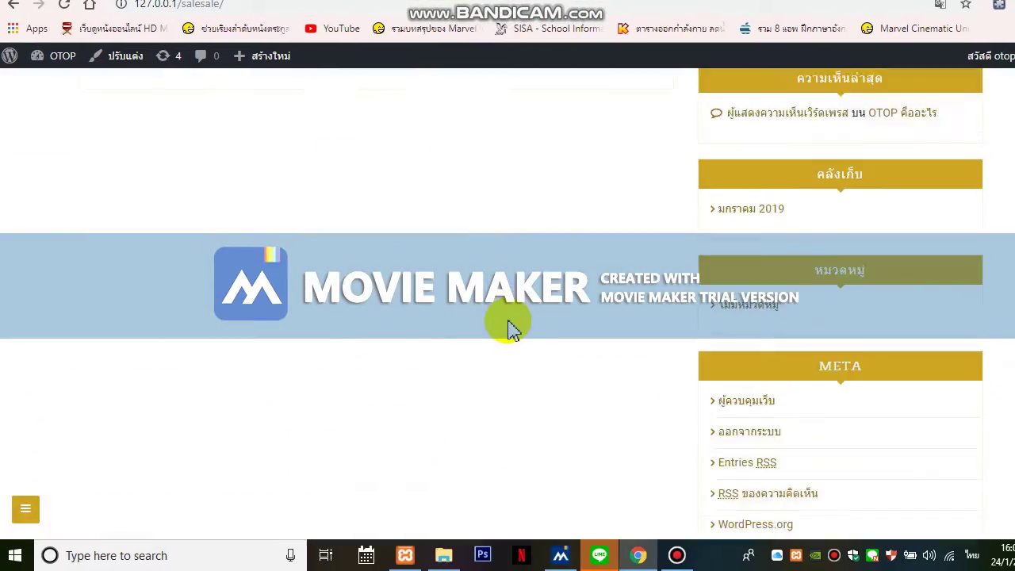
scroll(510, 324, "up", 6)
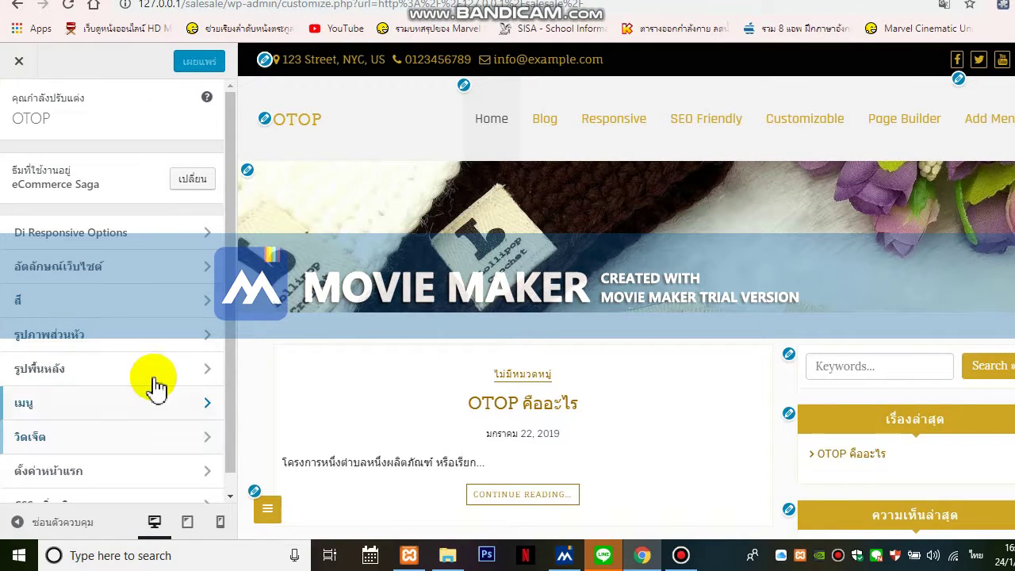
Open the background image settings in the customizer and bring up the media library to choose an image.
left_click(155, 379)
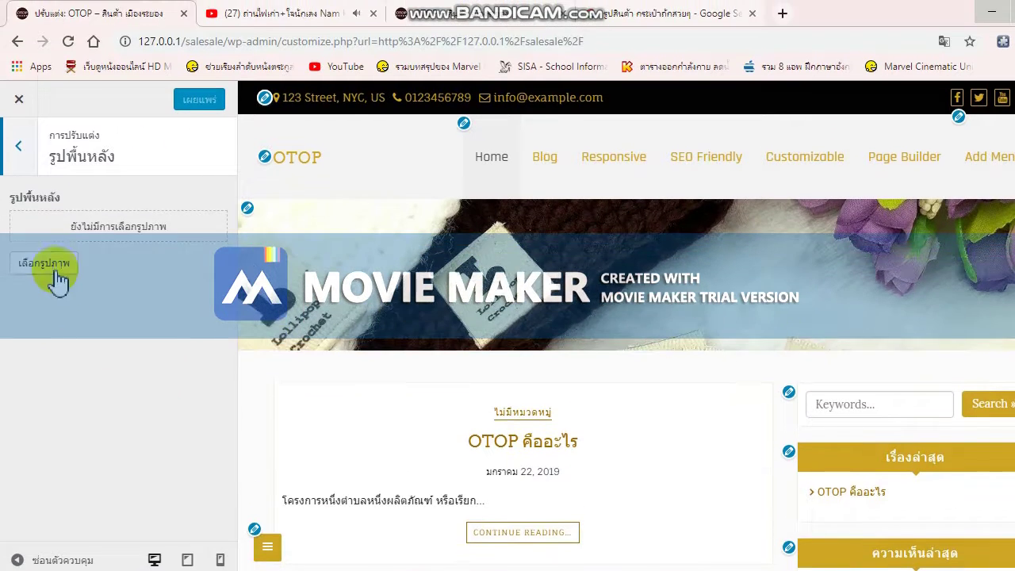
left_click(55, 234)
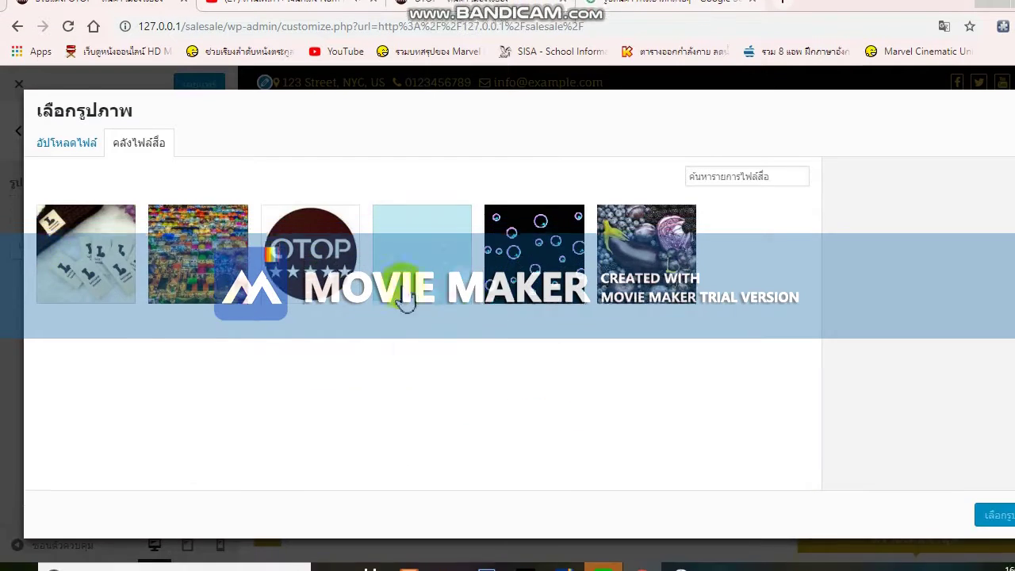
Set the site's background image to the bubble picture u72111266_12e18a28b7dg215.gif from the media library and publish the change.
left_click(512, 269)
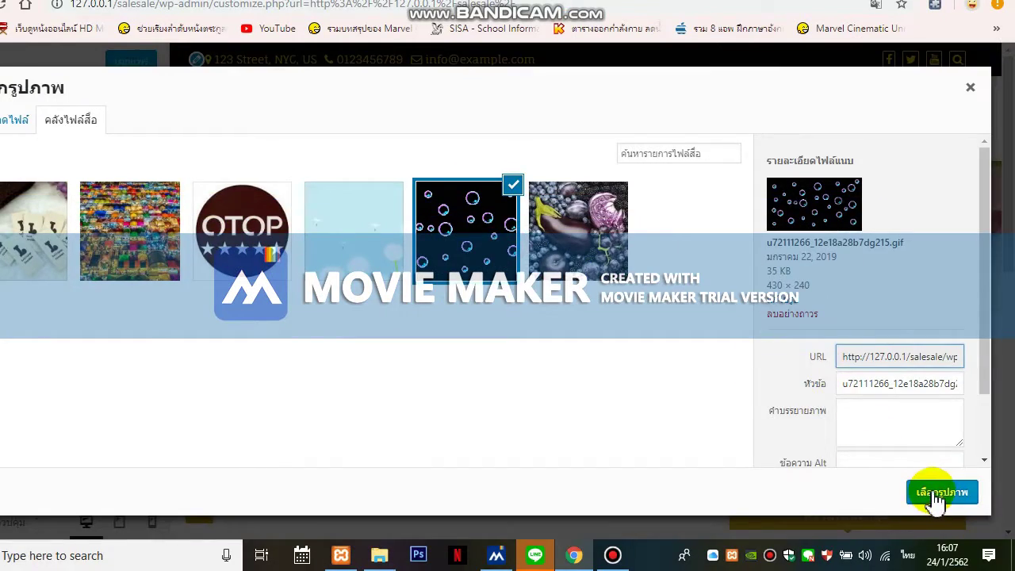
left_click(937, 498)
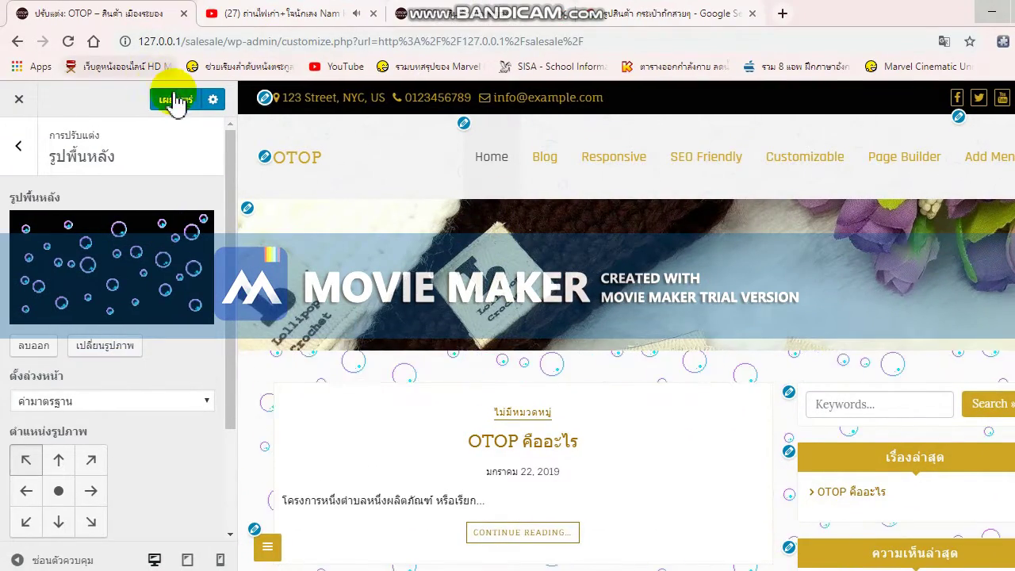
left_click(176, 102)
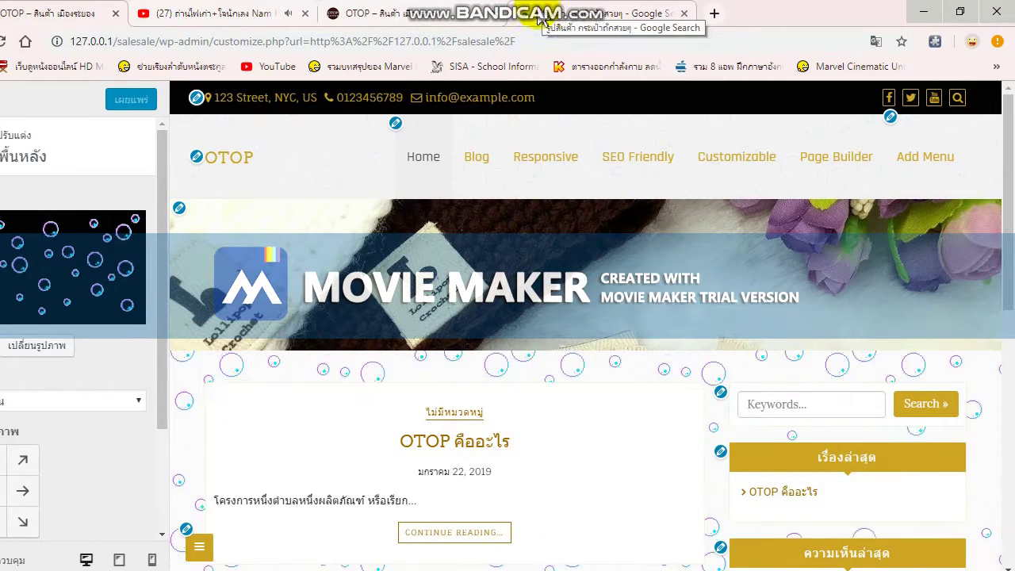
Reload the live OTOP site and examine the home page with its new background from header to footer.
left_click(539, 21)
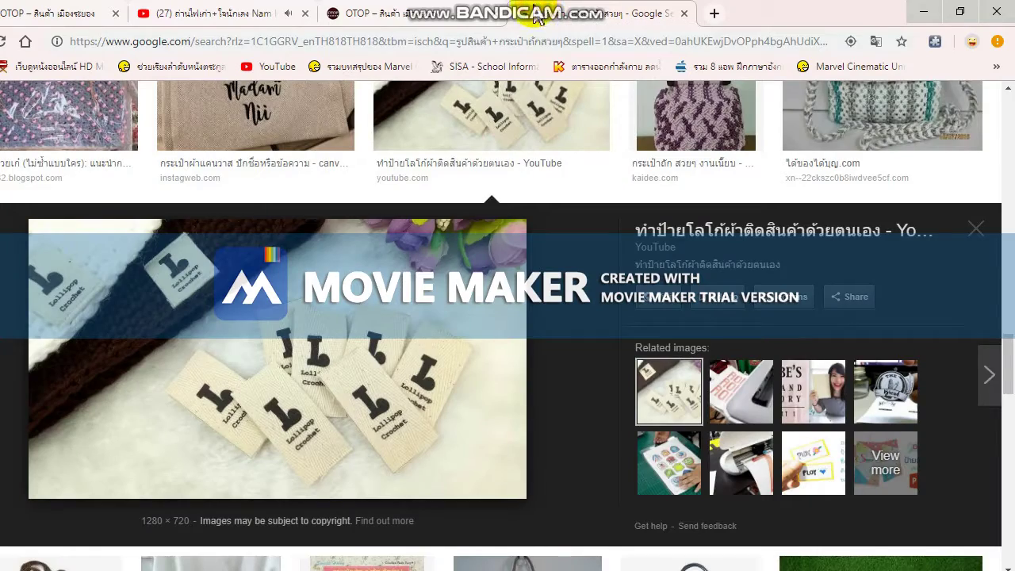
left_click(412, 13)
left_click(1, 41)
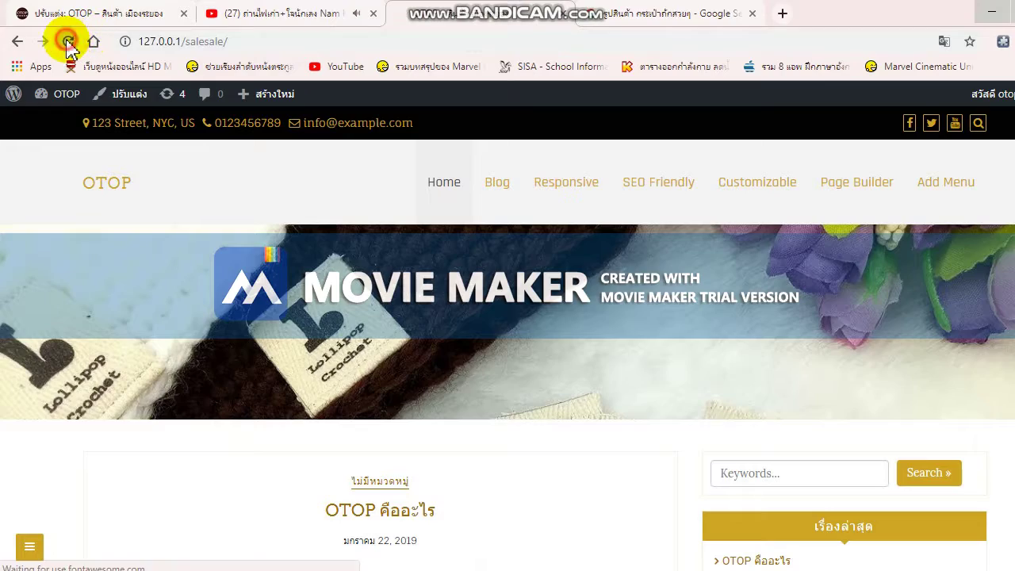
scroll(444, 238, "down", 2)
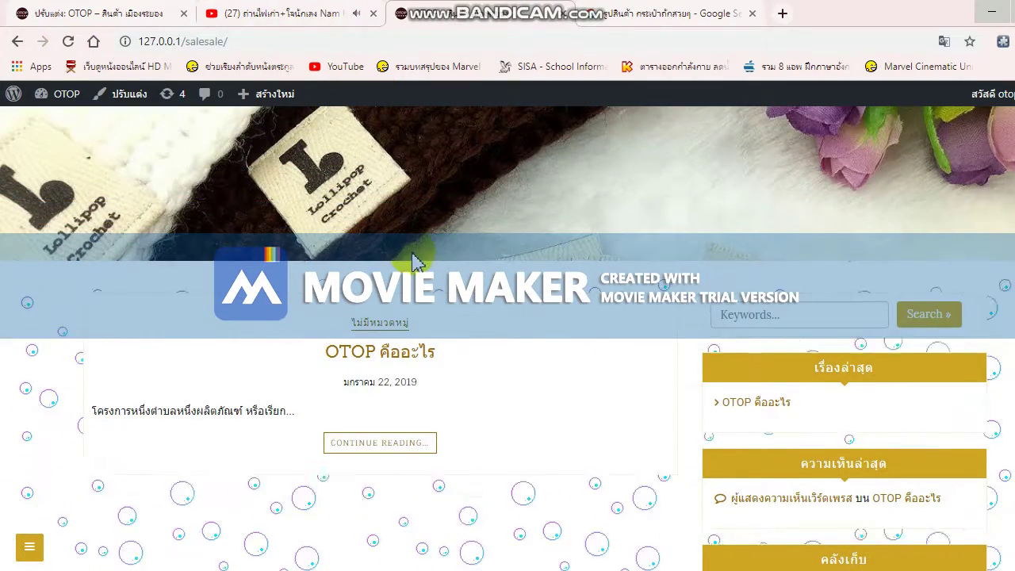
scroll(420, 261, "up", 2)
scroll(444, 262, "down", 10)
scroll(449, 262, "up", 10)
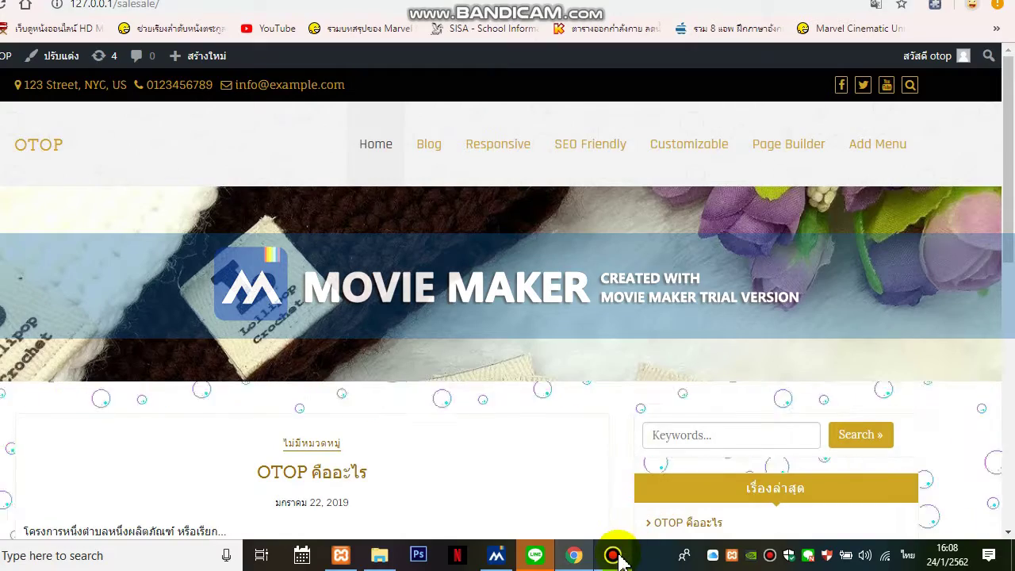
left_click(613, 555)
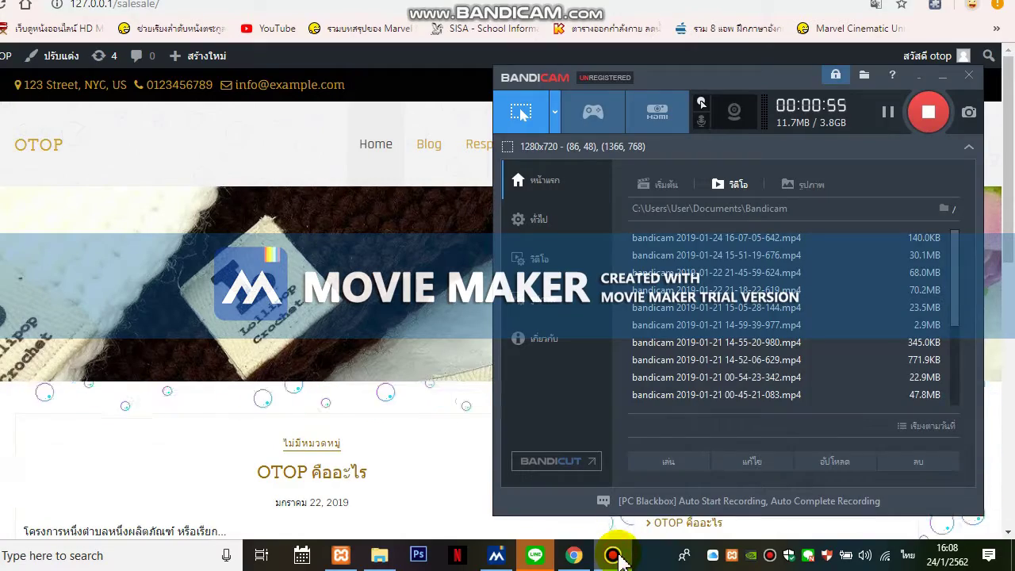
left_click(621, 560)
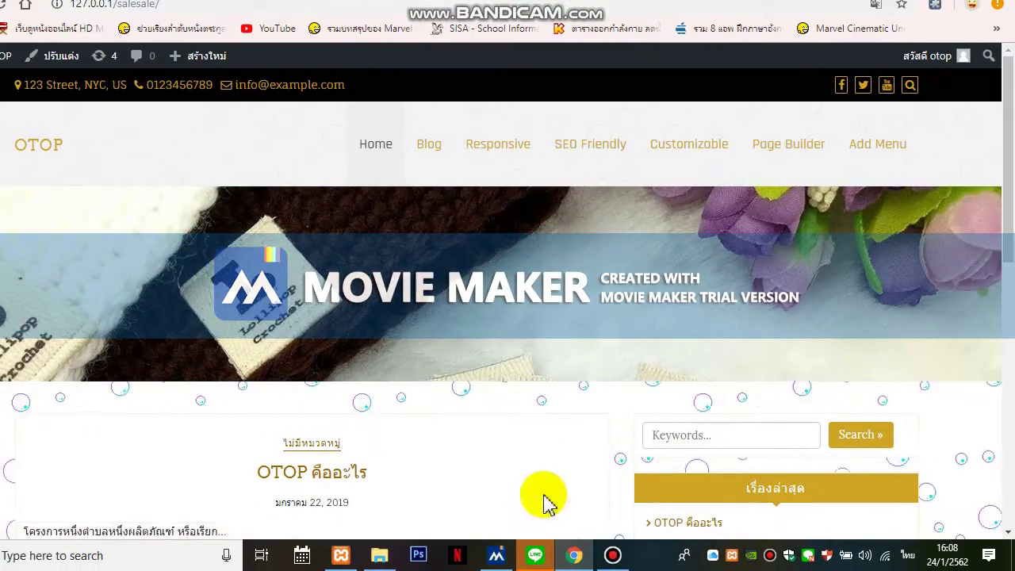
left_click(613, 555)
left_click(928, 151)
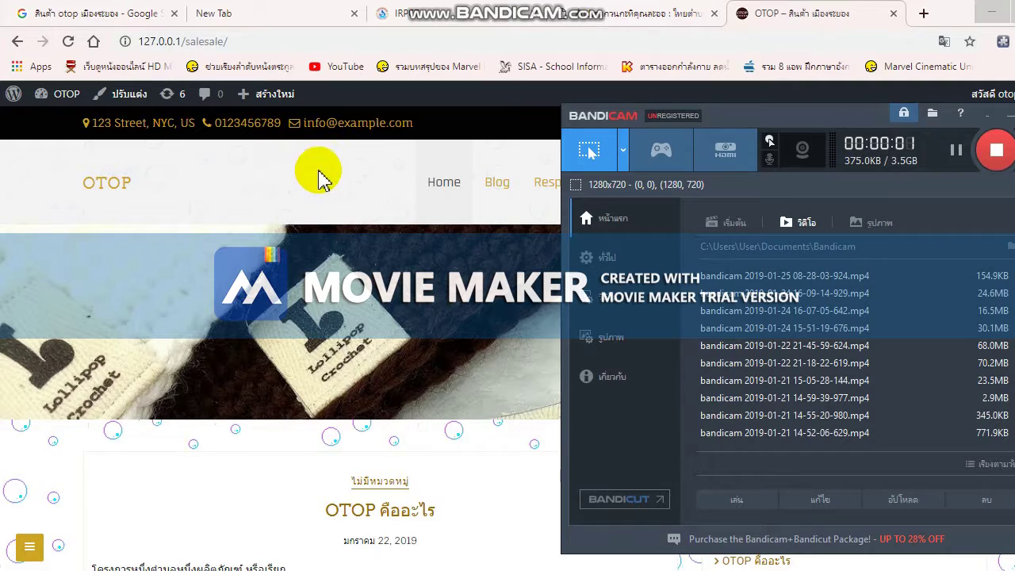
left_click(318, 172)
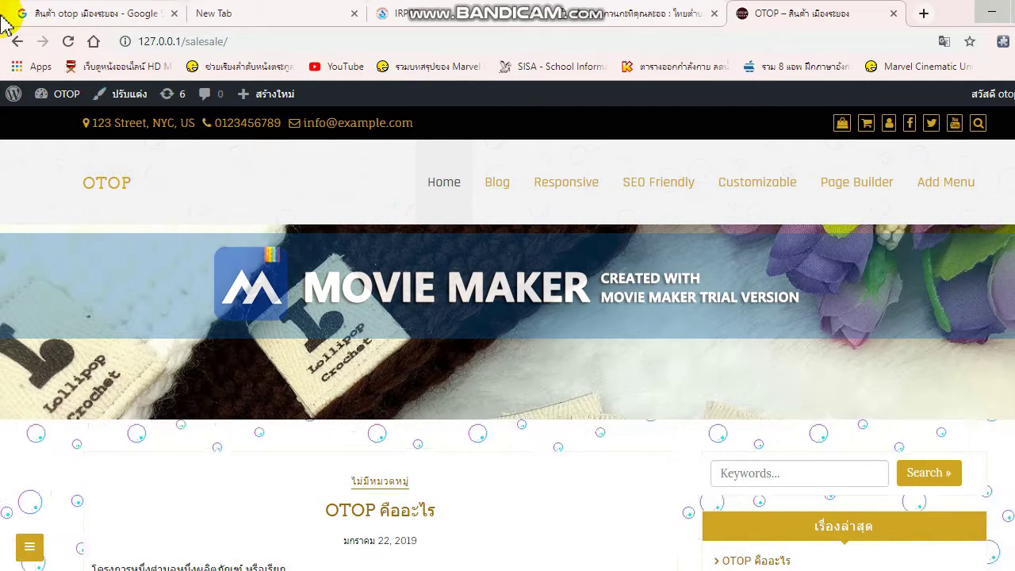
Open the dashboard's page list and examine the quick edit settings of the sample page หน้าตัวอย่าง.
mouse_move(67, 103)
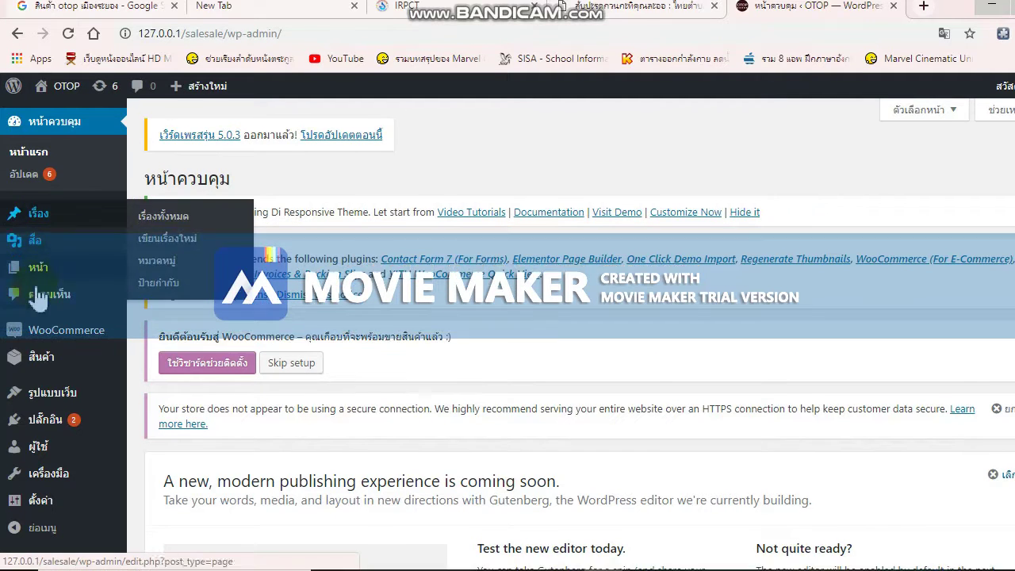
mouse_move(38, 289)
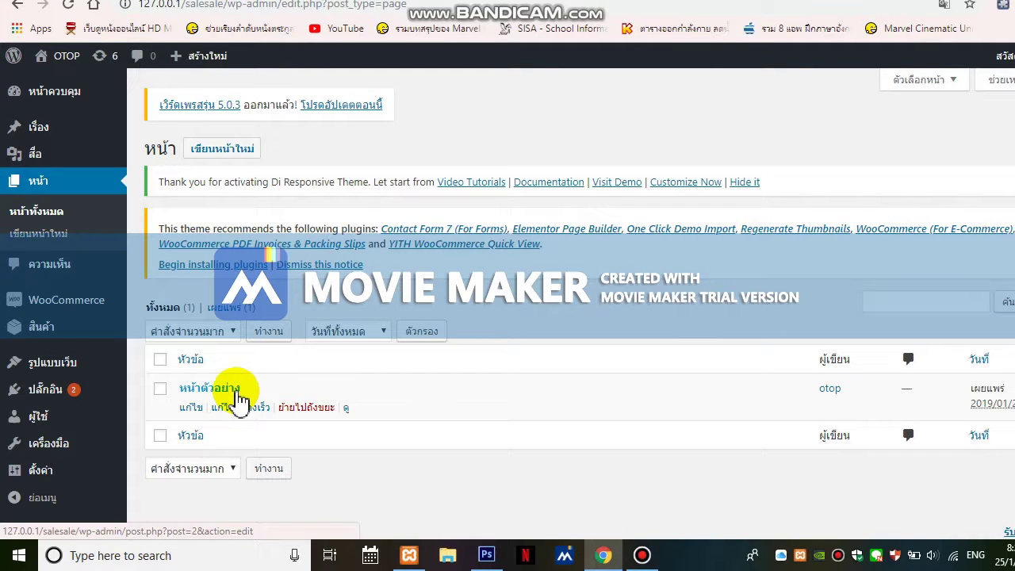
left_click(246, 409)
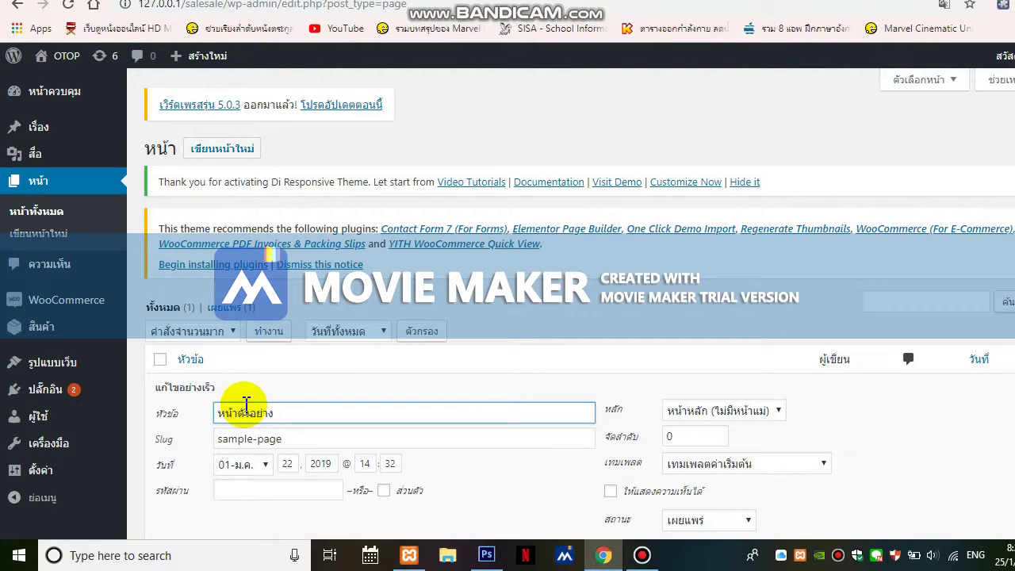
scroll(291, 403, "down", 2)
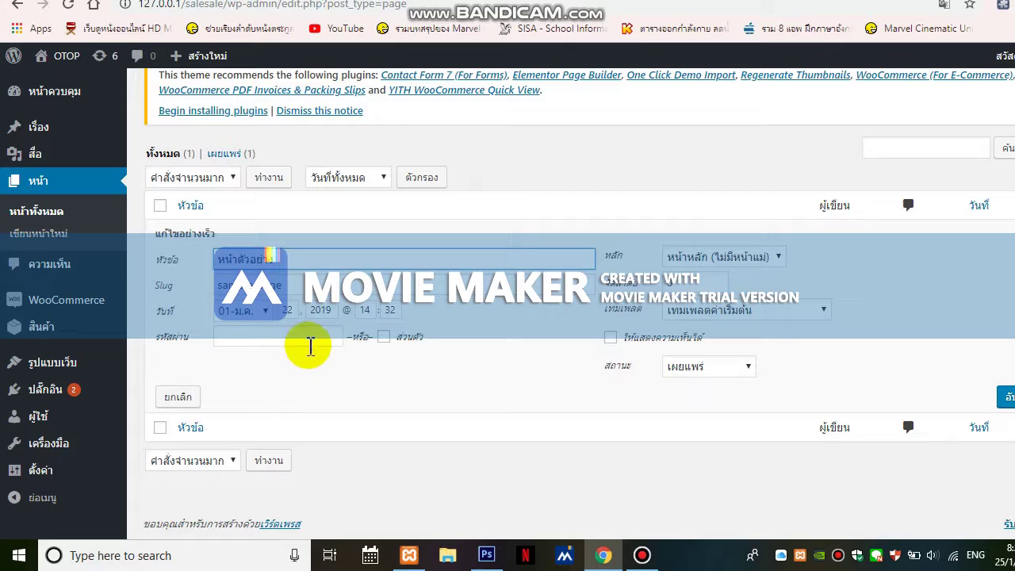
scroll(311, 361, "up", 2)
scroll(268, 328, "down", 2)
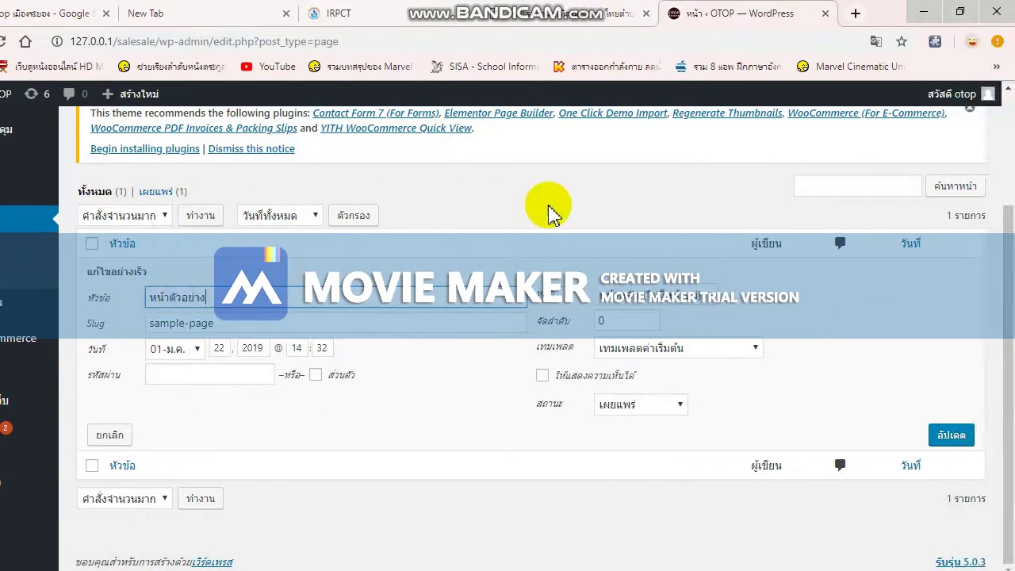
View the list of posts, and open the menu management page for the site's appearance.
left_click(53, 165)
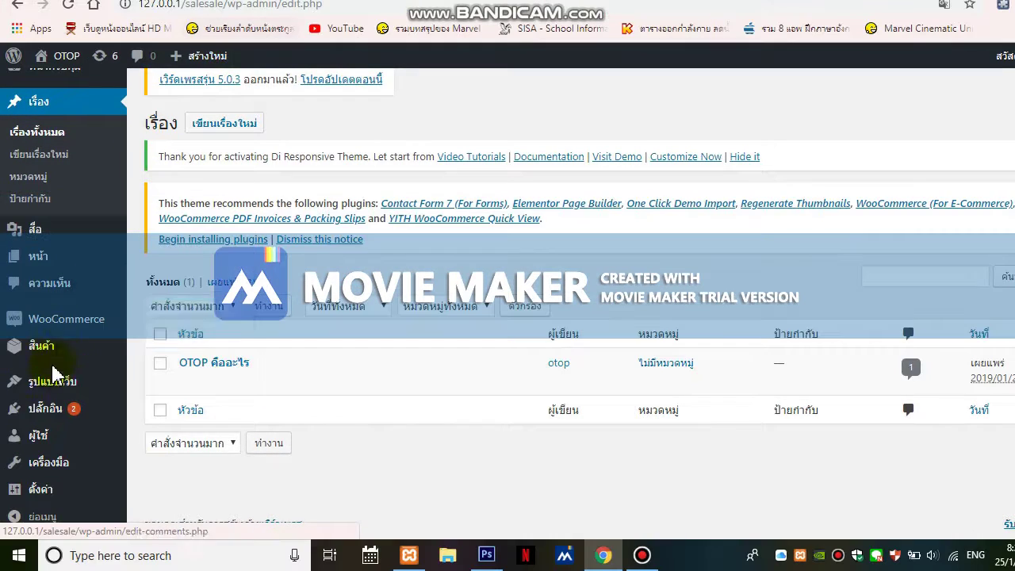
mouse_move(59, 395)
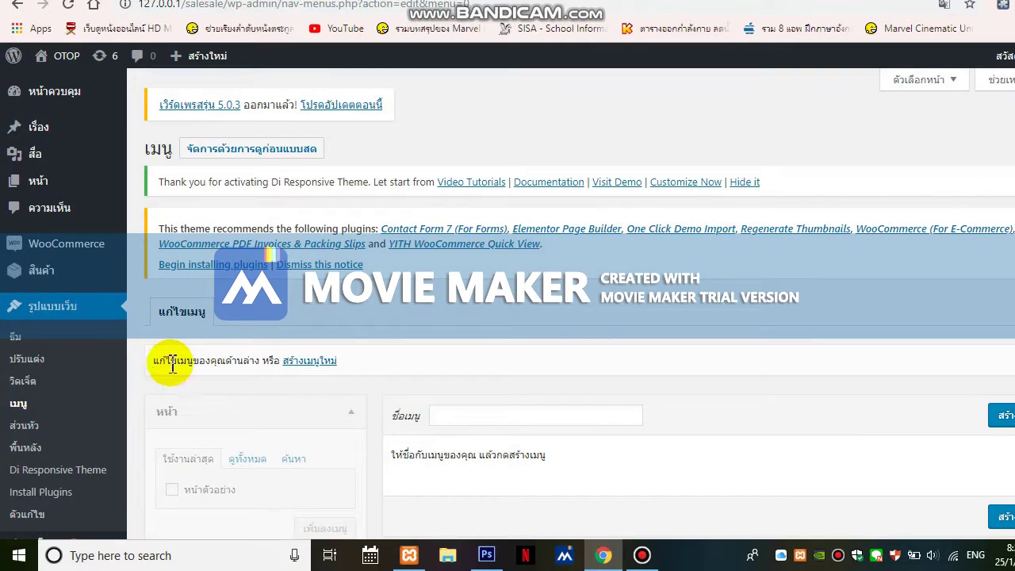
scroll(227, 370, "down", 2)
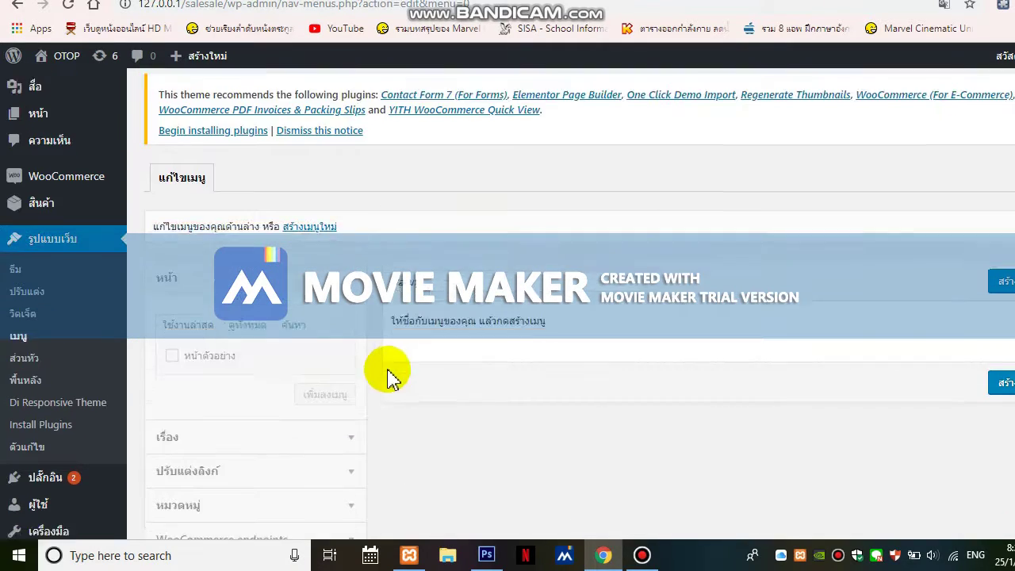
scroll(260, 302, "up", 2)
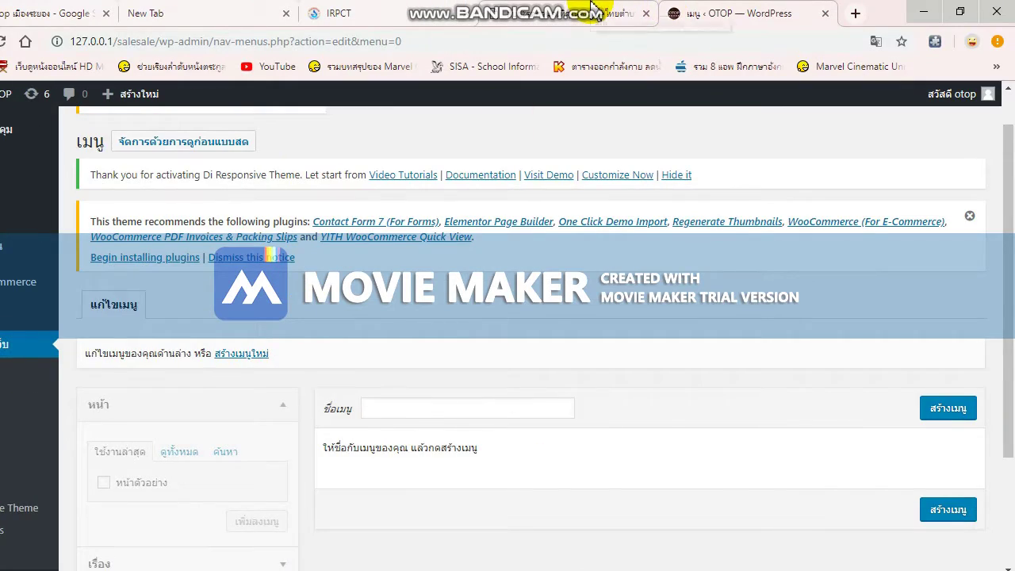
Open the site 127.0.0.1/salesale in a new browser tab.
left_click(590, 9)
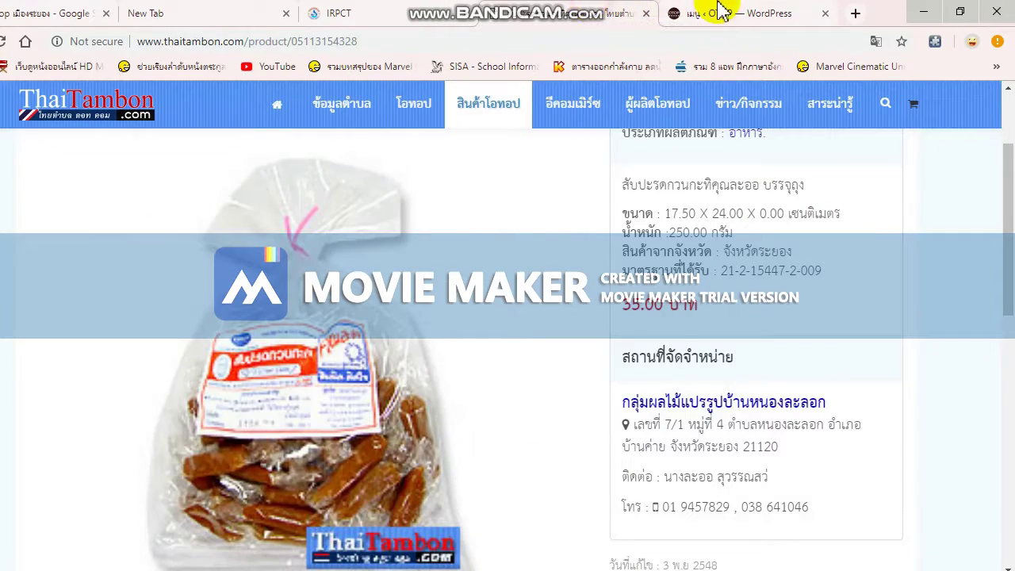
left_click(856, 14)
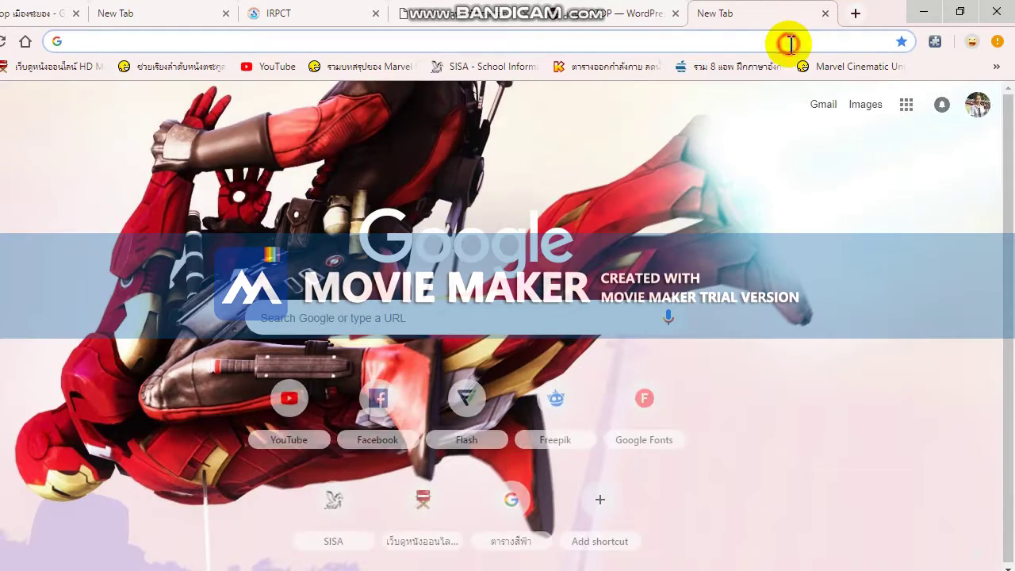
type("12")
key("Right")
key("BackSpace")
key("BackSpace")
key("BackSpace")
key("BackSpace")
key("BackSpace")
key("BackSpace")
key("BackSpace")
key("BackSpace")
key("BackSpace")
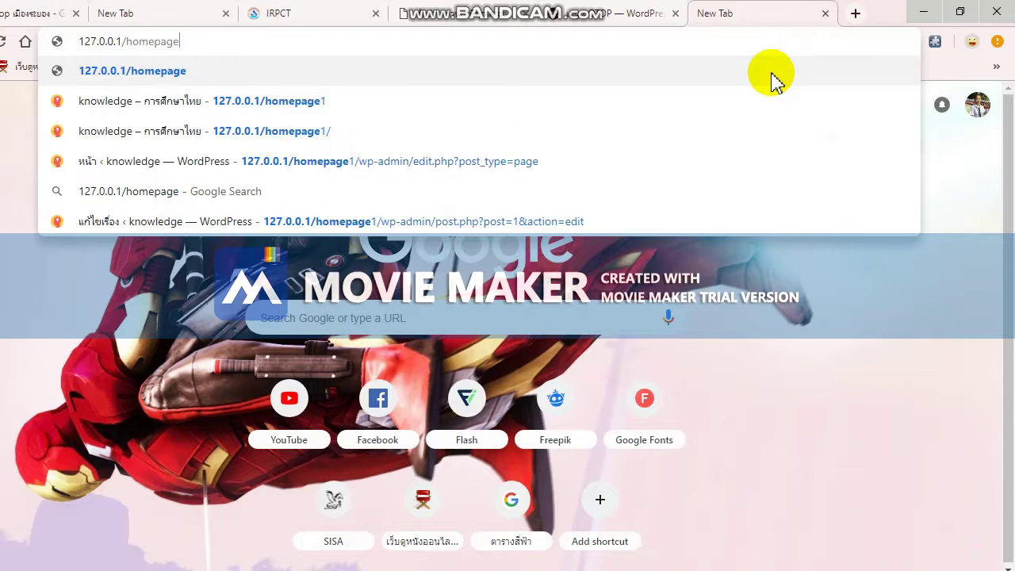
type("sale")
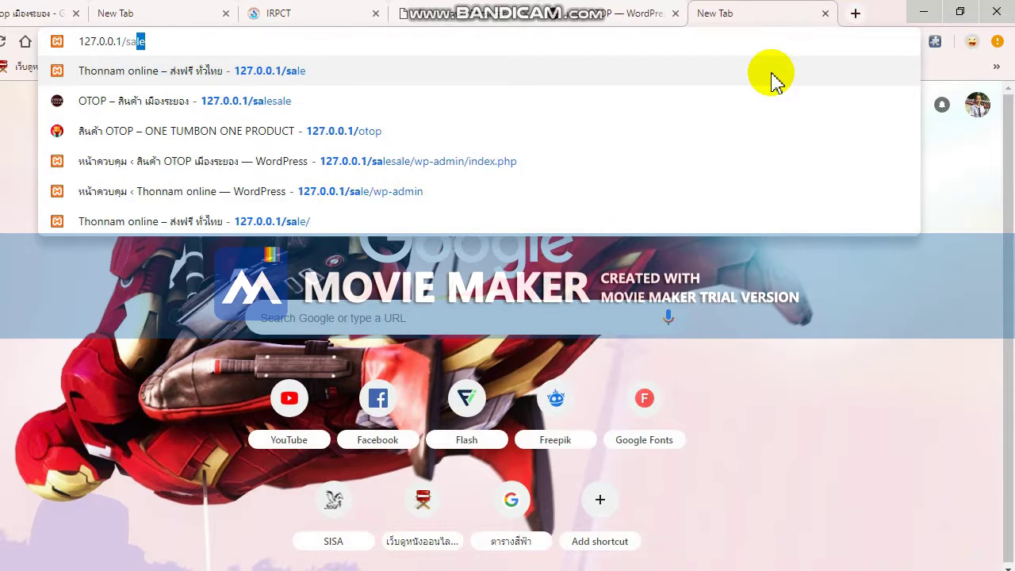
type("salesa")
key("Return")
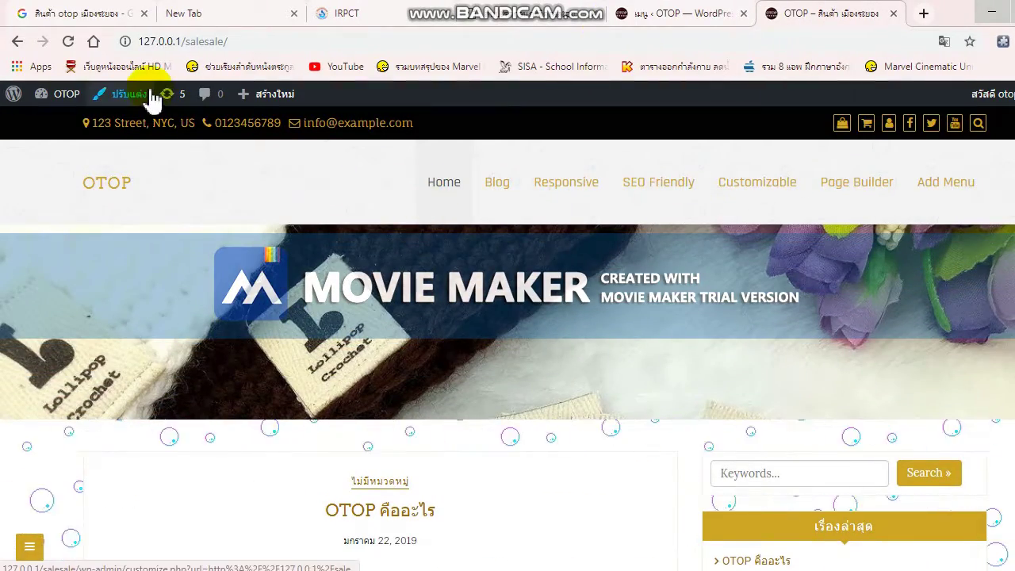
Open the theme customizer for the site and check its menu section.
left_click(146, 95)
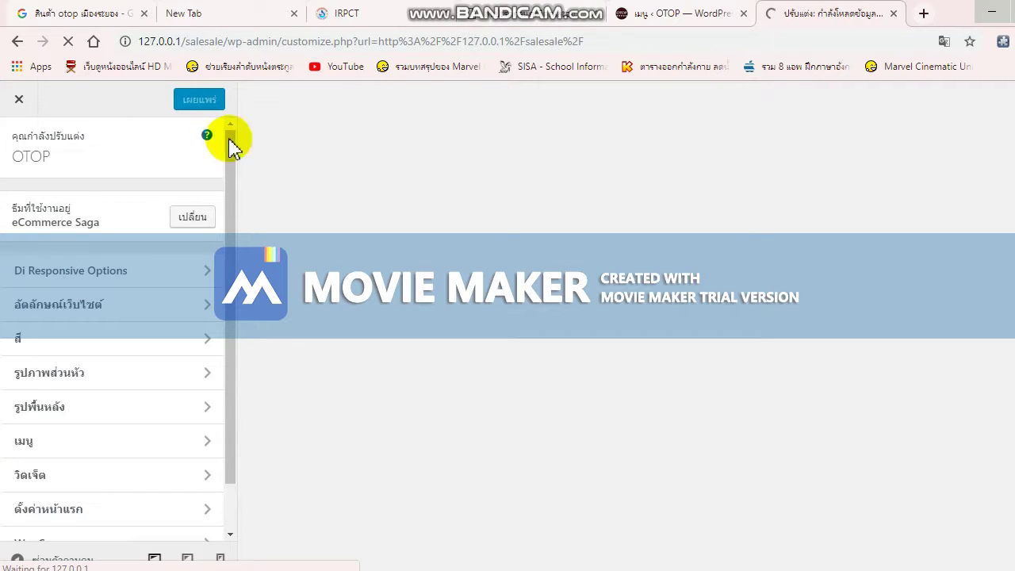
scroll(159, 401, "down", 1)
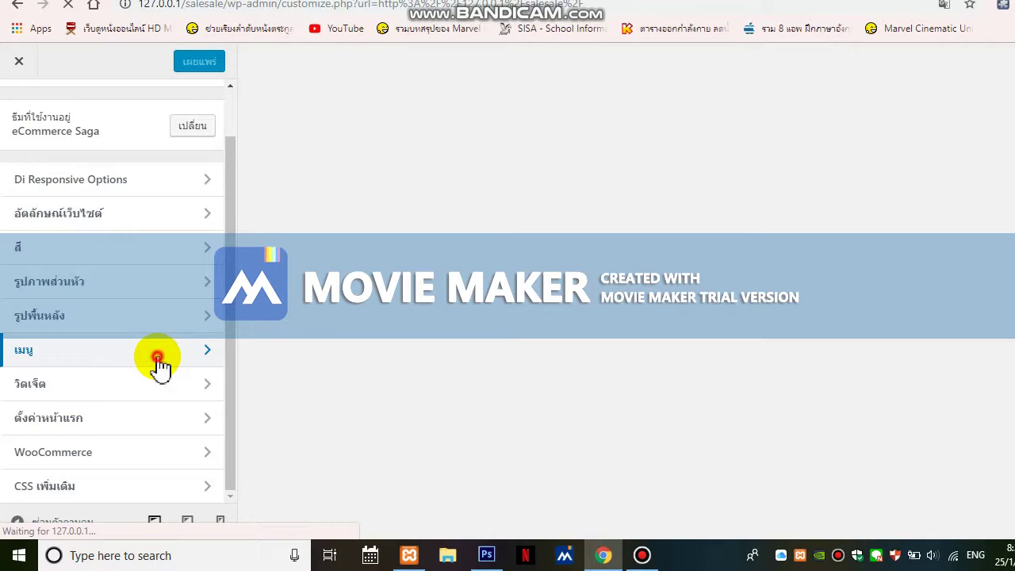
left_click(158, 358)
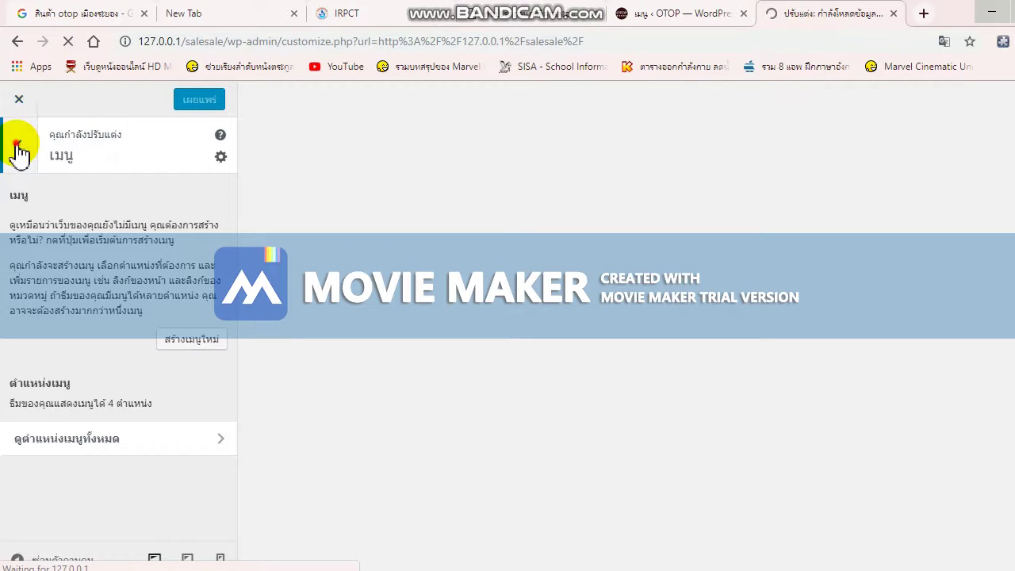
left_click(17, 147)
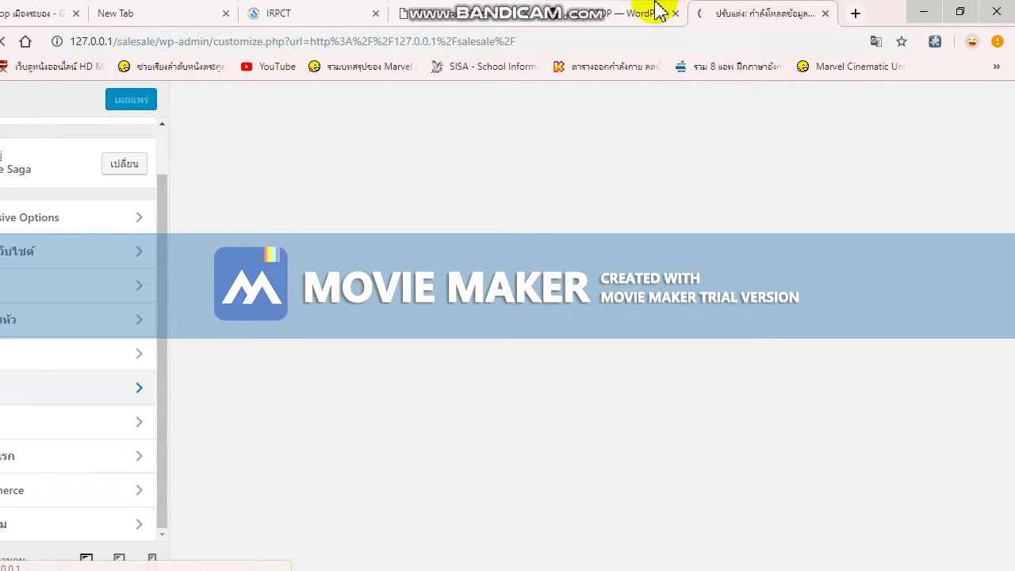
Return to the menu management page and create a new menu named main.
left_click(657, 11)
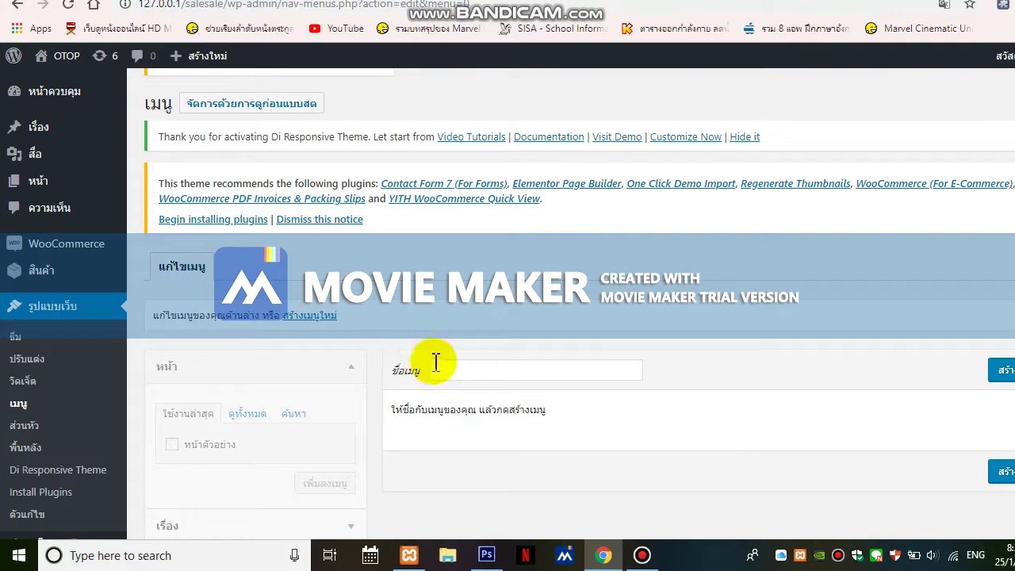
left_click(370, 408)
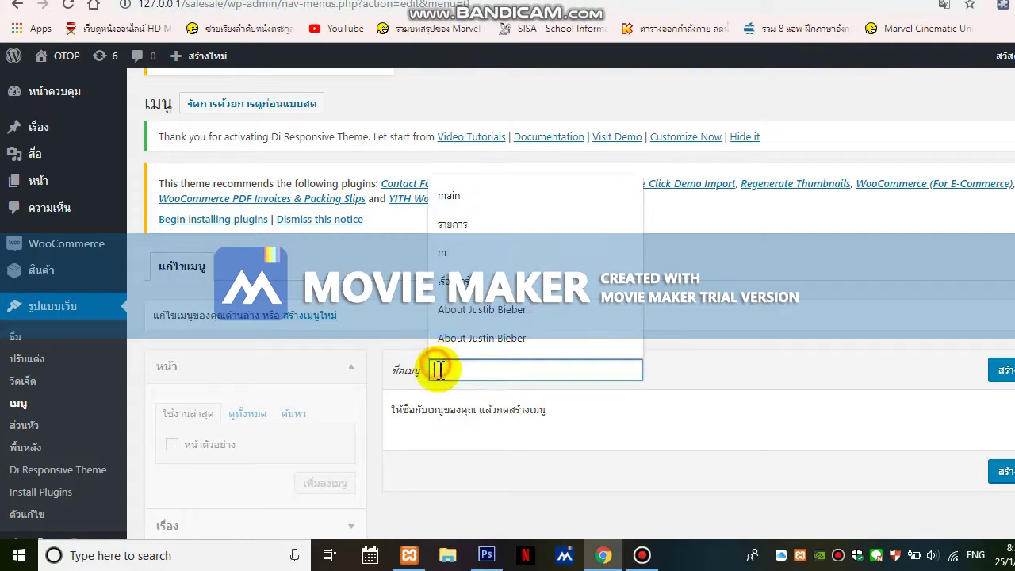
left_click(449, 195)
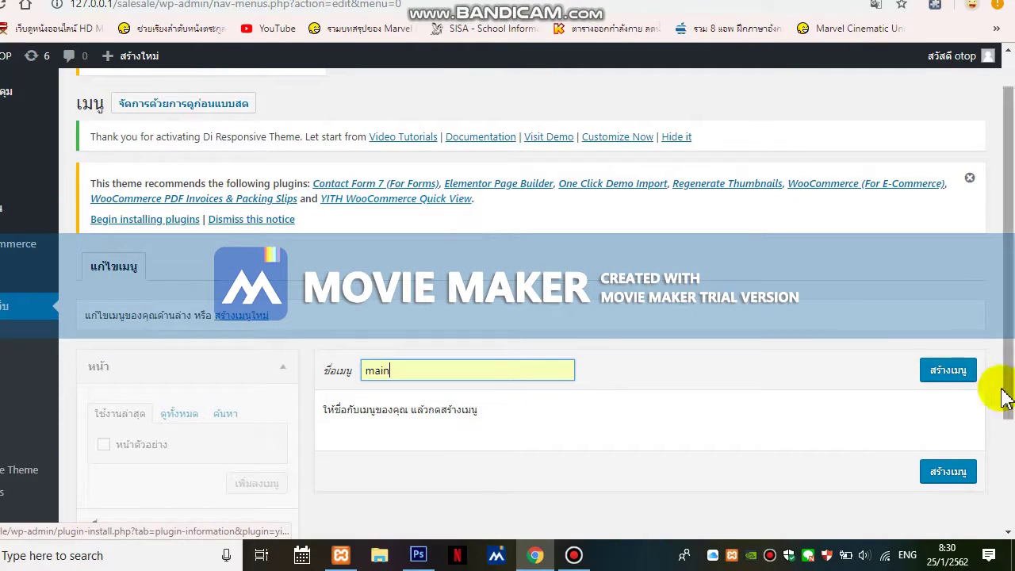
left_click(939, 377)
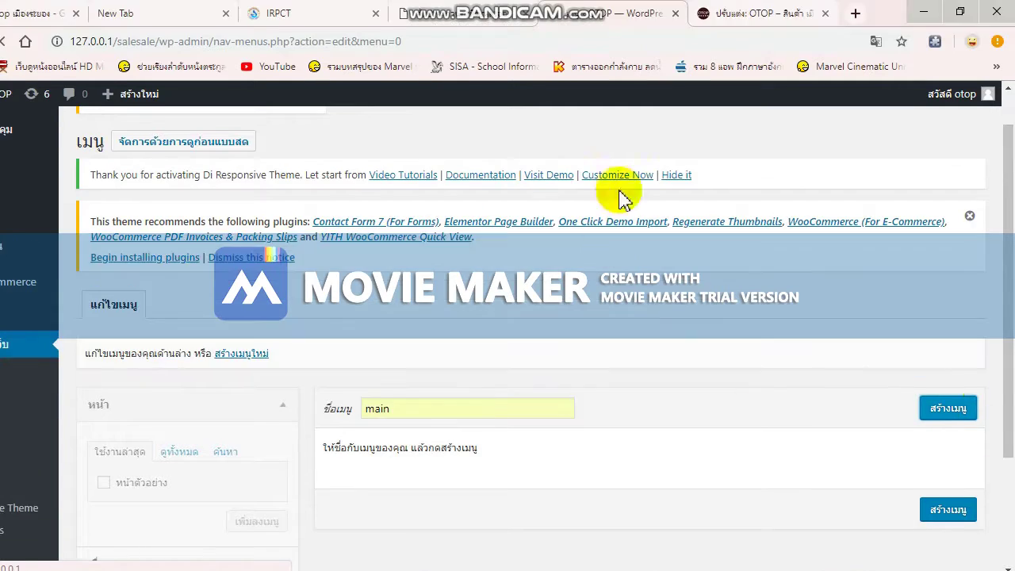
scroll(510, 333, "down", 3)
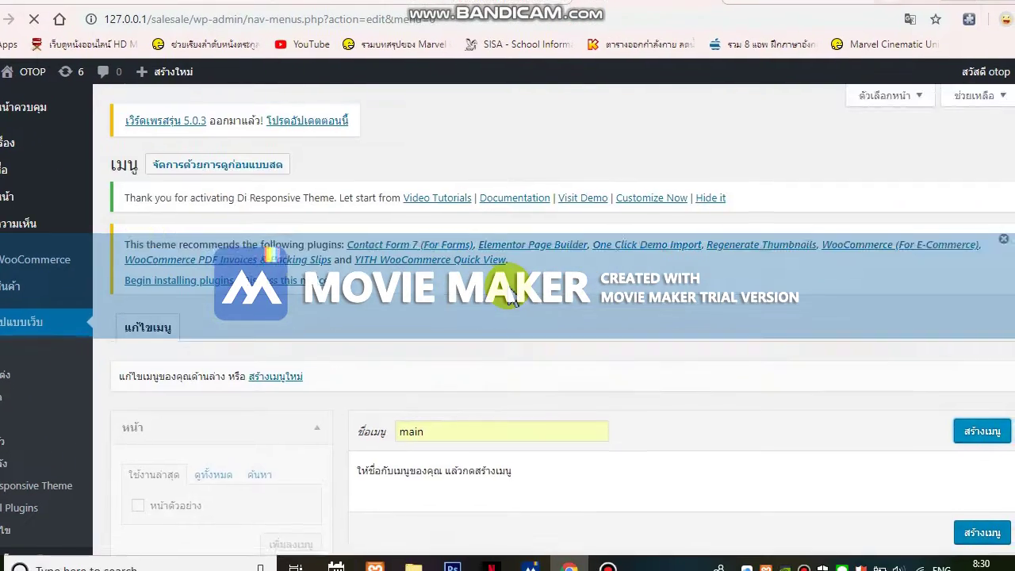
scroll(511, 297, "down", 3)
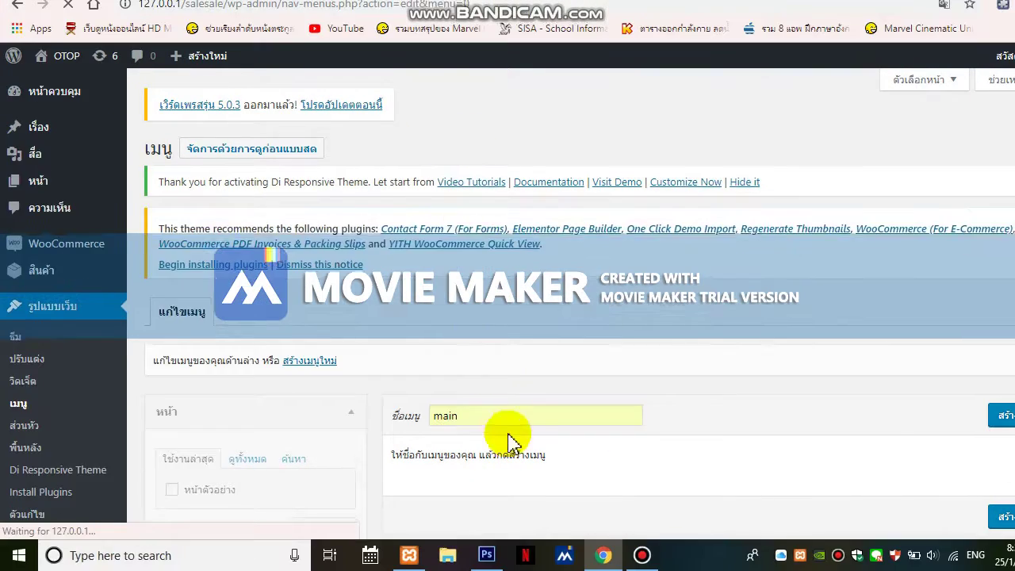
Create the menu main, enable automatic adding of new top-level pages to it, and save the menu.
scroll(512, 468, "down", 3)
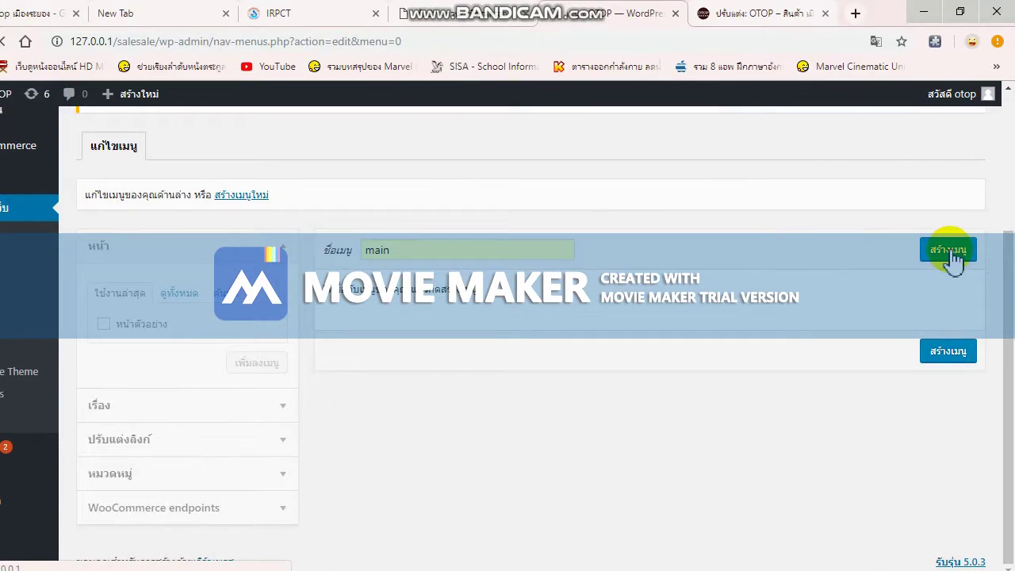
left_click(1013, 252)
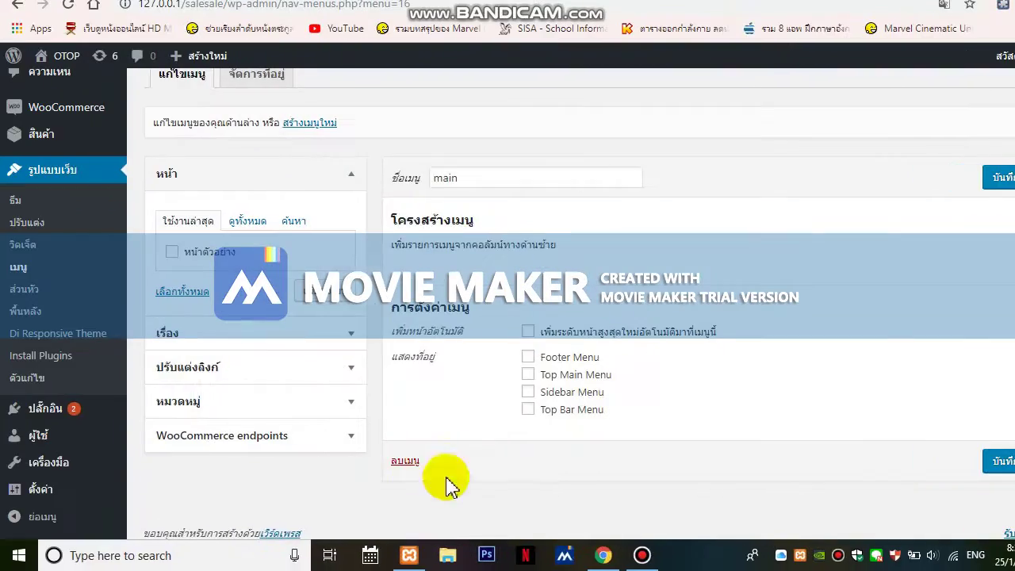
scroll(448, 480, "up", 1)
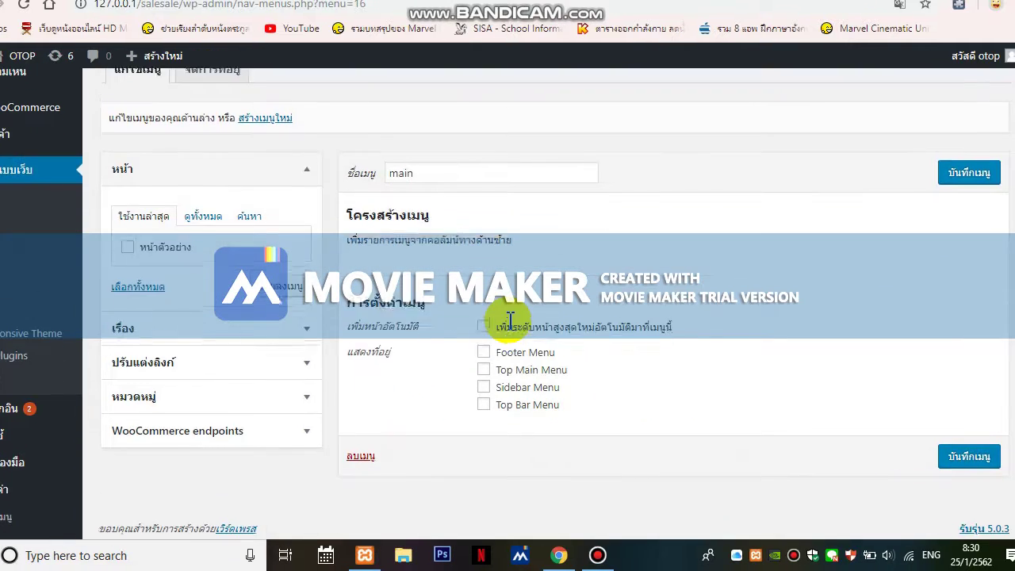
scroll(397, 329, "down", 1)
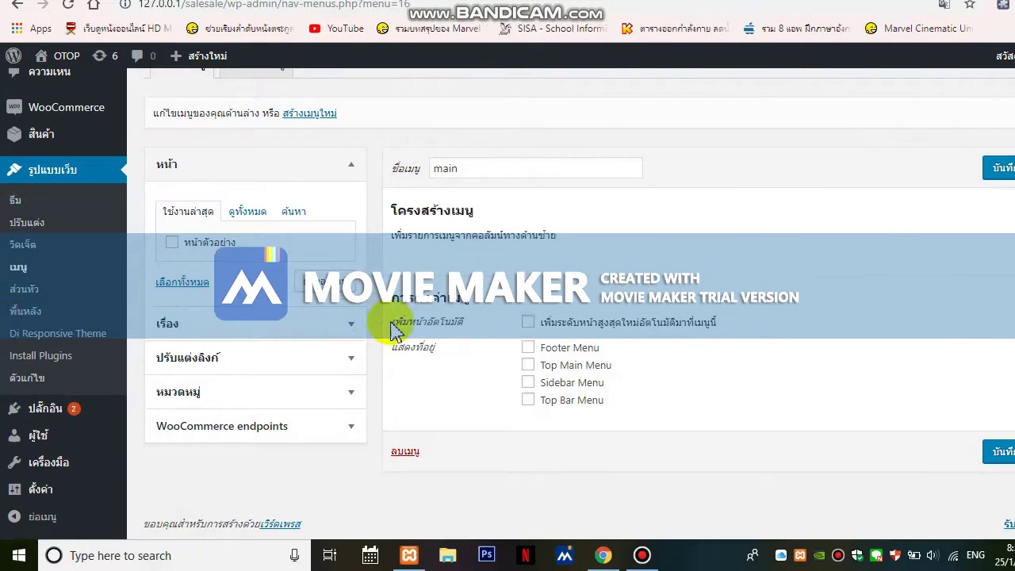
left_click(541, 315)
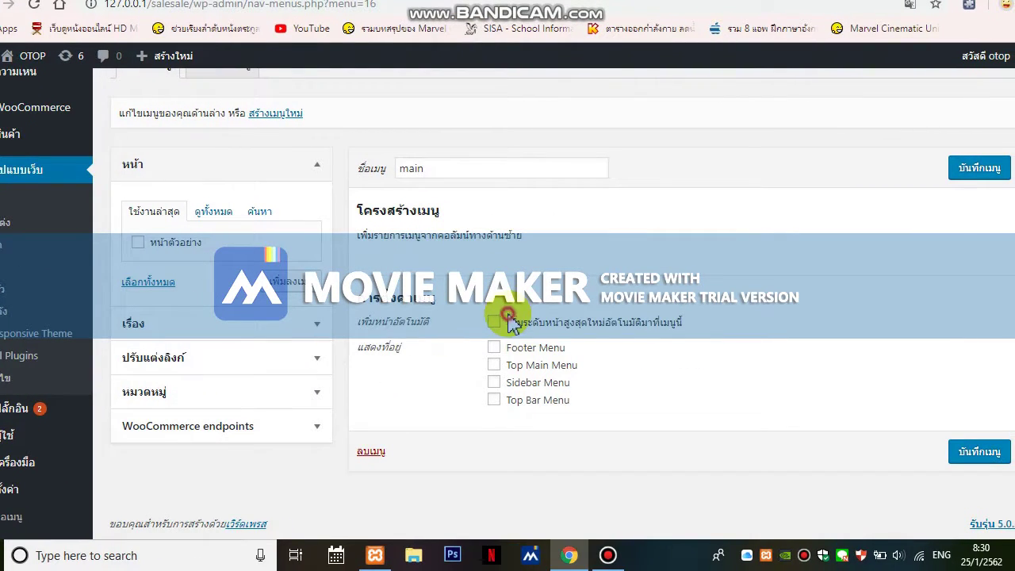
left_click(971, 450)
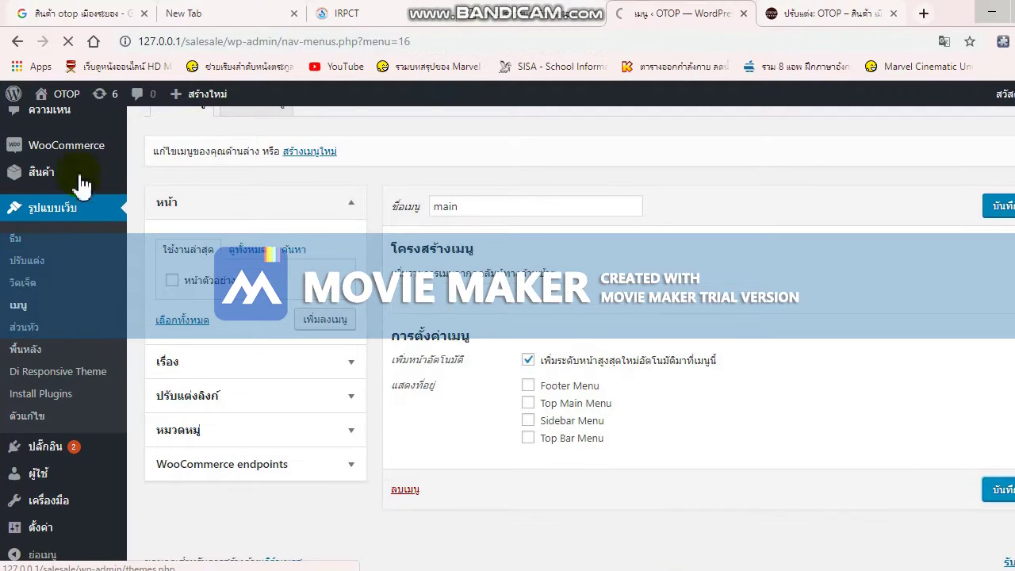
View the WooCommerce orders page, and open the product categories page.
left_click(82, 161)
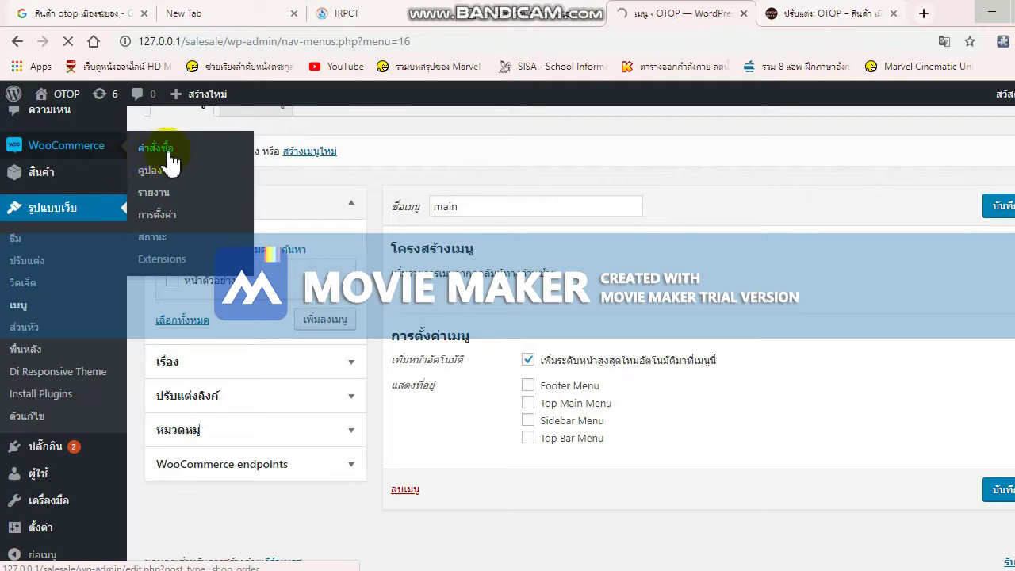
mouse_move(60, 177)
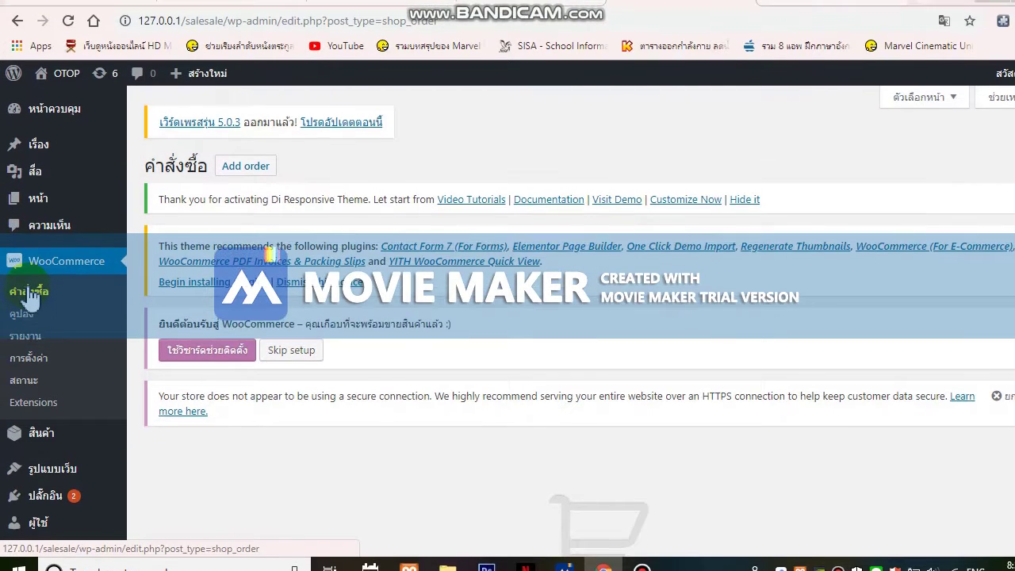
left_click(29, 293)
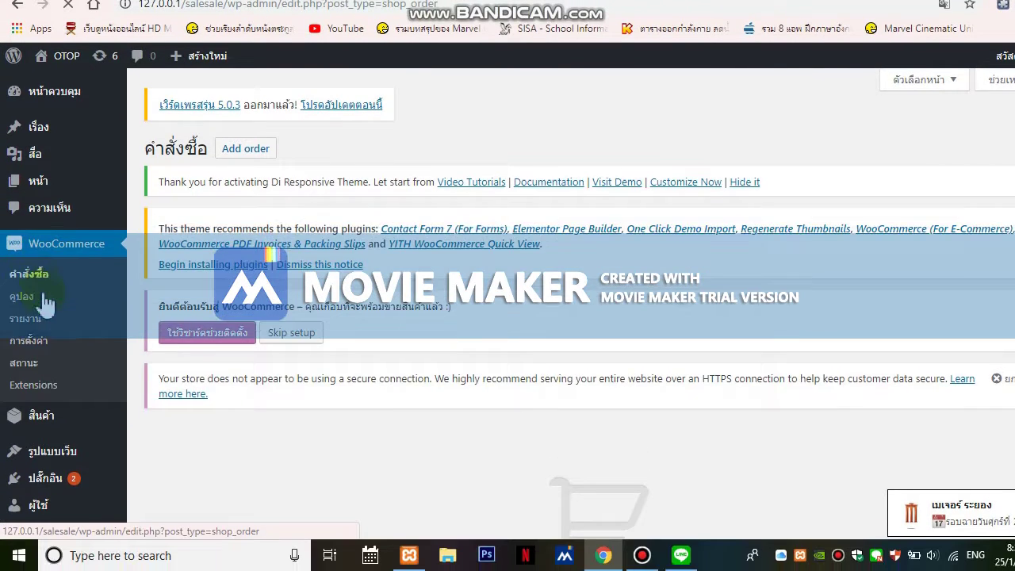
scroll(48, 372, "down", 1)
mouse_move(45, 340)
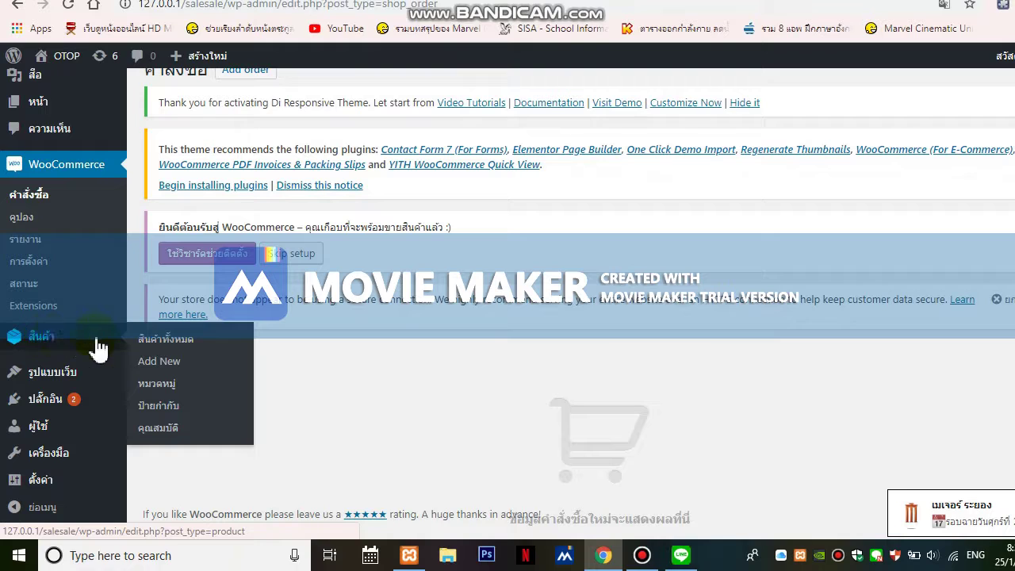
left_click(182, 387)
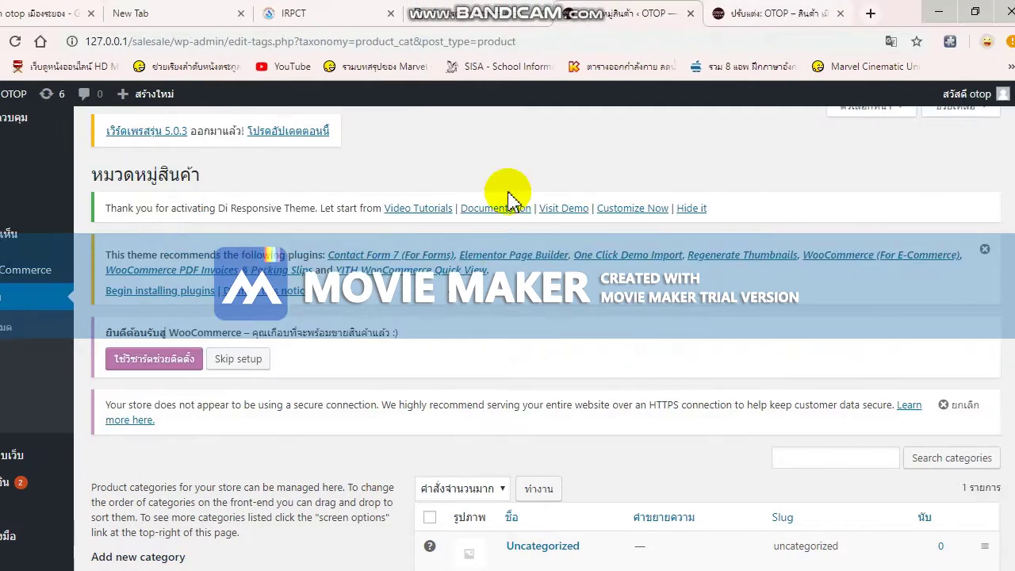
Add a product category named สัปรดกวนคุณละออ, using the same text as its slug.
scroll(508, 198, "down", 4)
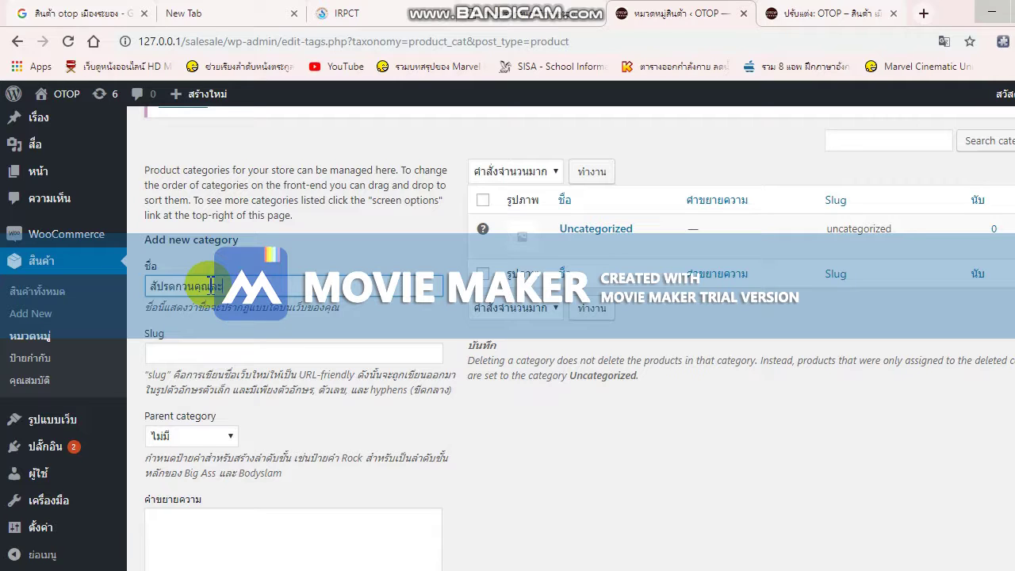
triple_click(210, 287)
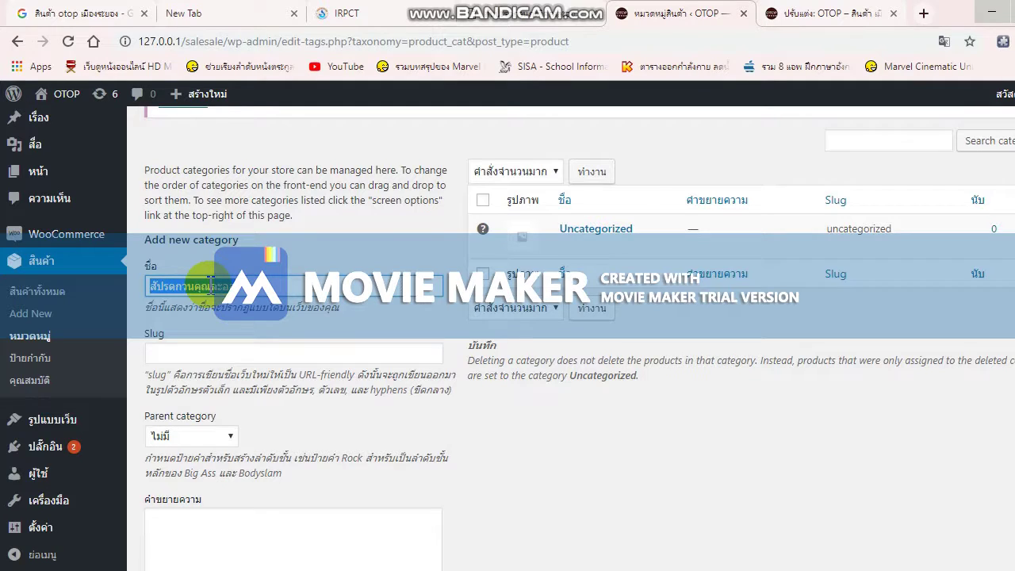
key("Tab")
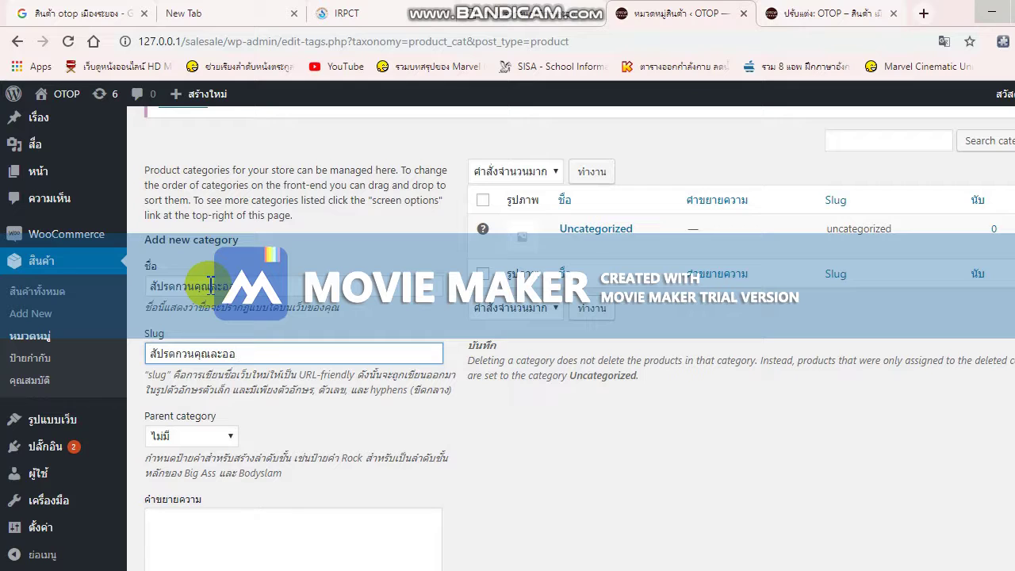
scroll(183, 421, "down", 3)
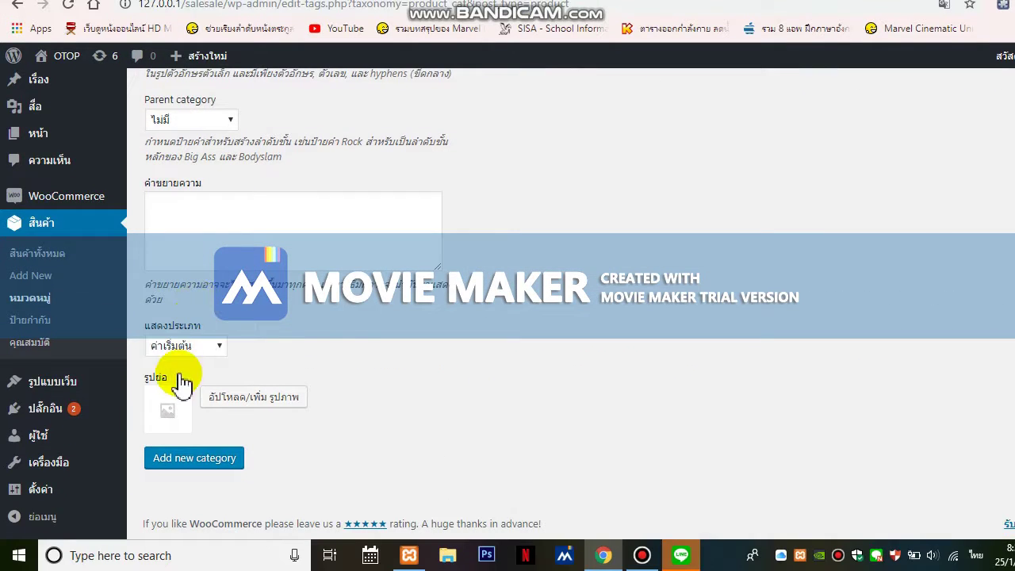
left_click(219, 466)
scroll(301, 416, "up", 5)
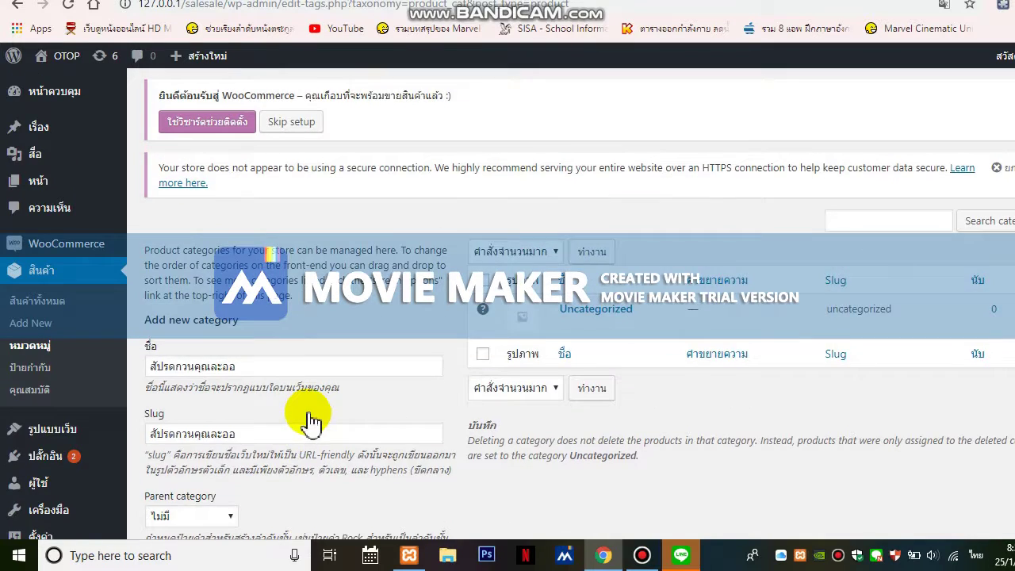
Add a product category named กล้วยกวนคุณละออ, using the same text as its slug.
scroll(309, 421, "down", 1)
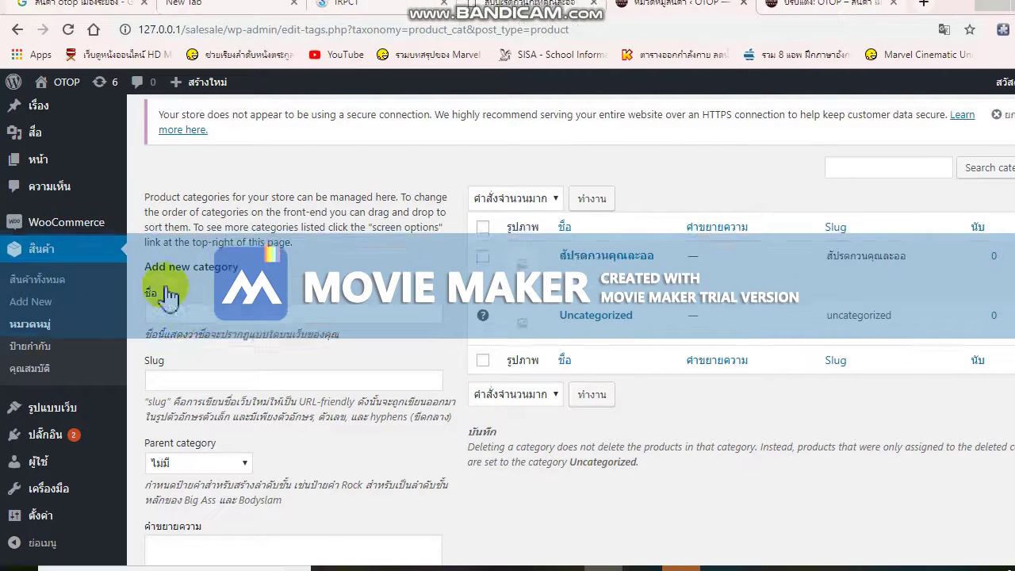
left_click(187, 287)
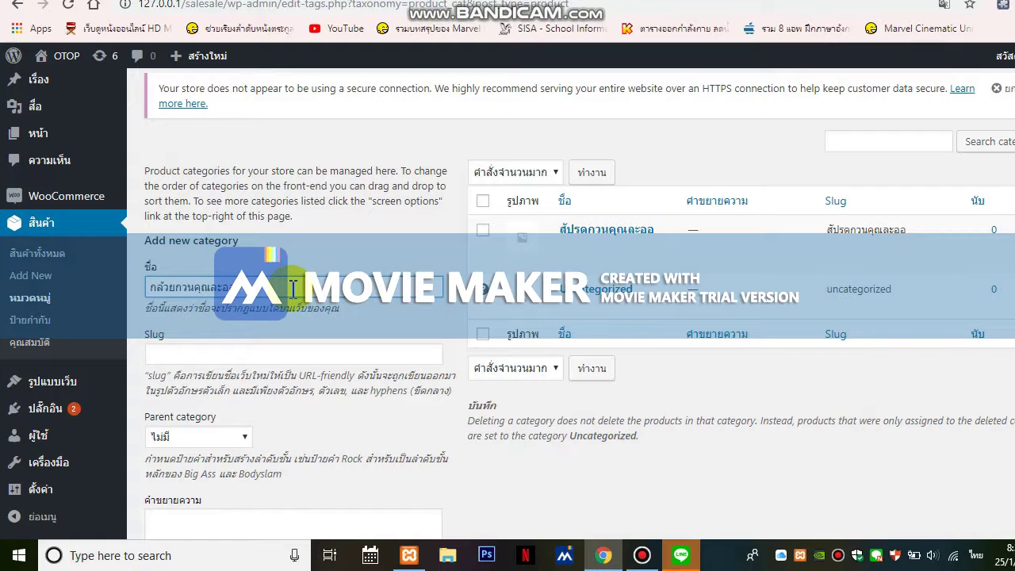
double_click(292, 287)
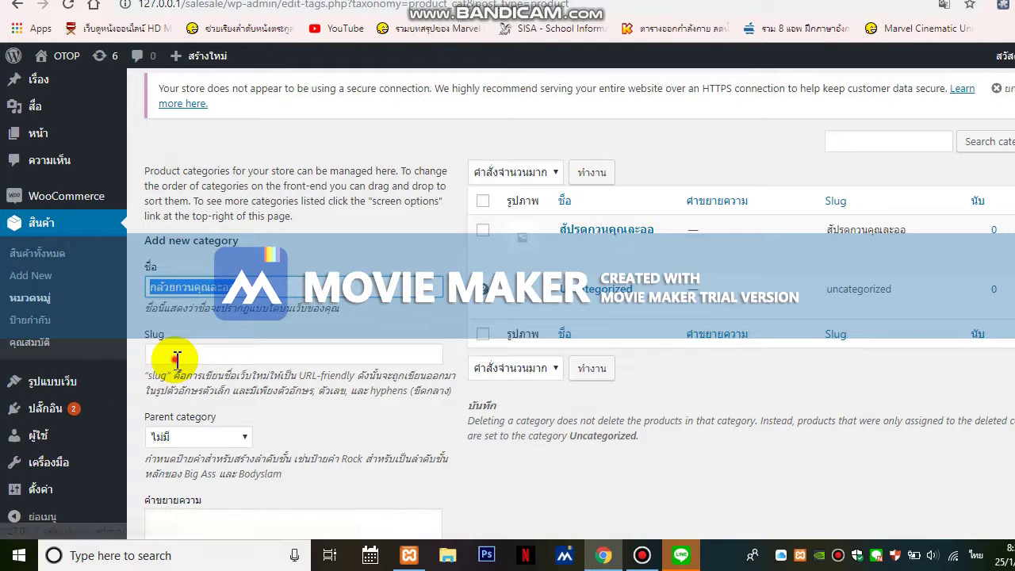
left_click(176, 356)
scroll(238, 325, "down", 4)
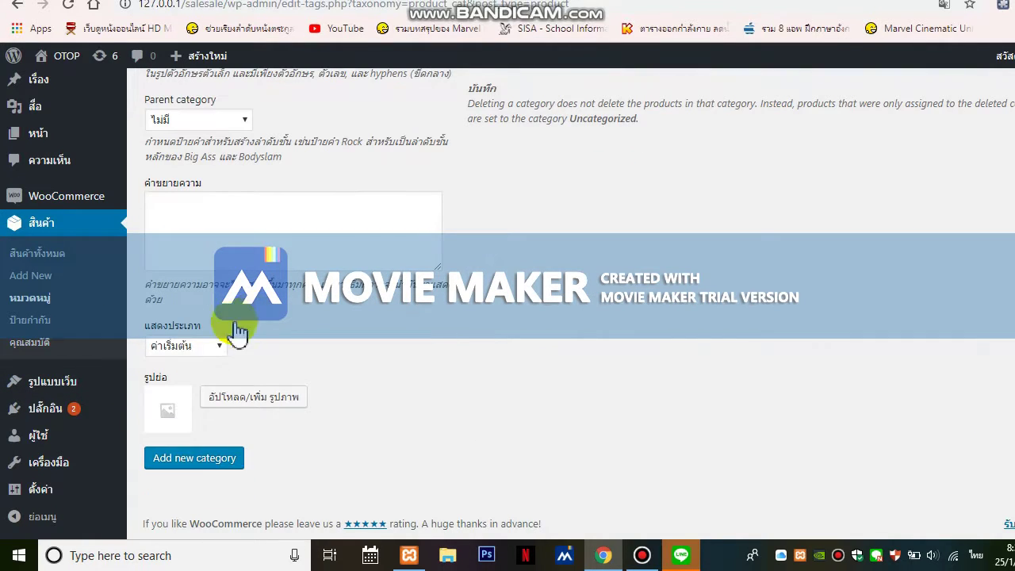
left_click(192, 458)
scroll(243, 415, "up", 4)
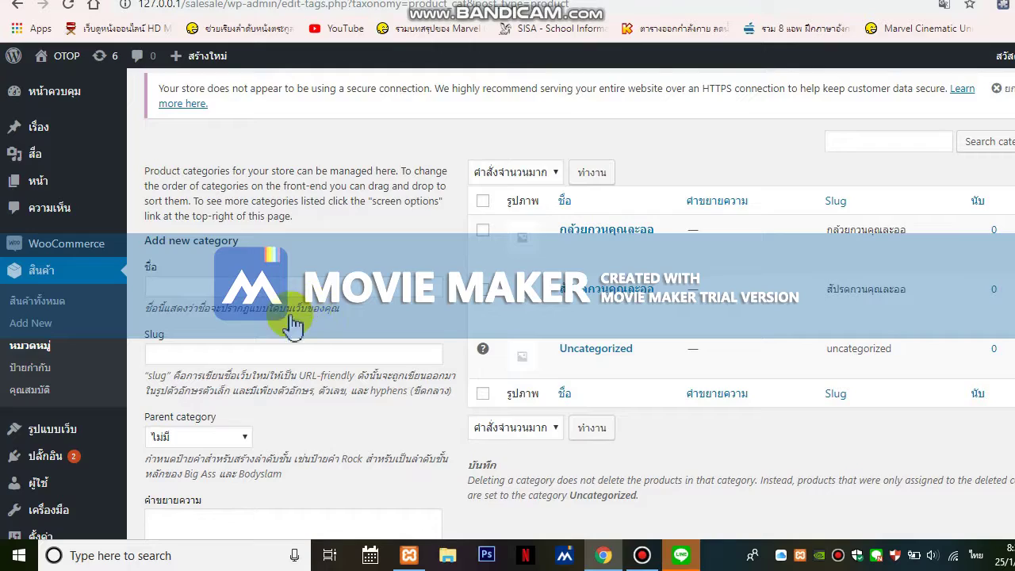
Open the page for adding a new product.
scroll(202, 333, "down", 4)
scroll(197, 331, "up", 3)
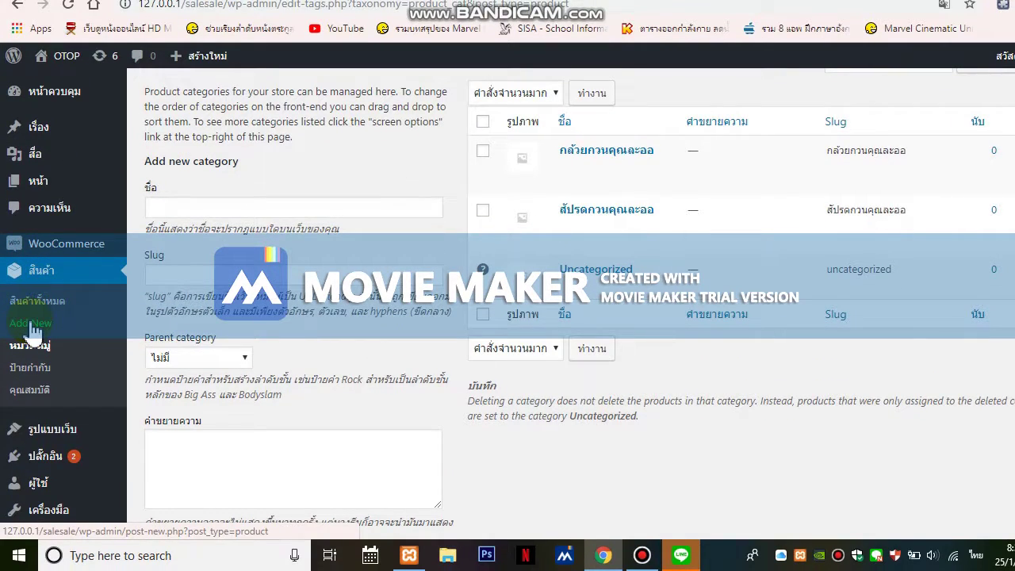
left_click(32, 325)
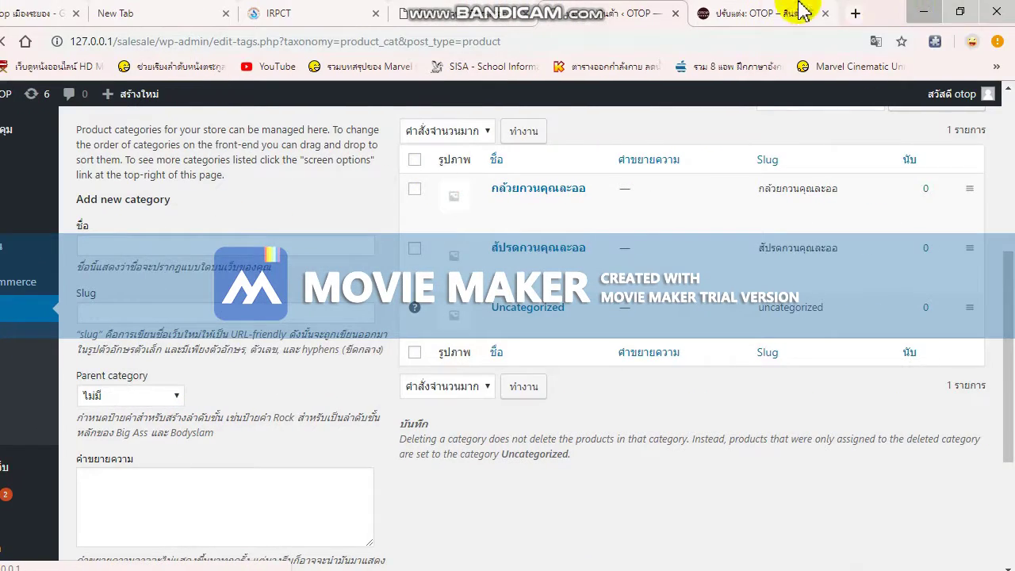
Reload the theme customizer in its browser tab and examine the site preview and its navigation menu.
left_click(803, 11)
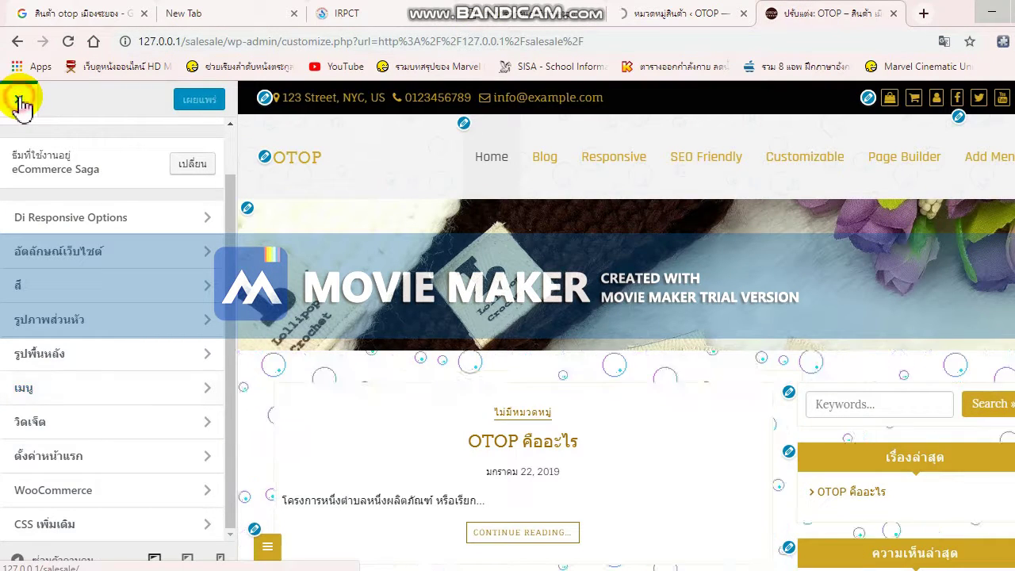
left_click(67, 41)
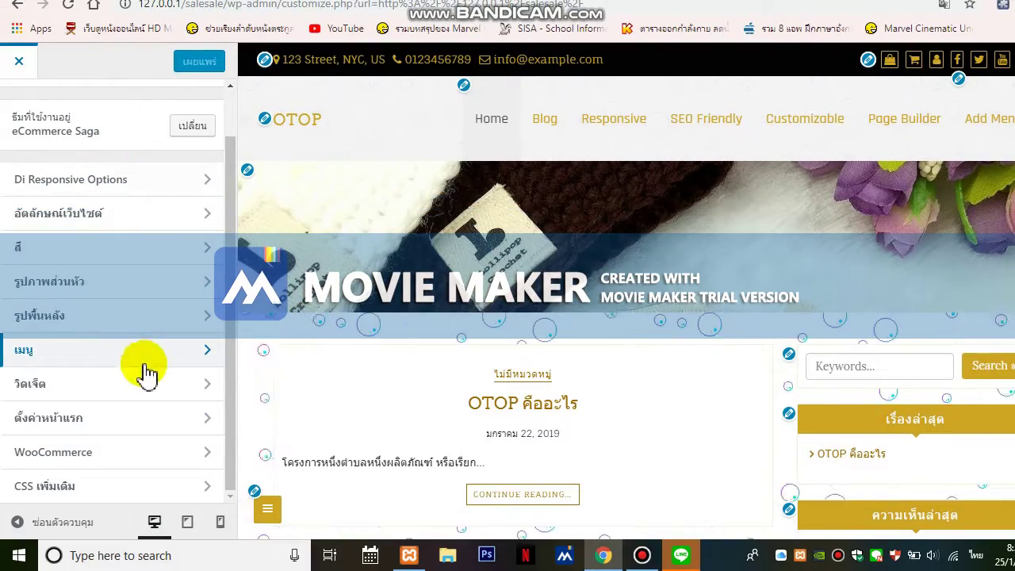
scroll(143, 341, "up", 1)
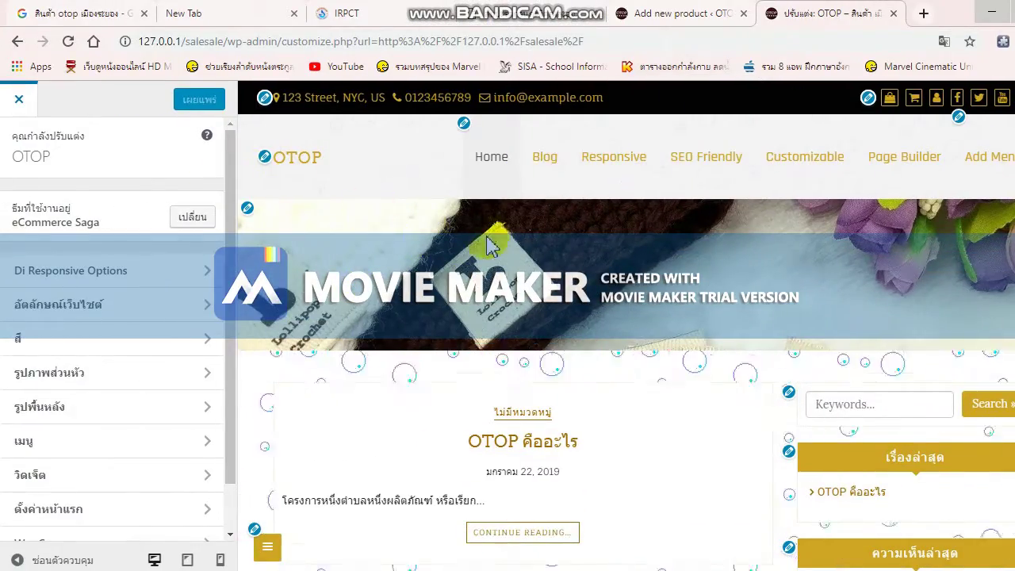
scroll(489, 245, "down", 3)
scroll(510, 253, "up", 3)
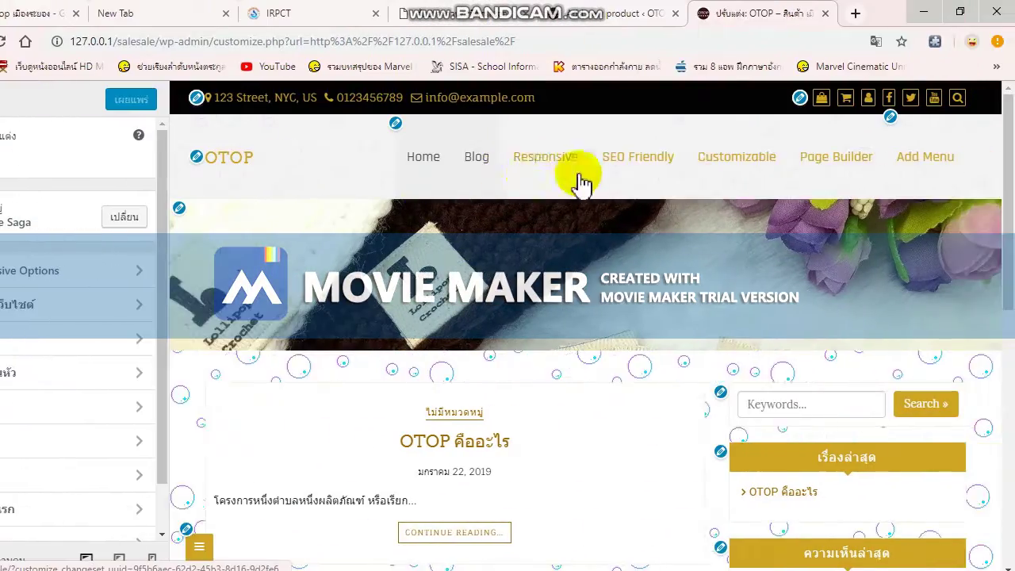
Return to the shop admin tab and open the menu management page with the menu main.
left_click(587, 9)
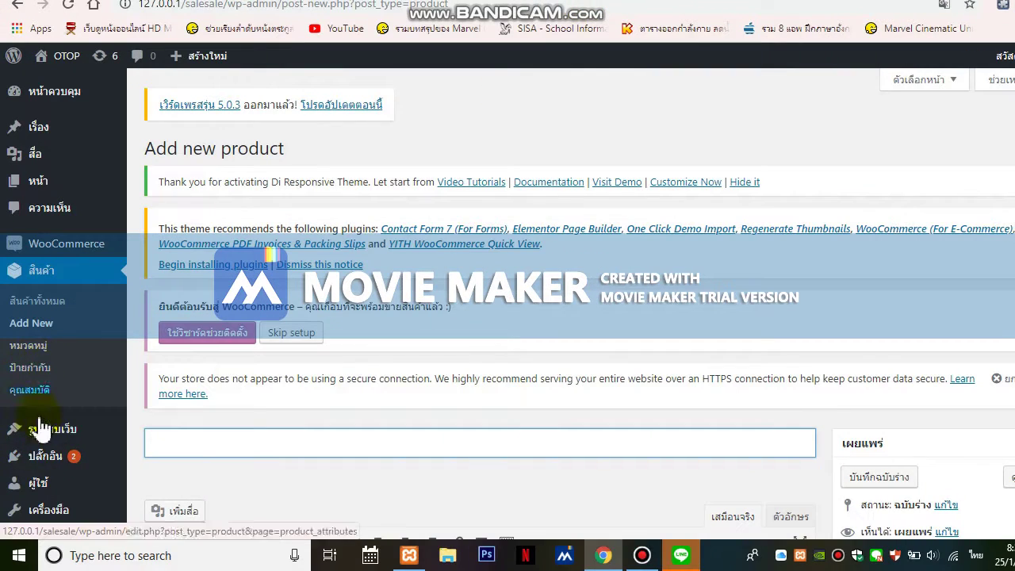
mouse_move(3, 471)
left_click(158, 383)
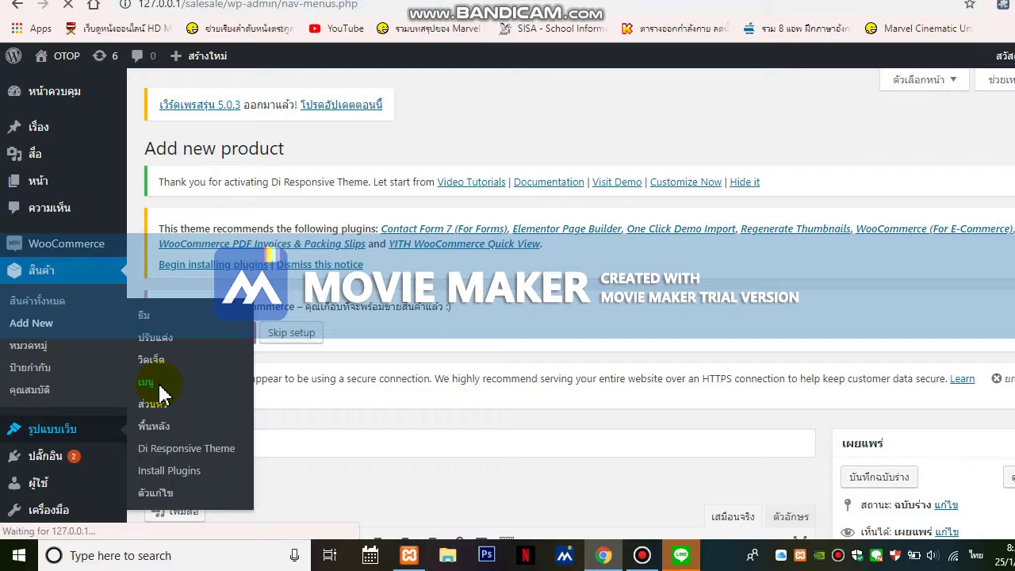
scroll(341, 353, "down", 3)
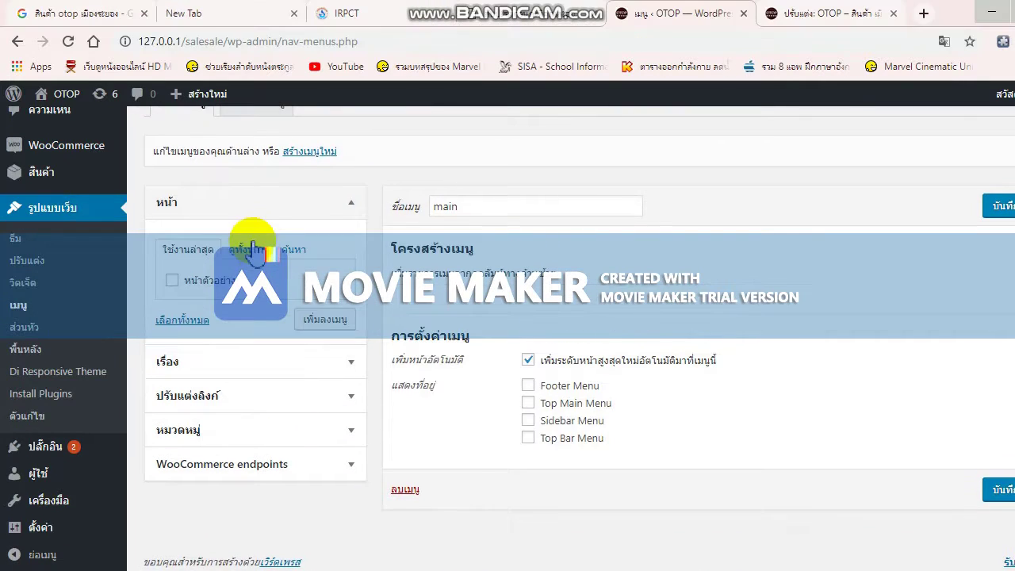
Check all pages and all categories that can be added to the menu main.
left_click(247, 221)
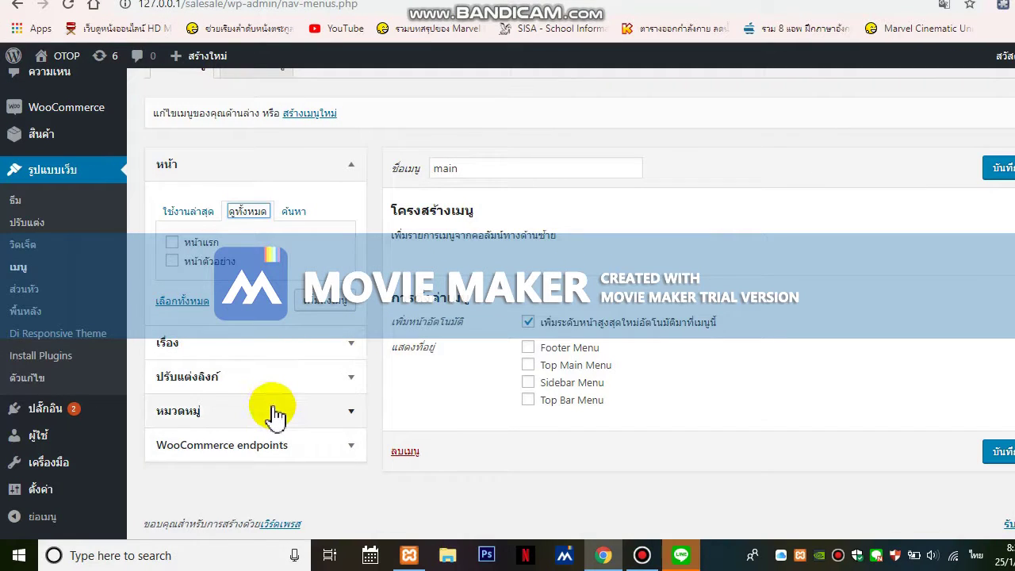
left_click(271, 413)
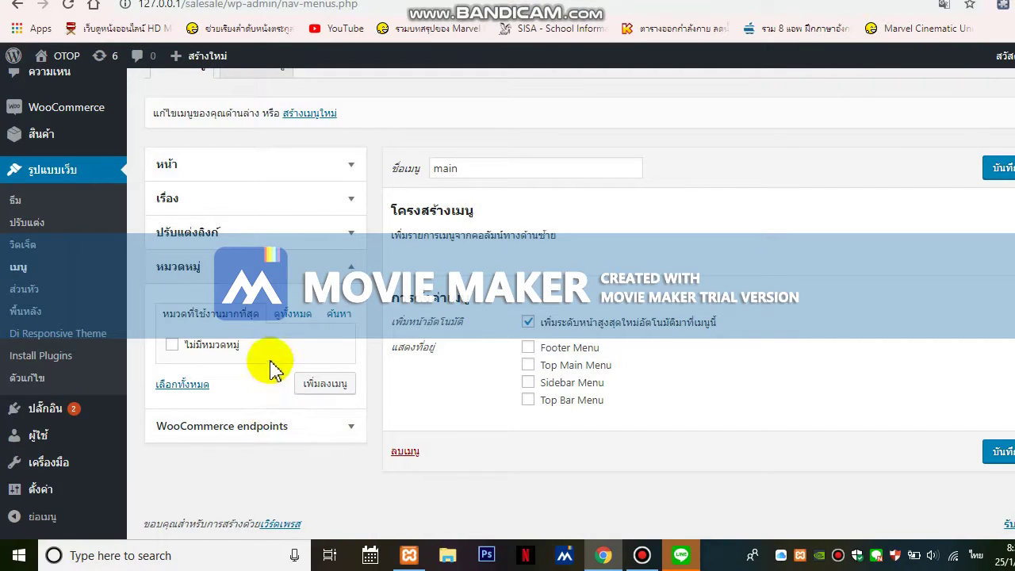
left_click(282, 315)
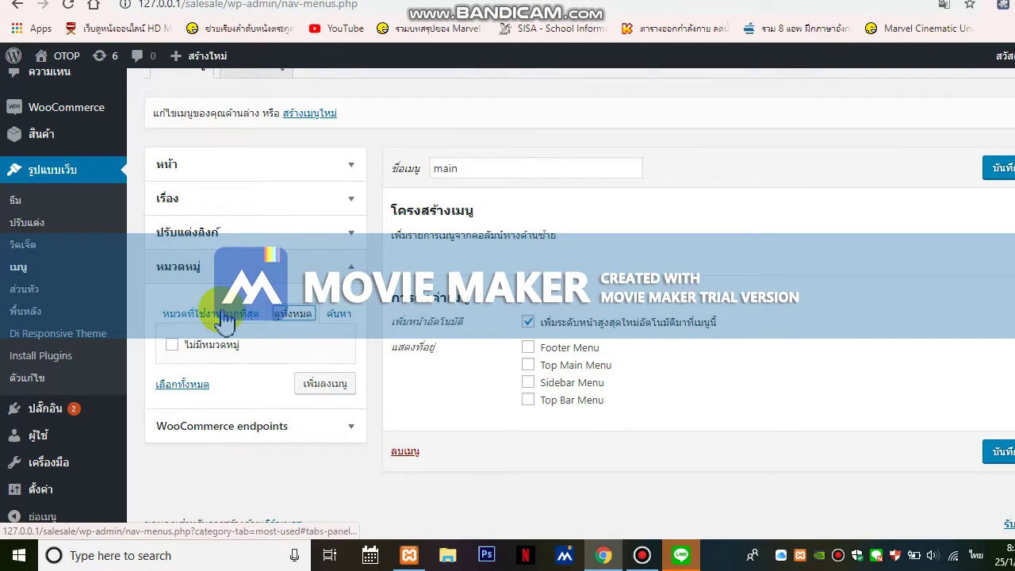
left_click(214, 315)
left_click(229, 274)
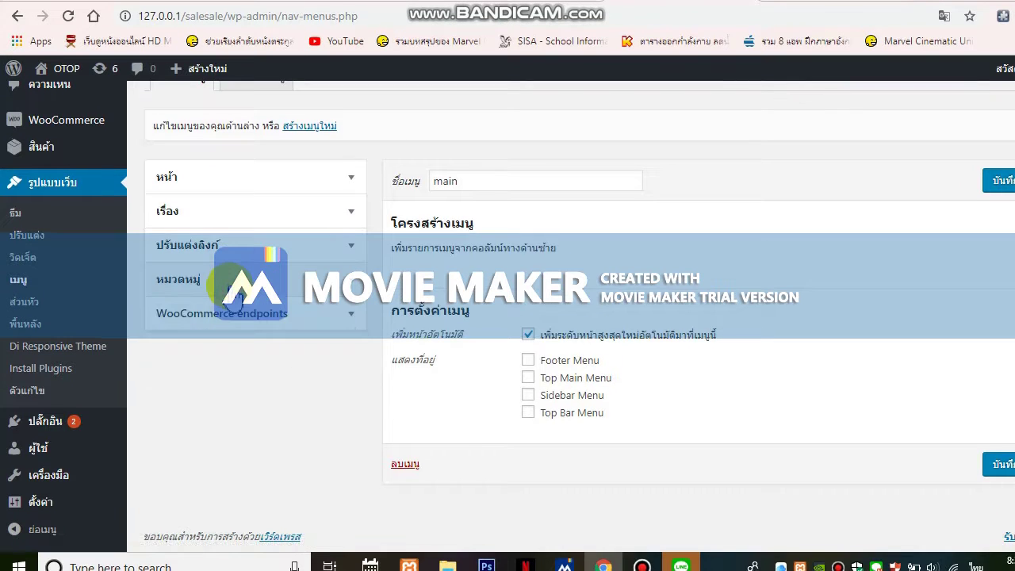
left_click(230, 290)
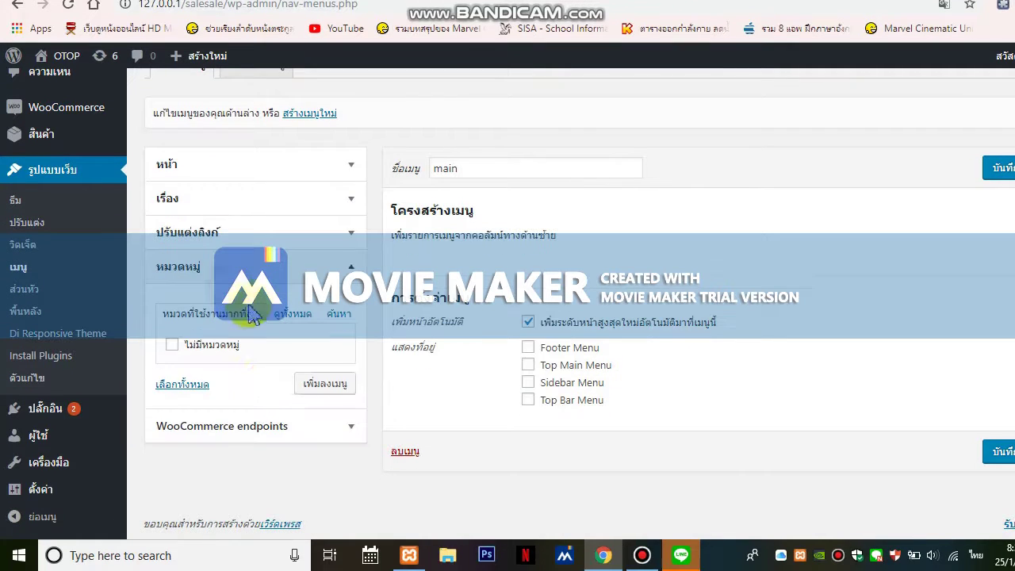
Check the WooCommerce endpoints and custom link options available for the menu main.
left_click(268, 442)
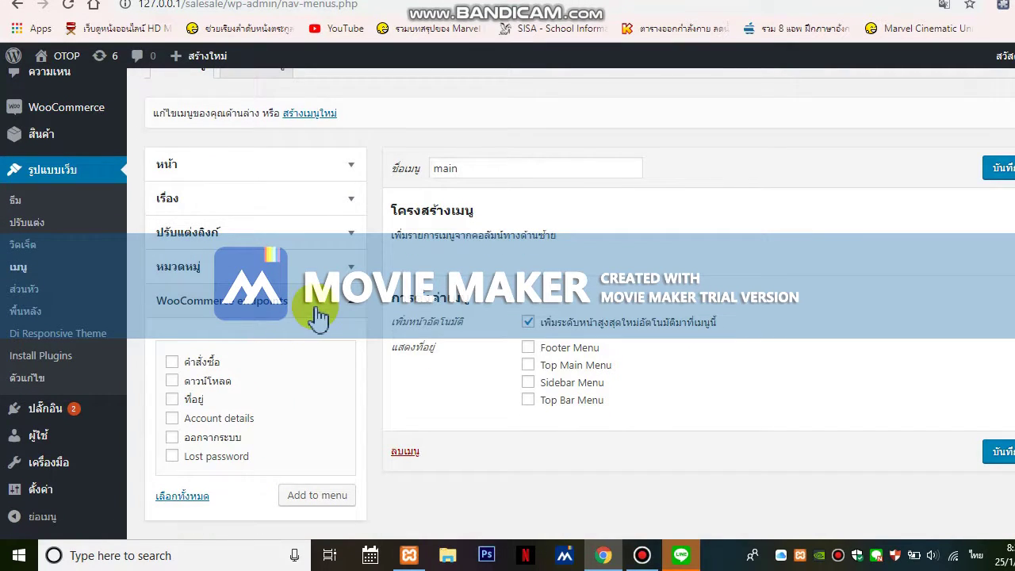
left_click(316, 238)
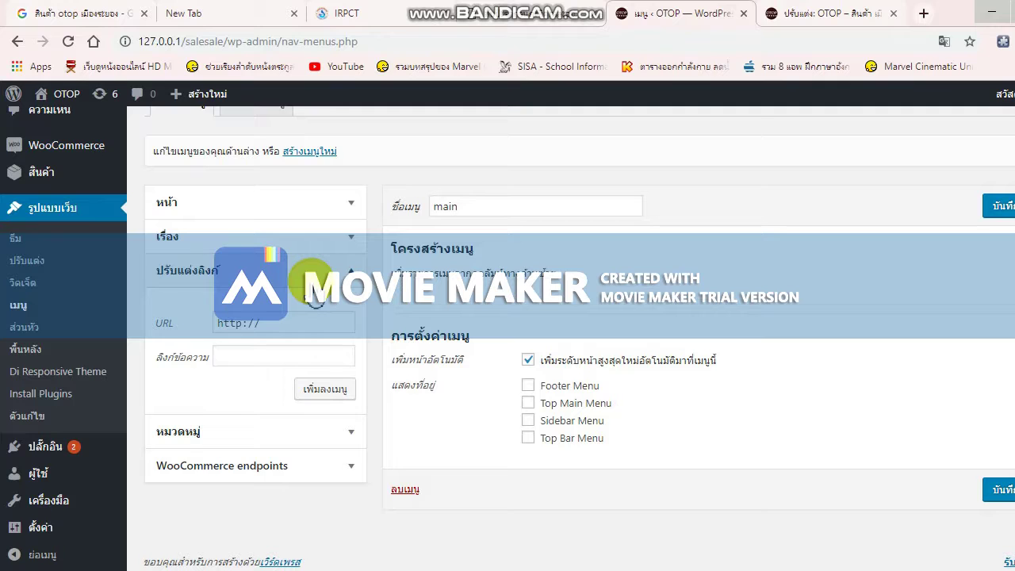
left_click(314, 274)
scroll(50, 278, "up", 3)
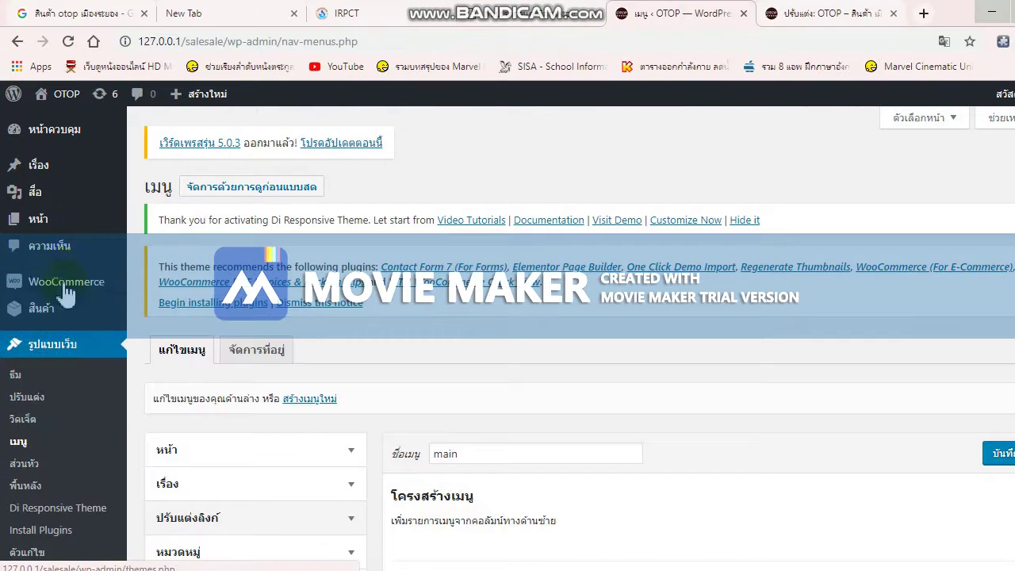
Open the product categories page and check the shop's existing categories.
mouse_move(68, 282)
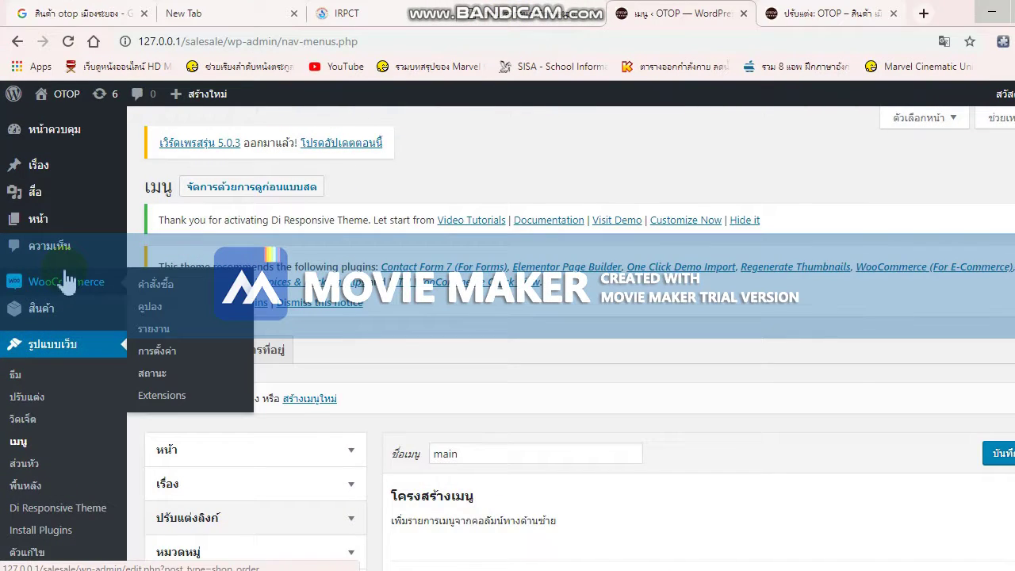
mouse_move(75, 308)
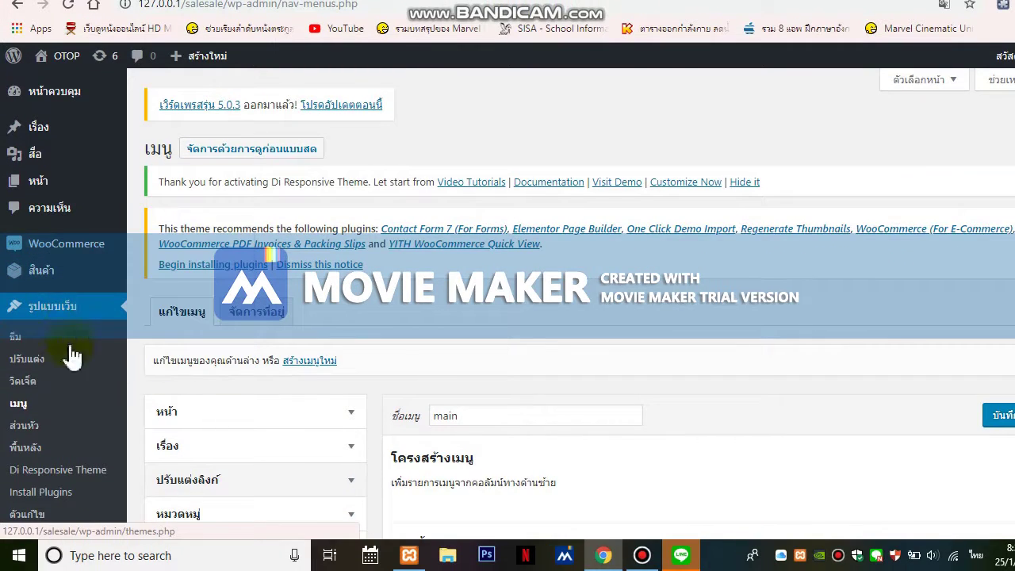
right_click(56, 400)
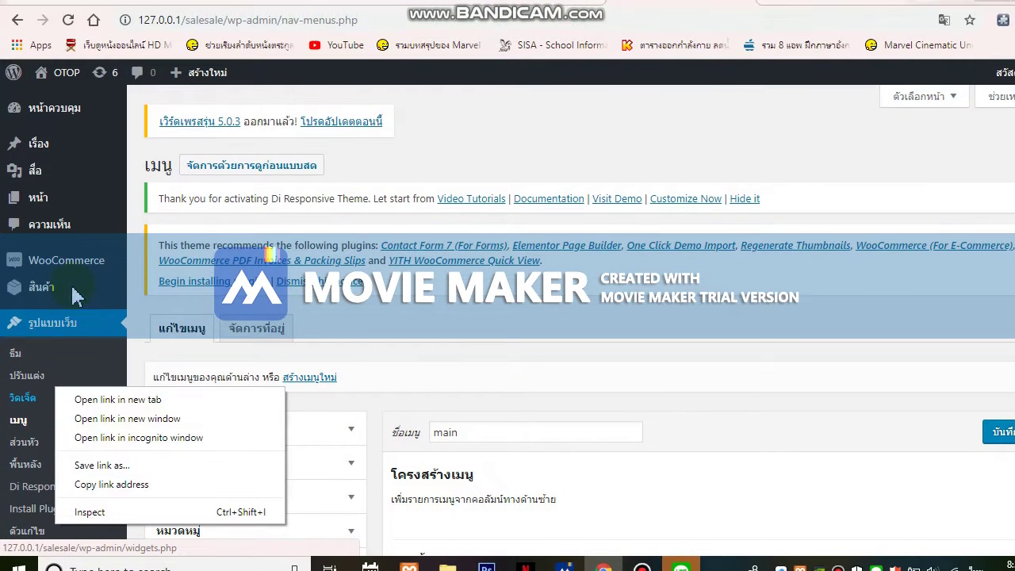
left_click(75, 313)
left_click(156, 315)
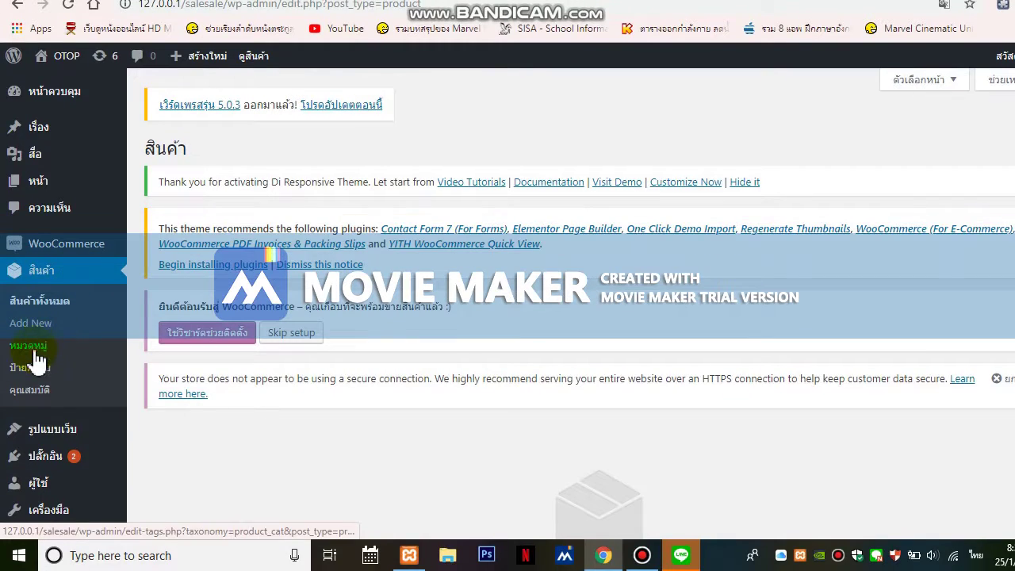
left_click(29, 346)
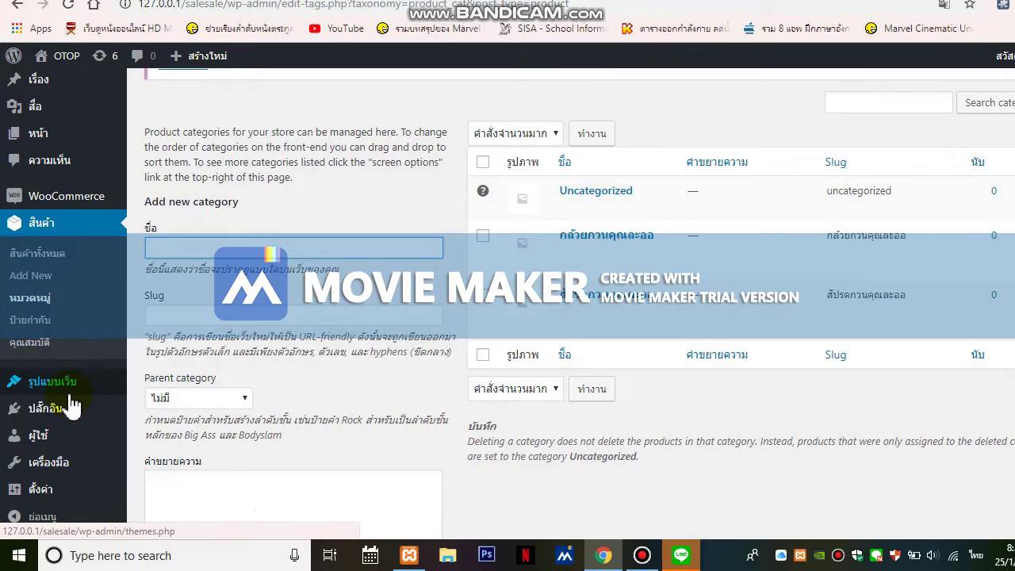
Go back to the menu management page and recheck the posts, custom links and all post categories available for the menu.
mouse_move(56, 420)
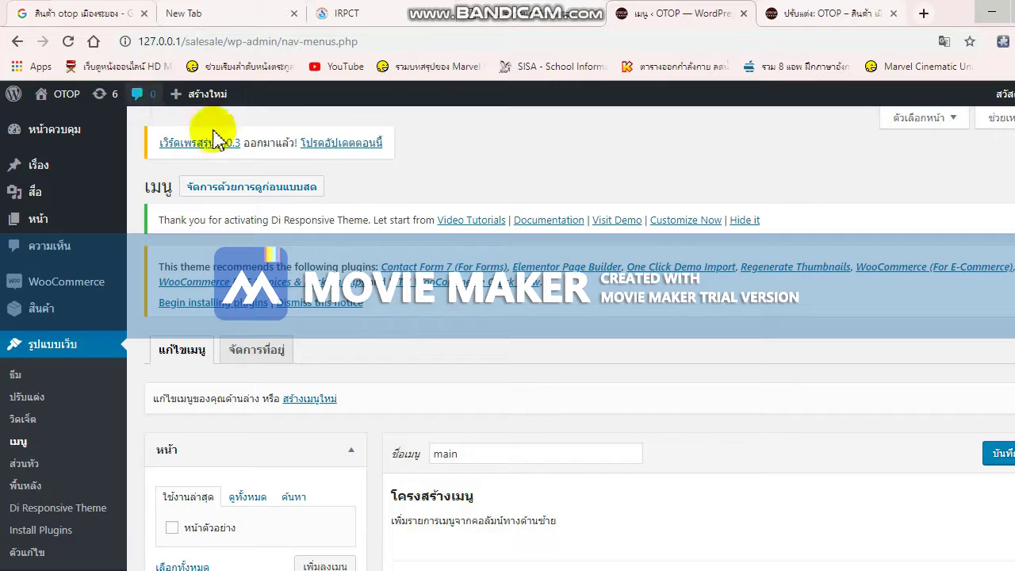
scroll(341, 173, "down", 3)
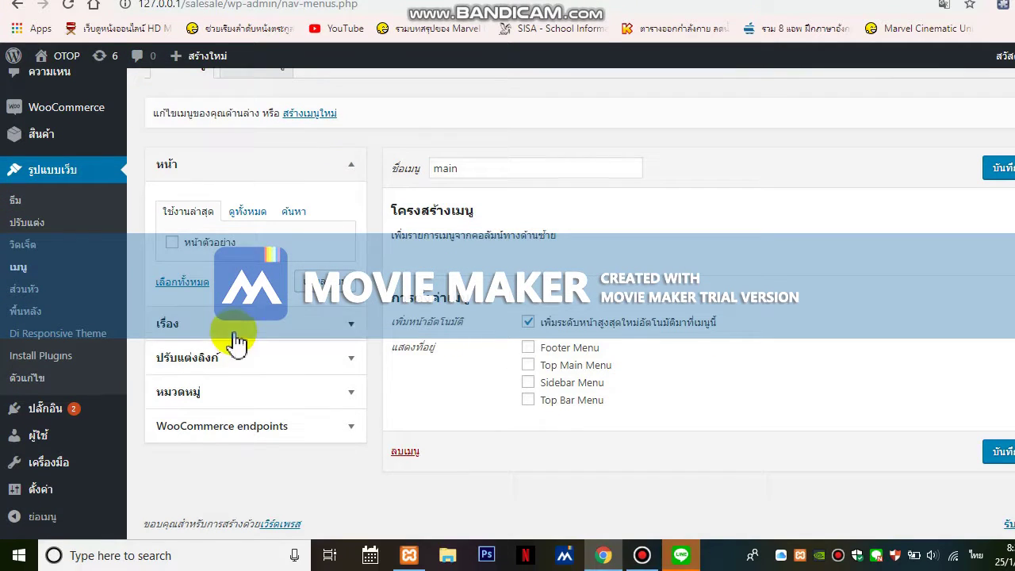
left_click(233, 365)
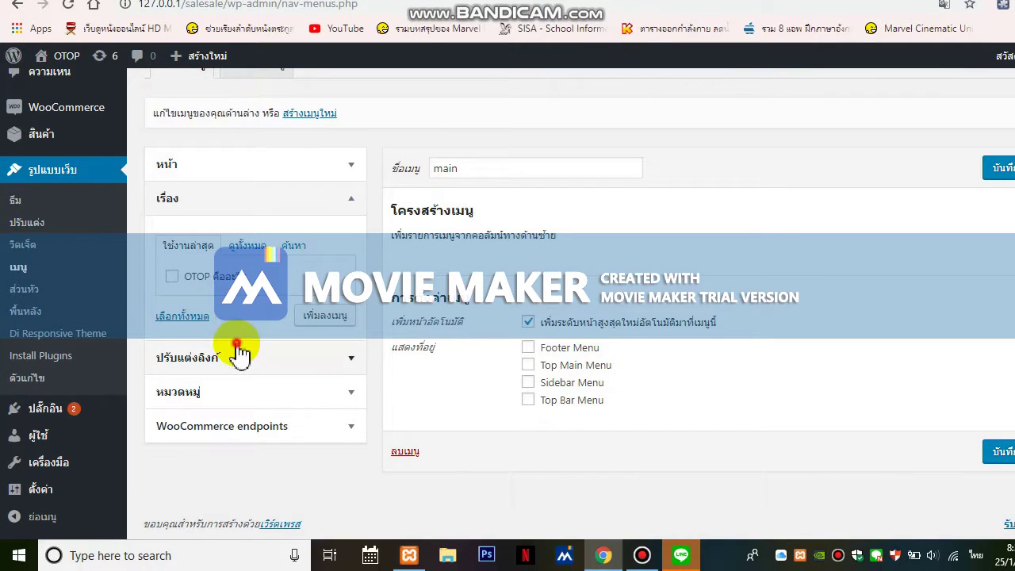
left_click(238, 355)
left_click(249, 379)
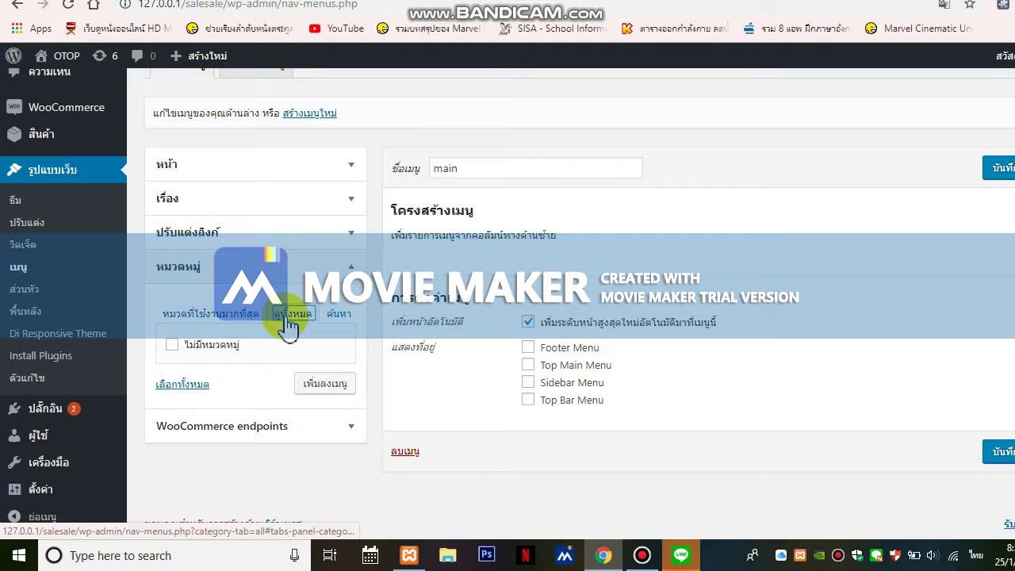
left_click(346, 318)
left_click(242, 317)
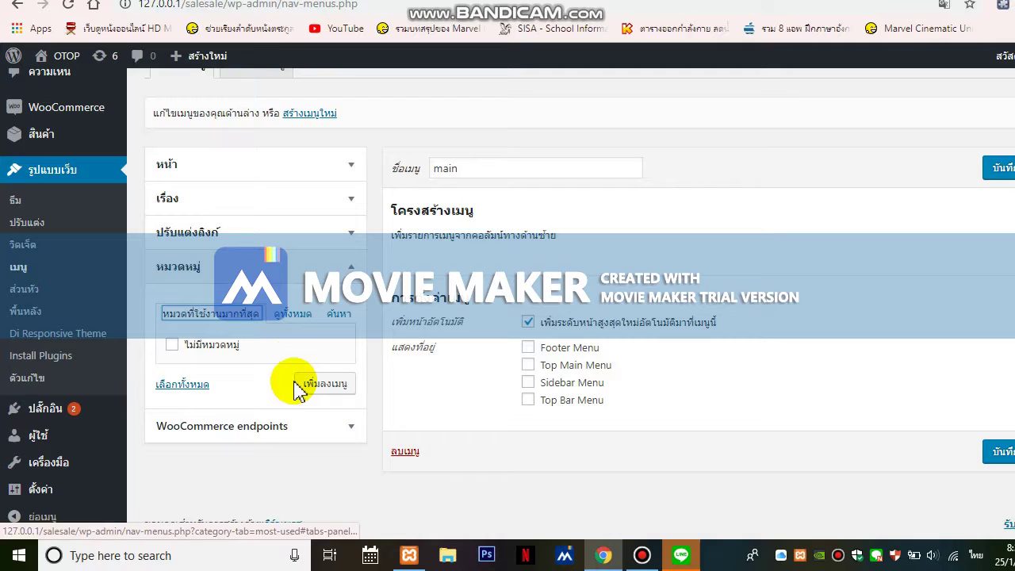
left_click(292, 313)
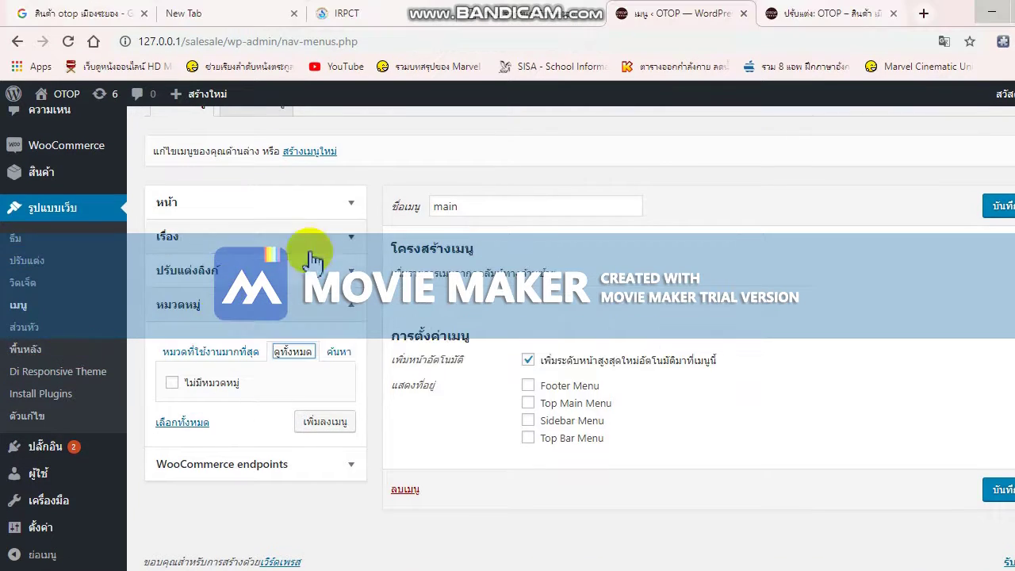
Switch to the theme customizer's browser tab and close the customizer to open the live site.
scroll(325, 262, "up", 4)
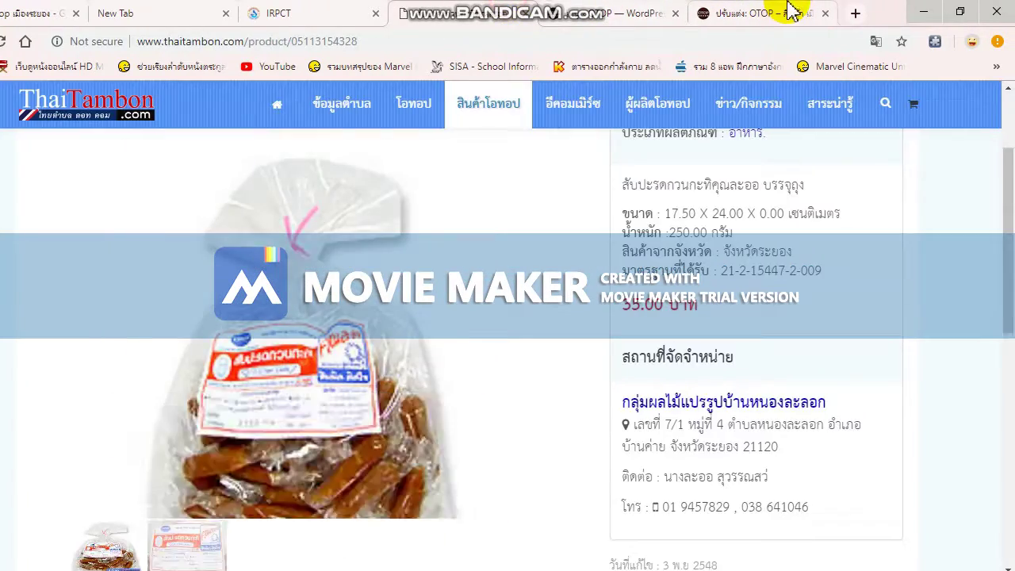
left_click(789, 12)
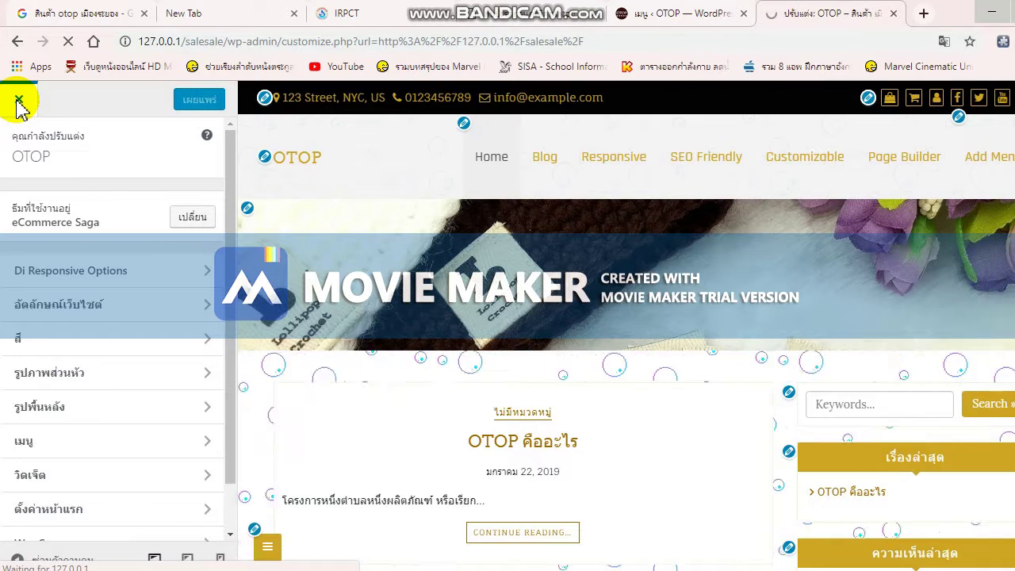
left_click(19, 103)
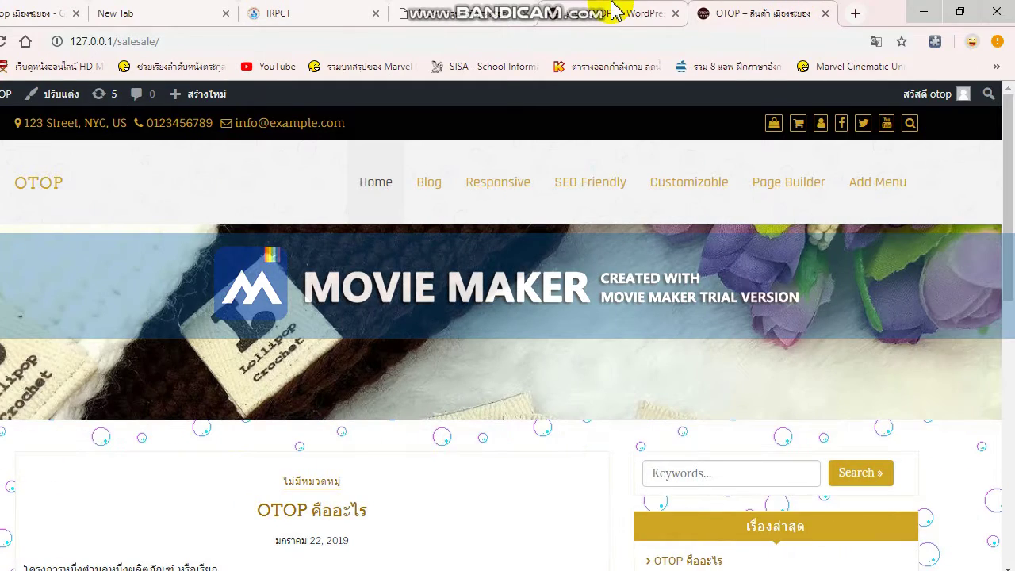
Return to the shop admin tab, glance at the themes page and review the product categories with the form for adding one.
left_click(635, 13)
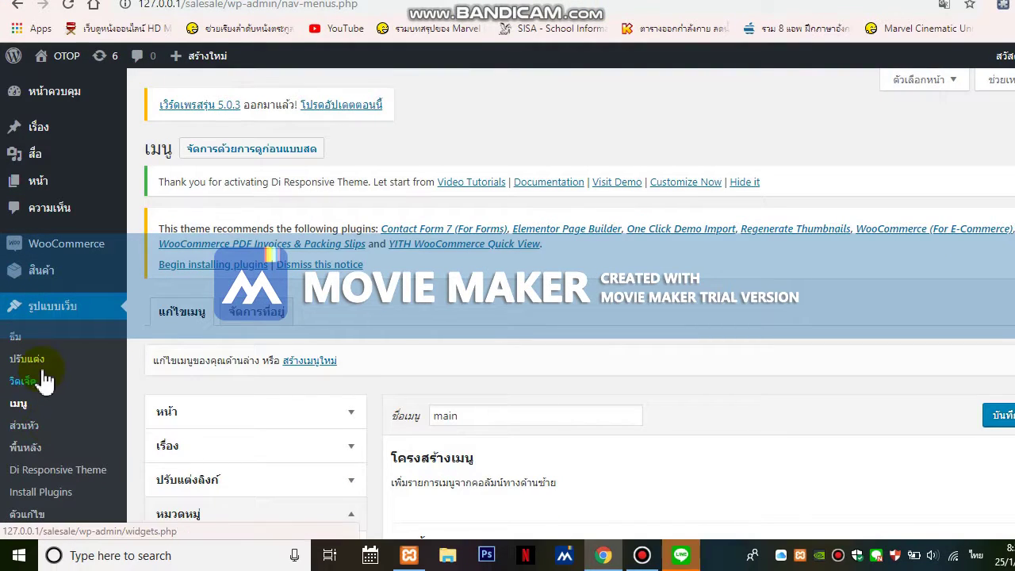
right_click(87, 310)
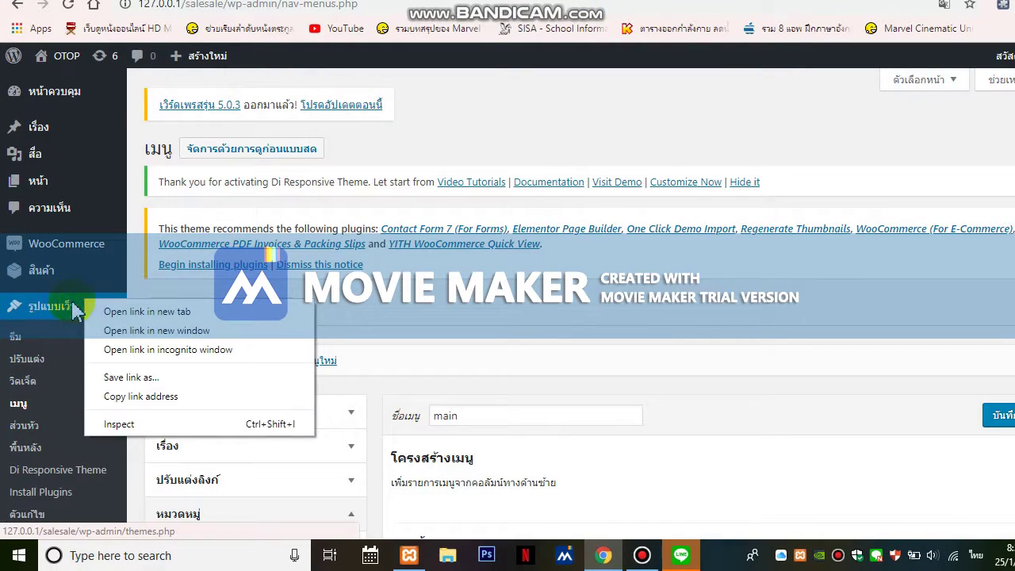
left_click(68, 336)
mouse_move(74, 274)
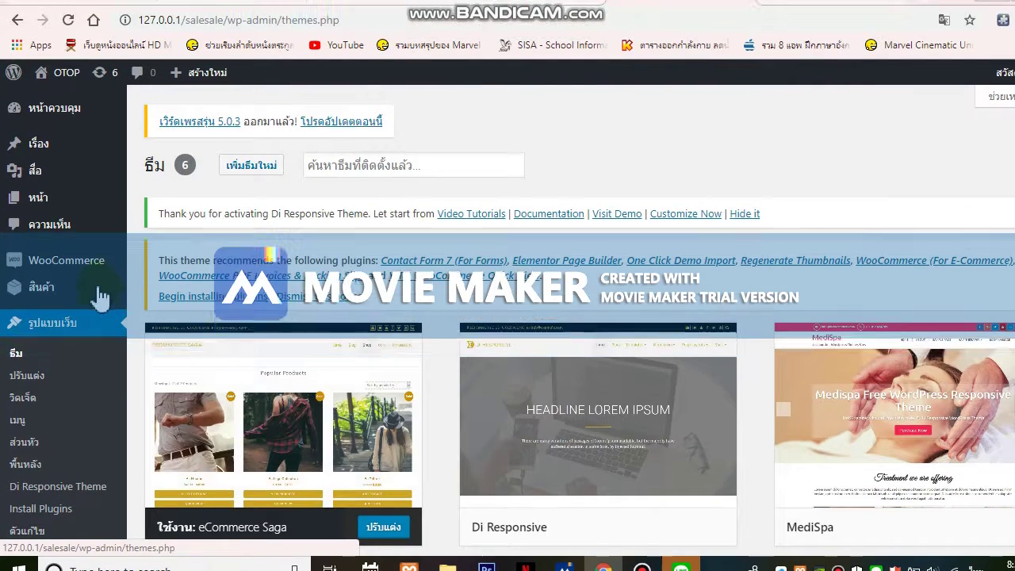
mouse_move(79, 270)
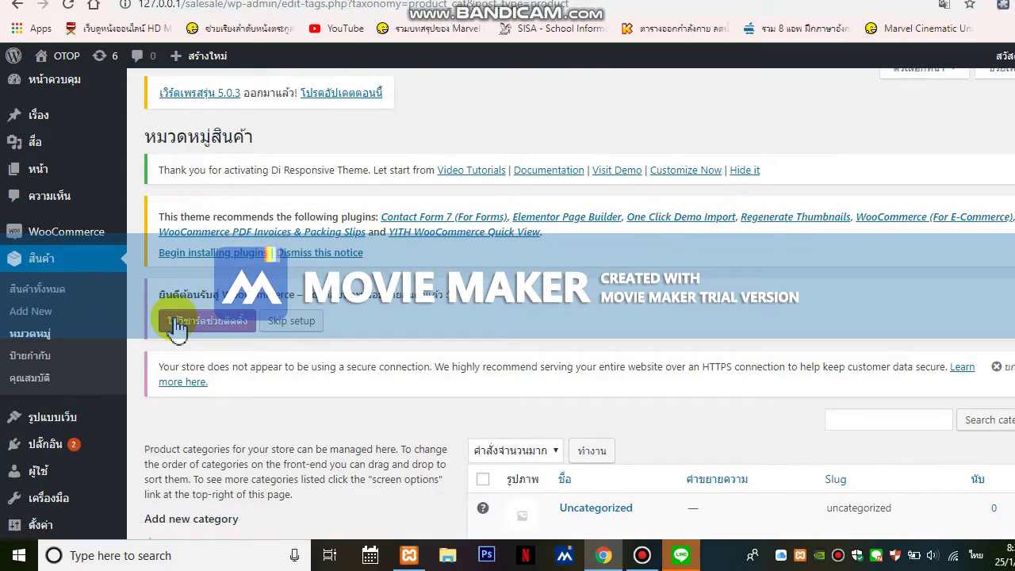
scroll(199, 333, "down", 4)
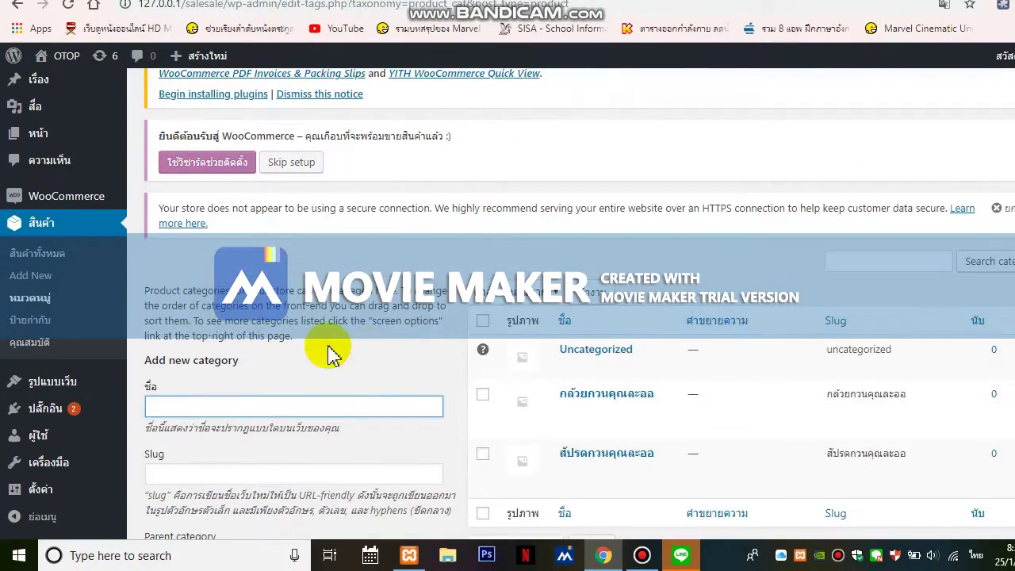
scroll(361, 352, "down", 3)
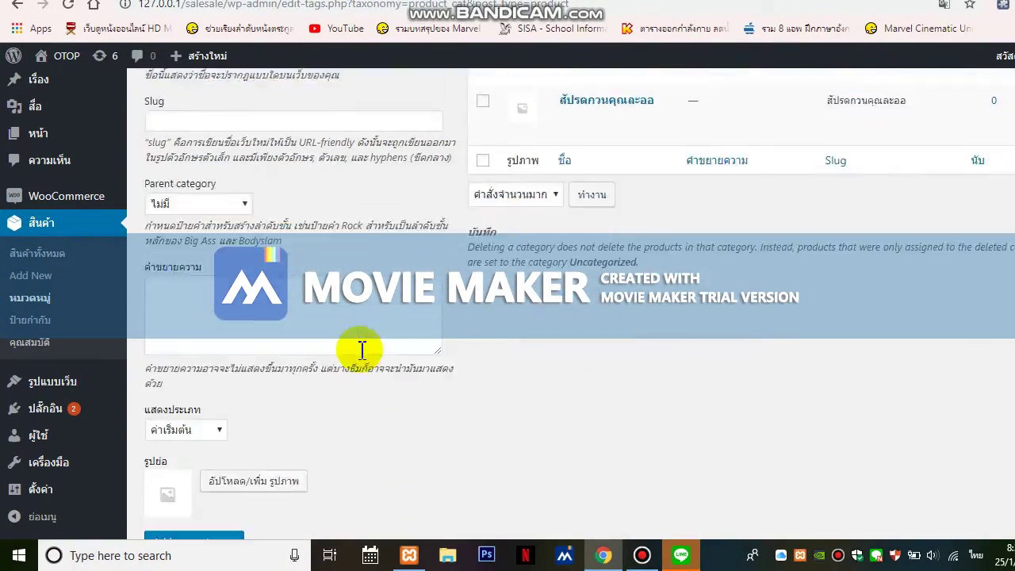
scroll(362, 352, "up", 2)
Reopen the menu management page and enable the สินค้า (products) and หมวดหมู่สินค้า (product categories) boxes in its screen options.
mouse_move(82, 440)
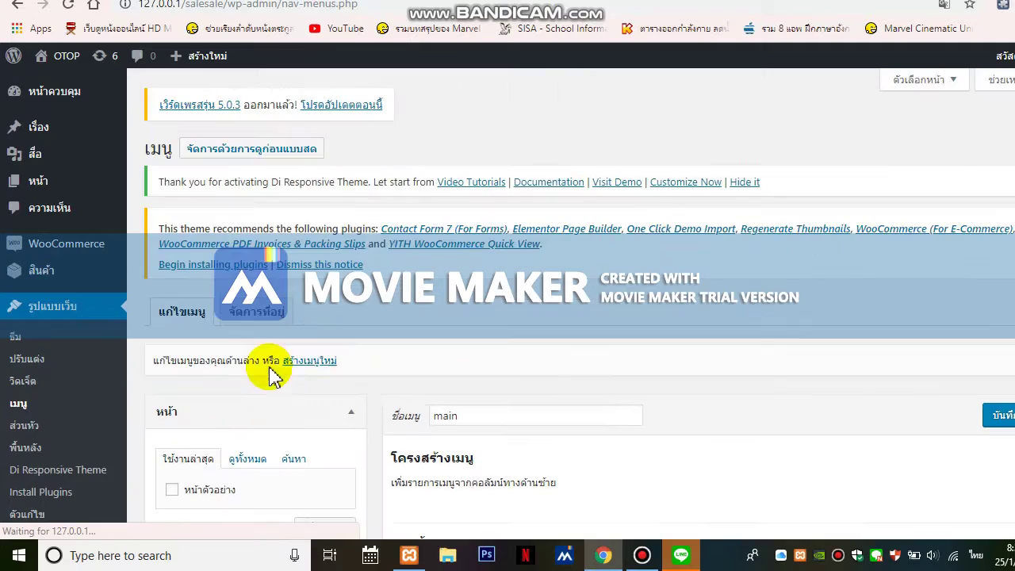
scroll(352, 341, "down", 3)
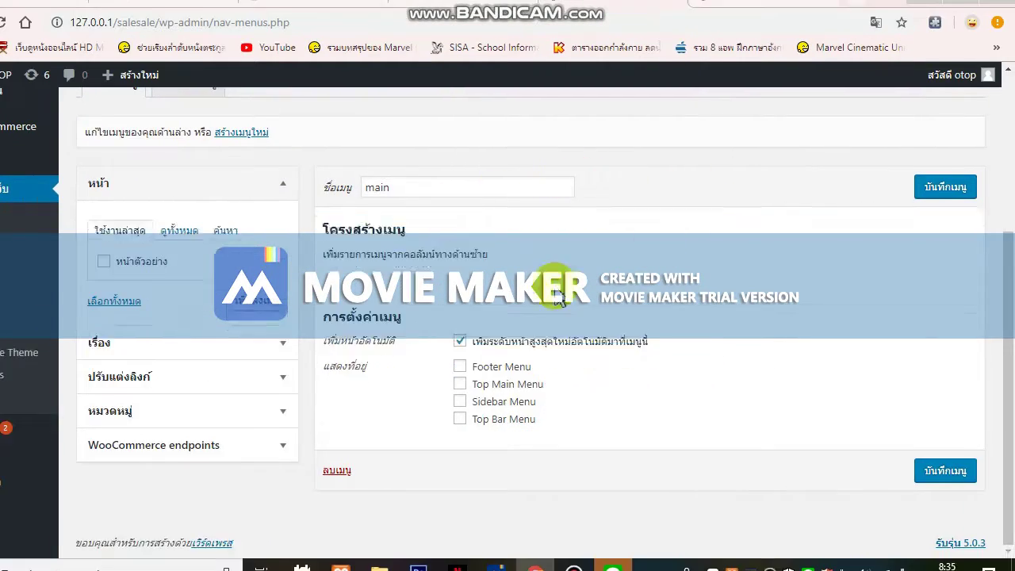
scroll(573, 332, "up", 3)
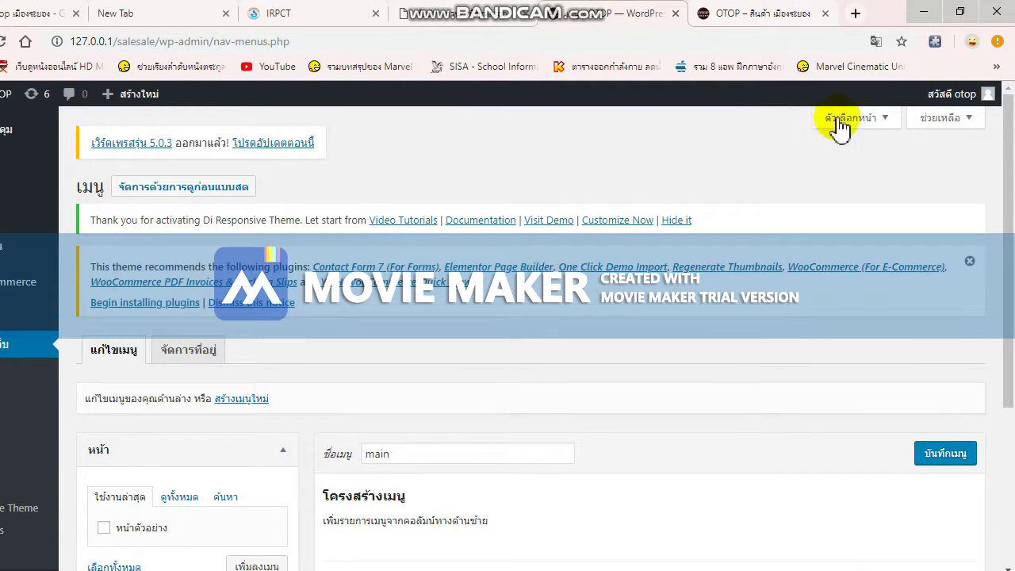
left_click(861, 84)
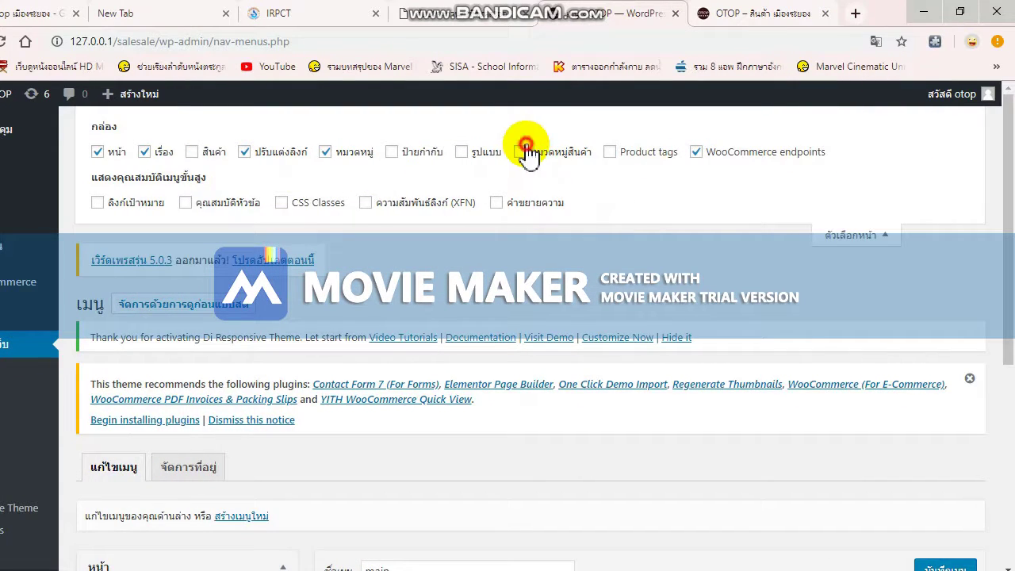
left_click(523, 152)
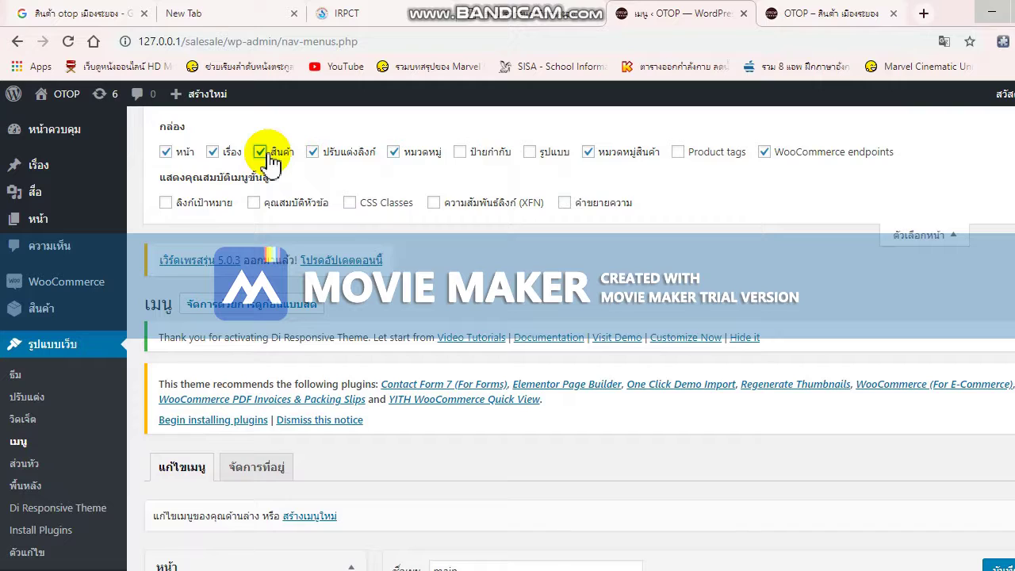
Add the product categories กล้วยกวนคุณละออ and สัปรดกวนคุณละออ to the menu main and save the menu.
scroll(284, 184, "down", 8)
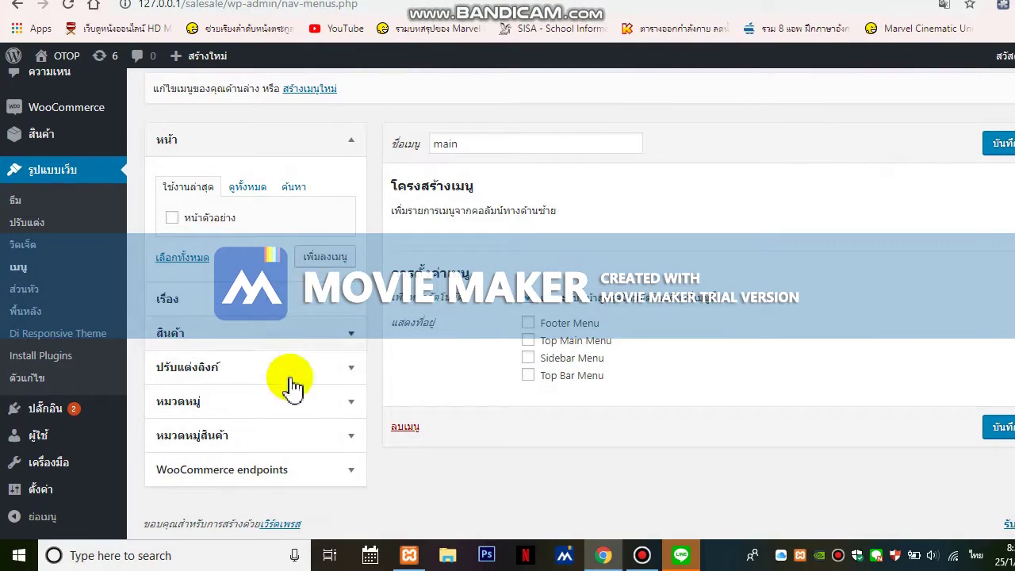
left_click(290, 409)
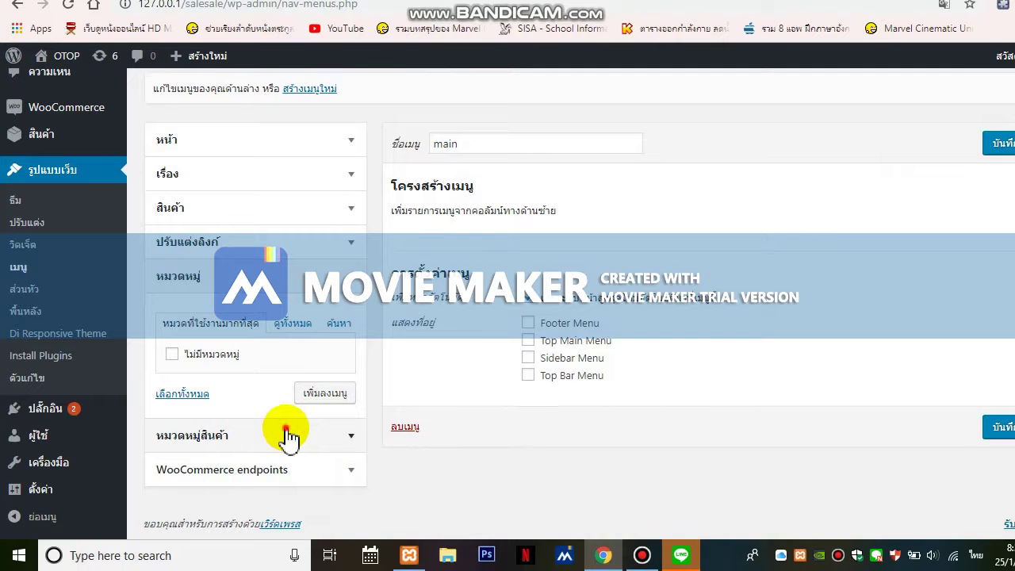
left_click(286, 434)
left_click(304, 366)
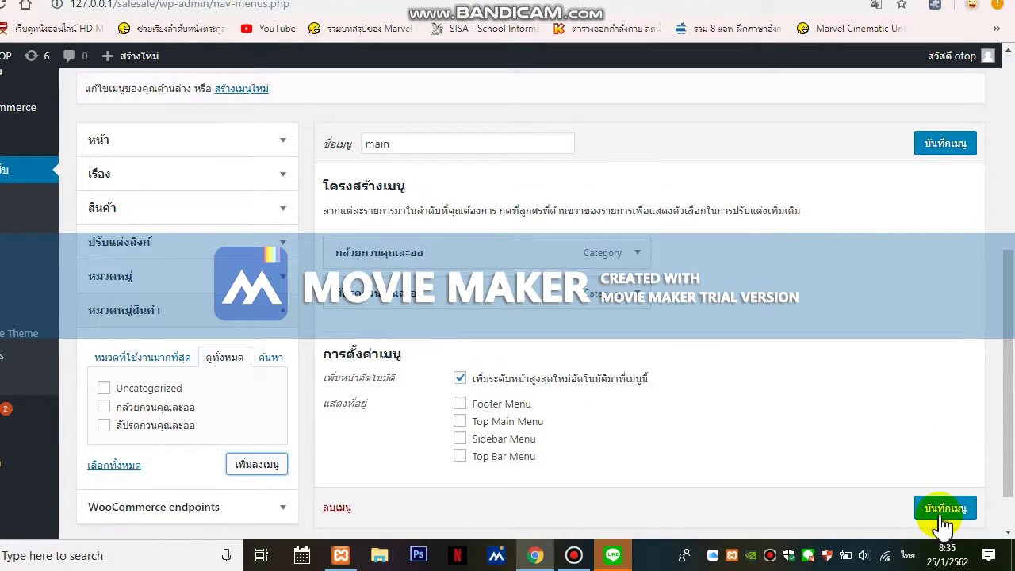
left_click(940, 512)
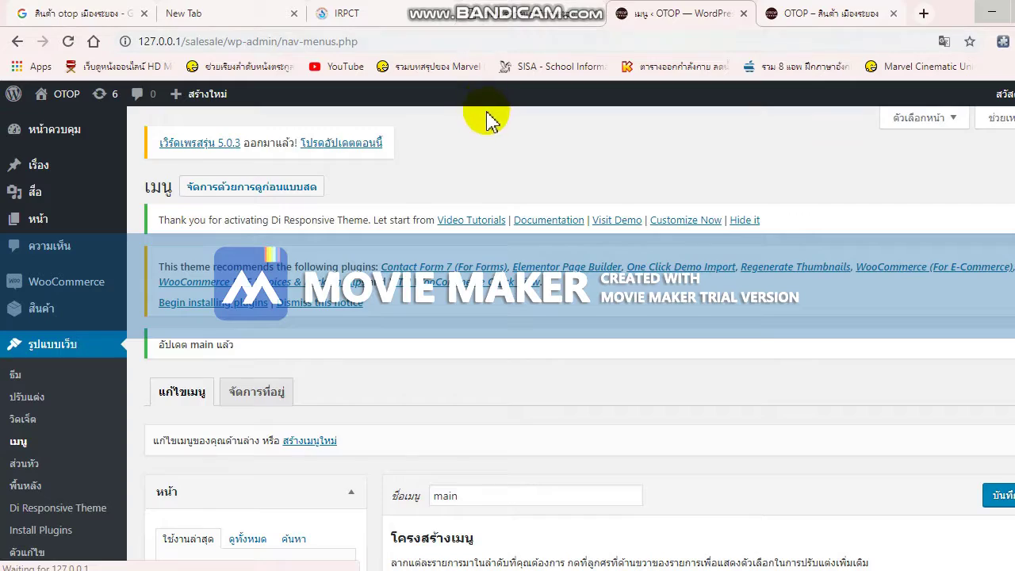
Review the saved menu structure, then switch to the live site's tab and check its navigation menu.
scroll(555, 317, "down", 5)
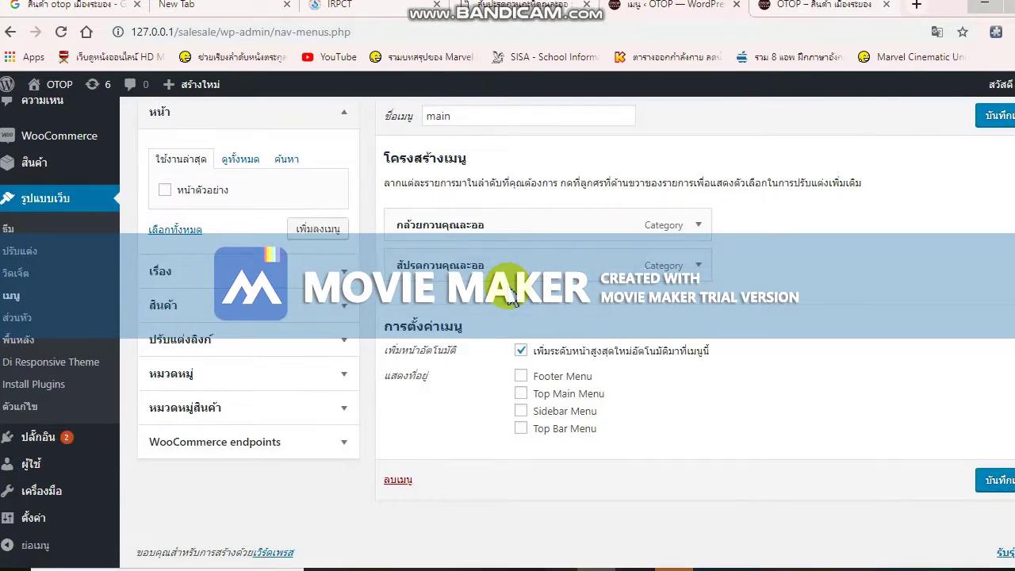
scroll(555, 317, "up", 5)
left_click(801, 13)
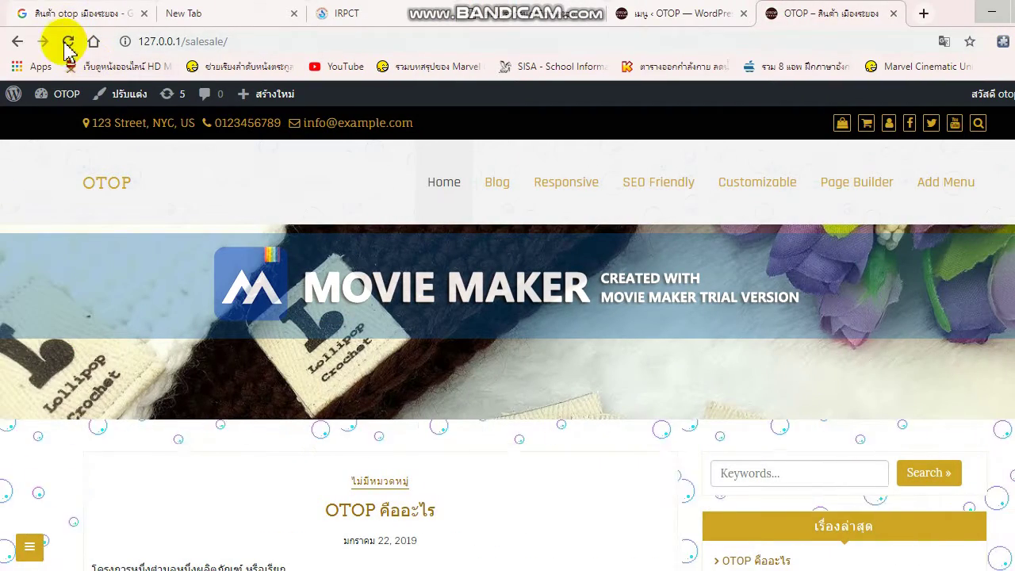
left_click(37, 41)
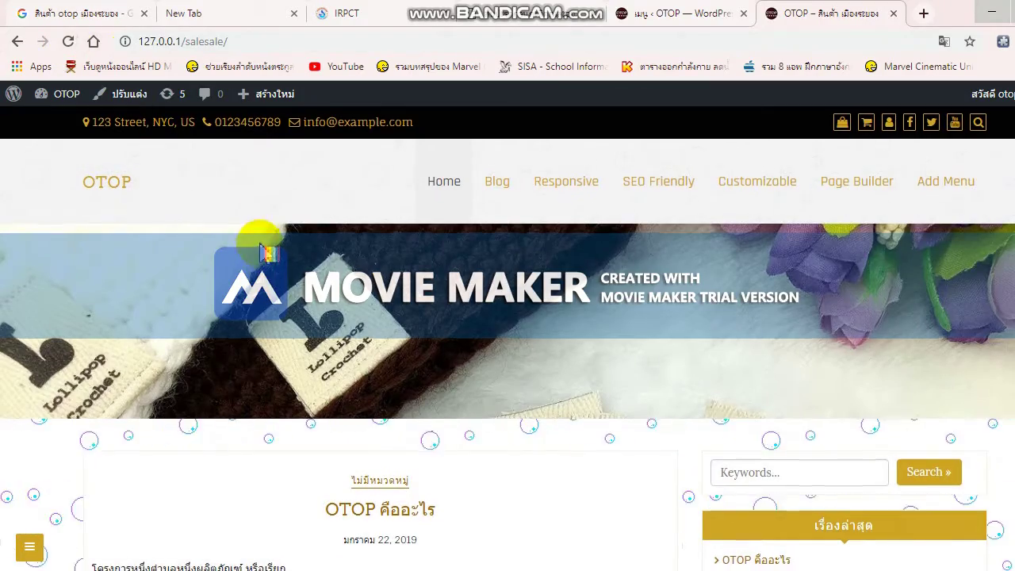
Look over the live site's home page, including its posts and sidebar widgets.
scroll(256, 238, "down", 5)
scroll(258, 242, "up", 5)
scroll(257, 235, "down", 4)
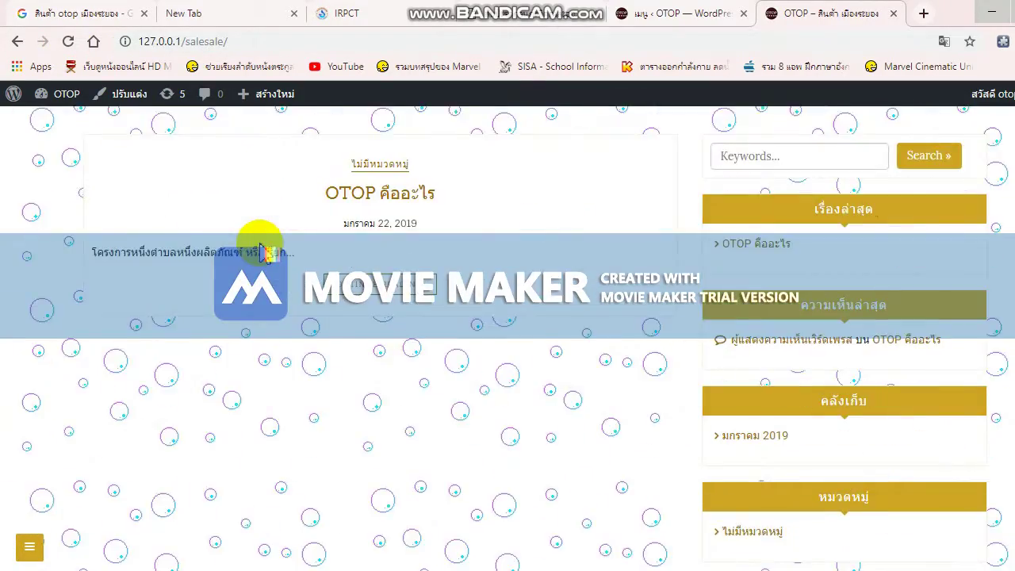
scroll(257, 236, "up", 4)
Return to the menu management page, save the menu main again and inspect the settings of its กล้วยกวนคุณละออ item.
left_click(663, 11)
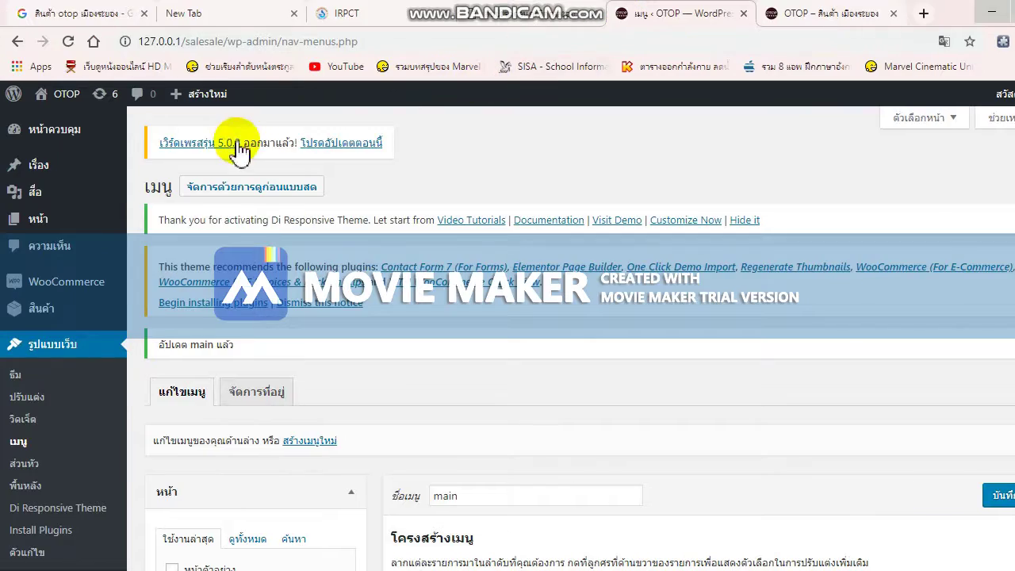
scroll(410, 314, "down", 5)
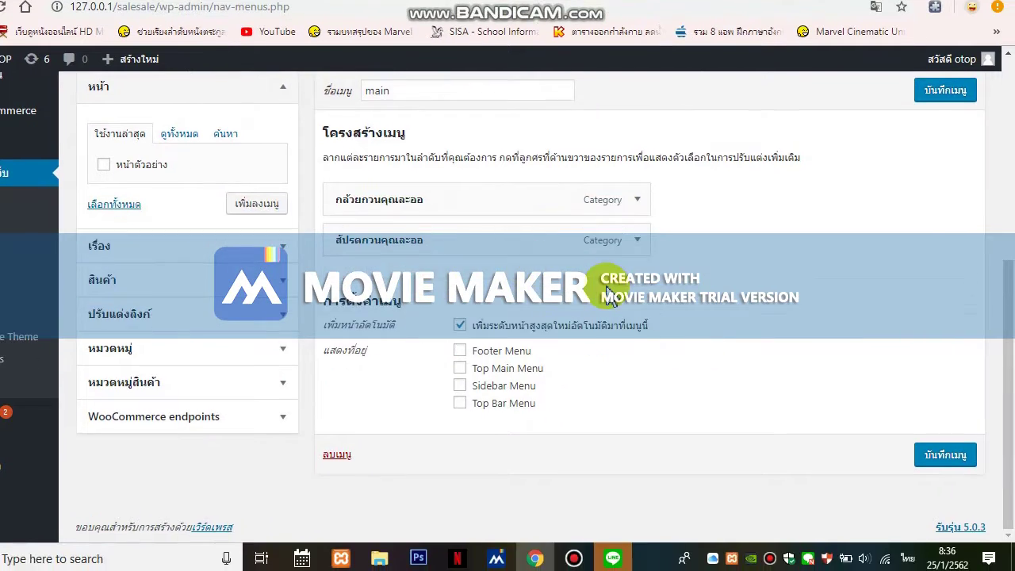
scroll(595, 301, "up", 3)
scroll(833, 304, "down", 3)
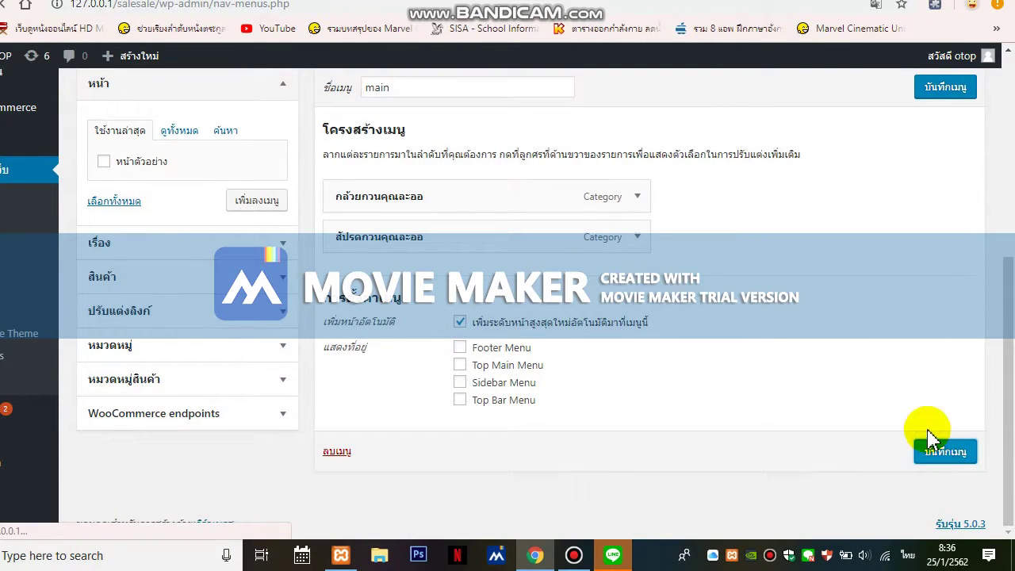
scroll(932, 441, "up", 1)
scroll(928, 435, "up", 5)
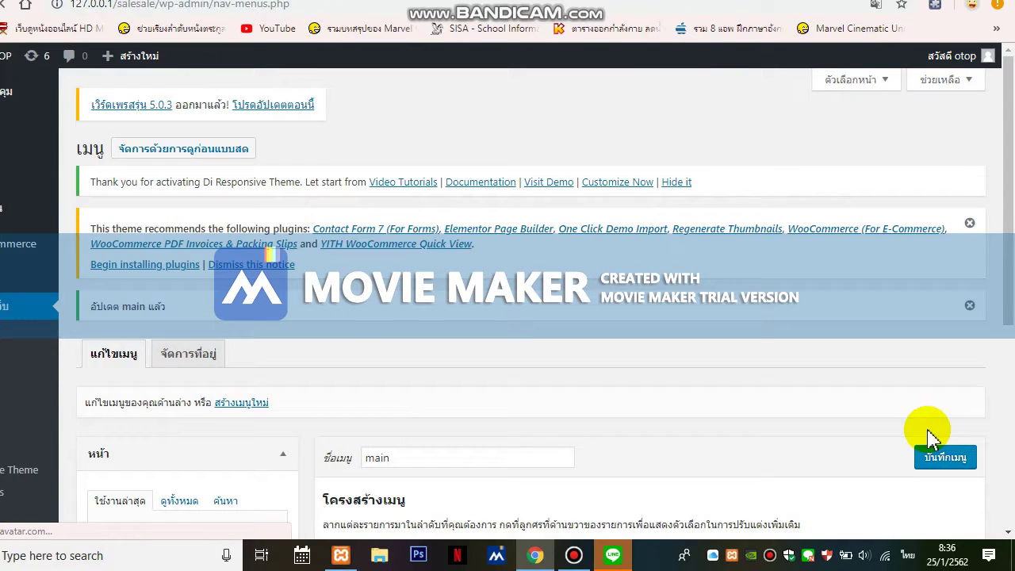
scroll(929, 435, "down", 4)
scroll(936, 357, "up", 1)
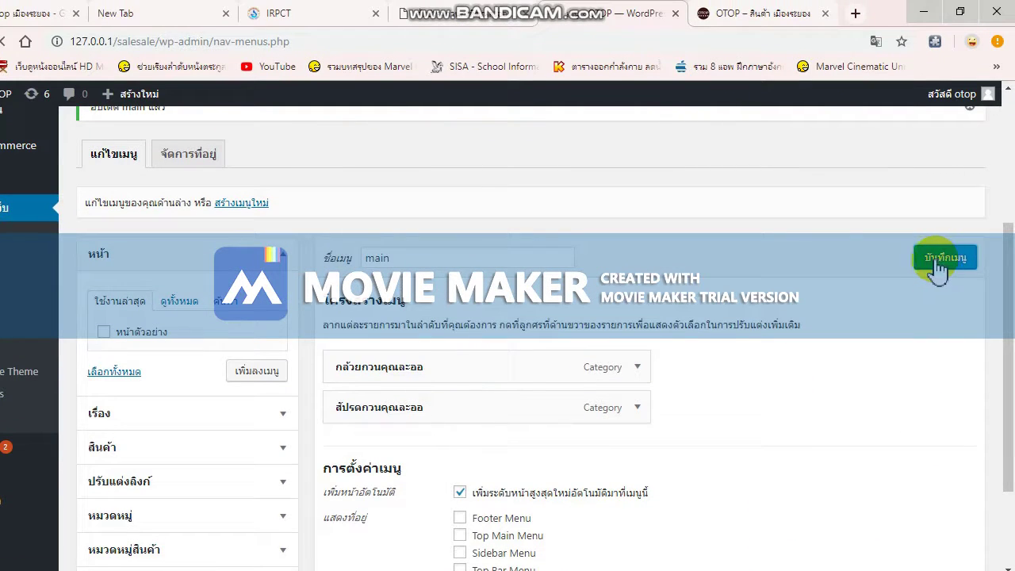
scroll(574, 328, "up", 3)
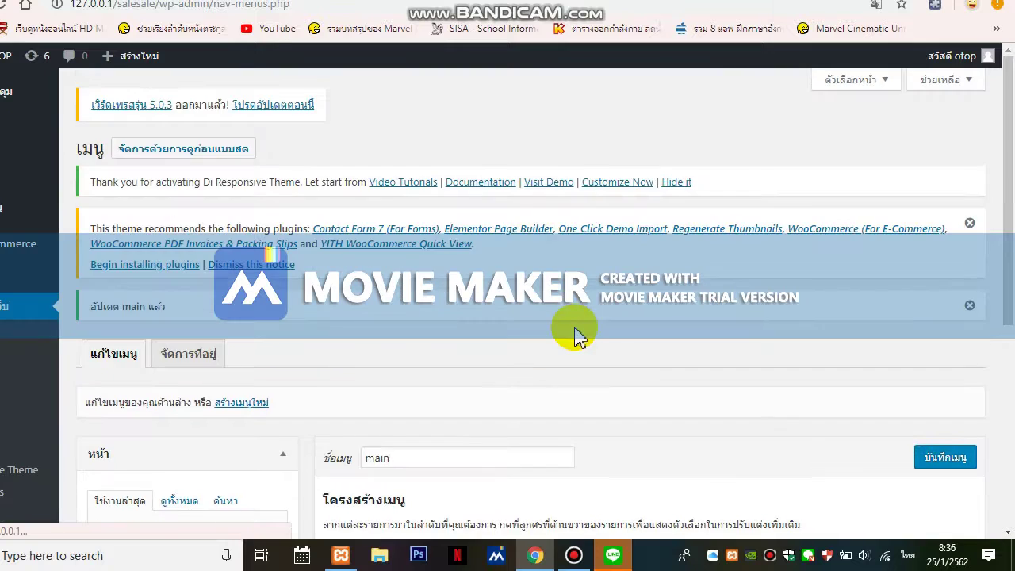
scroll(574, 327, "down", 3)
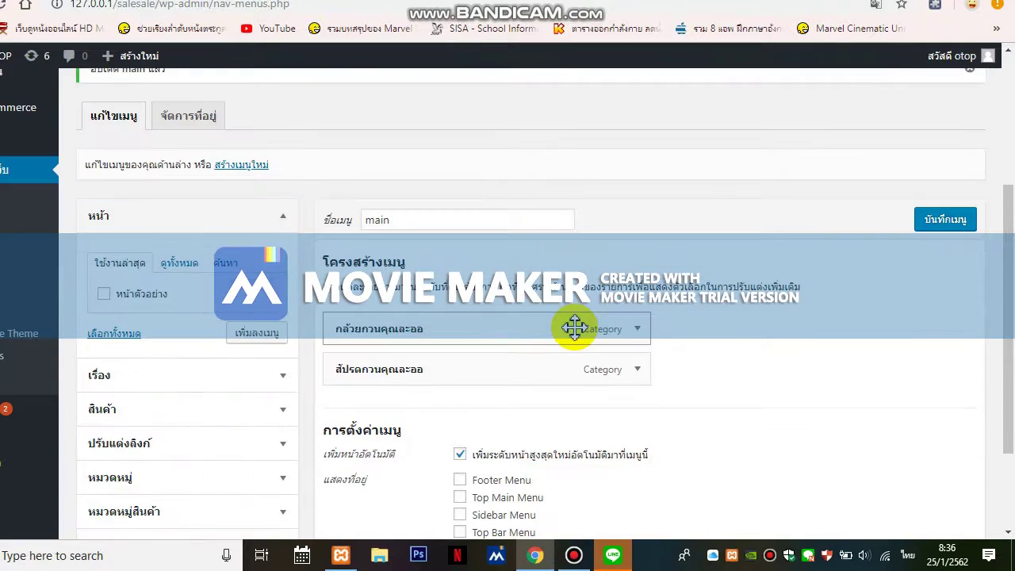
left_click(637, 330)
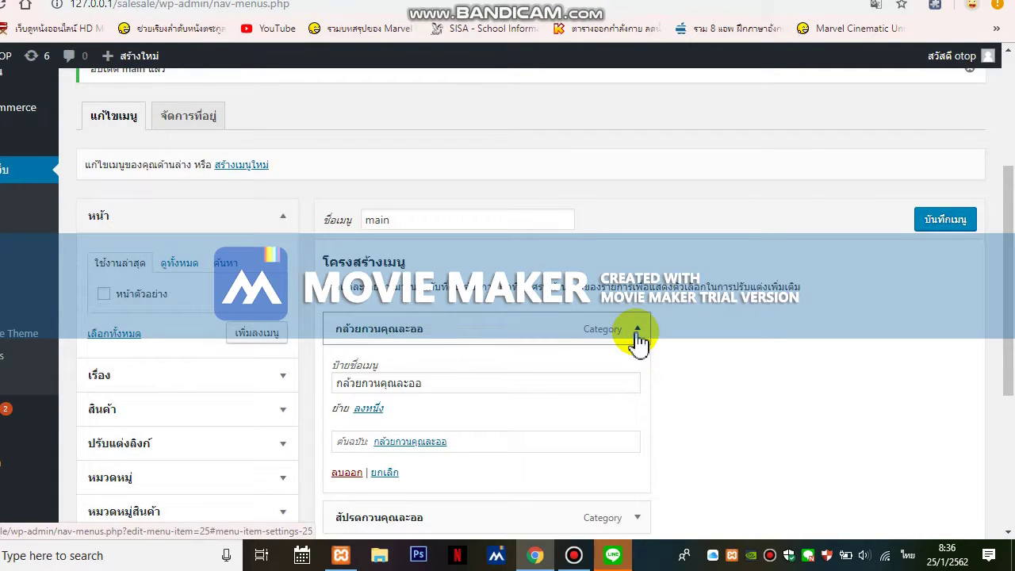
left_click(637, 334)
Switch to the live site, try the Home and Responsive navigation links, and reload the home page through the OTOP site title.
left_click(728, 0)
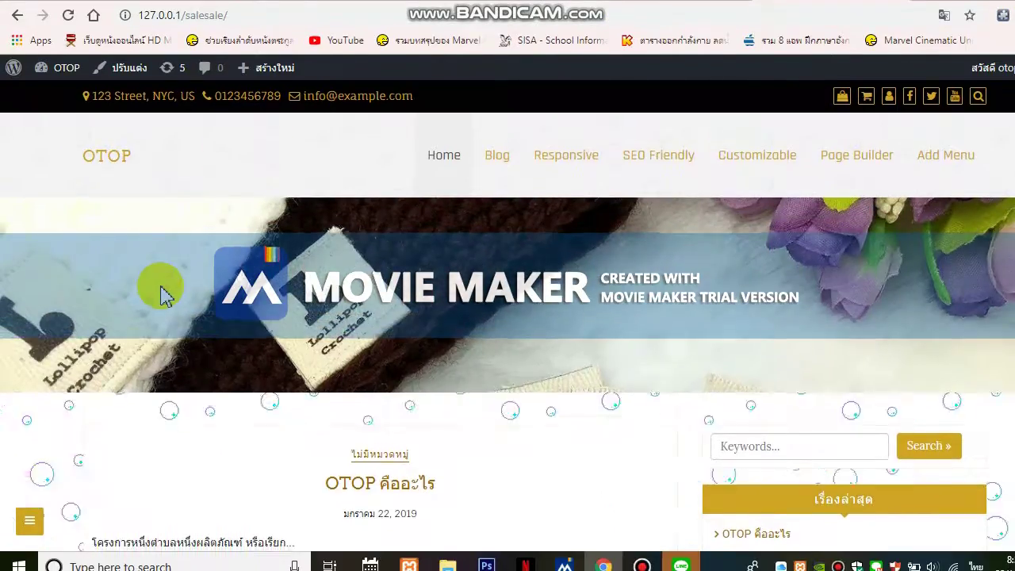
scroll(163, 294, "down", 2)
scroll(318, 237, "up", 2)
left_click(439, 159)
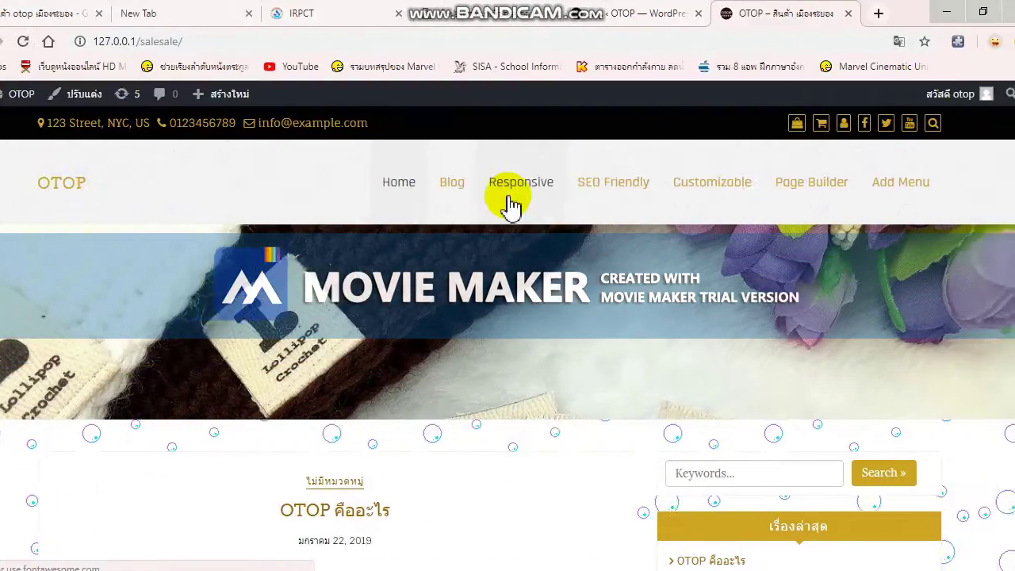
left_click(511, 202)
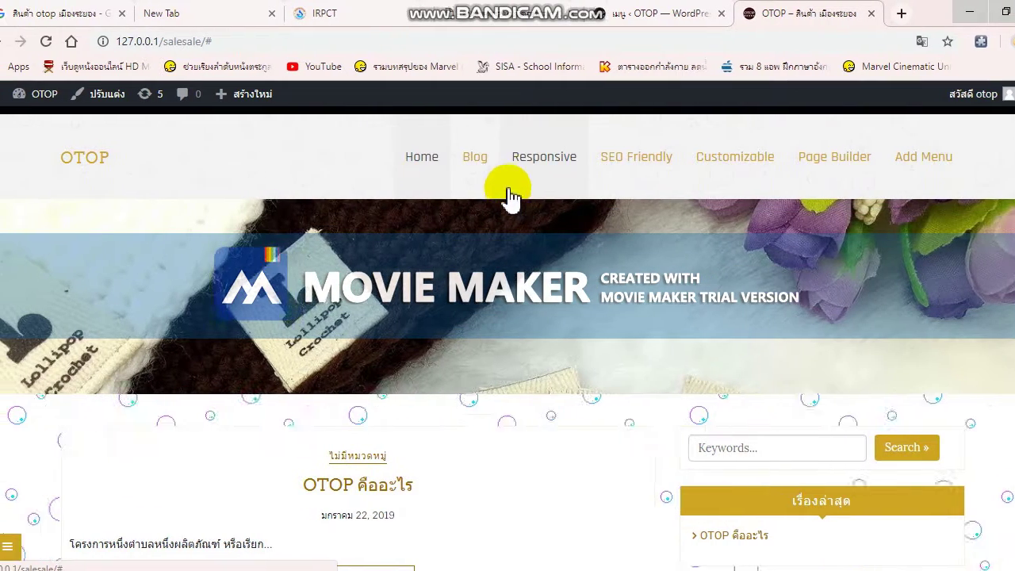
left_click(421, 171)
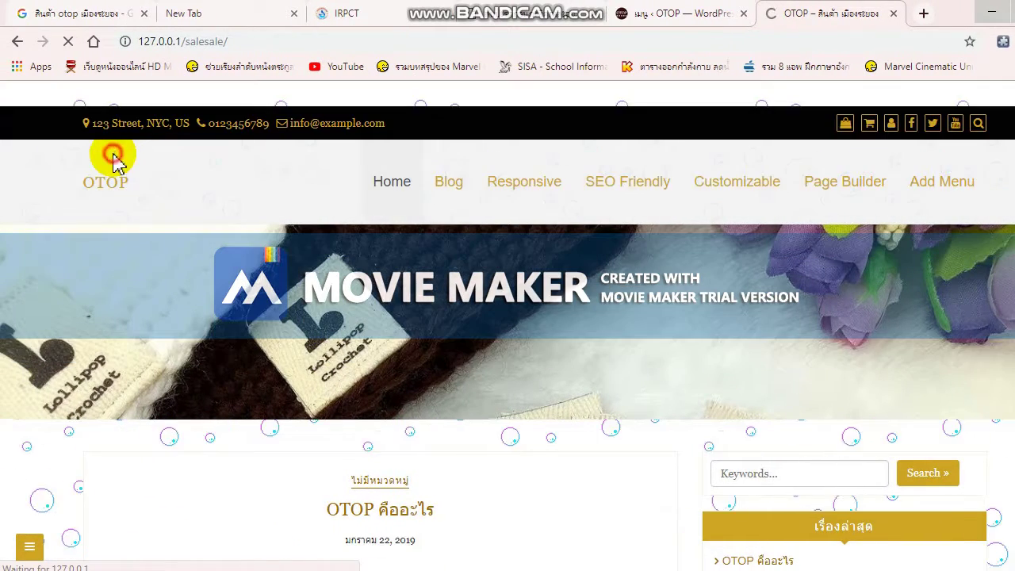
left_click(119, 187)
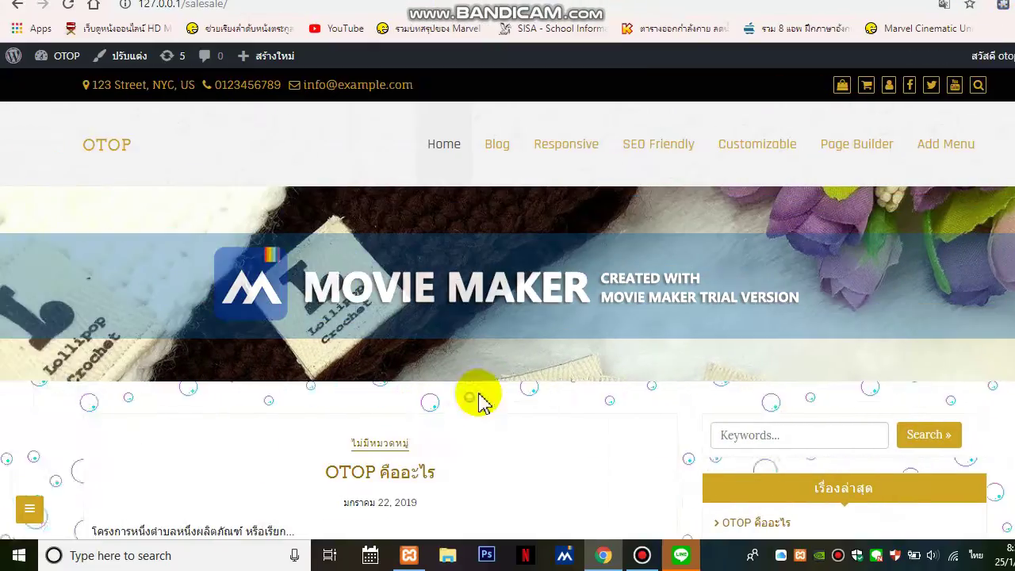
scroll(492, 380, "down", 3)
scroll(511, 361, "up", 3)
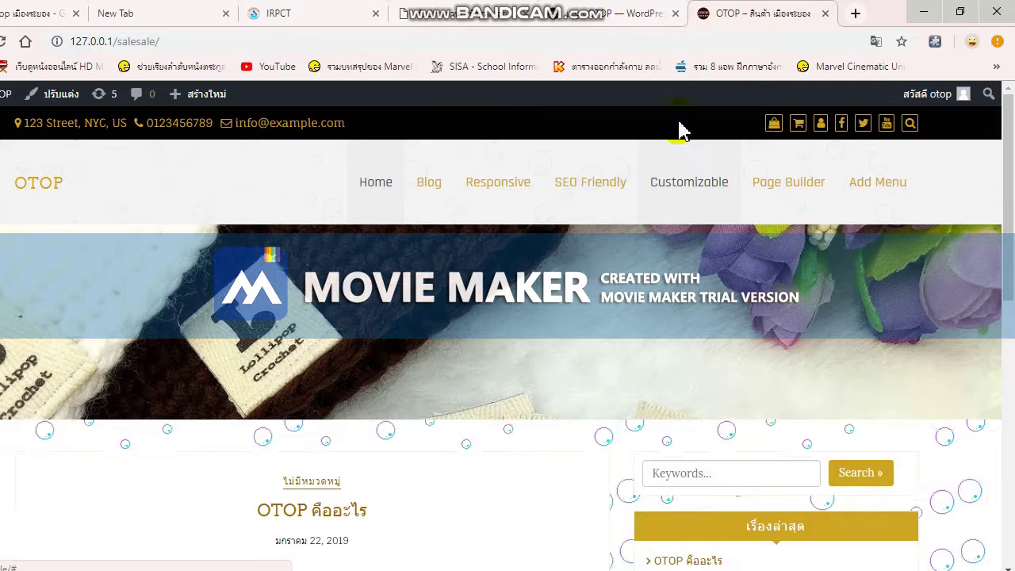
Go back to the menu management page and review the structure and display-location settings of the menu main.
left_click(591, 14)
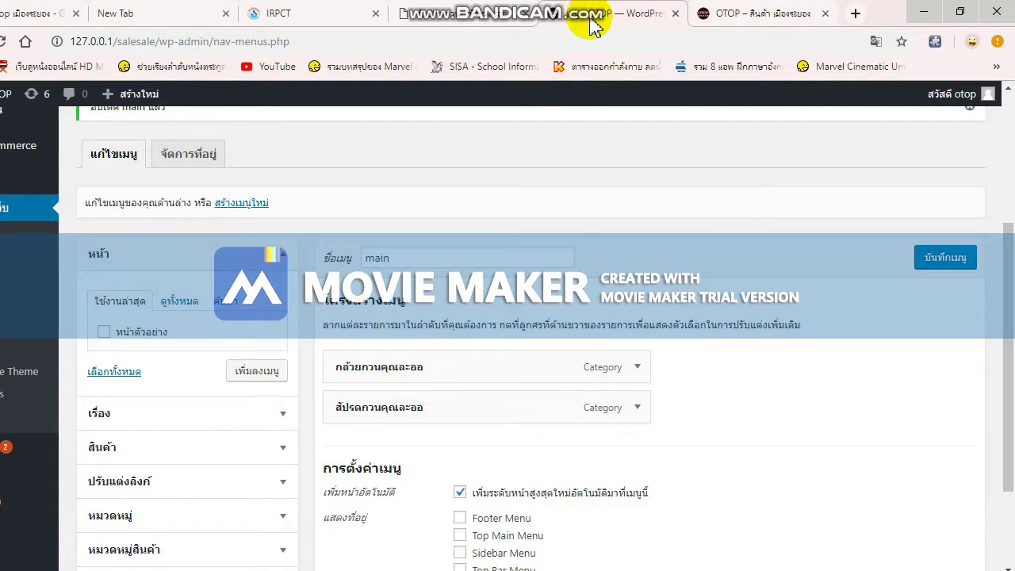
scroll(532, 322, "down", 1)
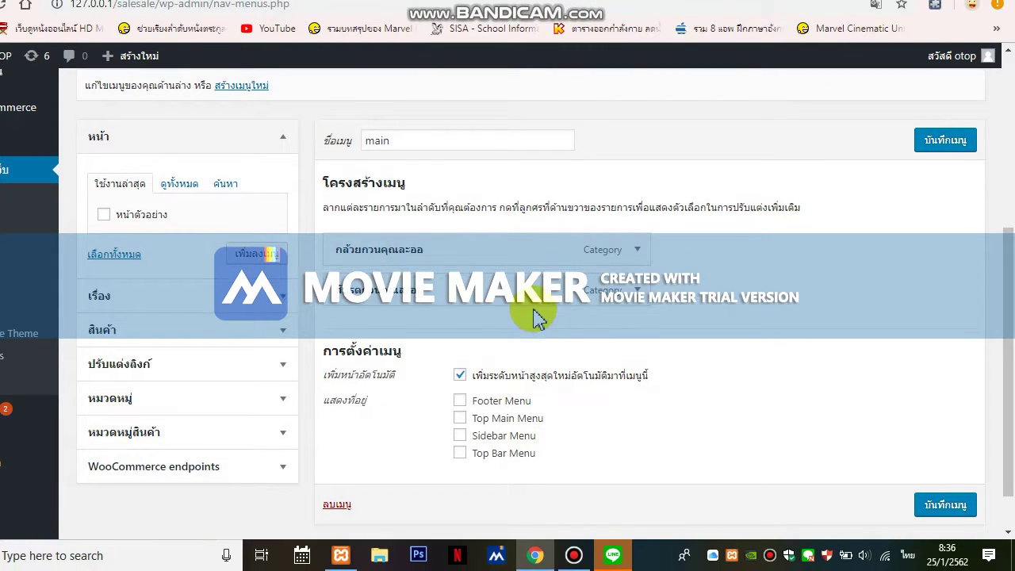
scroll(537, 317, "down", 1)
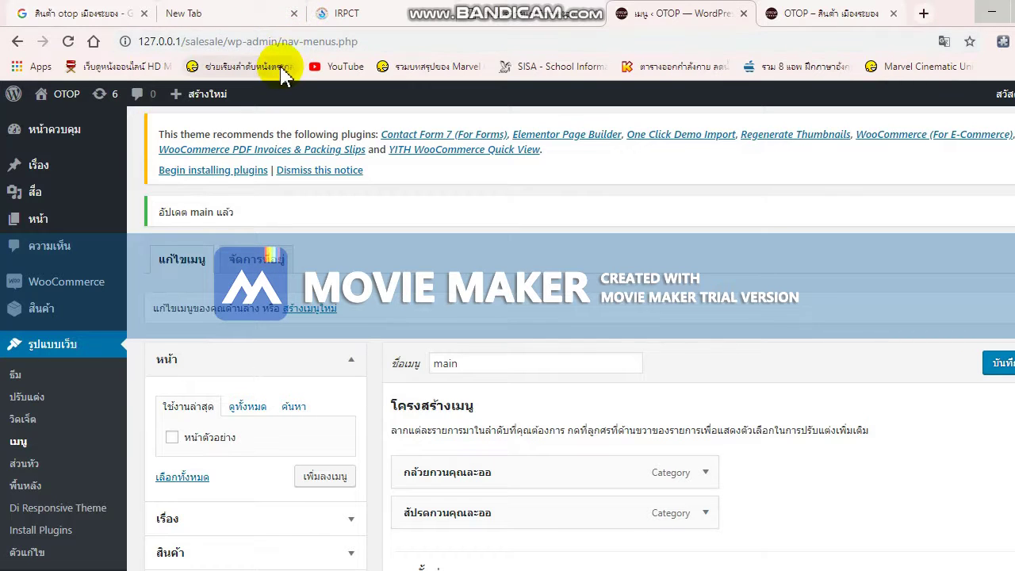
left_click(524, 9)
left_click(658, 13)
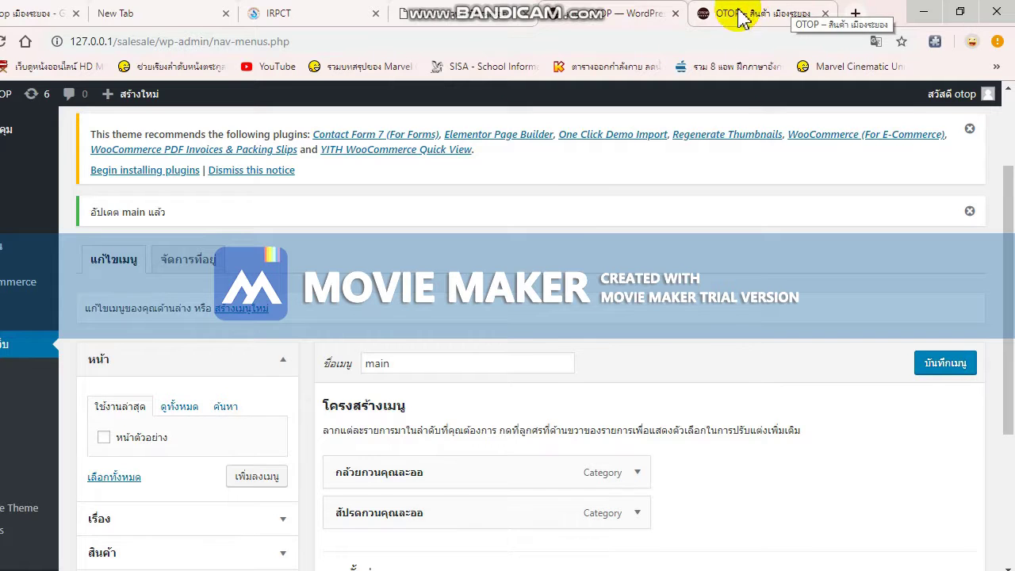
scroll(622, 373, "down", 3)
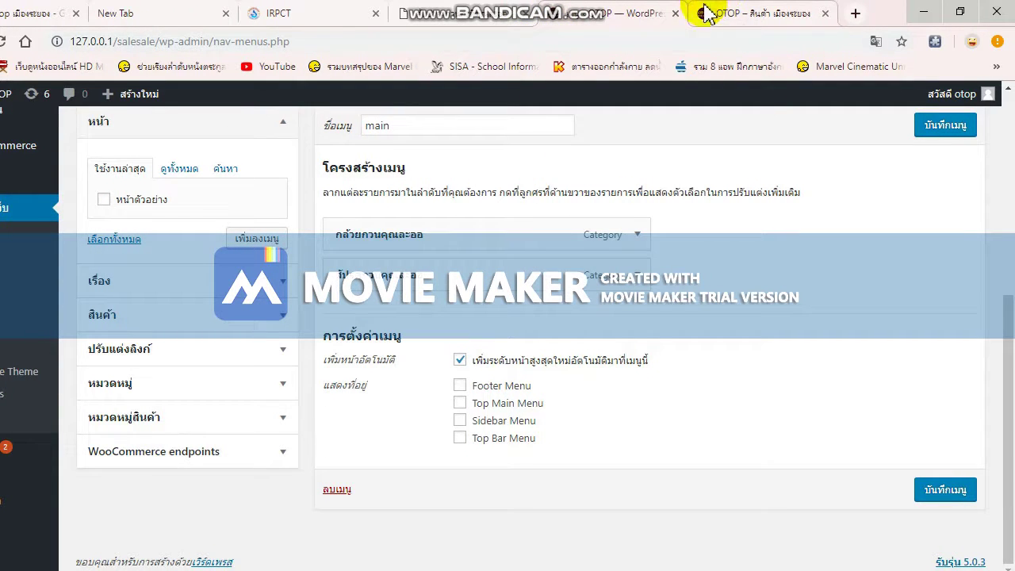
scroll(665, 199, "up", 5)
scroll(761, 357, "down", 5)
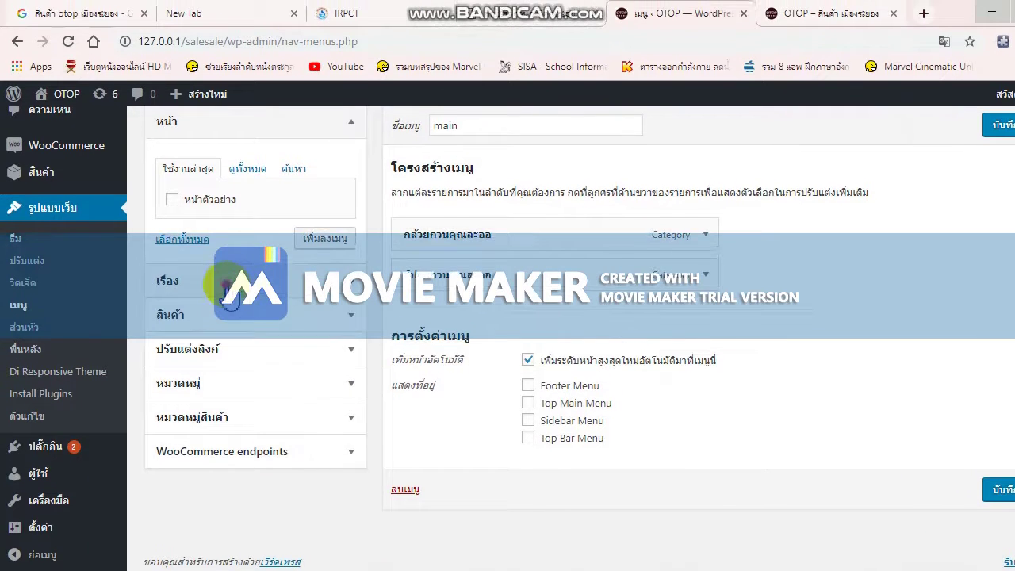
Go through the menu item boxes and add กล้วยกวนคุณละออ and สัปรดกวนคุณละออ from all product categories to the menu again.
left_click(159, 281)
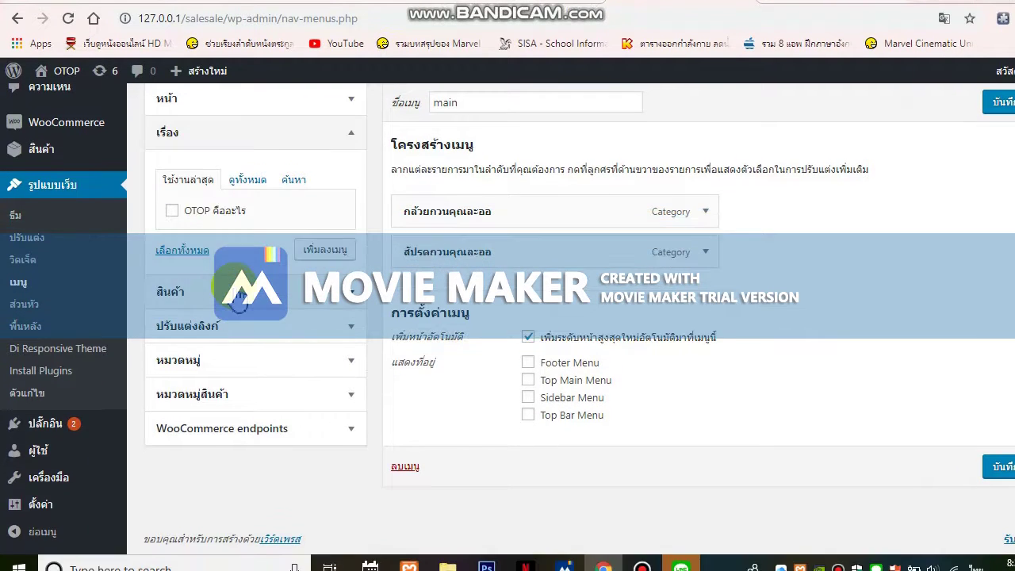
left_click(238, 287)
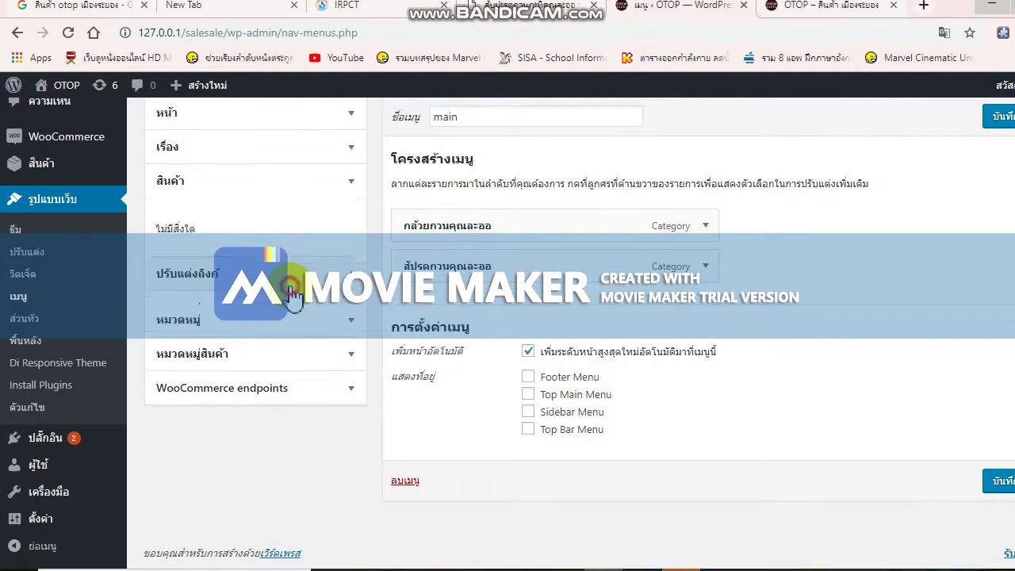
left_click(290, 317)
left_click(307, 347)
left_click(314, 376)
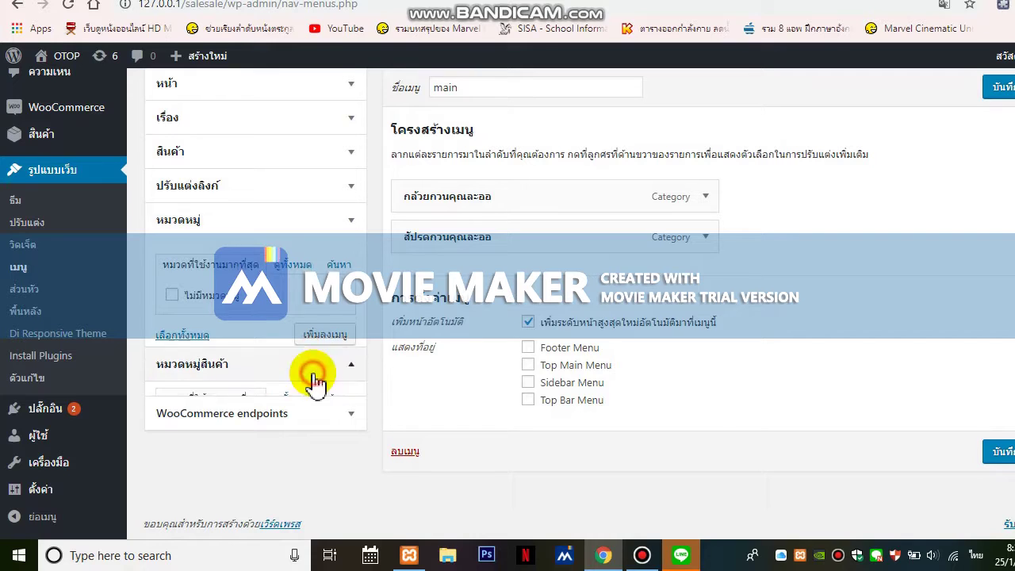
scroll(333, 254, "up", 1)
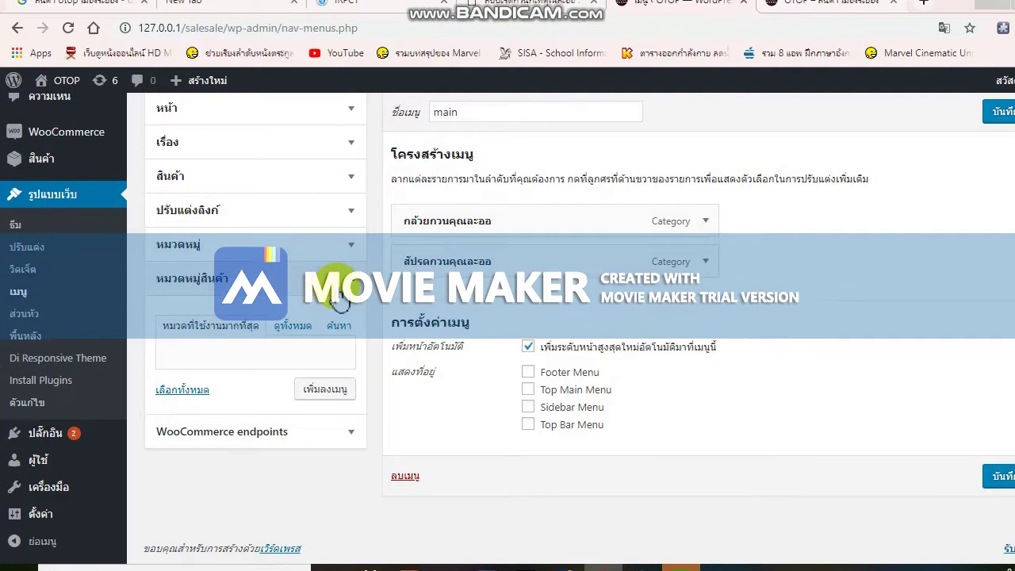
scroll(337, 297, "down", 1)
left_click(295, 304)
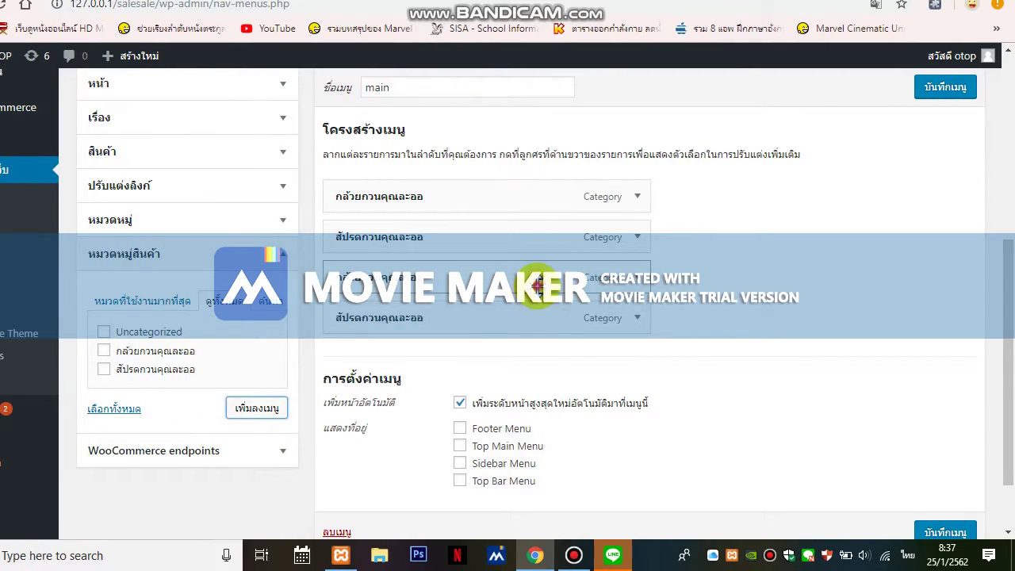
Remove the duplicate กล้วยกวนคุณละออ and สัปรดกวนคุณละออ items from the menu main and save it.
left_click(637, 279)
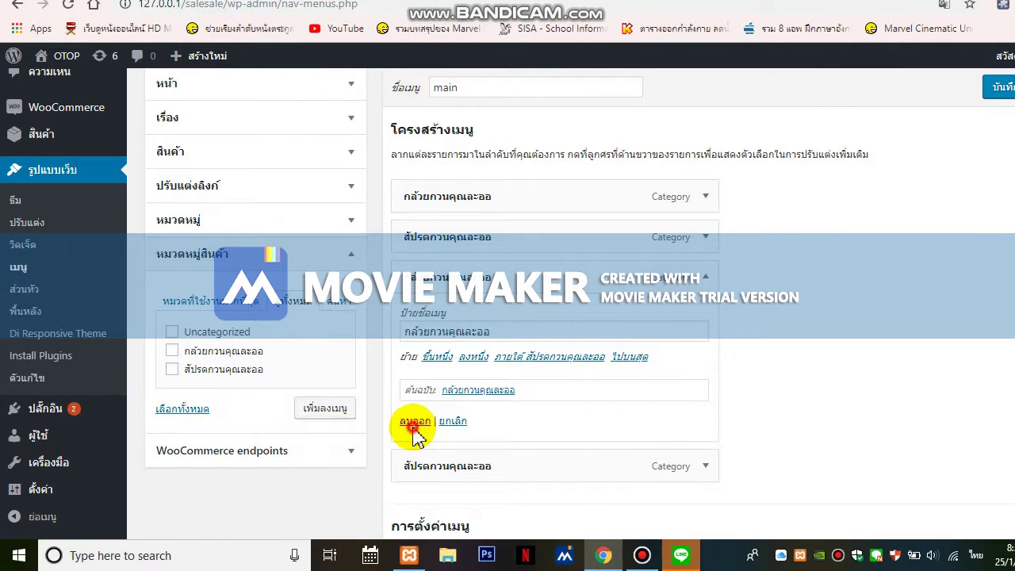
left_click(414, 426)
left_click(710, 295)
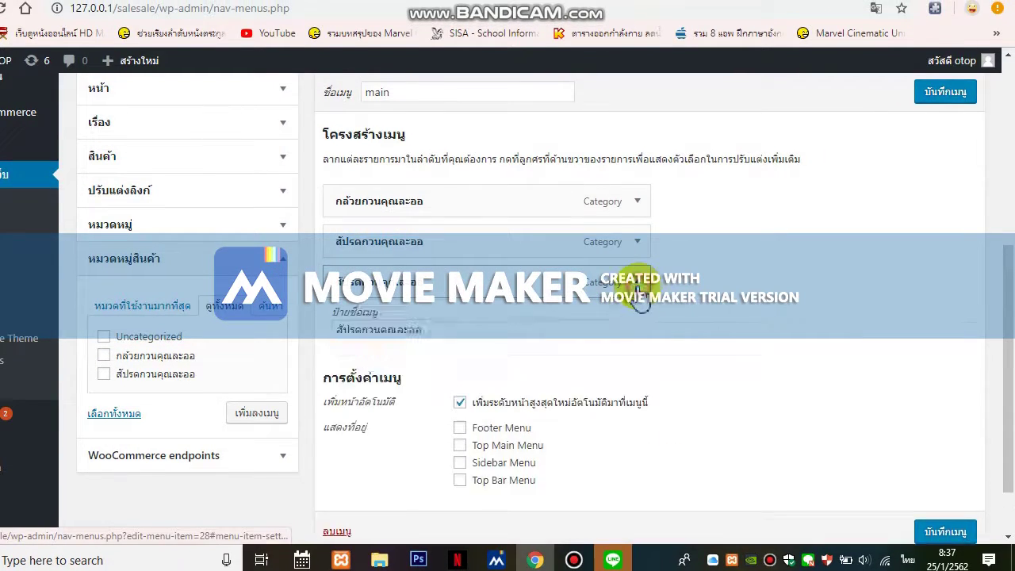
left_click(416, 423)
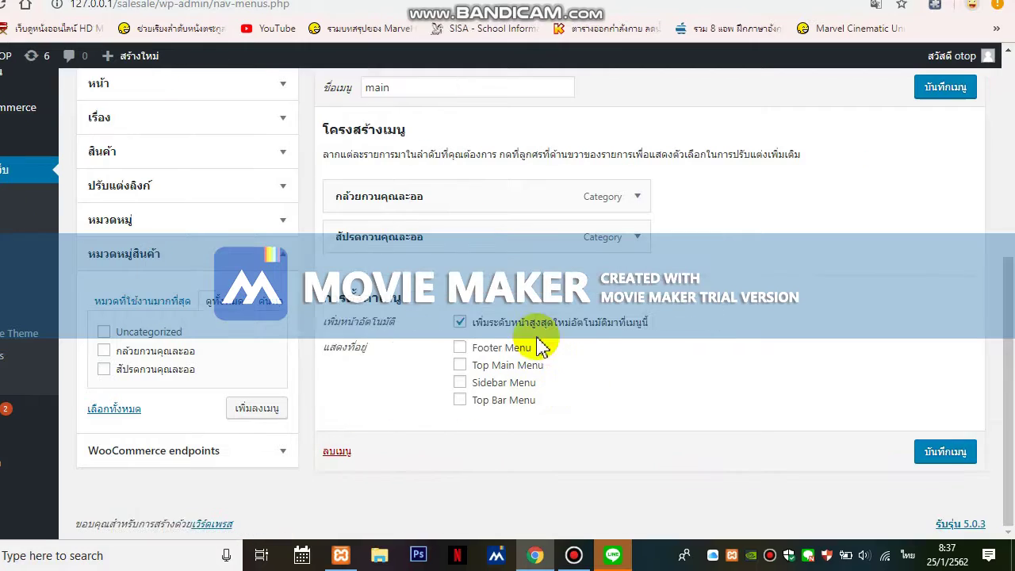
left_click(945, 452)
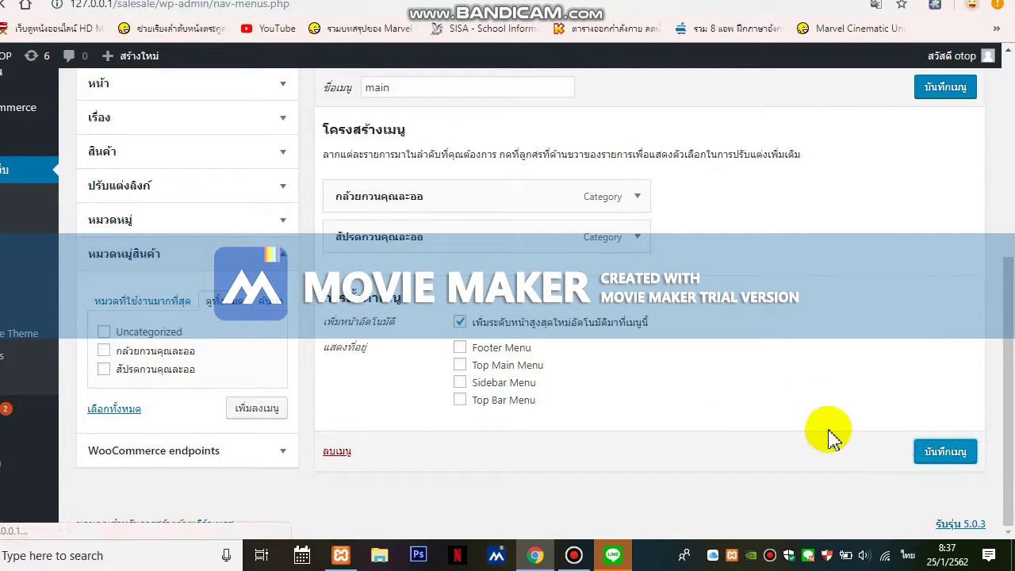
scroll(508, 357, "down", 4)
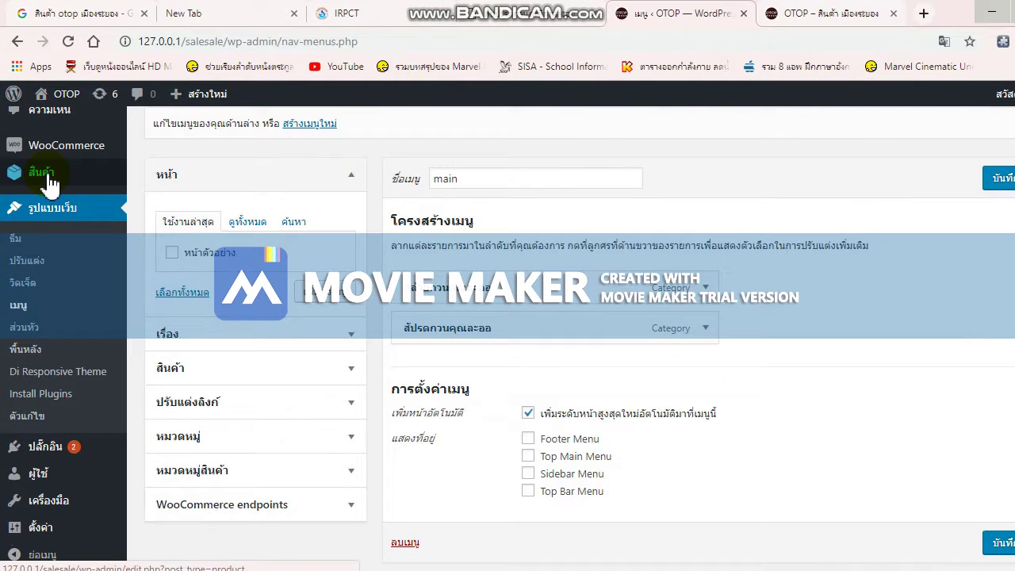
Start a new shop product titled สัปปะรดกวนคุณละออ and look that name up in a new browser tab.
mouse_move(49, 184)
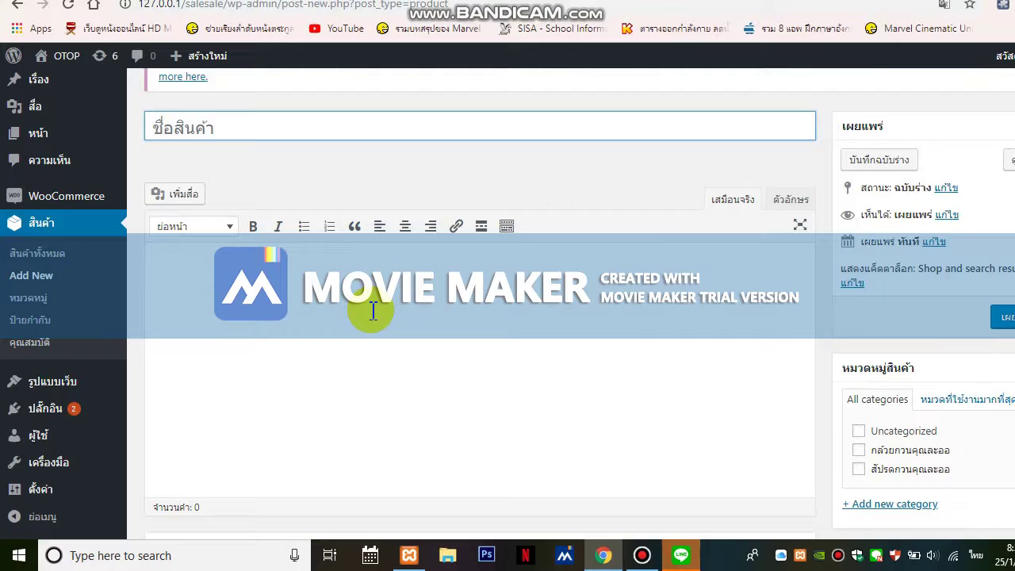
scroll(372, 309, "up", 4)
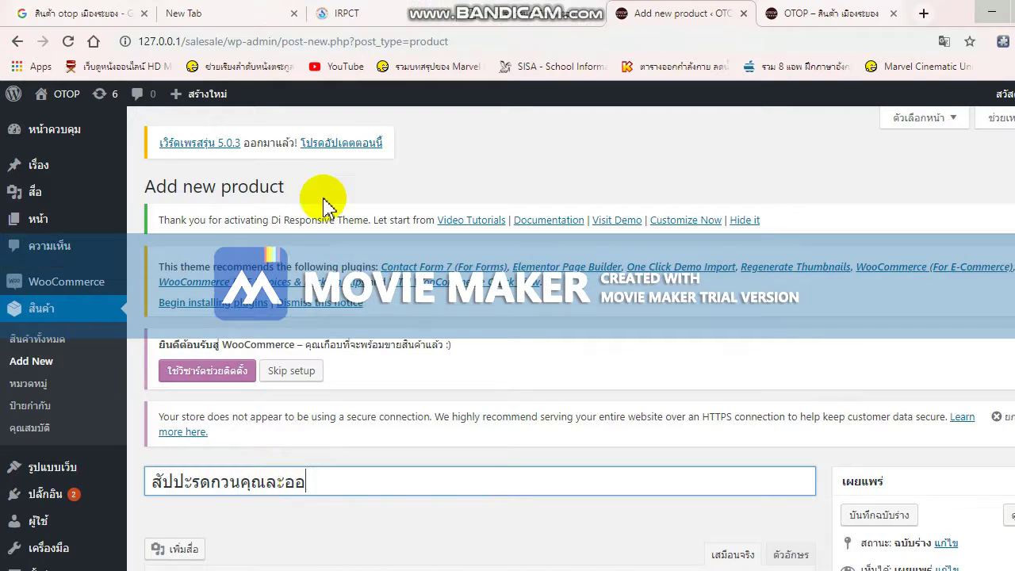
left_click(855, 13)
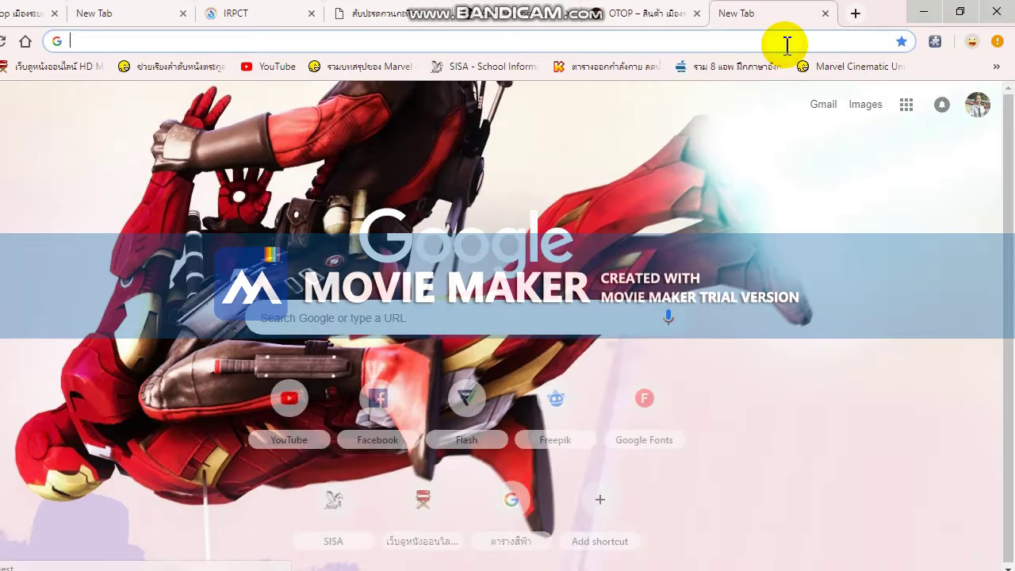
type("สัปปะรดกวนคุณละออ/")
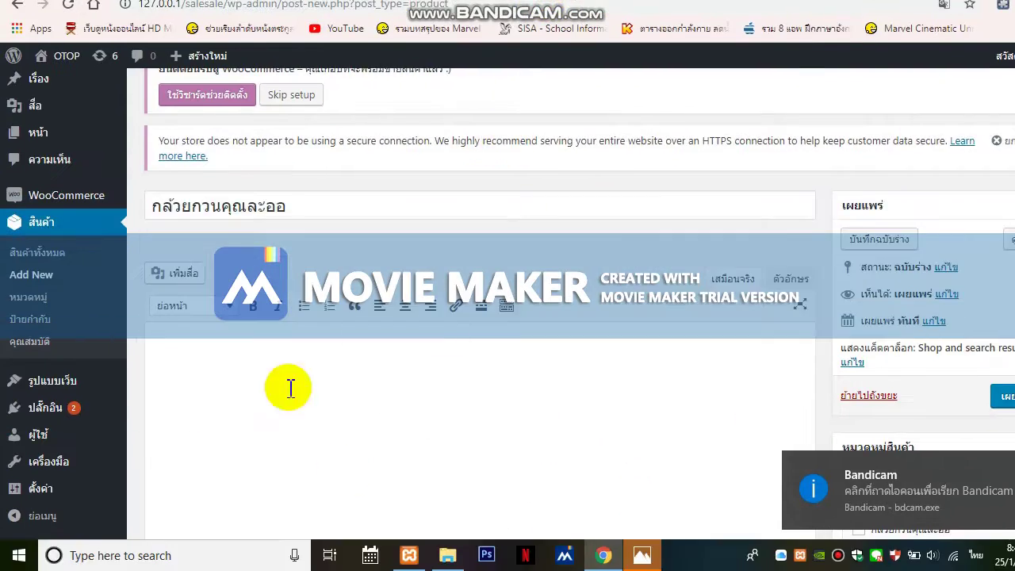
scroll(290, 388, "up", 3)
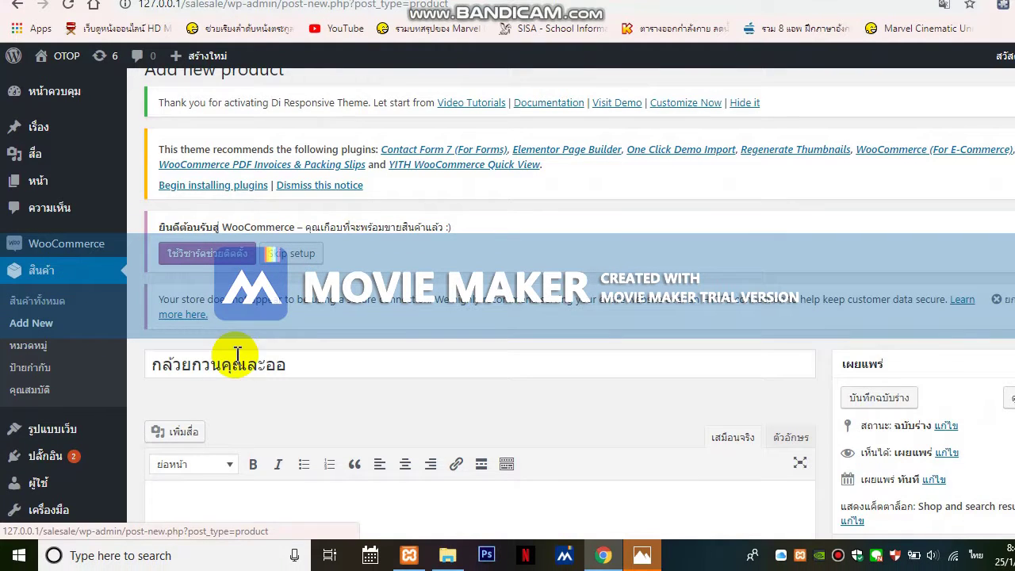
scroll(321, 325, "down", 1)
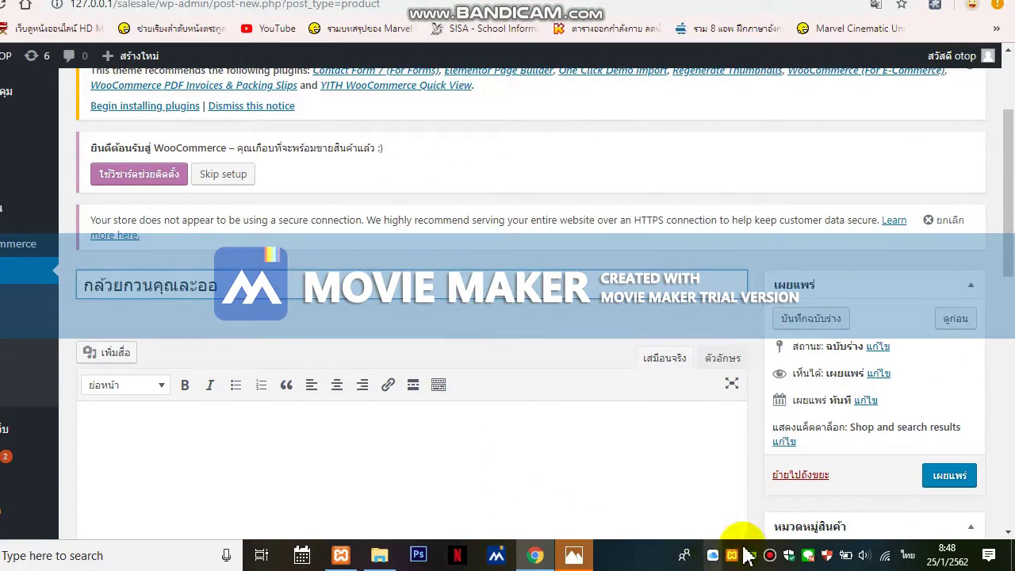
left_click(769, 556)
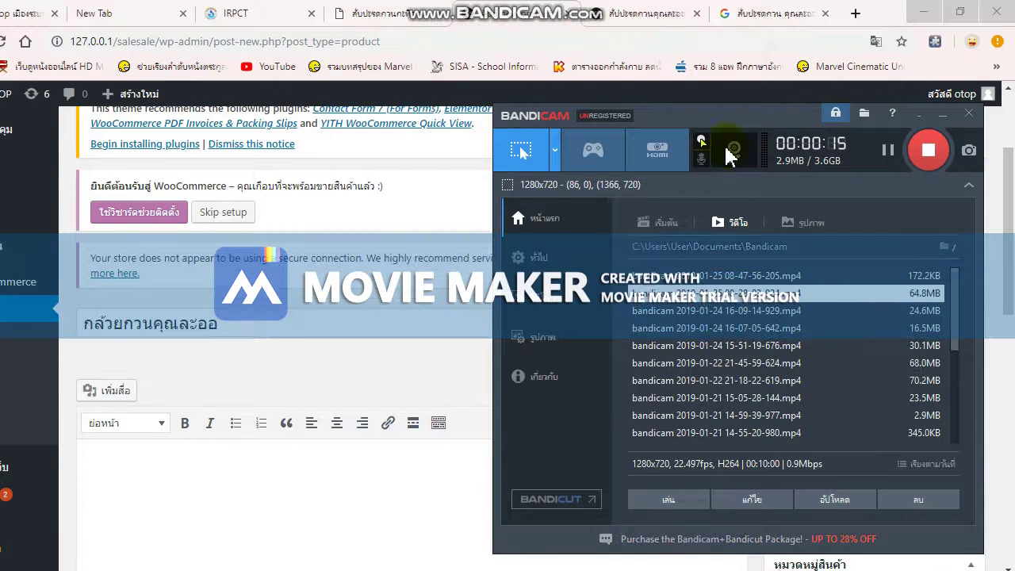
Paste the copied product details into the description of กล้วยกวนคุณละออ and delete the "- บาท" price line.
left_click(258, 360)
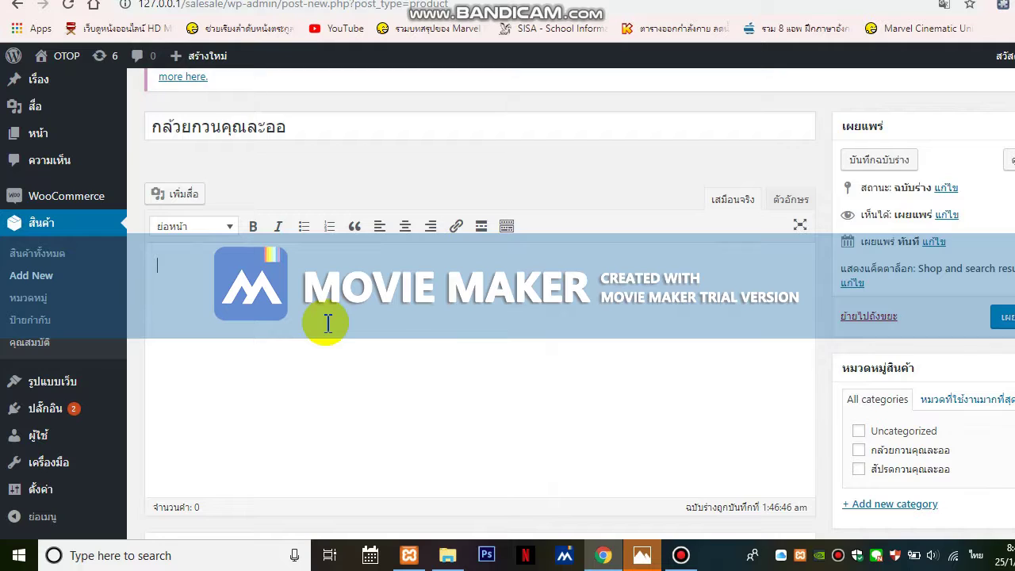
key("ctrl+v")
scroll(324, 322, "up", 3)
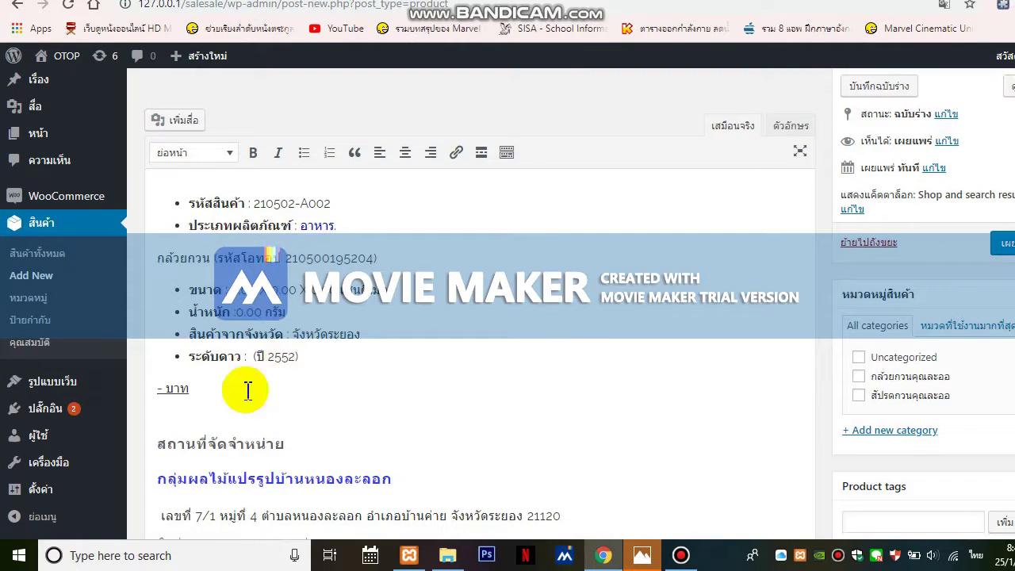
left_click_drag(204, 387, 156, 388)
key("BackSpace")
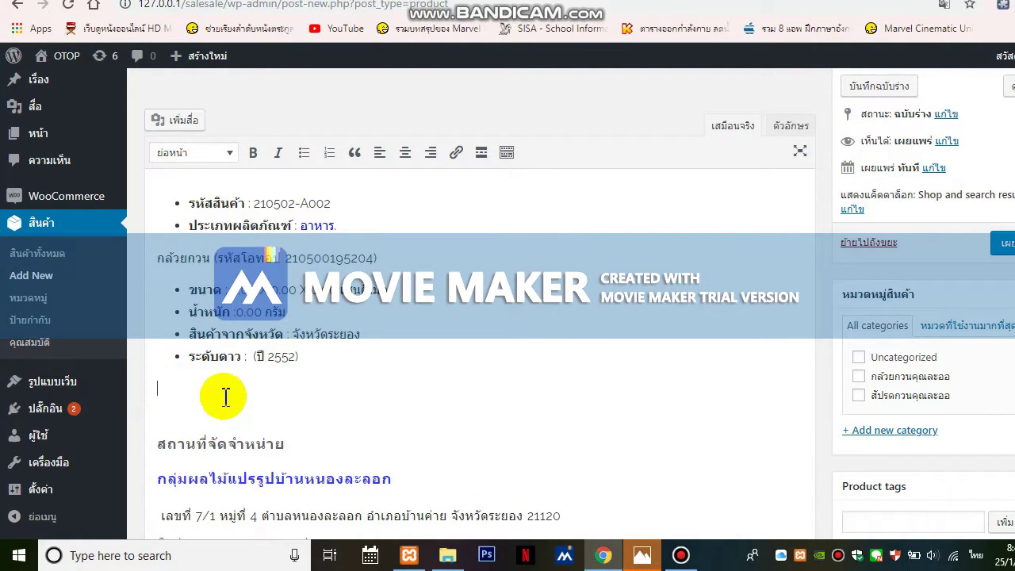
Review the pasted product description from the product code down to the seller's contact details.
scroll(235, 374, "down", 1)
scroll(336, 315, "down", 2)
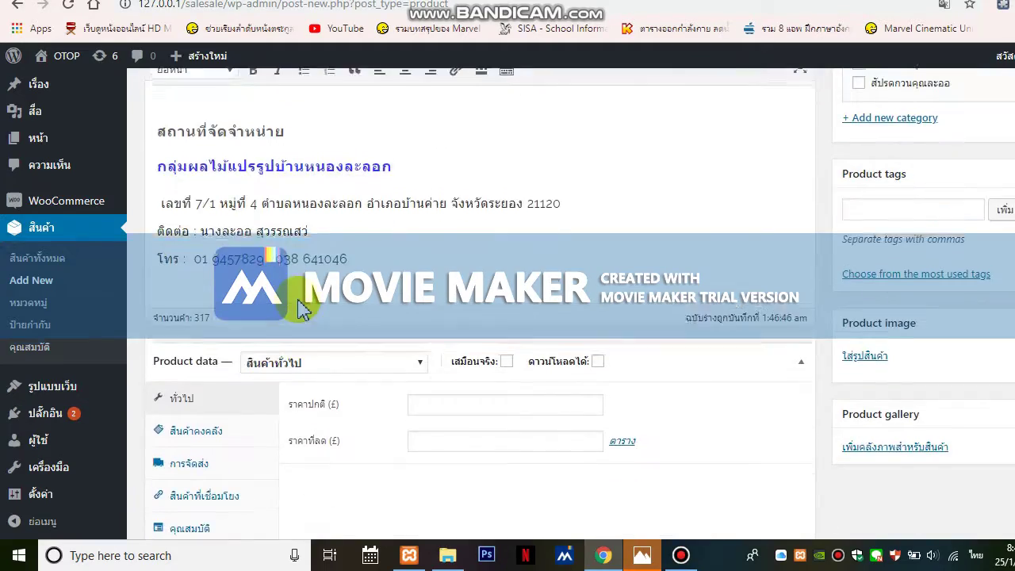
scroll(309, 373, "up", 3)
scroll(309, 287, "up", 1)
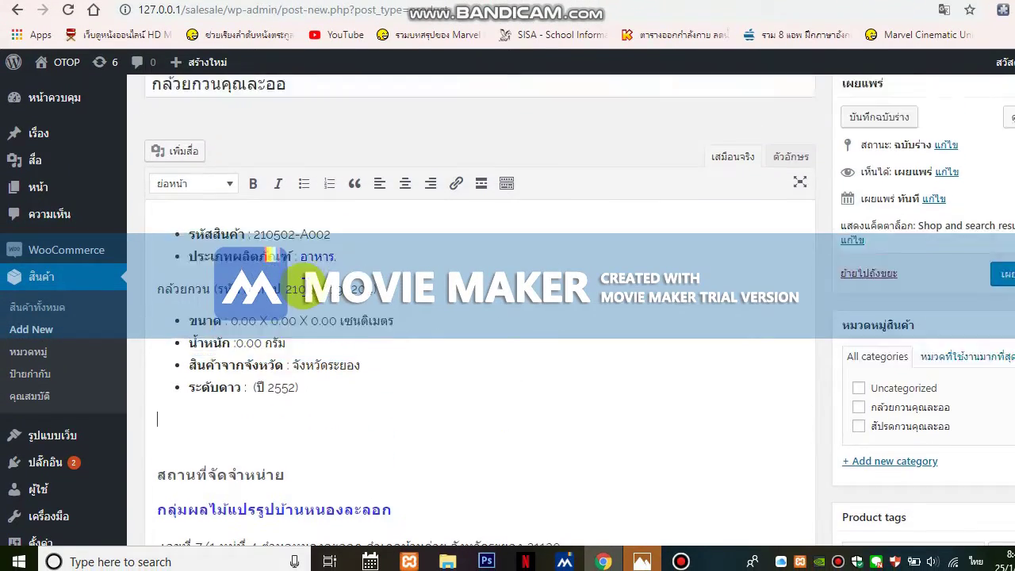
scroll(348, 313, "down", 2)
scroll(348, 313, "down", 3)
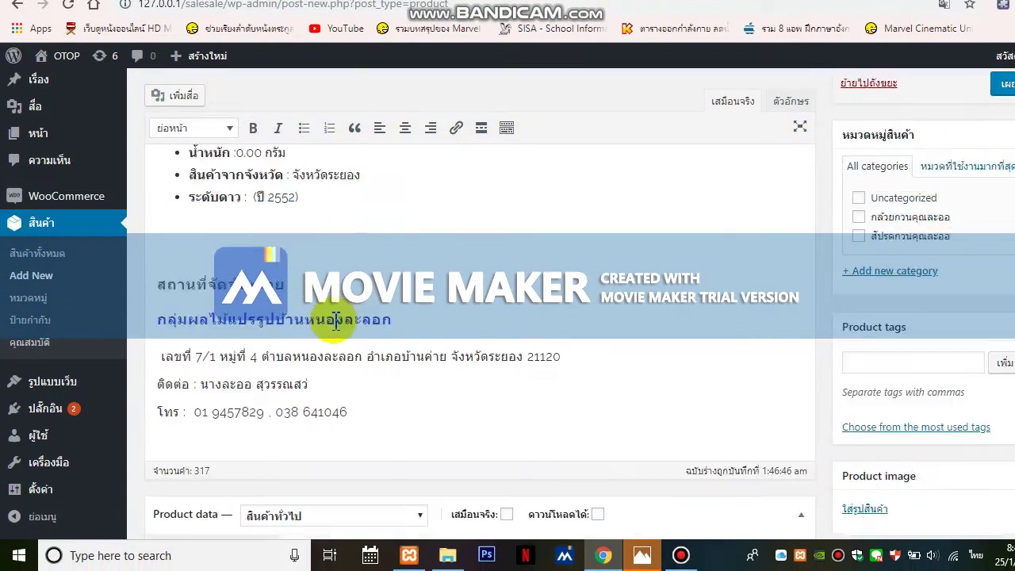
scroll(352, 313, "up", 4)
scroll(354, 315, "up", 1)
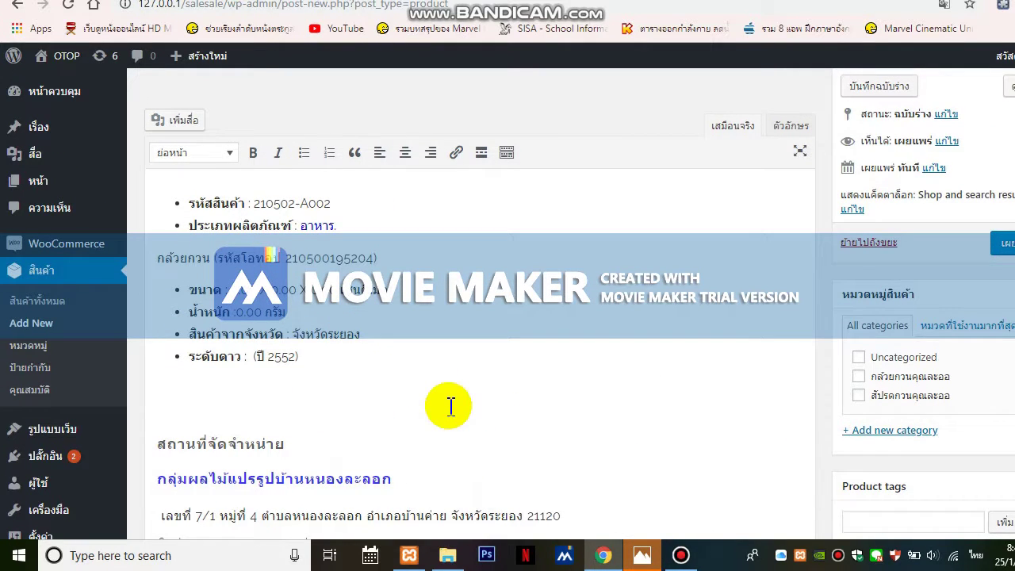
Set the product's regular price to 69.
scroll(434, 397, "down", 8)
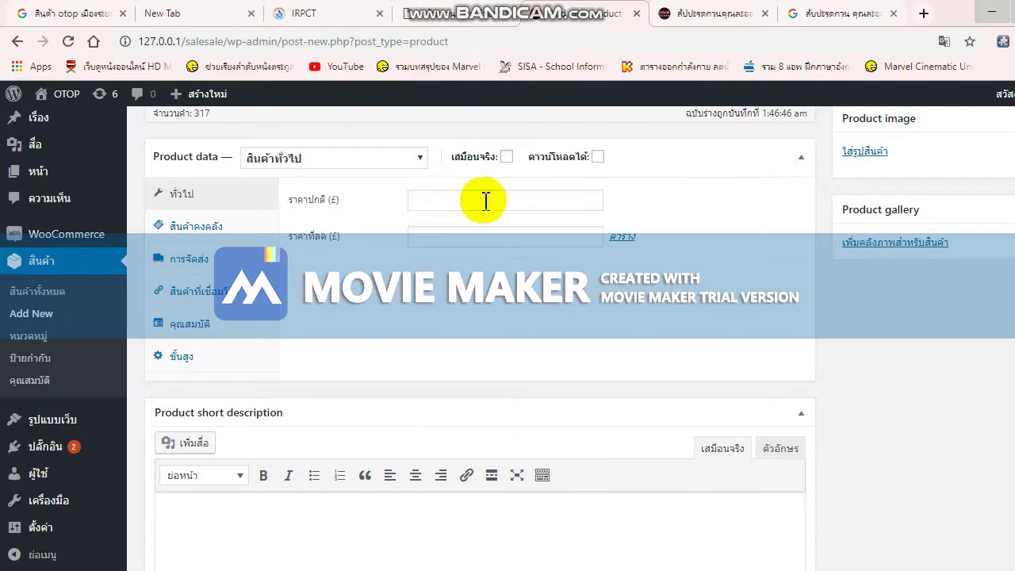
left_click(485, 201)
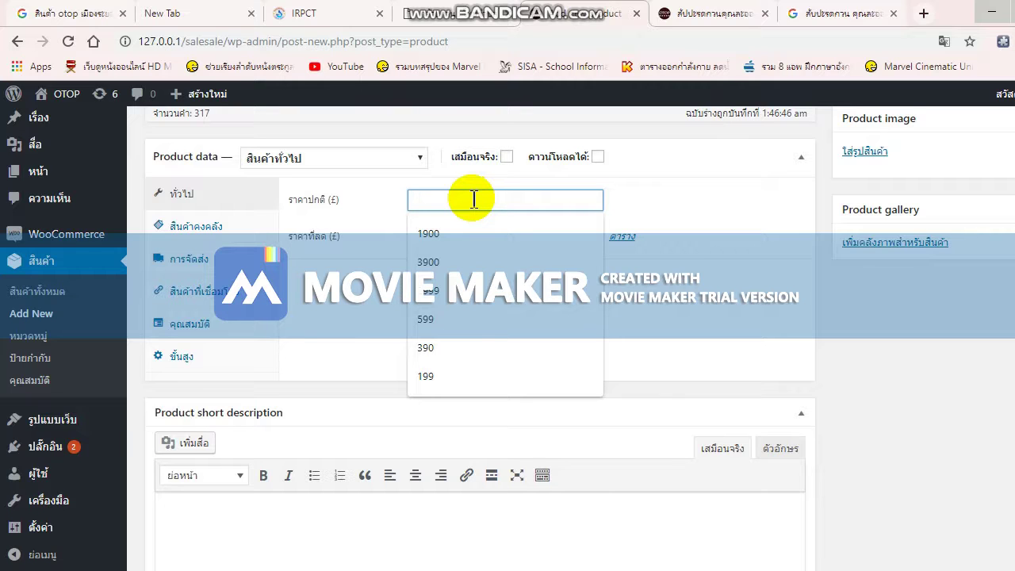
type("69")
scroll(639, 219, "up", 10)
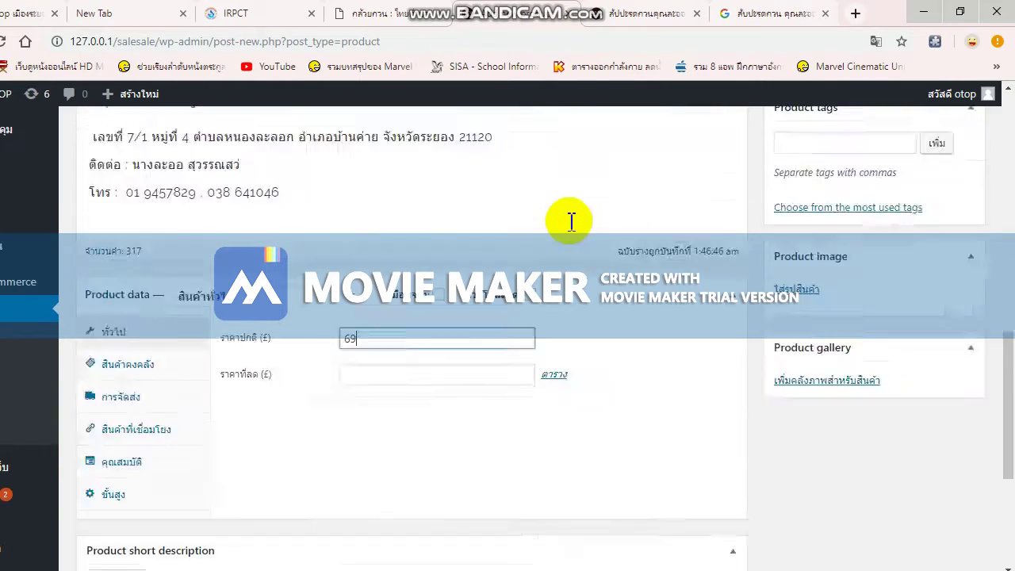
scroll(559, 236, "up", 5)
scroll(571, 206, "down", 15)
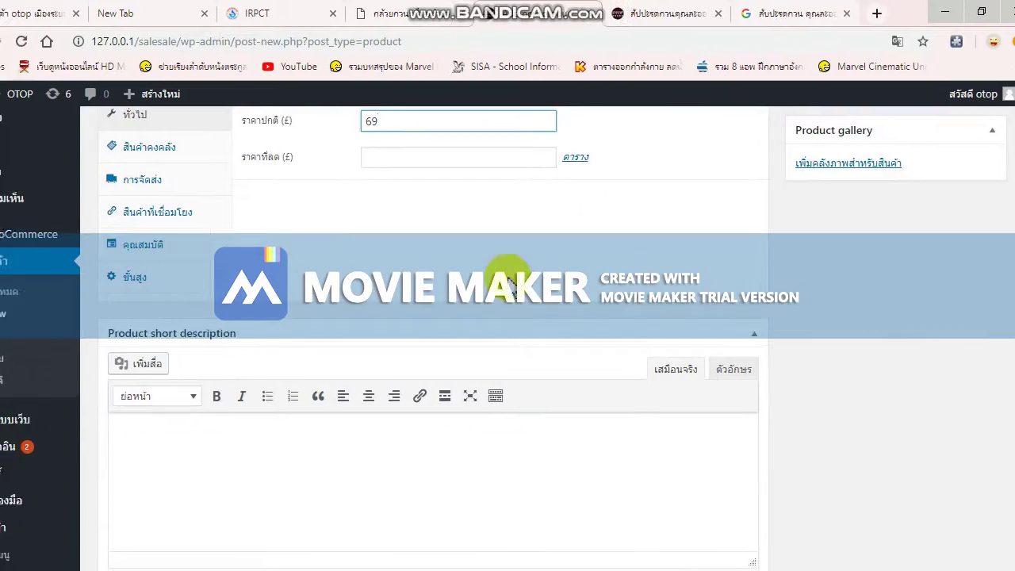
scroll(510, 269, "up", 3)
scroll(476, 261, "down", 4)
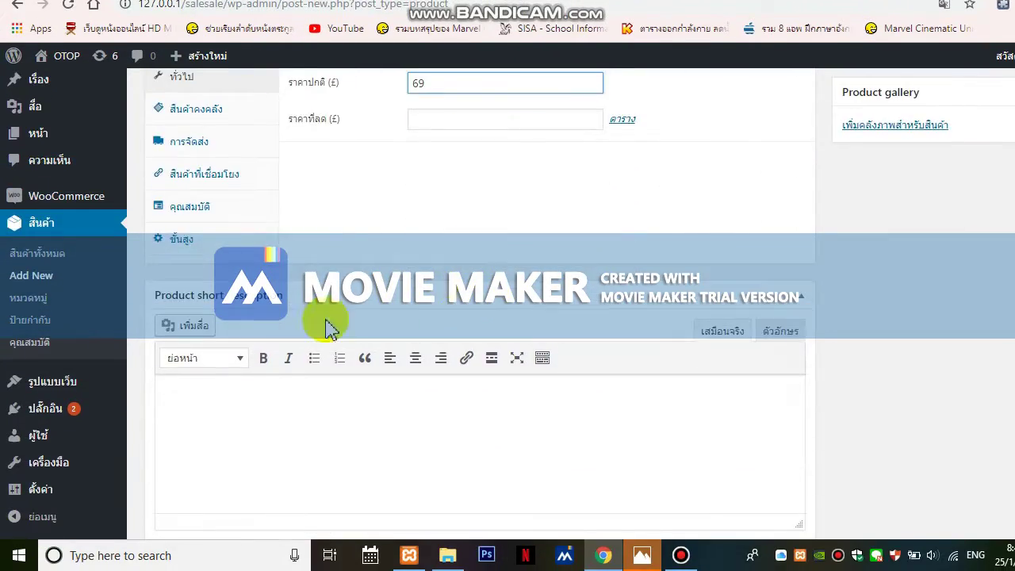
scroll(870, 293, "up", 5)
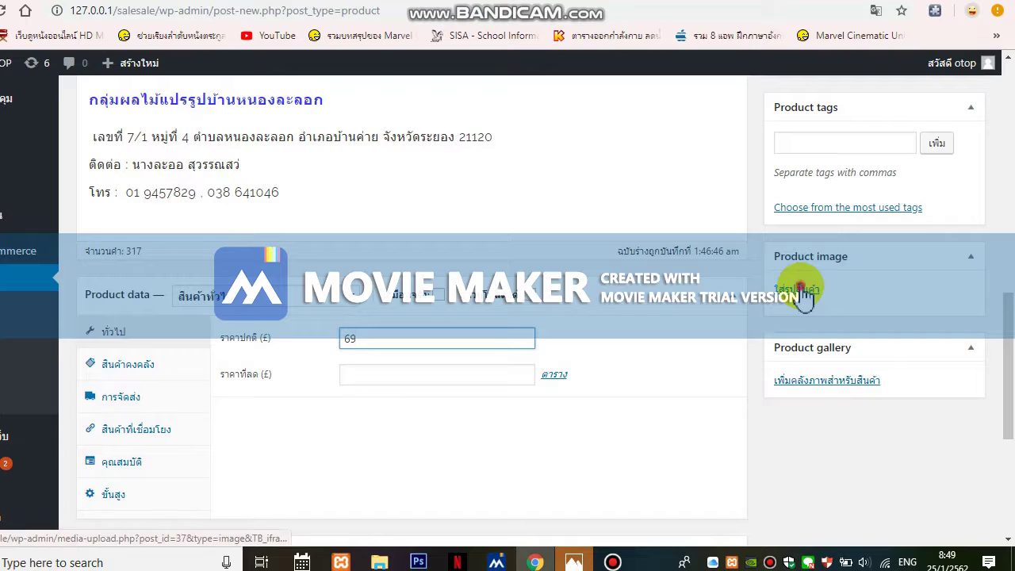
left_click(805, 295)
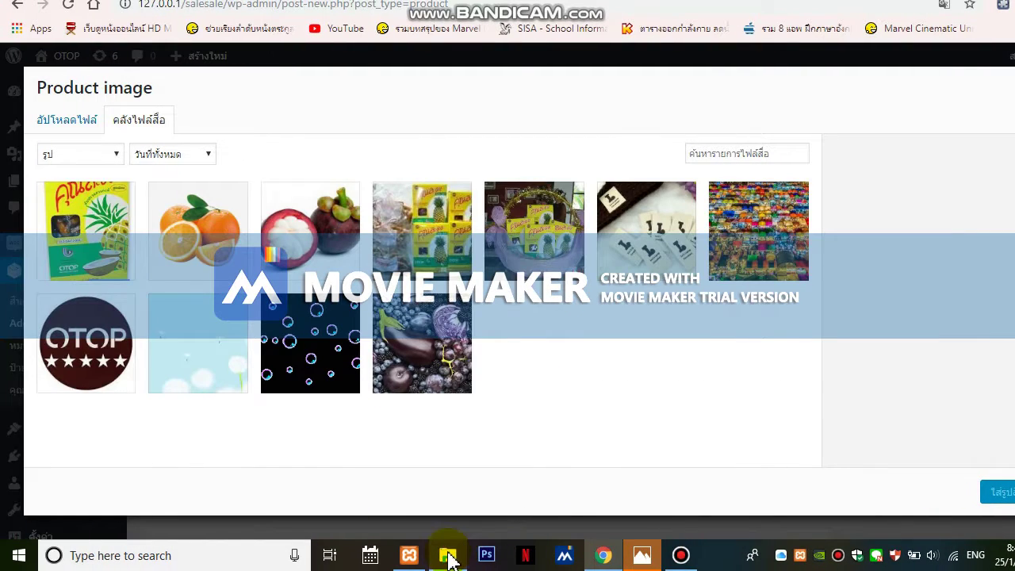
left_click(448, 559)
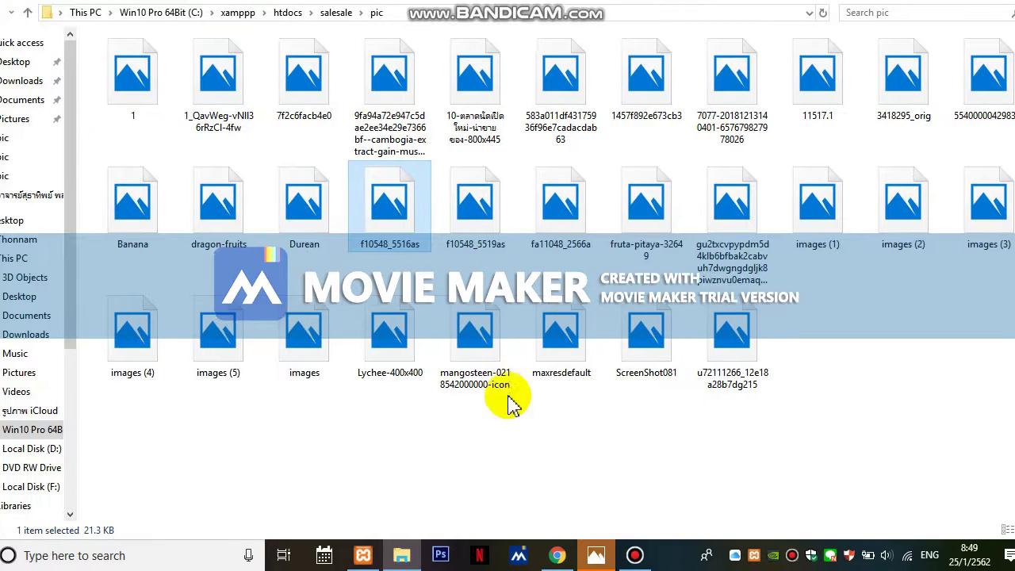
left_click(523, 416)
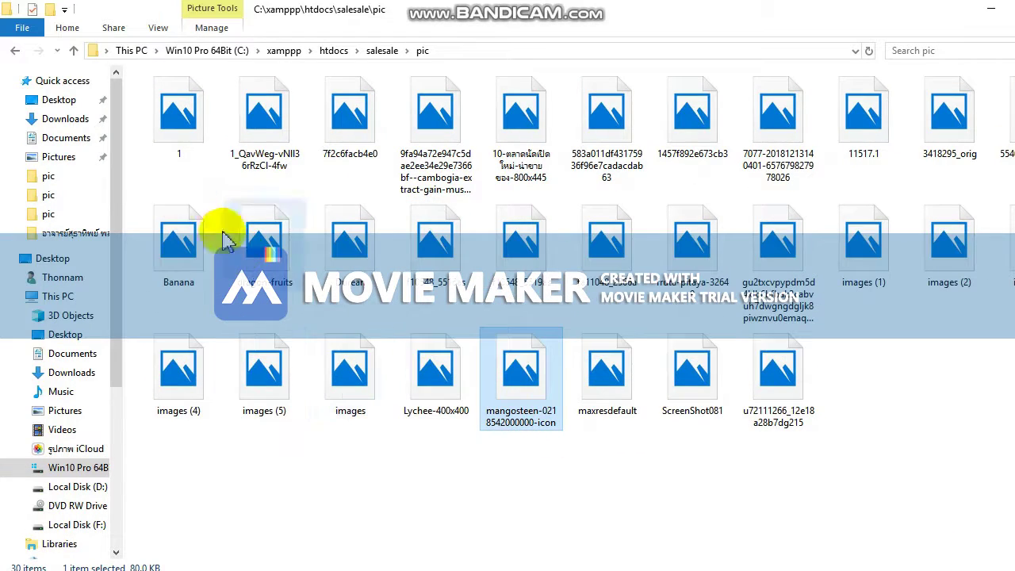
left_click(67, 81)
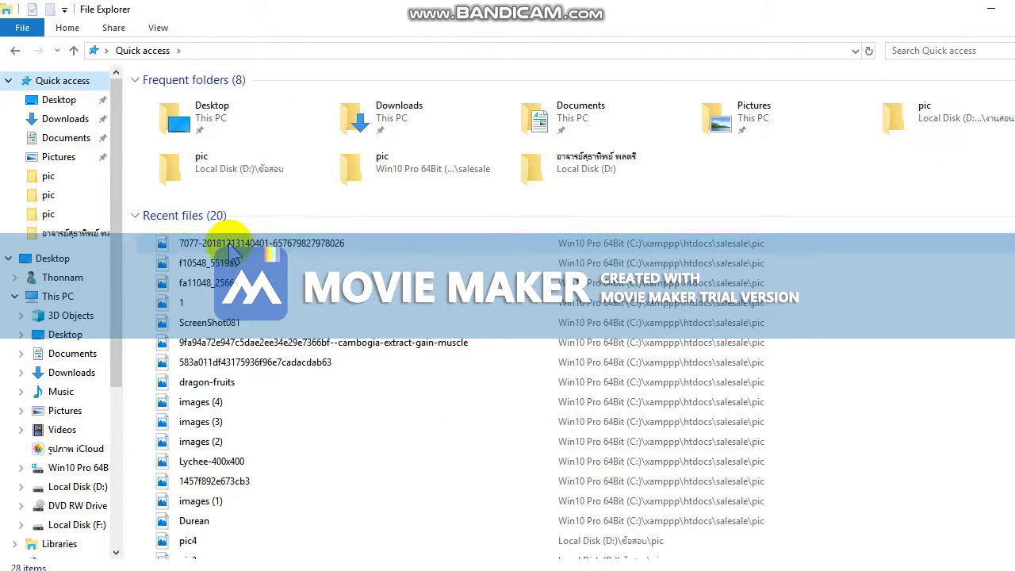
left_click_drag(230, 250, 575, 552)
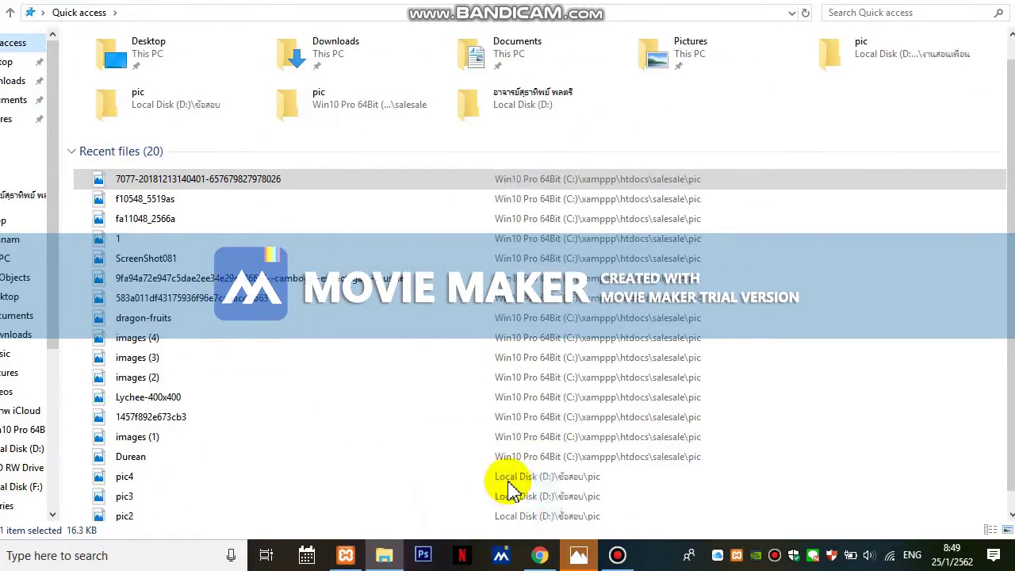
left_click_drag(511, 490, 516, 400)
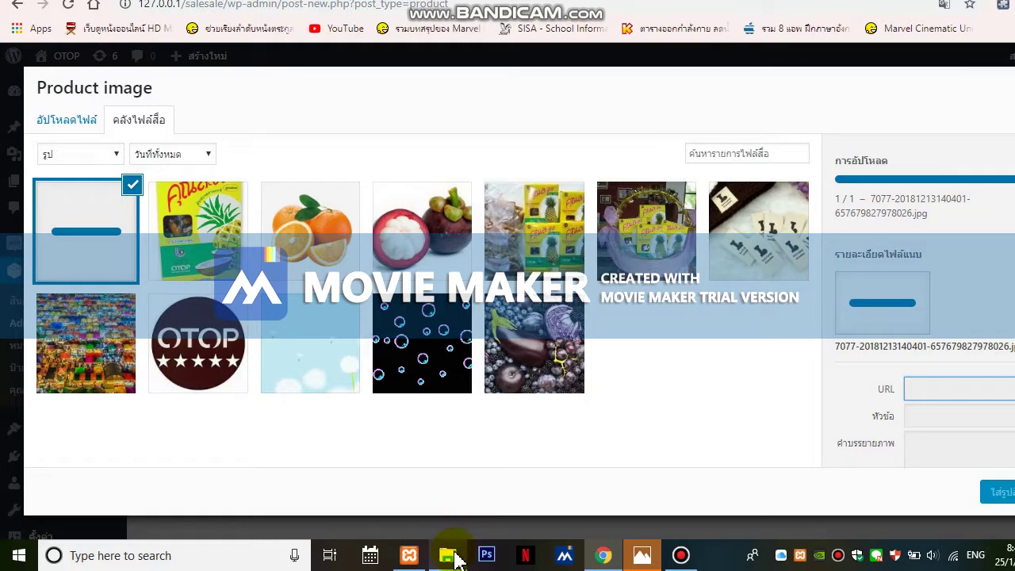
Upload the recent image files f10548_5519as and fa11048_2566a to the media library as well.
left_click(447, 555)
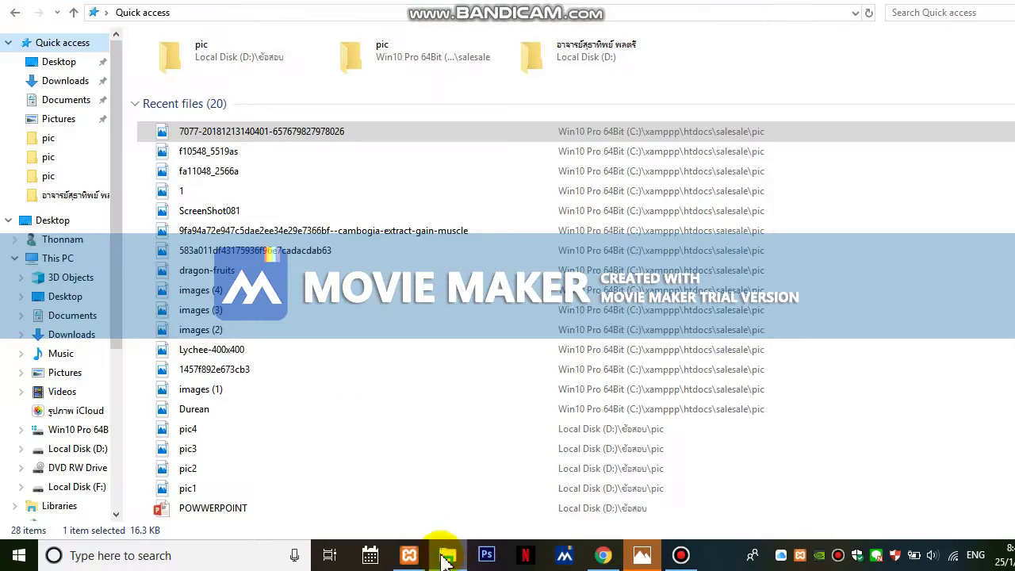
left_click_drag(249, 186, 569, 422)
mouse_move(511, 386)
left_mouse_down()
mouse_move(537, 552)
mouse_move(507, 379)
left_mouse_up()
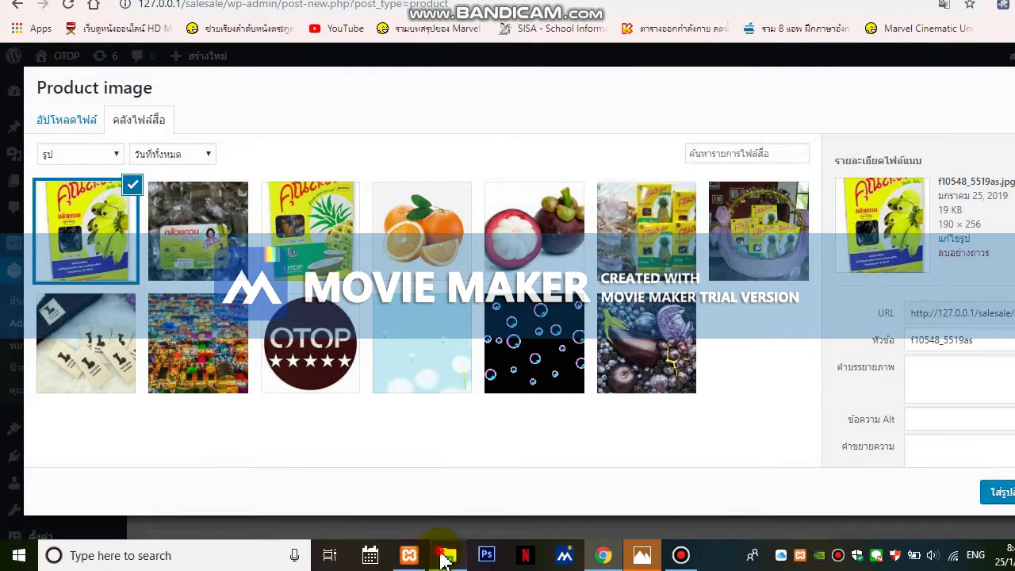
left_click(447, 555)
left_click_drag(254, 199, 467, 508)
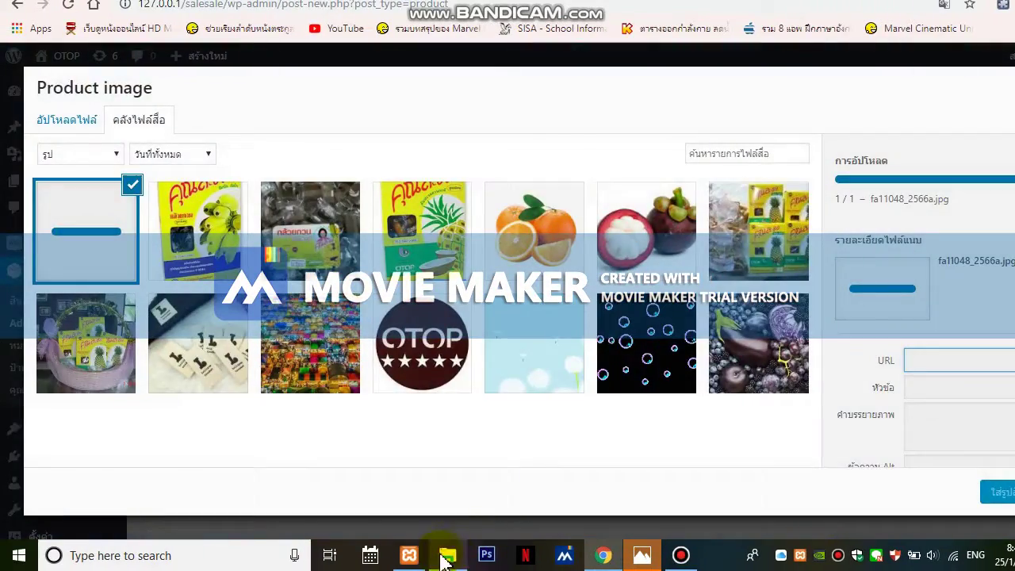
Preview the image file named 1 from the recent files in File Explorer and close the viewer.
left_click(446, 555)
left_click(238, 188)
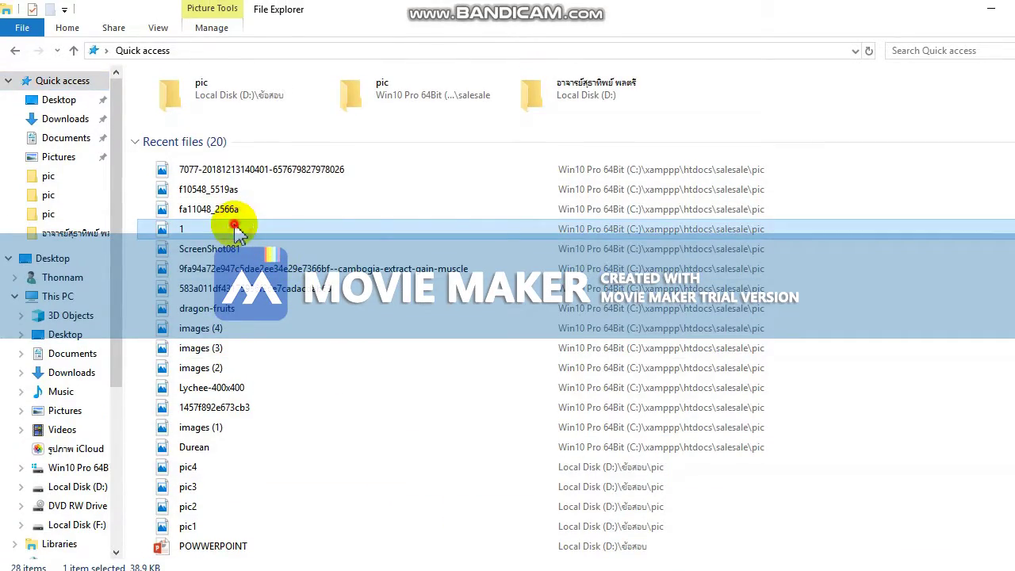
double_click(238, 230)
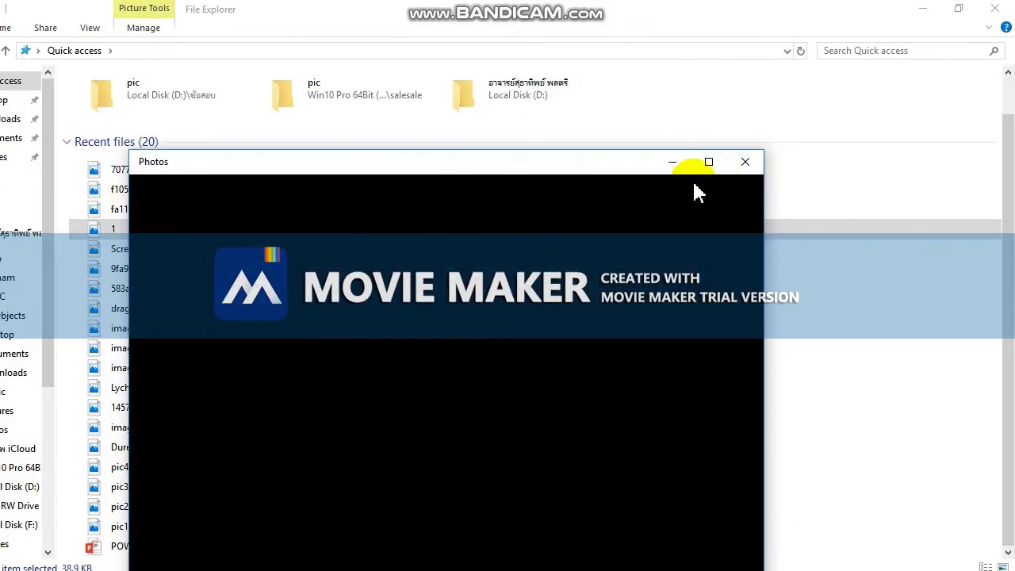
left_click(744, 163)
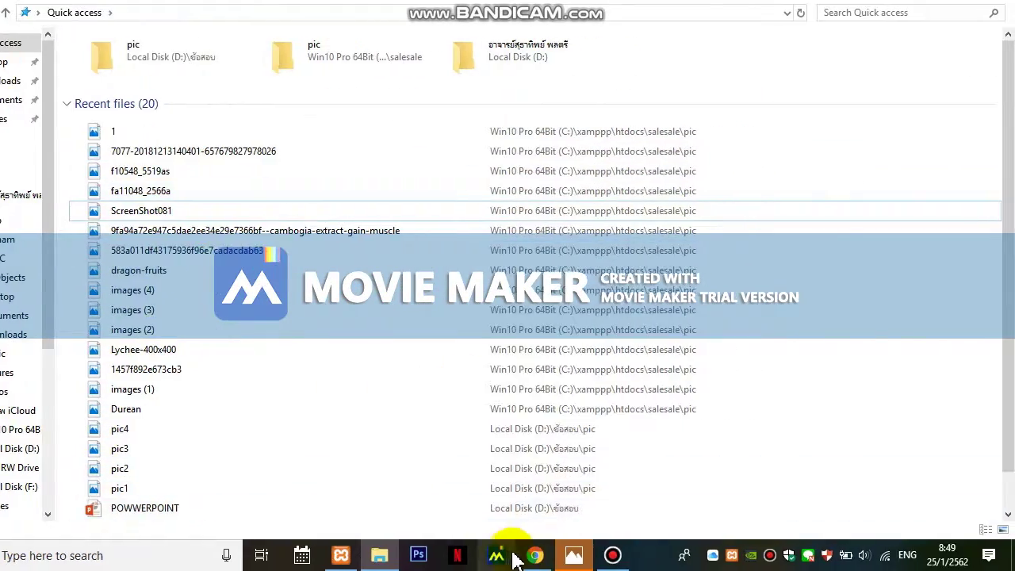
Switch back to the browser and set f10548_5519as.jpg as the product image.
left_click(535, 555)
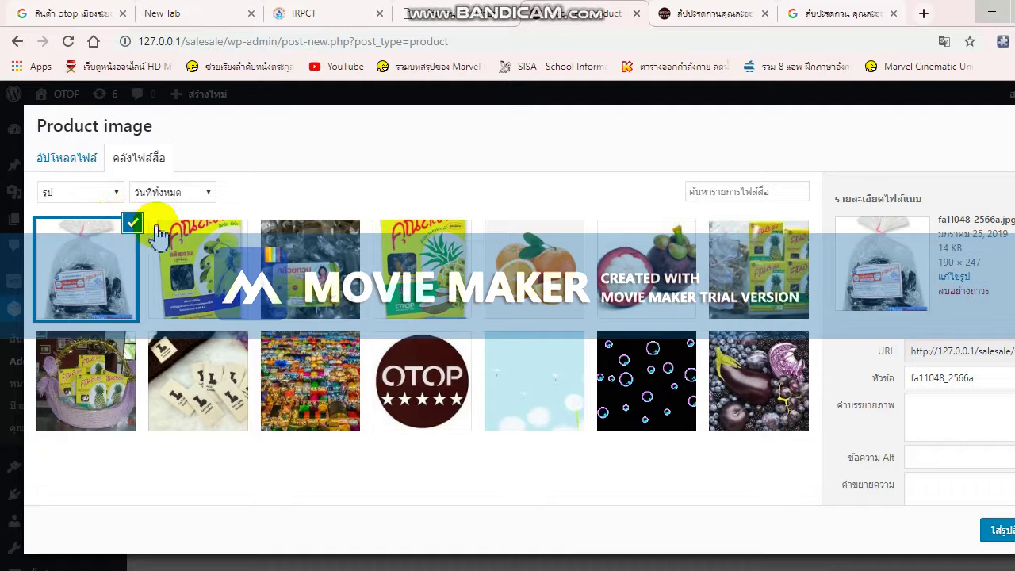
left_click(227, 248)
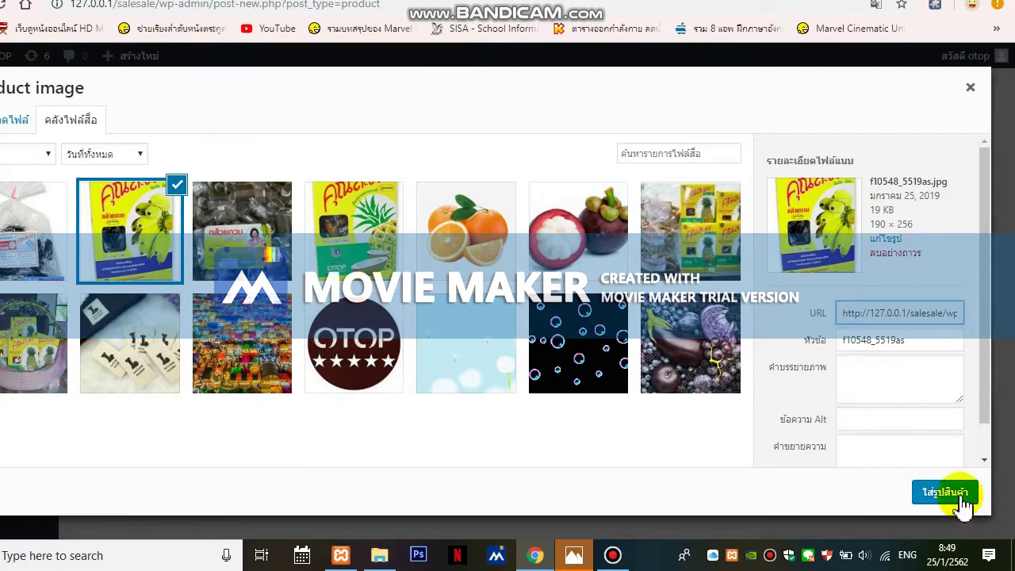
left_click(998, 529)
left_click(797, 374)
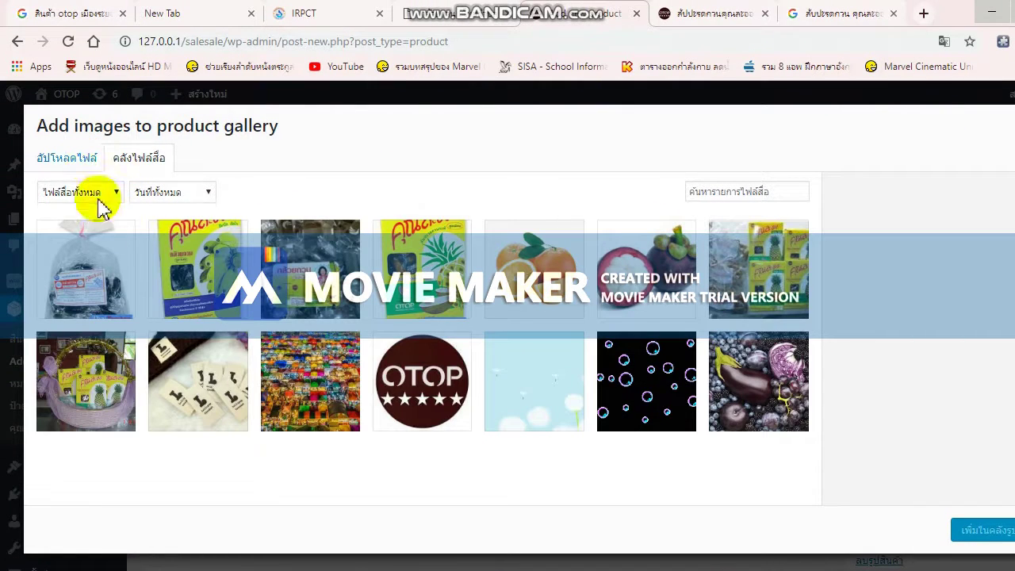
left_click(115, 257)
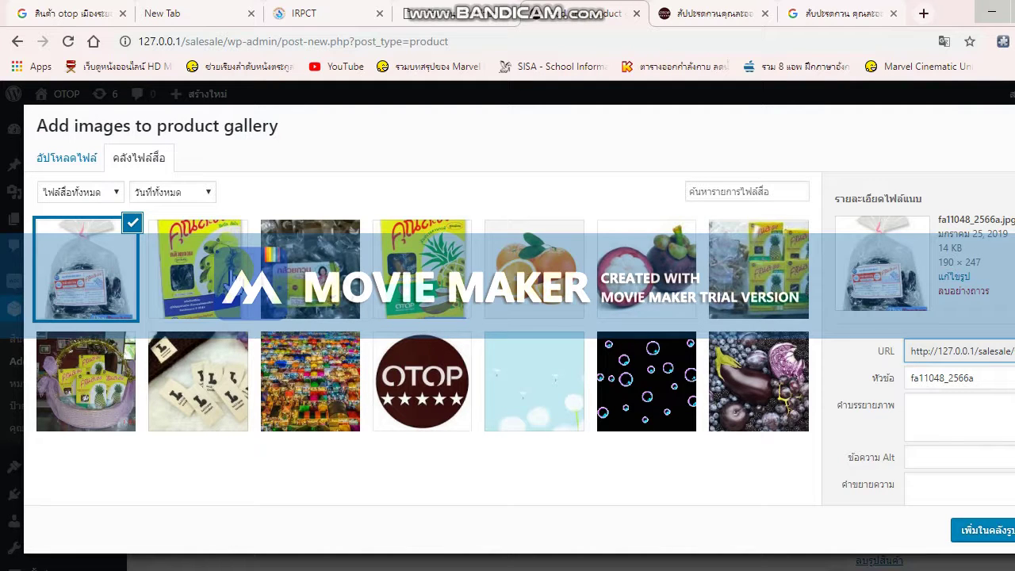
left_click(198, 269)
left_click(140, 238)
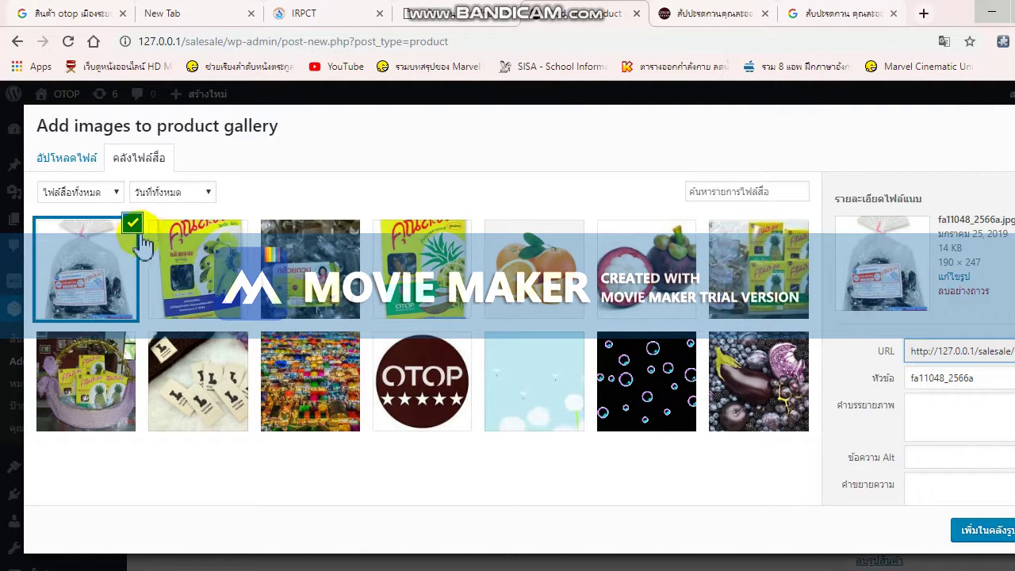
left_click(132, 223)
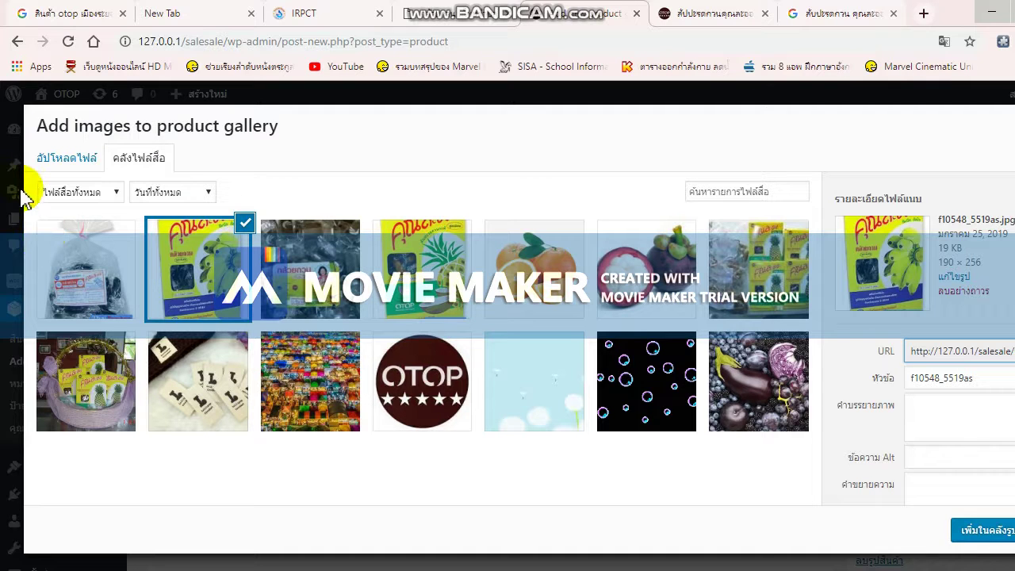
left_click(74, 287)
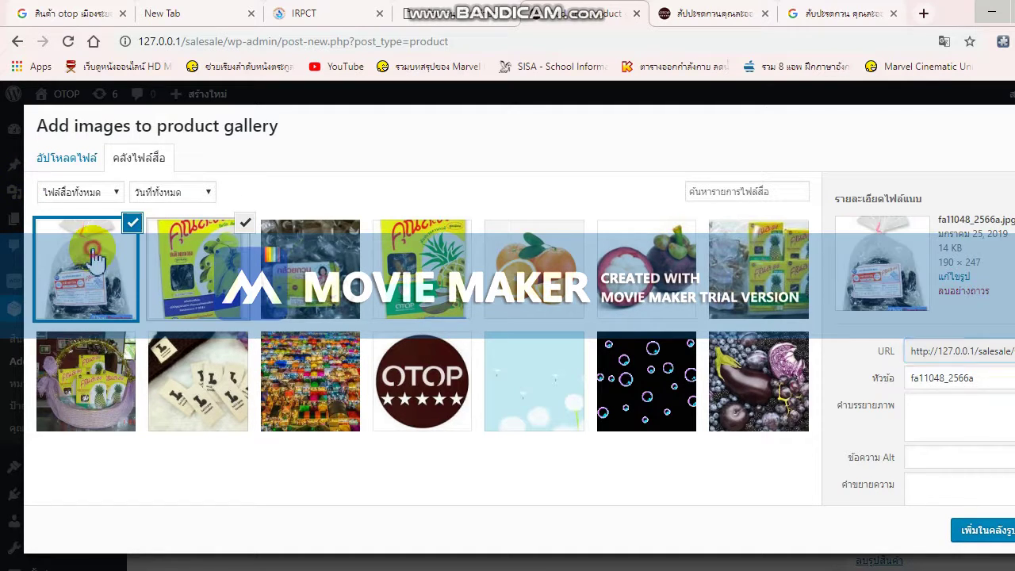
left_click(310, 269)
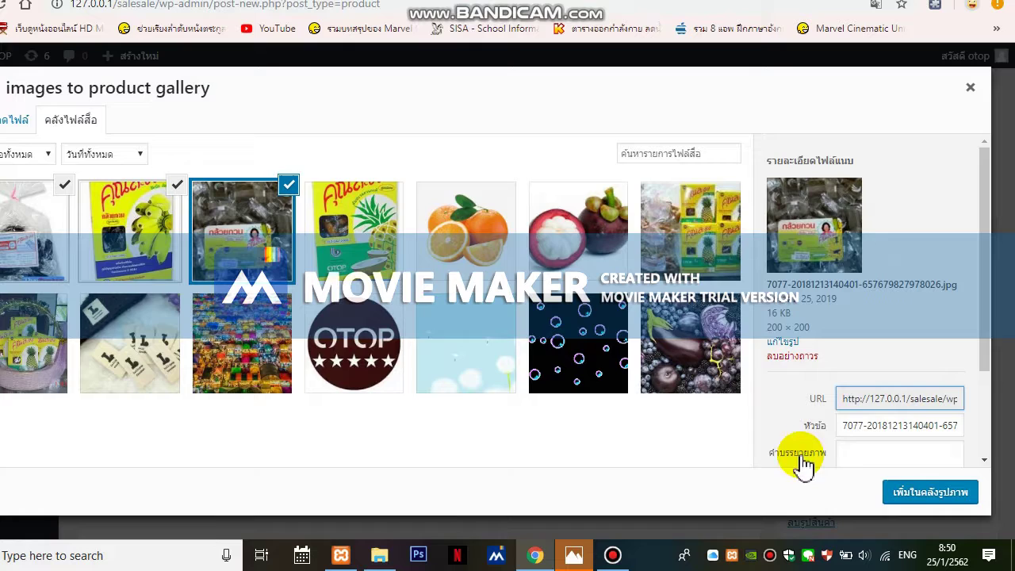
left_click(929, 490)
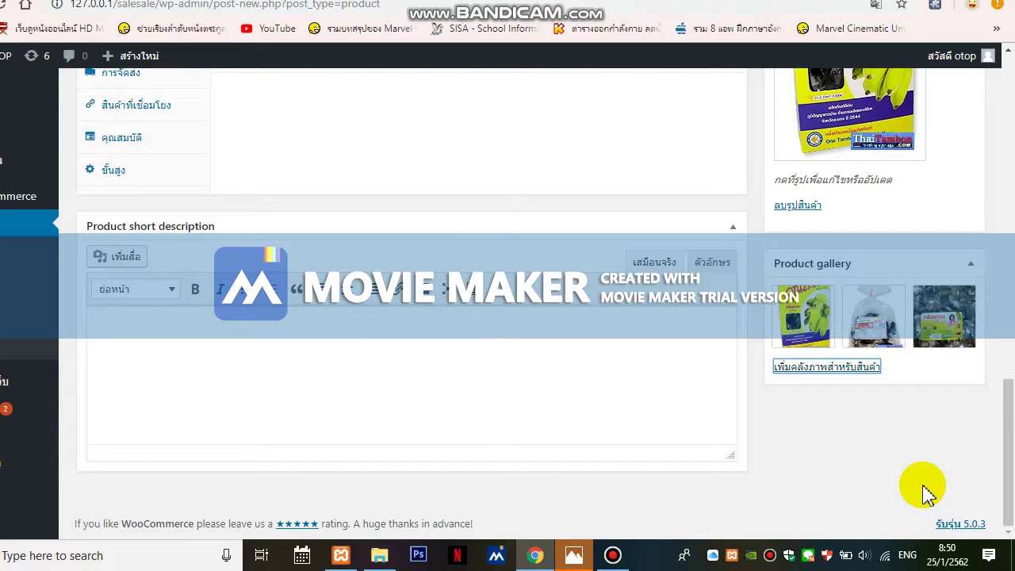
Assign the product to the กล้วยกวนคุณละออ category and publish it.
scroll(996, 419, "up", 5)
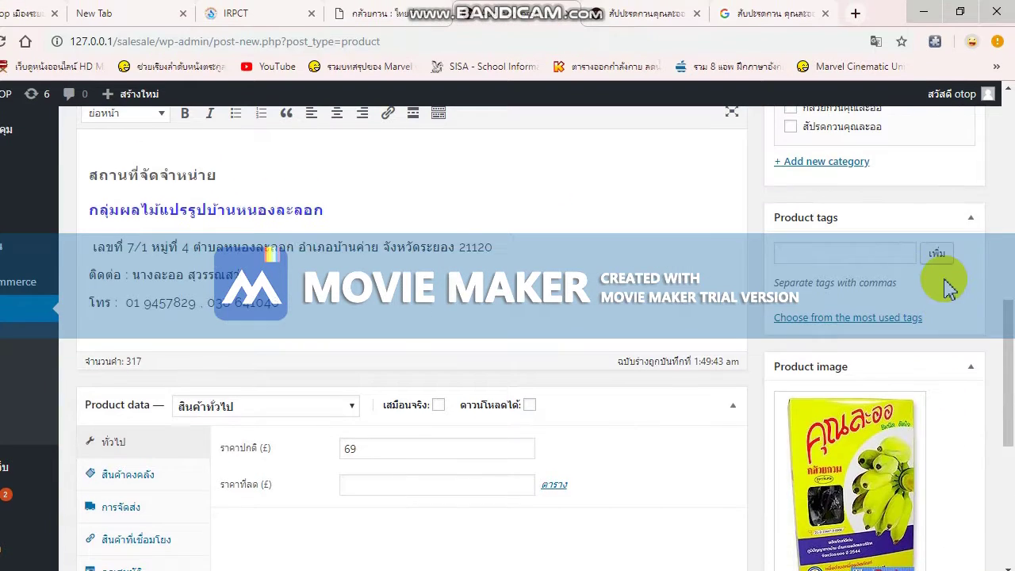
scroll(949, 287, "up", 1)
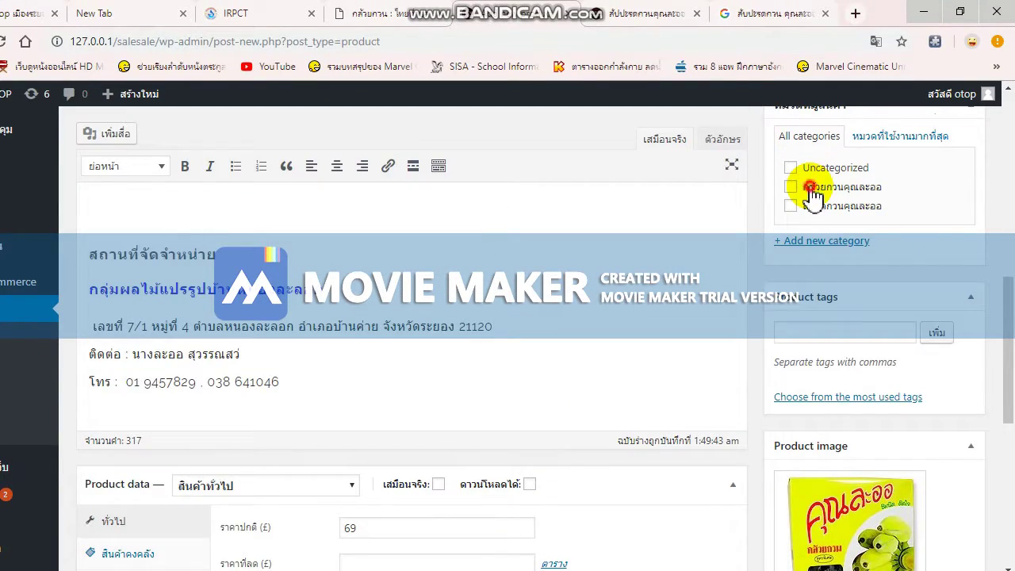
left_click(801, 187)
scroll(883, 245, "up", 3)
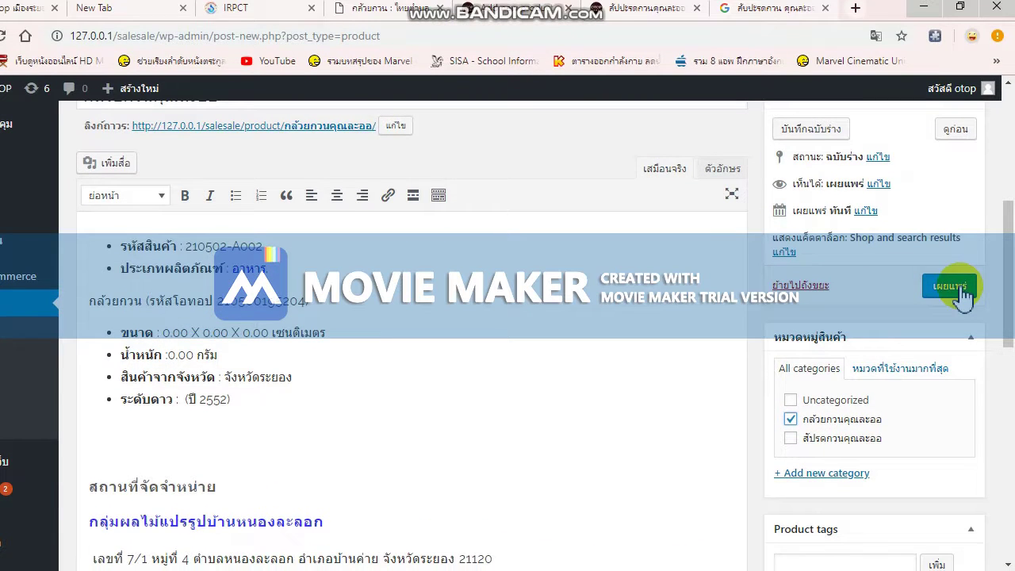
scroll(962, 295, "up", 2)
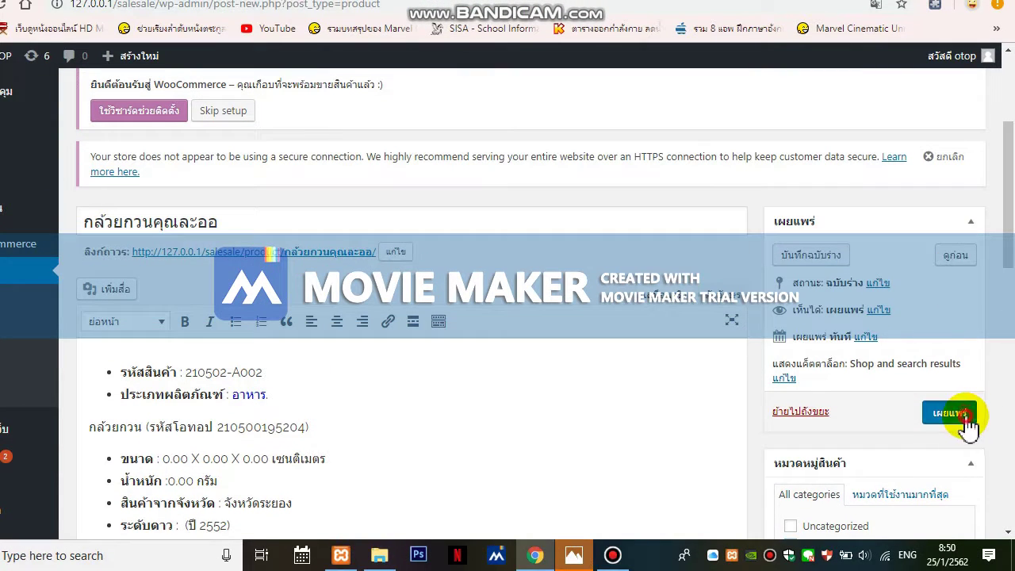
left_click(967, 416)
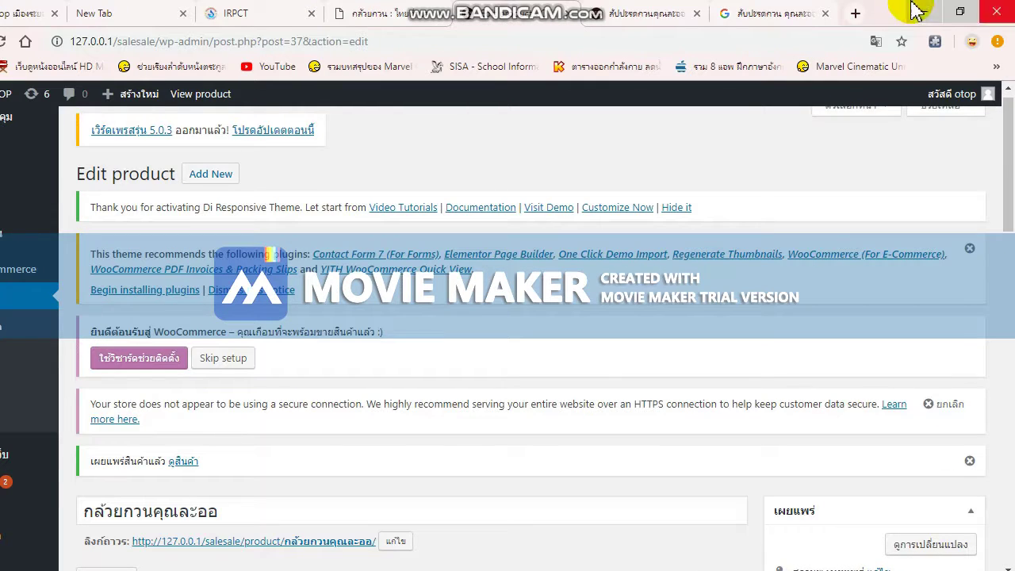
Reload the สัปปะรดกวนคุณละออ product page on the storefront to check its navigation menu.
left_click(609, 11)
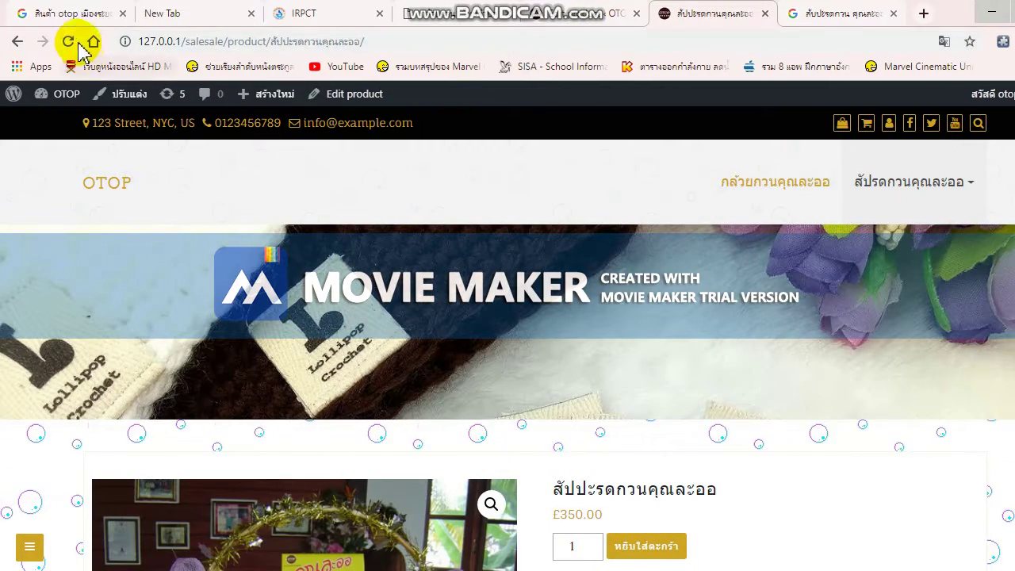
left_click(74, 45)
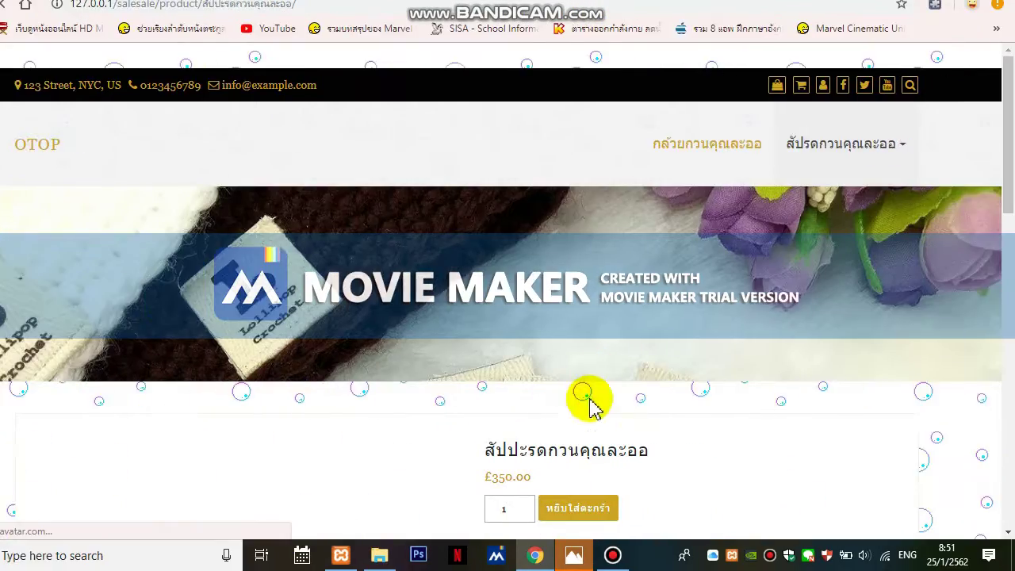
mouse_move(949, 161)
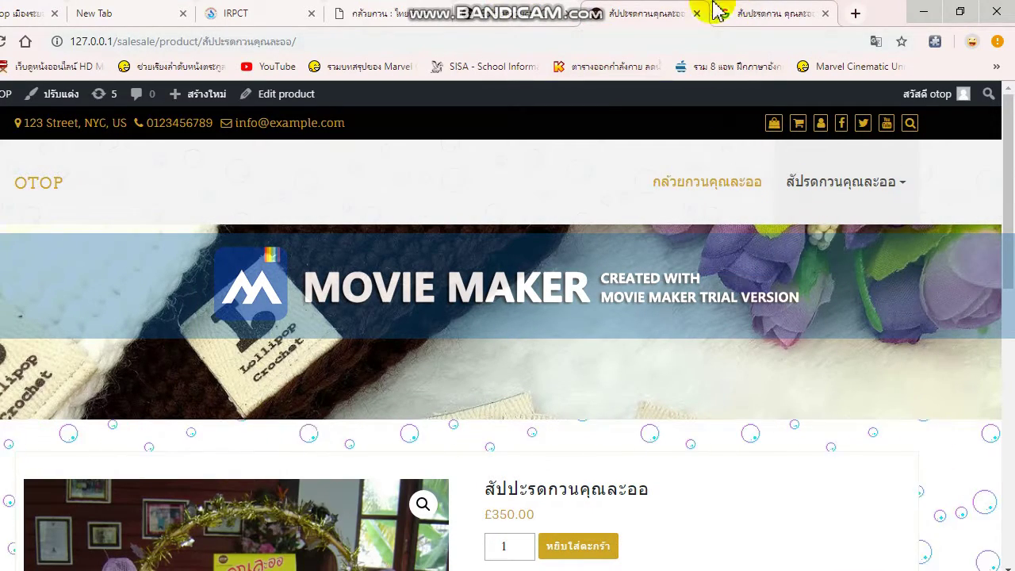
Return to the WordPress admin's menu editor and add the กล้วยกวนคุณละออ product to the main menu.
left_click(524, 11)
mouse_move(63, 414)
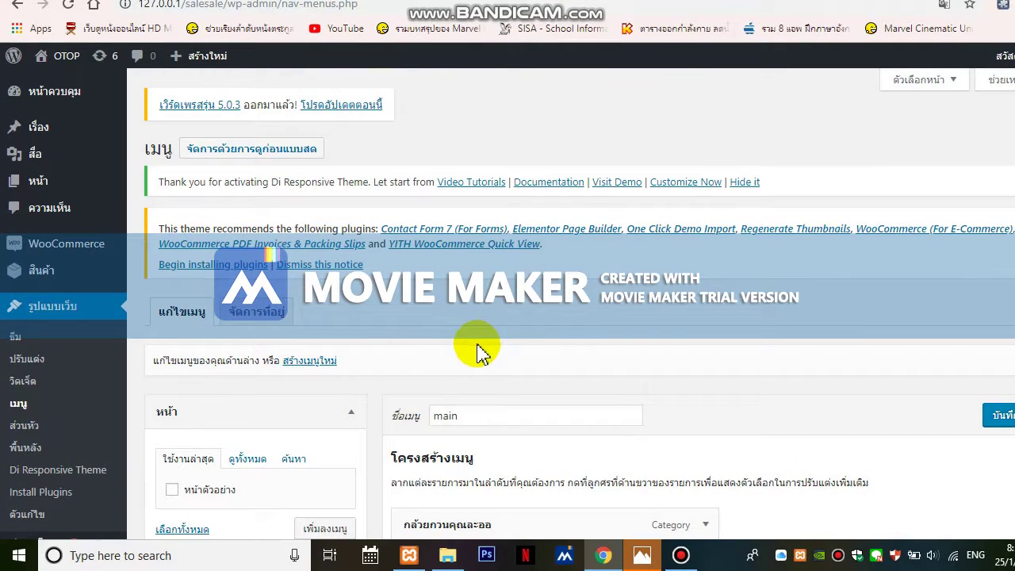
scroll(478, 351, "down", 3)
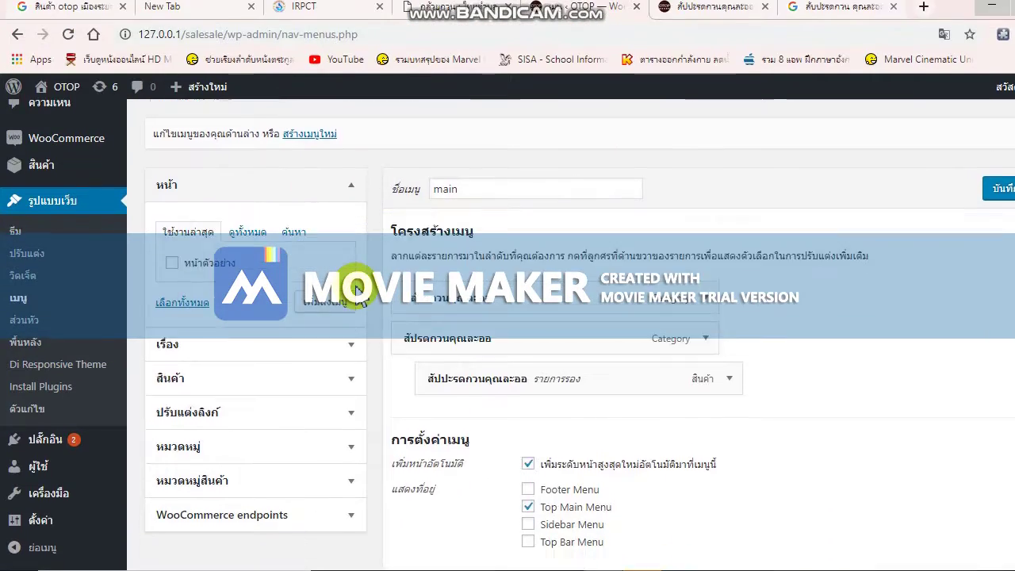
scroll(160, 347, "down", 2)
left_click(238, 236)
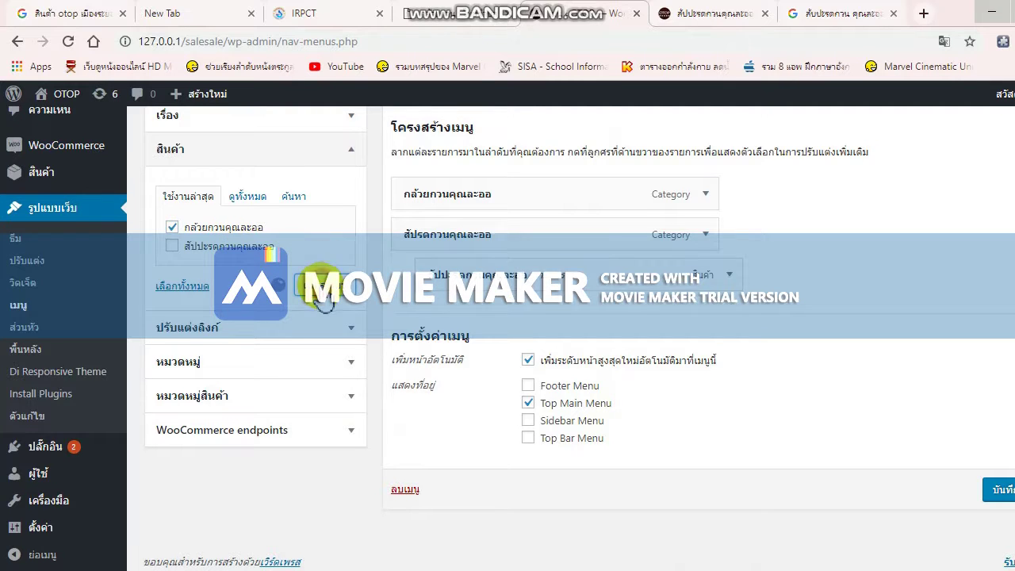
left_click_drag(486, 268, 508, 270)
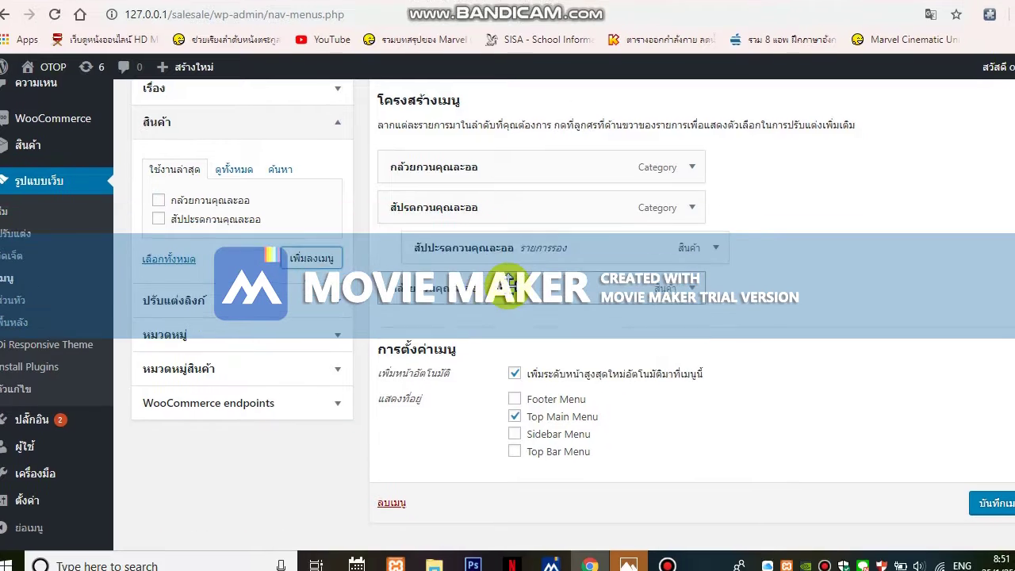
left_click(317, 285)
Nest the กล้วยกวนคุณละออ product as a sub-item under the กล้วยกวนคุณละออ category and save the main menu.
left_click_drag(475, 333, 509, 242)
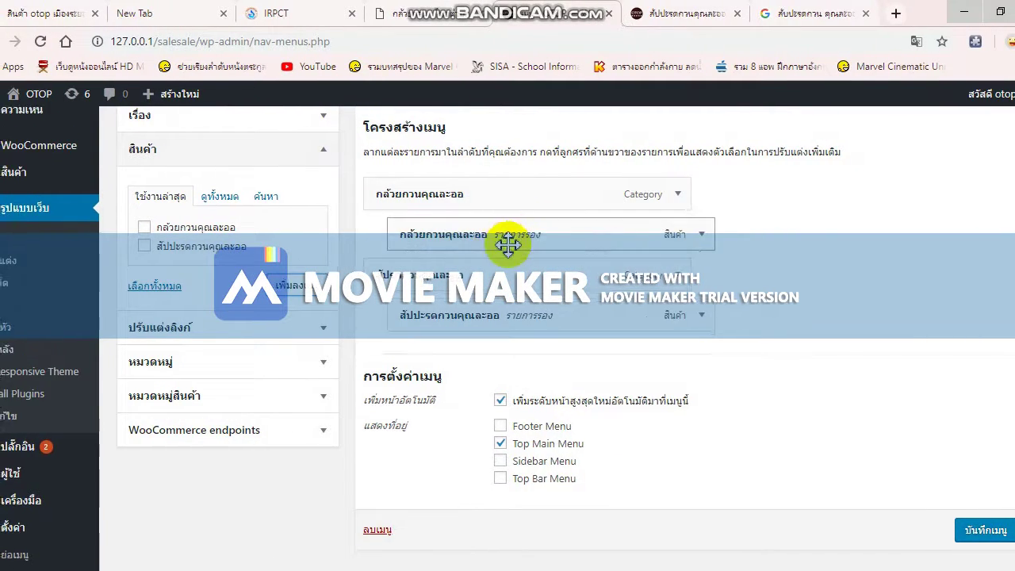
scroll(690, 380, "down", 1)
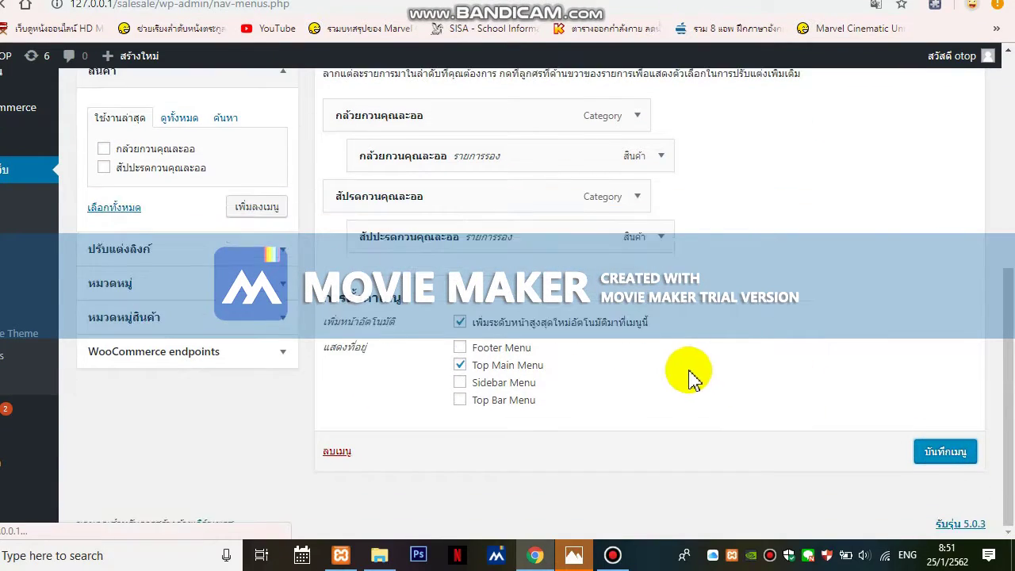
scroll(691, 376, "up", 5)
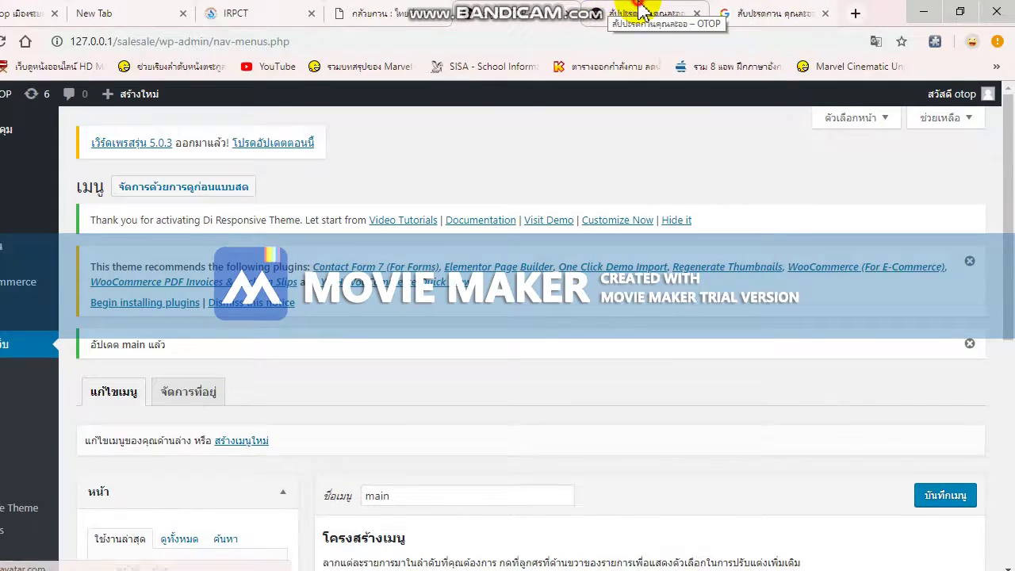
Reload the storefront and open the กล้วยกวนคุณละออ product from its category's submenu.
left_click(607, 13)
left_click(0, 41)
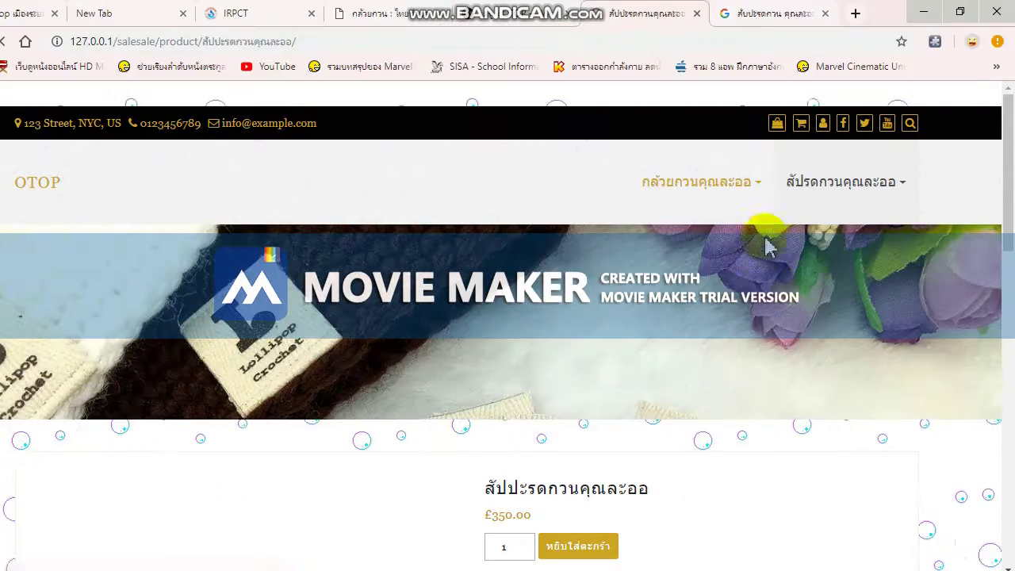
mouse_move(741, 204)
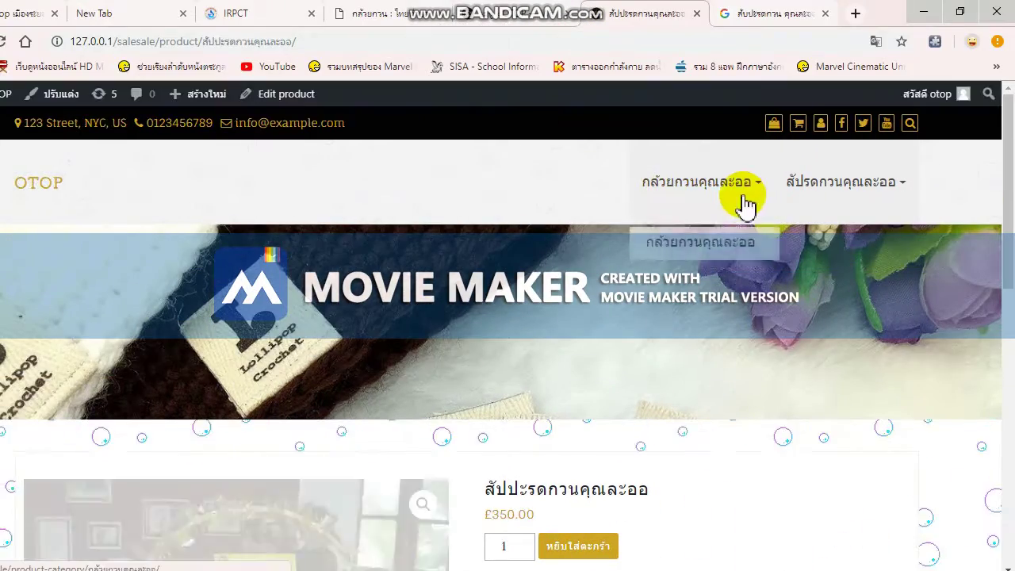
left_click(730, 248)
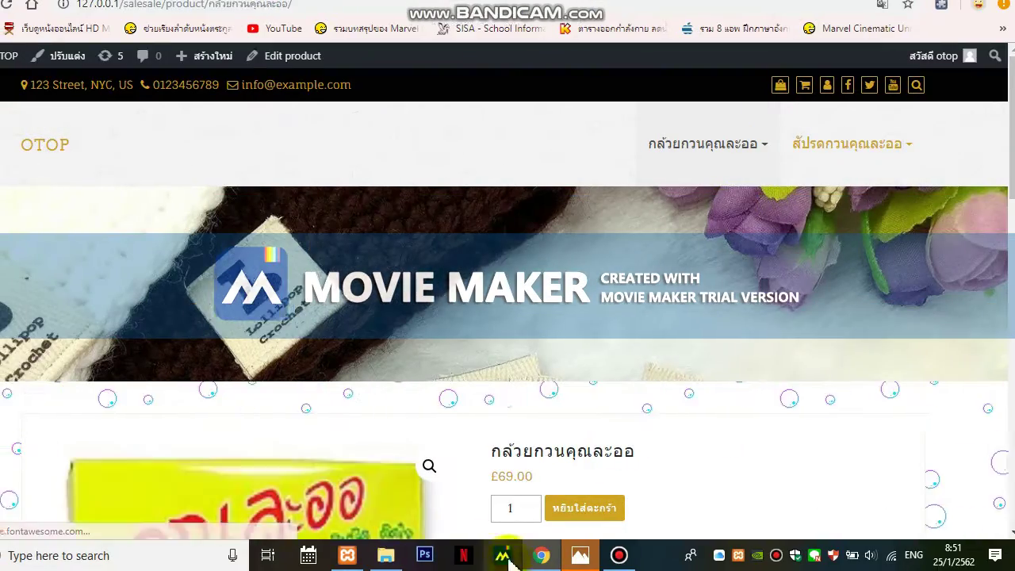
Examine the กล้วยกวนคุณละออ product page, viewing its gallery images, price, category and description details.
scroll(492, 412, "down", 7)
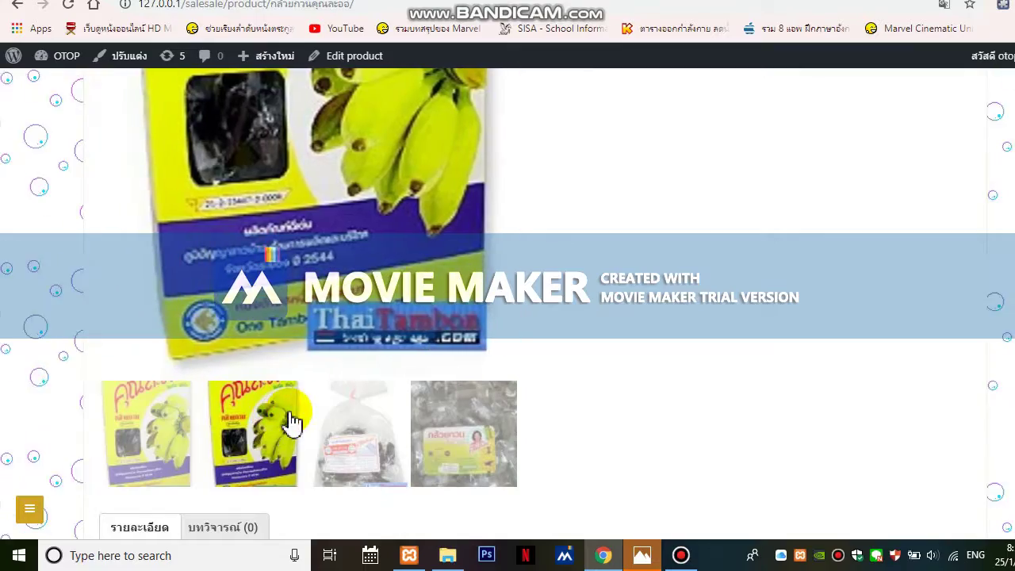
scroll(331, 410, "up", 1)
scroll(351, 408, "down", 2)
left_click(342, 414)
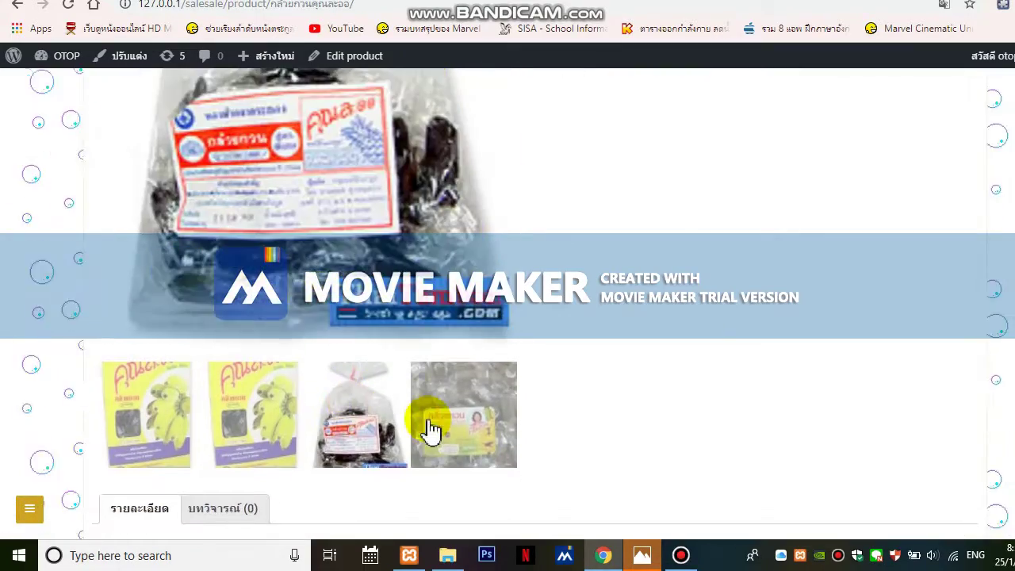
left_click(466, 432)
scroll(465, 431, "up", 3)
scroll(468, 433, "down", 3)
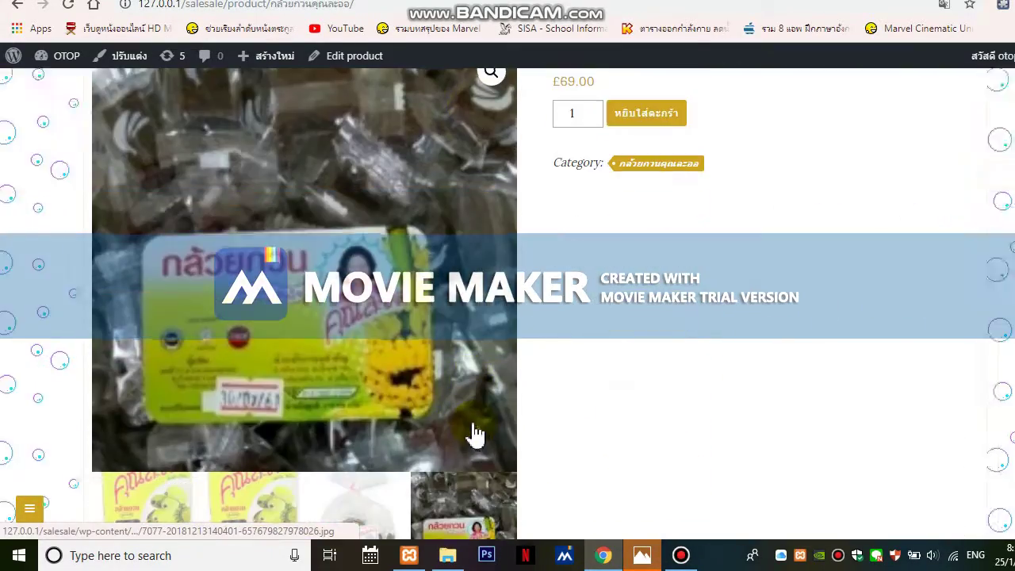
scroll(494, 429, "down", 5)
scroll(423, 385, "up", 2)
scroll(415, 370, "down", 4)
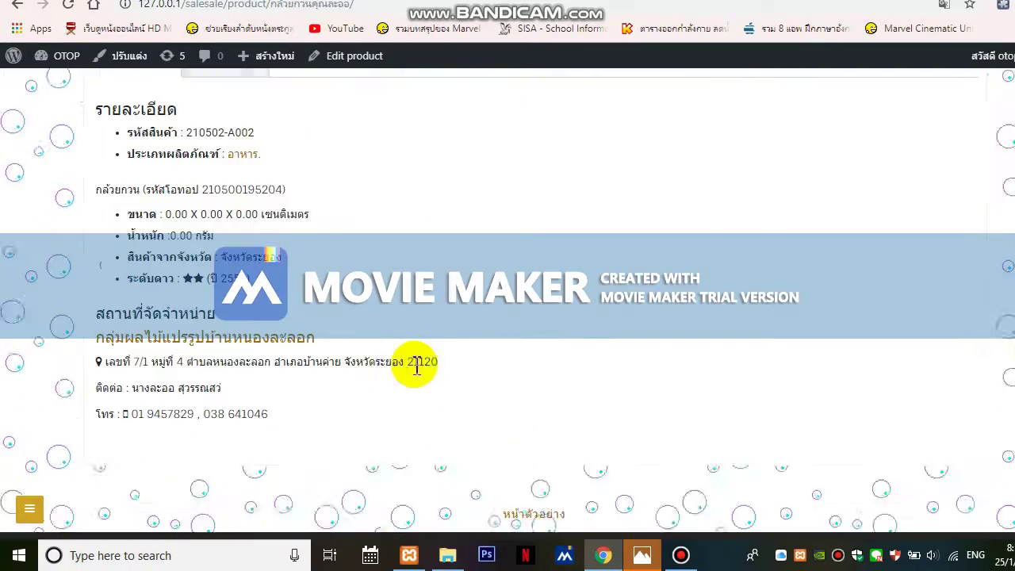
scroll(397, 361, "up", 10)
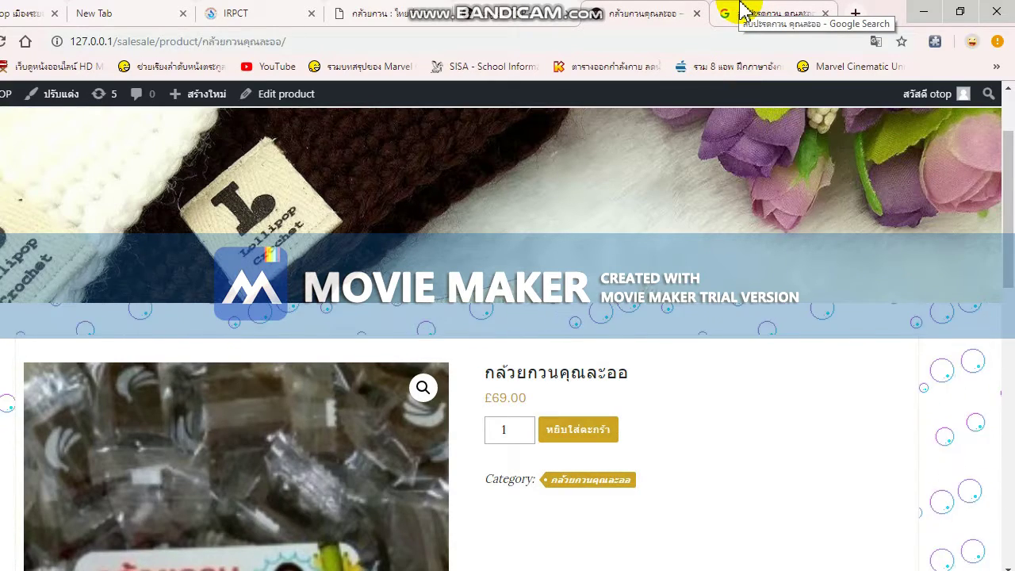
scroll(566, 151, "up", 2)
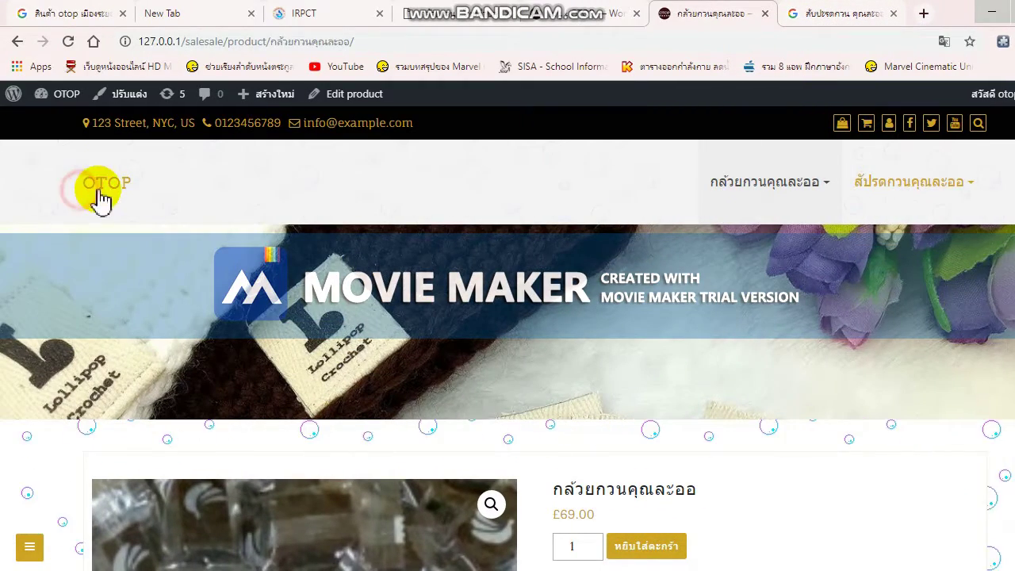
Open the OTOP shop's home page and look through it down to the footer.
left_click(100, 200)
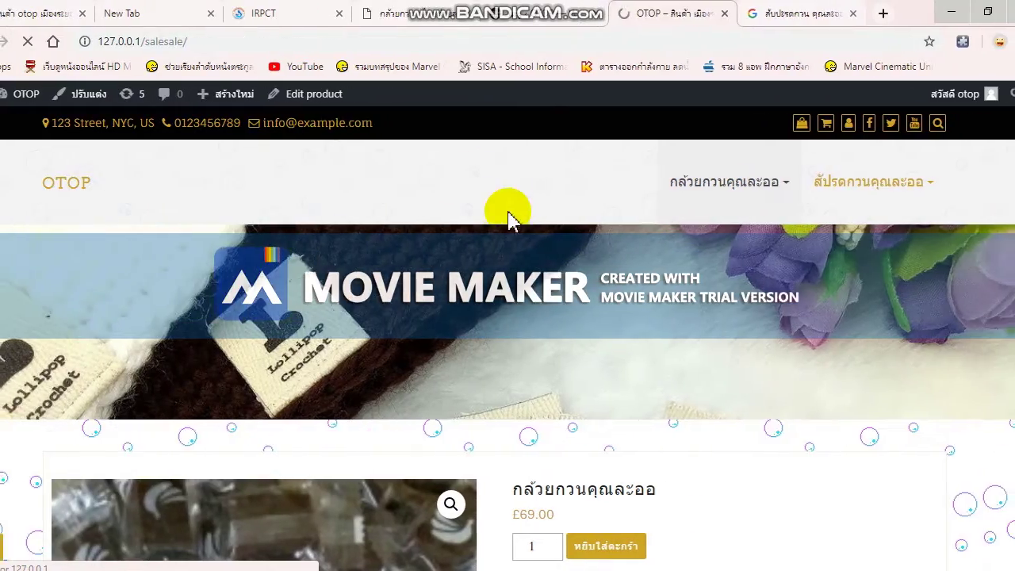
scroll(667, 301, "down", 2)
scroll(600, 295, "down", 5)
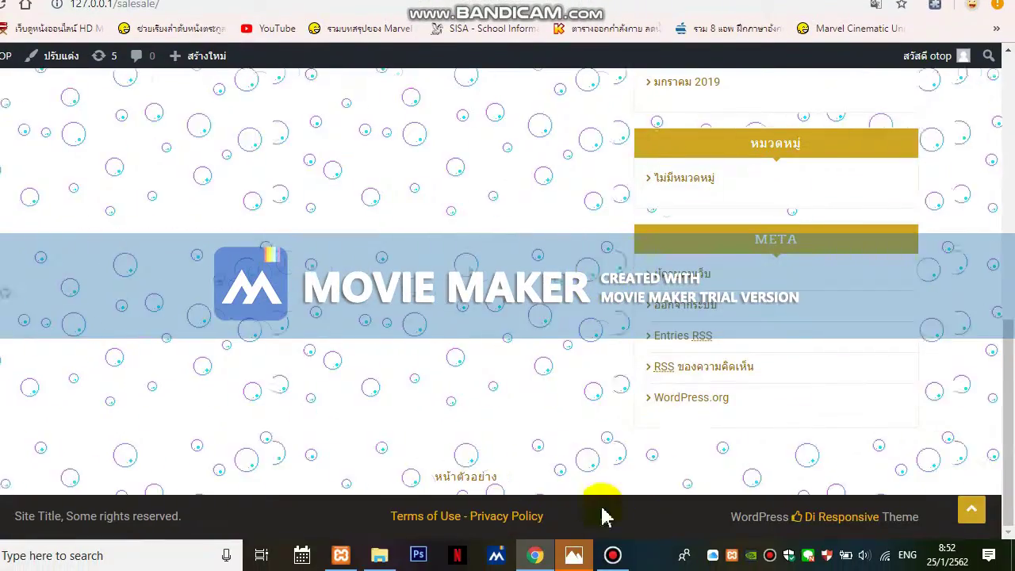
left_click(612, 555)
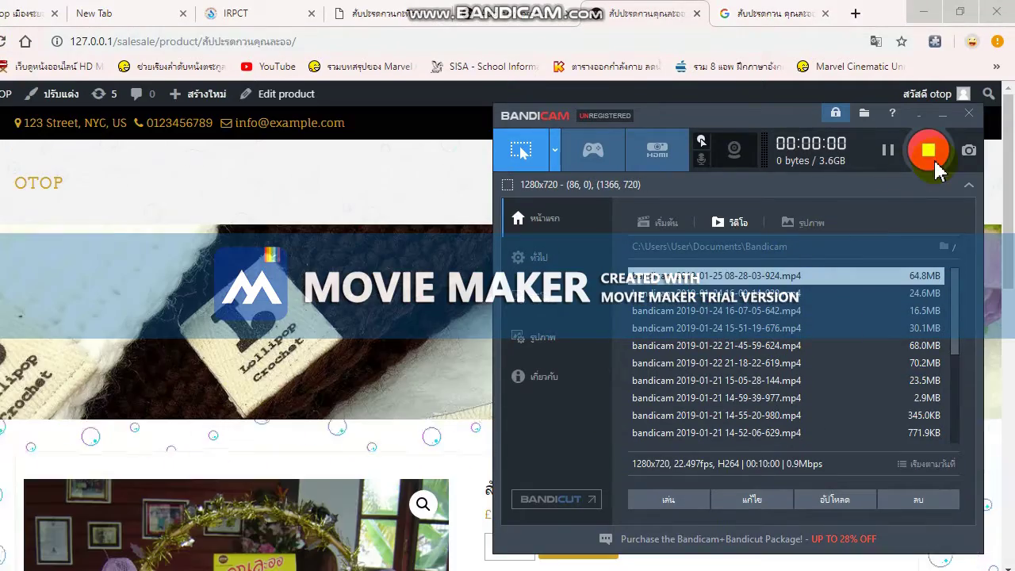
left_click(921, 116)
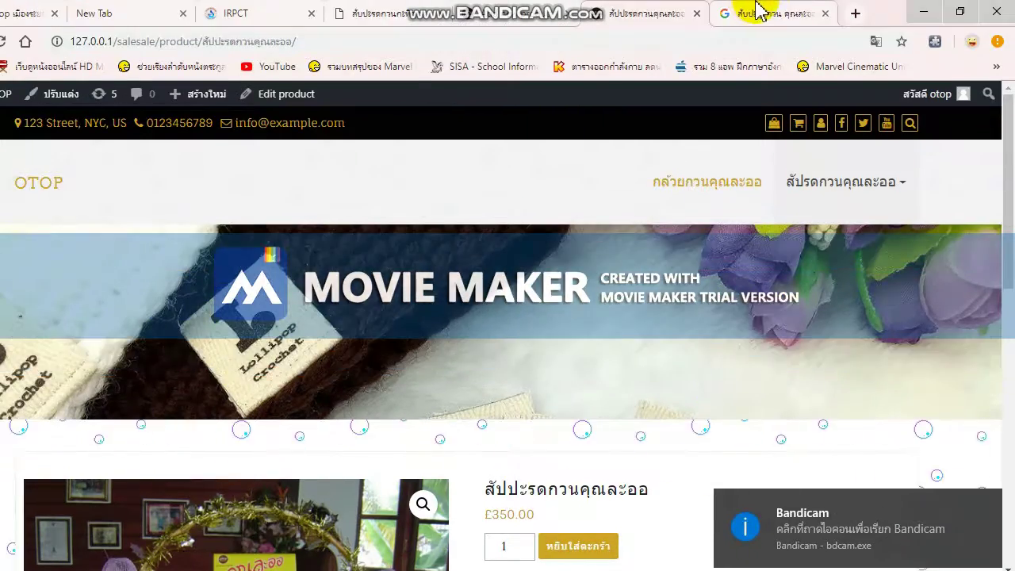
Return to the new กล้วยกวนคุณละออ product form and paste the copied product details into its main description.
left_click(759, 11)
left_click(675, 13)
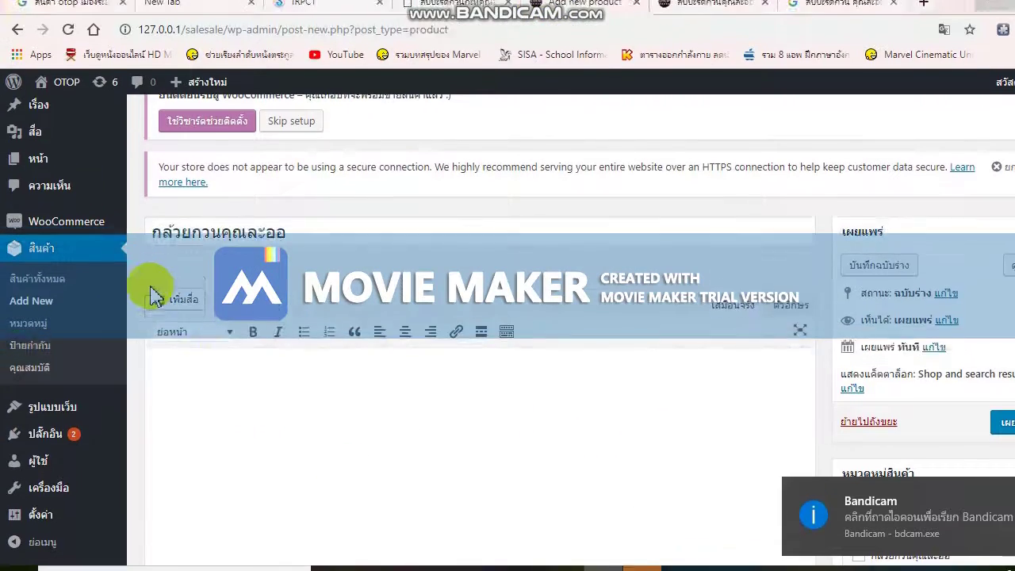
scroll(64, 213, "up", 3)
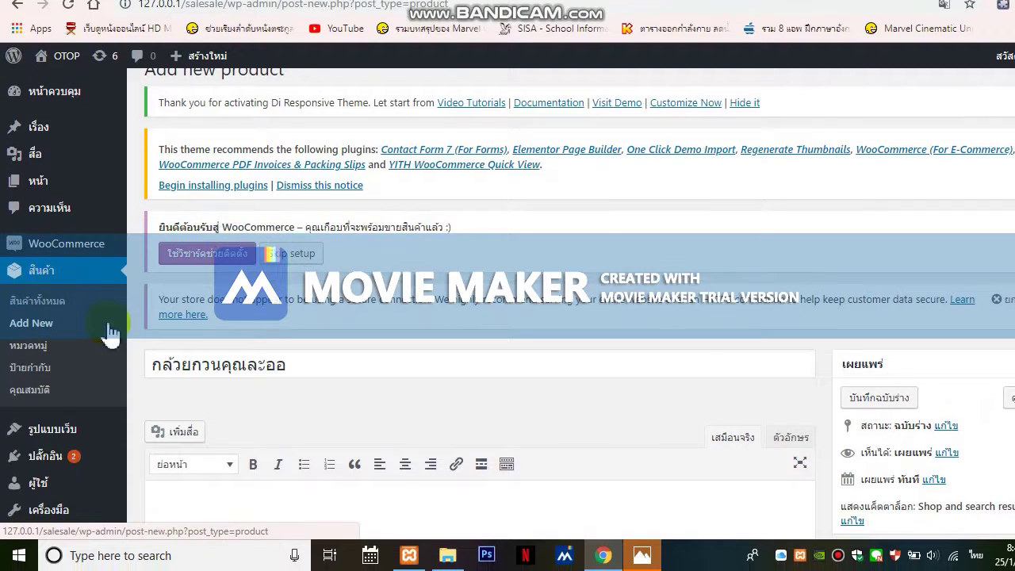
key("Tab")
scroll(333, 352, "down", 3)
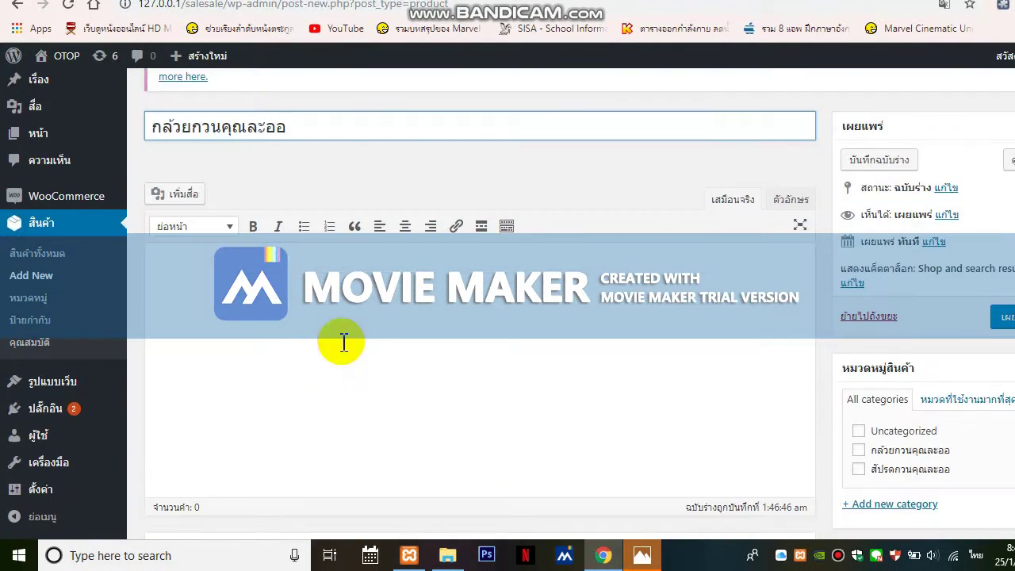
scroll(397, 238, "up", 2)
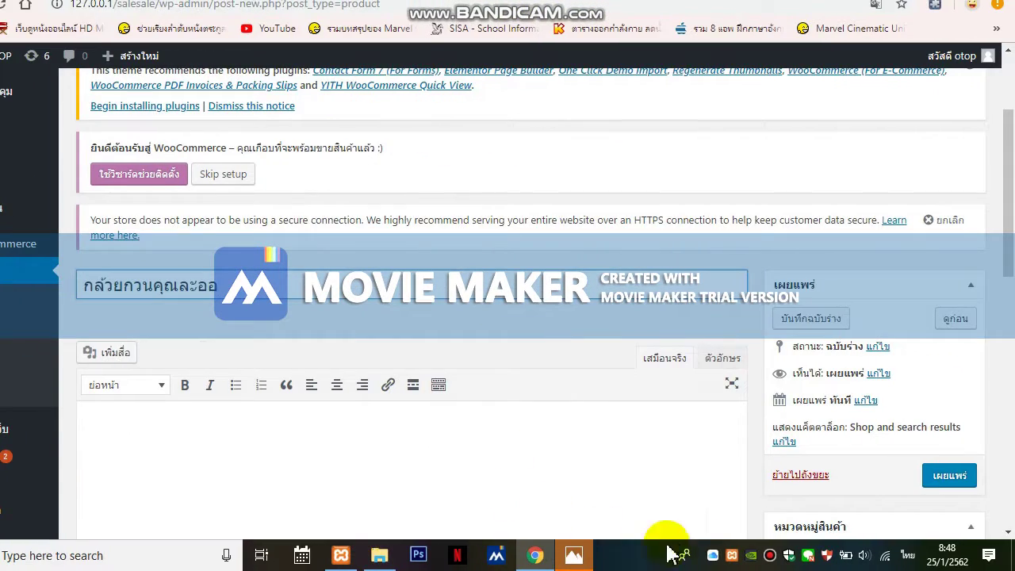
left_click(766, 557)
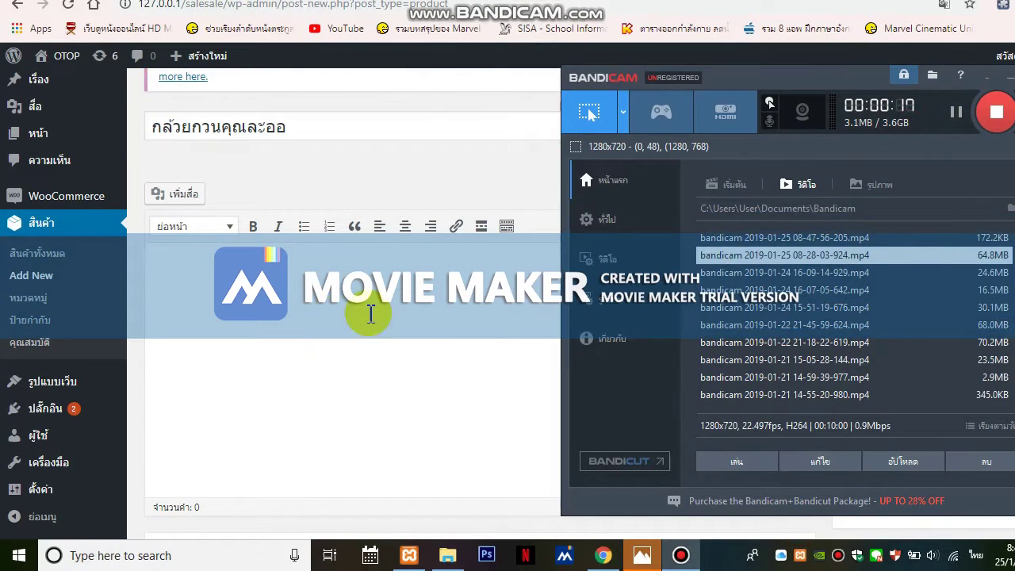
left_click(260, 520)
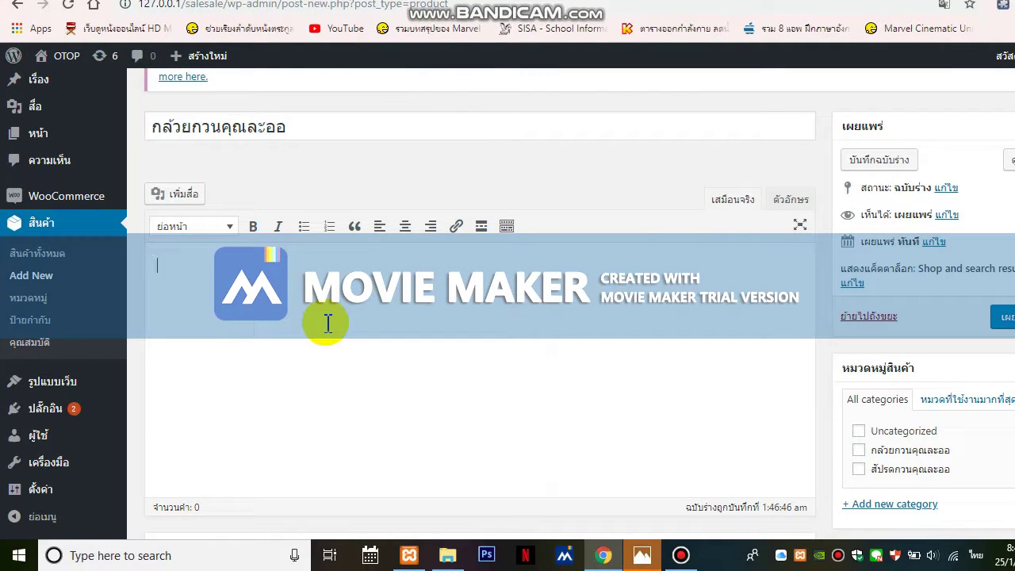
key("ctrl+v")
Examine the pasted description from the product code down to the distributor's contact details.
scroll(328, 323, "up", 4)
scroll(306, 340, "down", 3)
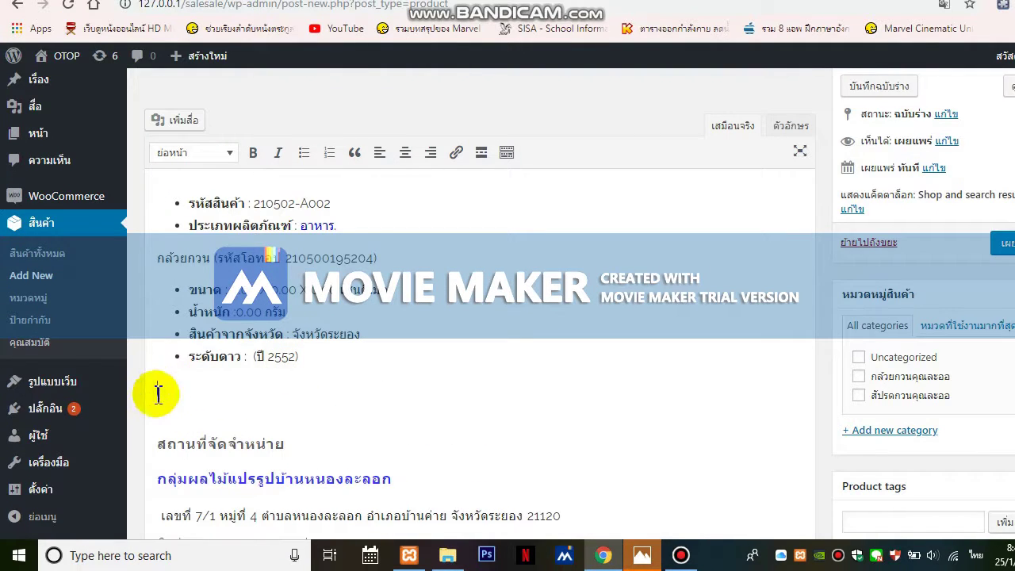
scroll(199, 396, "down", 4)
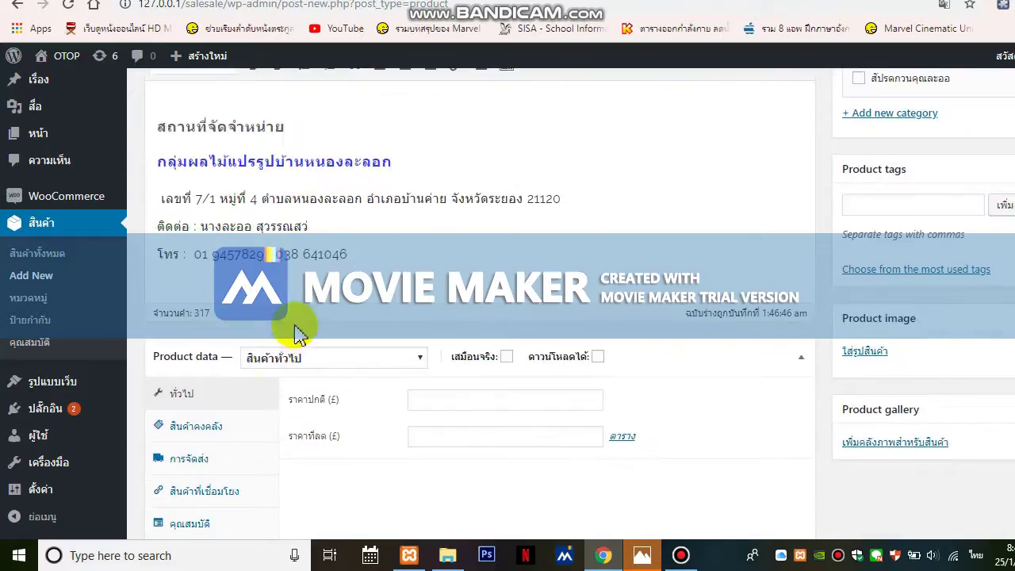
scroll(297, 333, "up", 5)
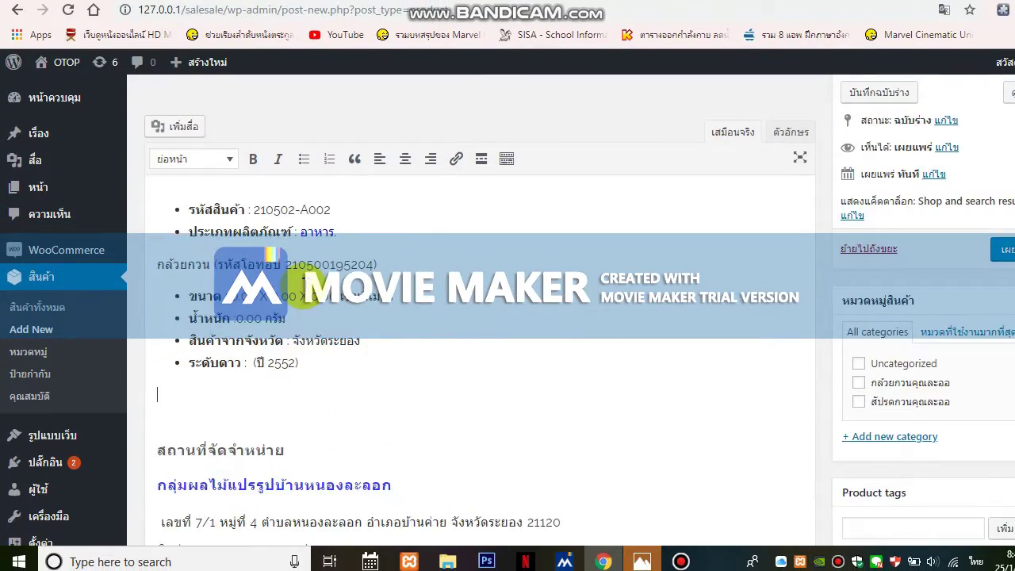
scroll(301, 287, "up", 1)
scroll(342, 317, "down", 2)
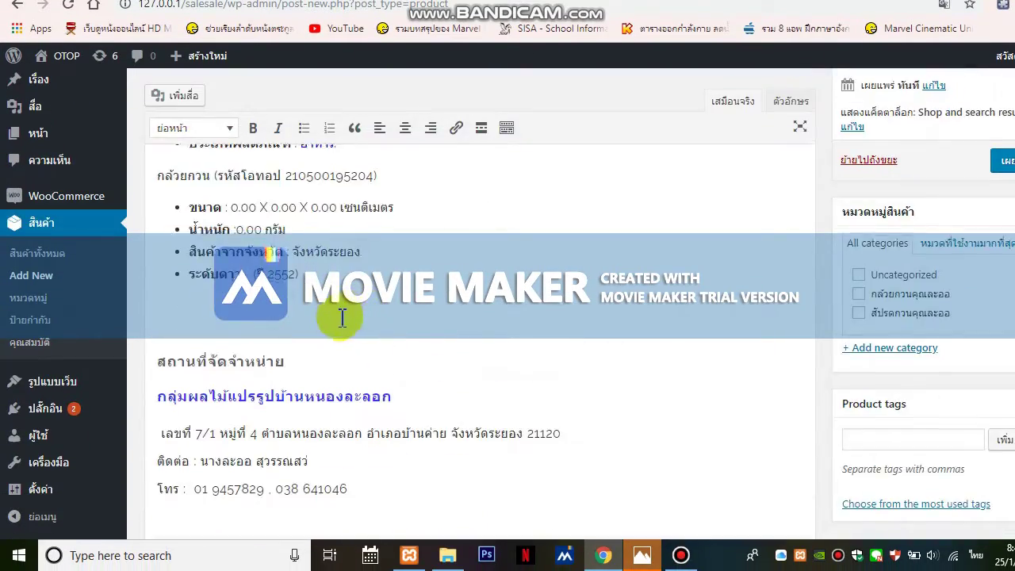
scroll(341, 317, "down", 4)
scroll(335, 315, "up", 5)
scroll(354, 314, "up", 2)
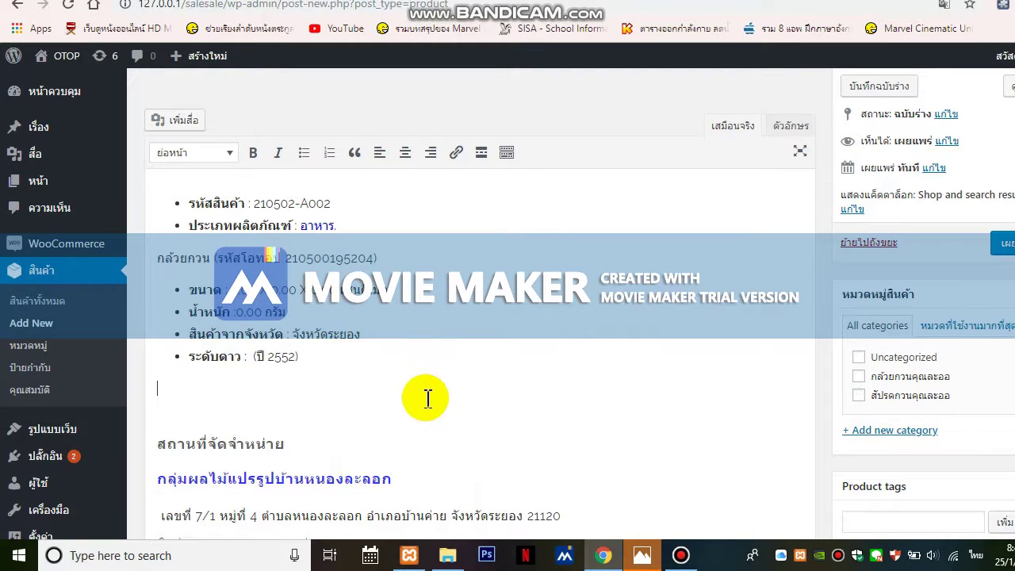
Set the product's regular price to 69.
scroll(427, 398, "down", 8)
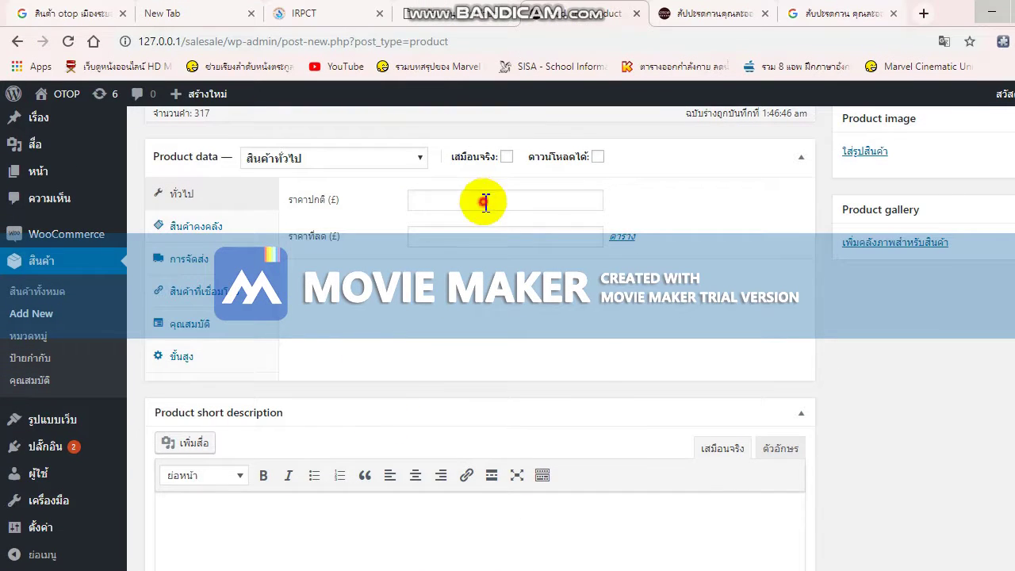
left_click(486, 202)
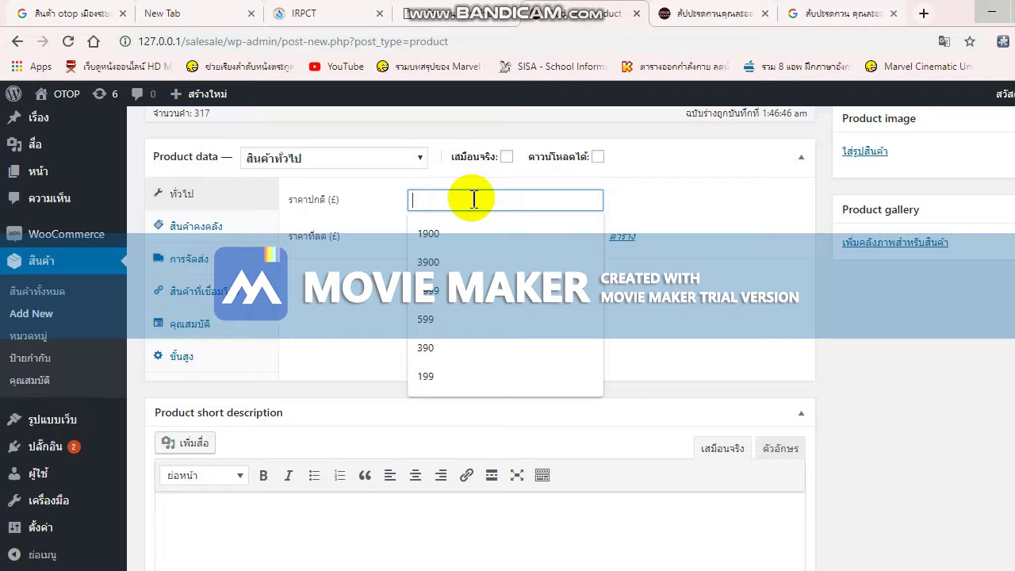
type("69")
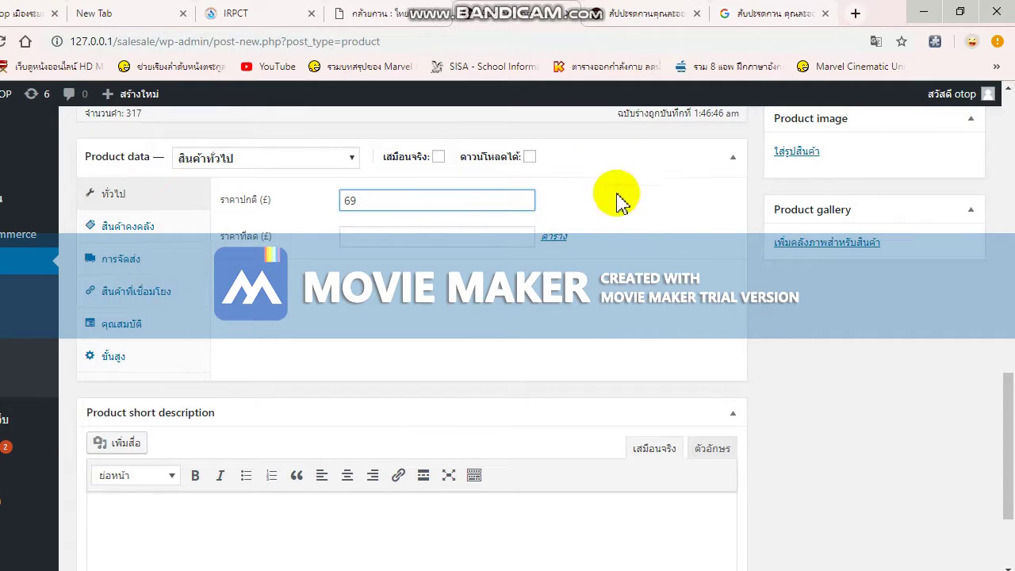
scroll(628, 227, "up", 7)
scroll(671, 186, "down", 4)
scroll(555, 238, "down", 4)
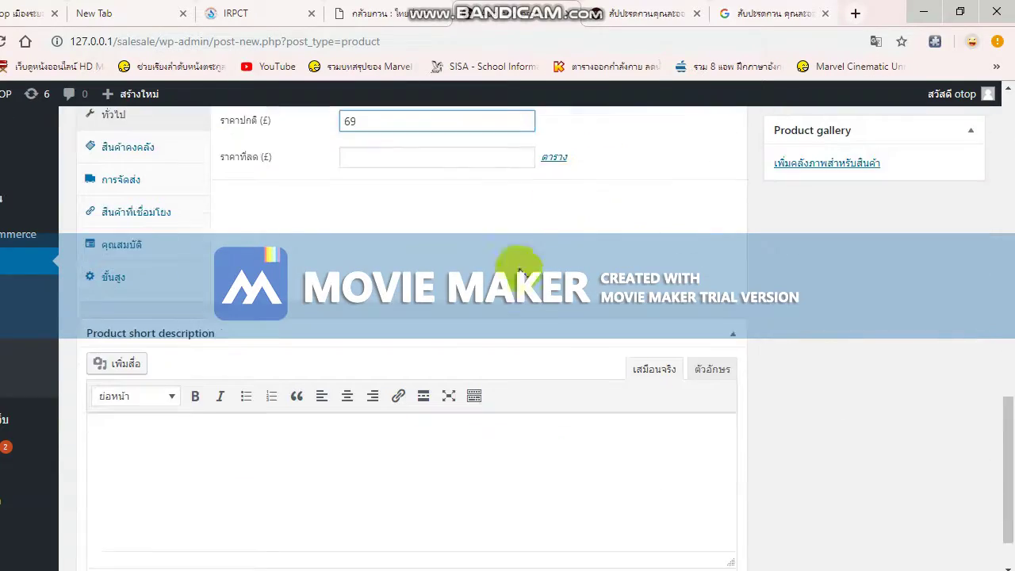
scroll(517, 267, "up", 2)
scroll(476, 293, "down", 2)
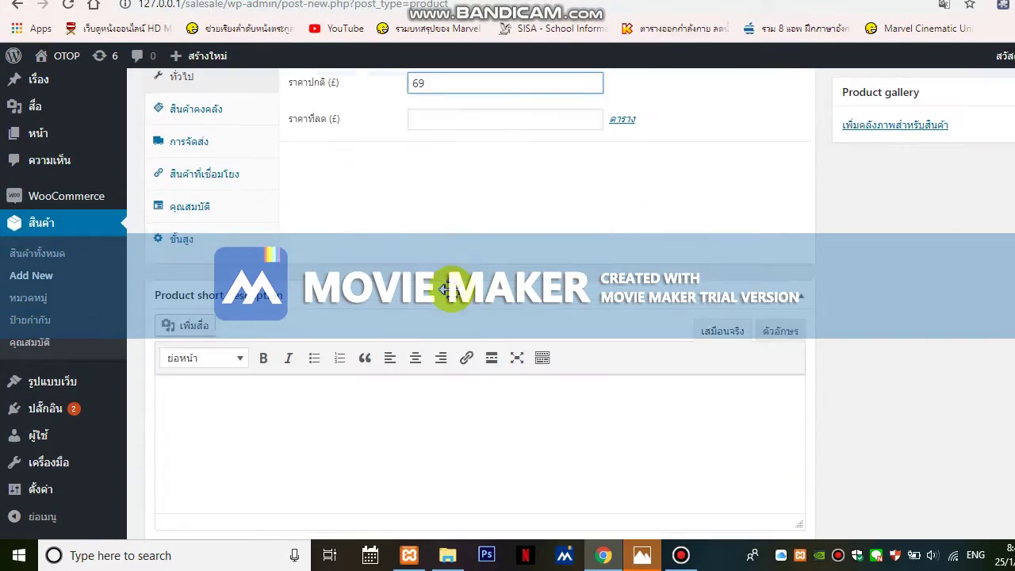
scroll(873, 297, "up", 3)
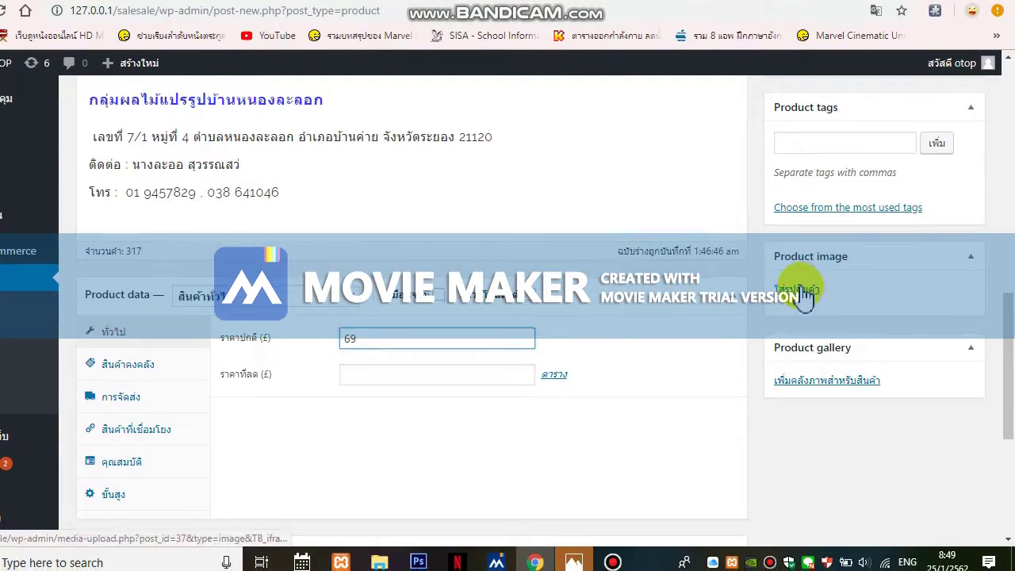
left_click(800, 297)
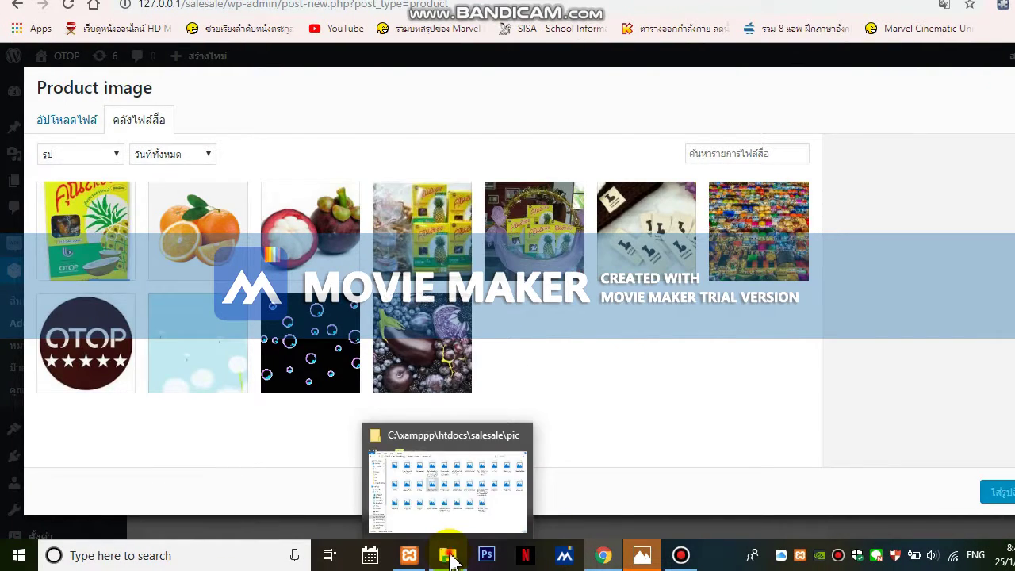
left_click(448, 557)
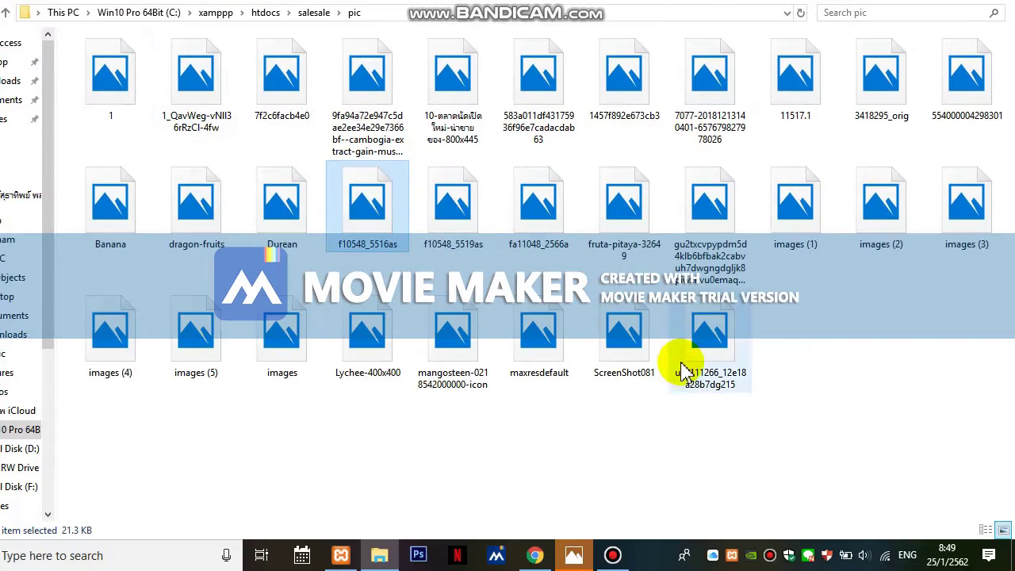
left_click(452, 361)
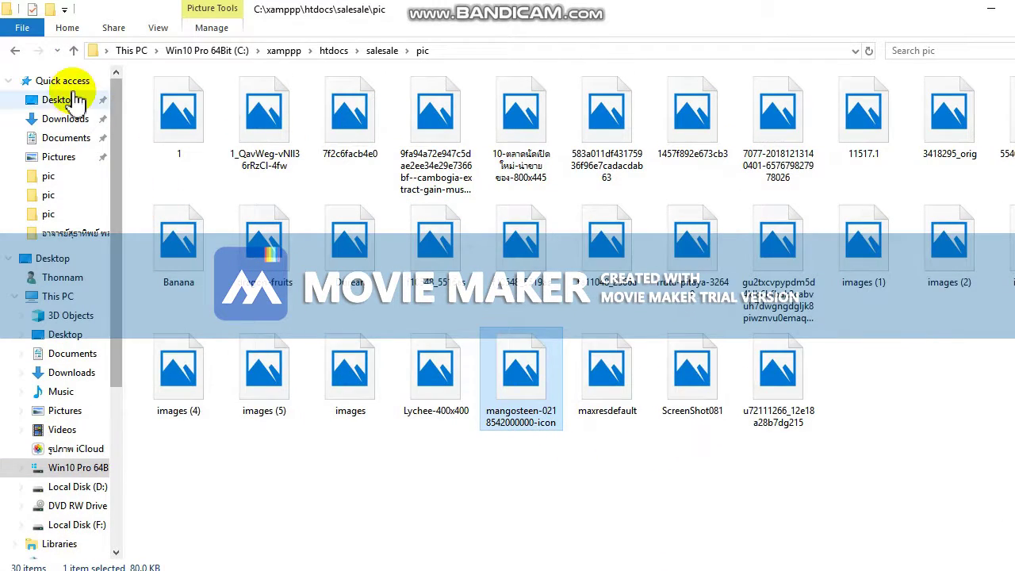
left_click(70, 81)
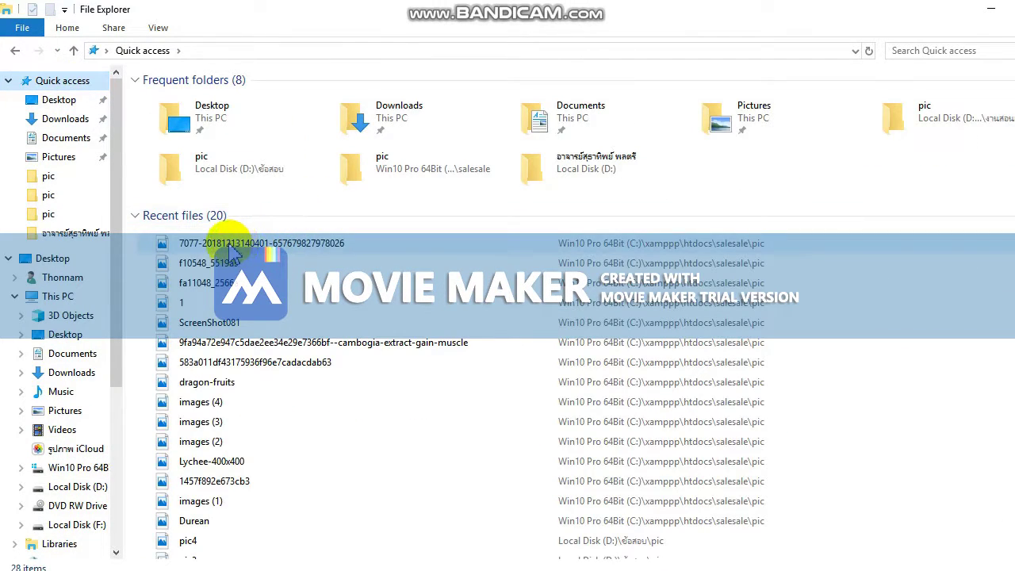
left_click_drag(230, 246, 569, 510)
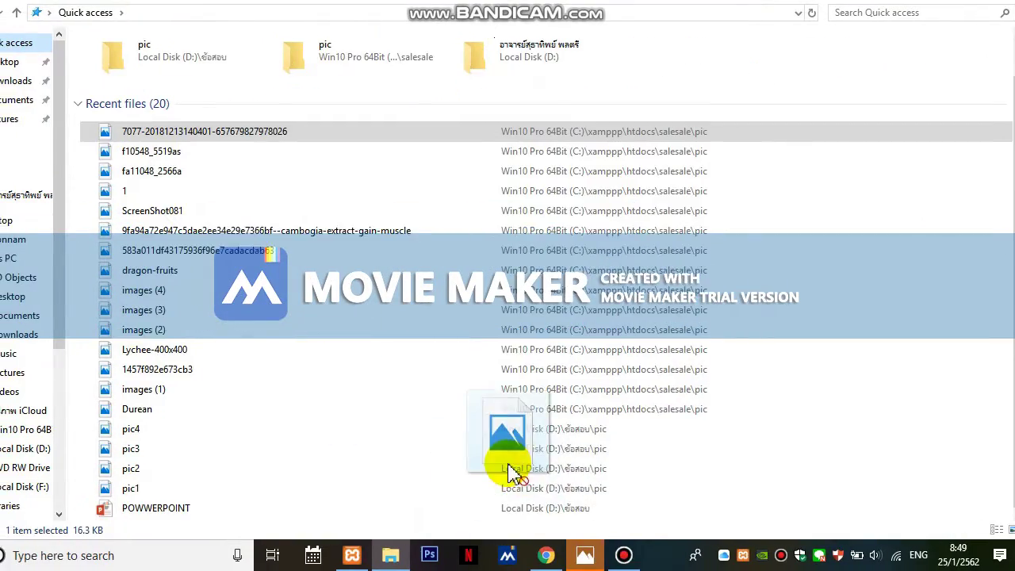
left_click_drag(511, 473, 511, 377)
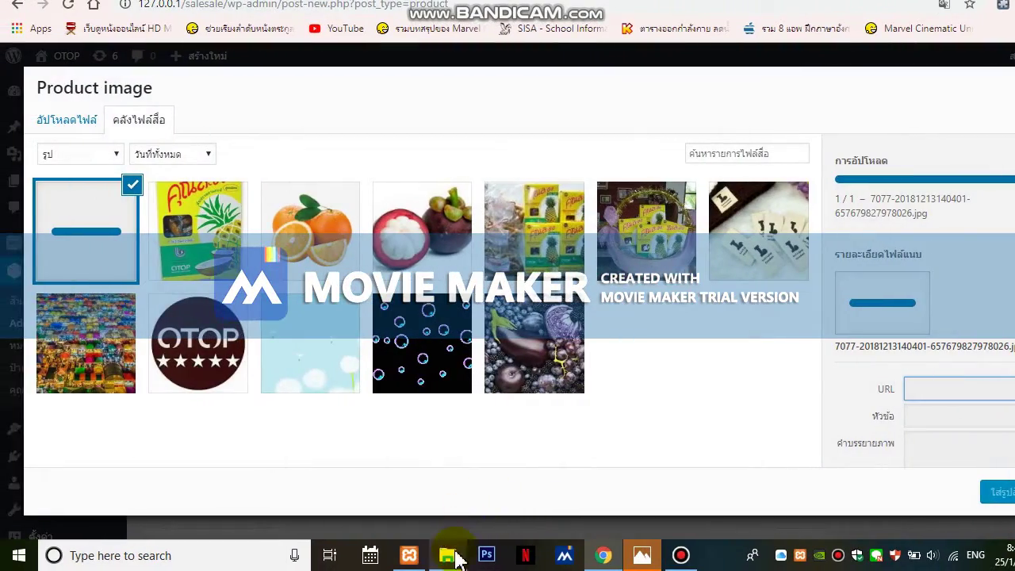
Upload the recent image files f10548_5519as and fa11048_2566a to the media library.
left_click(448, 557)
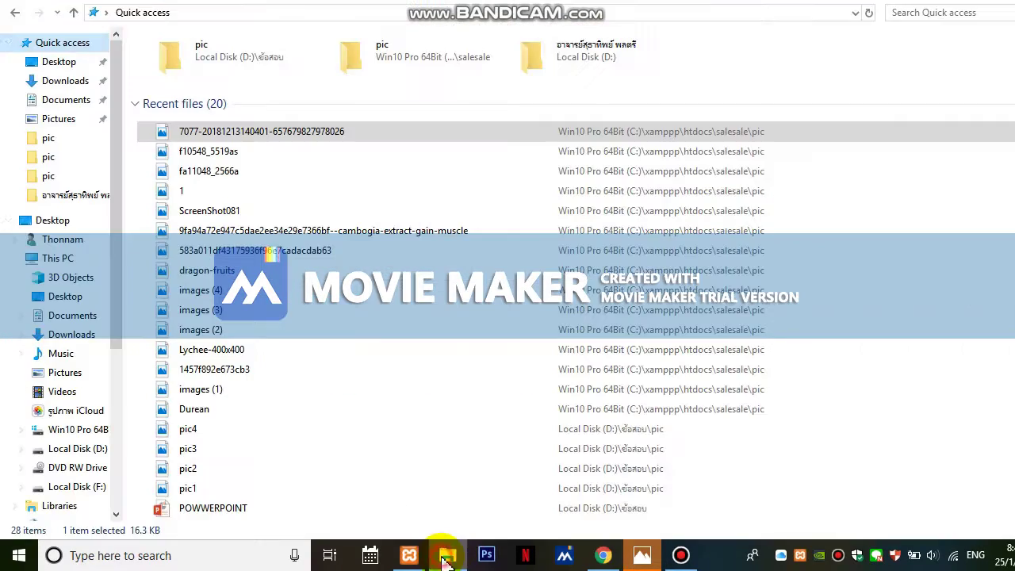
left_click_drag(246, 155, 595, 563)
left_click_drag(526, 565, 512, 424)
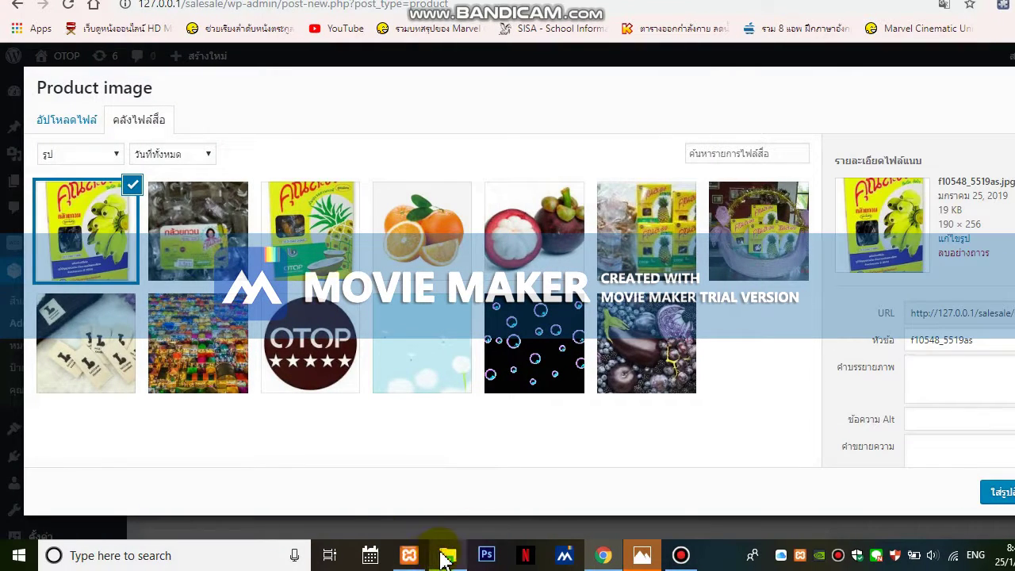
left_click(446, 558)
left_click_drag(246, 203, 532, 433)
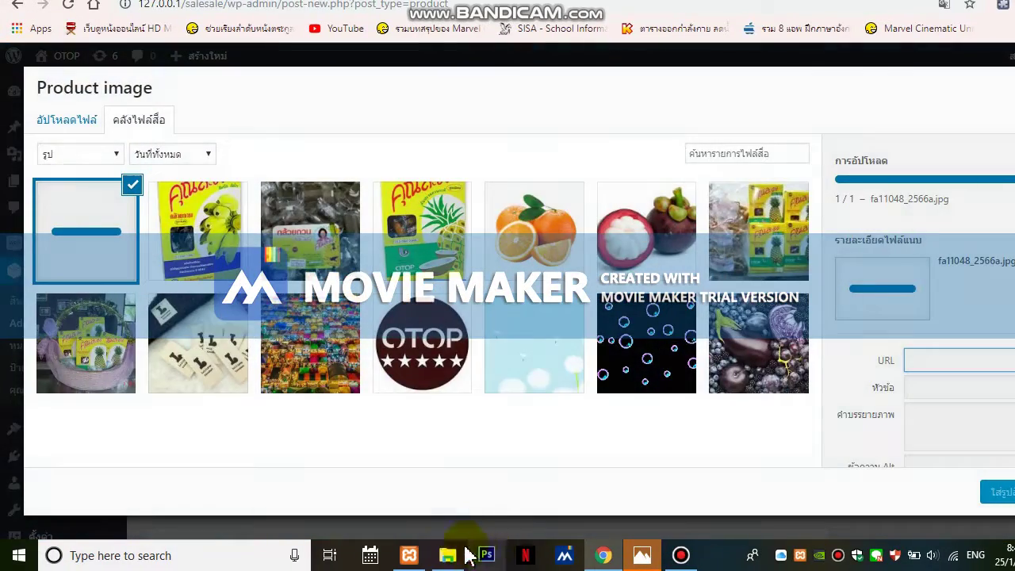
Preview the recent image file 1 from File Explorer and close the preview.
left_click(446, 558)
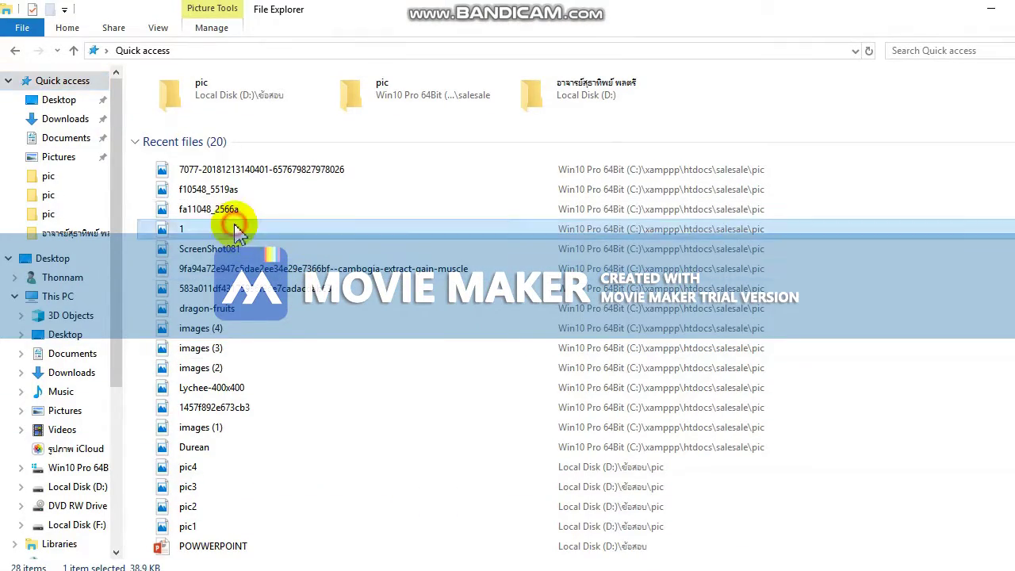
double_click(460, 229)
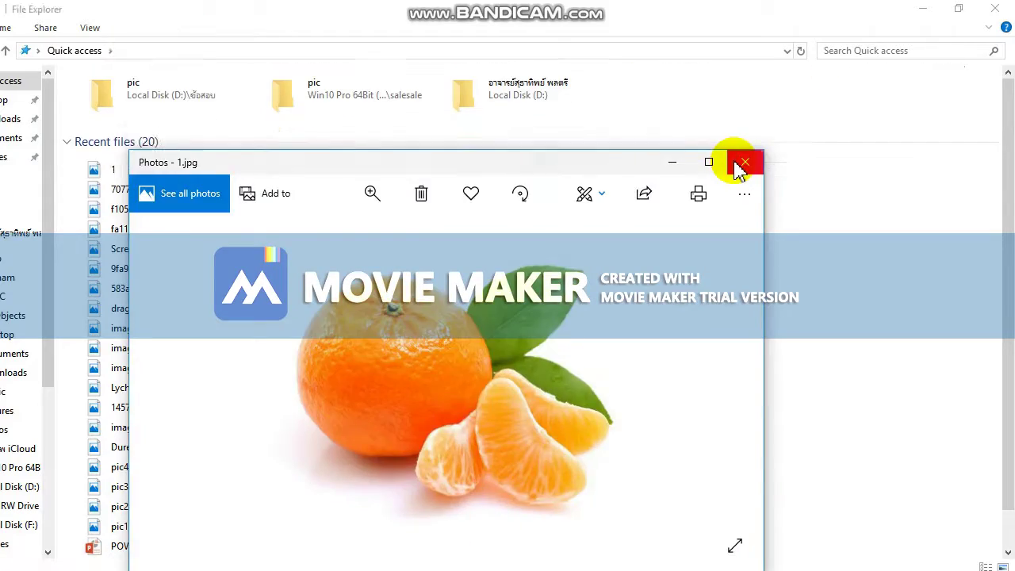
left_click(740, 164)
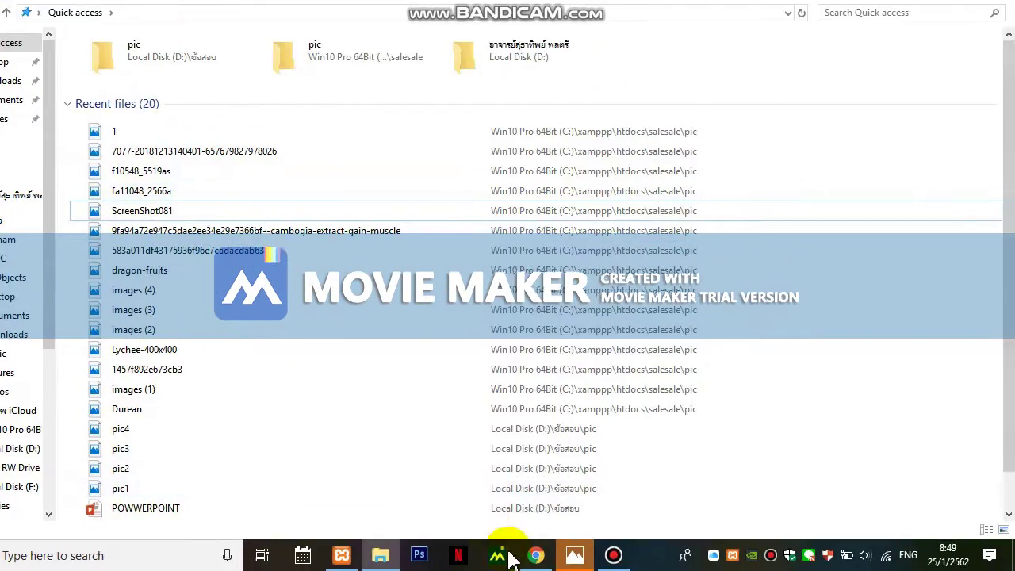
Return to the browser and set f10548_5519as as the product image.
left_click(525, 558)
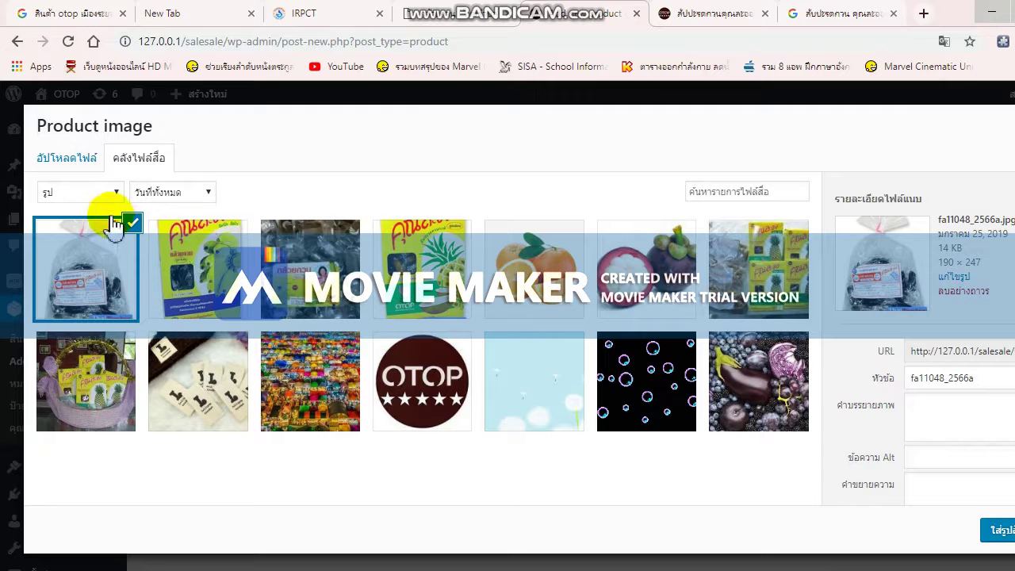
left_click(187, 238)
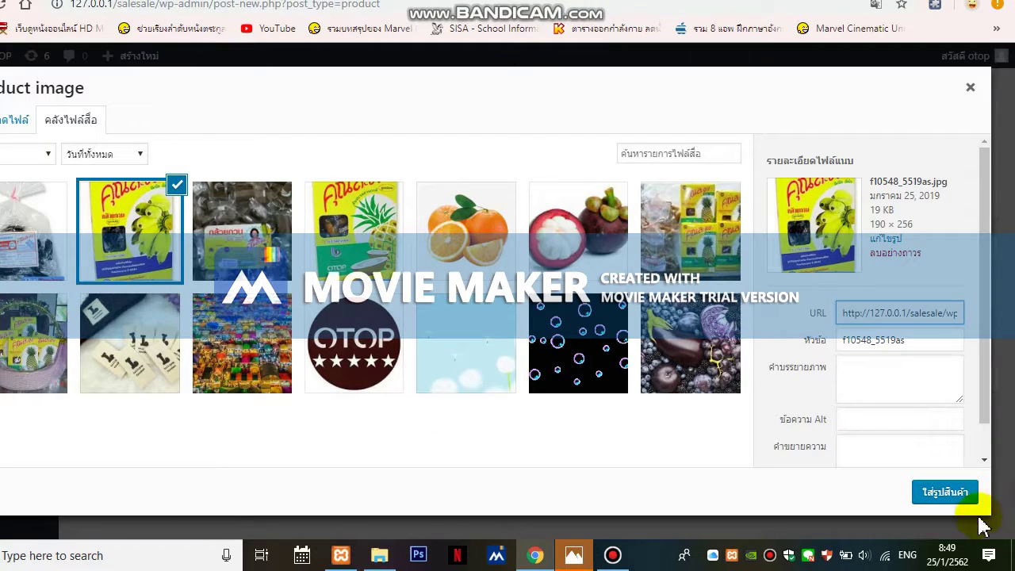
left_click(946, 493)
left_click(803, 384)
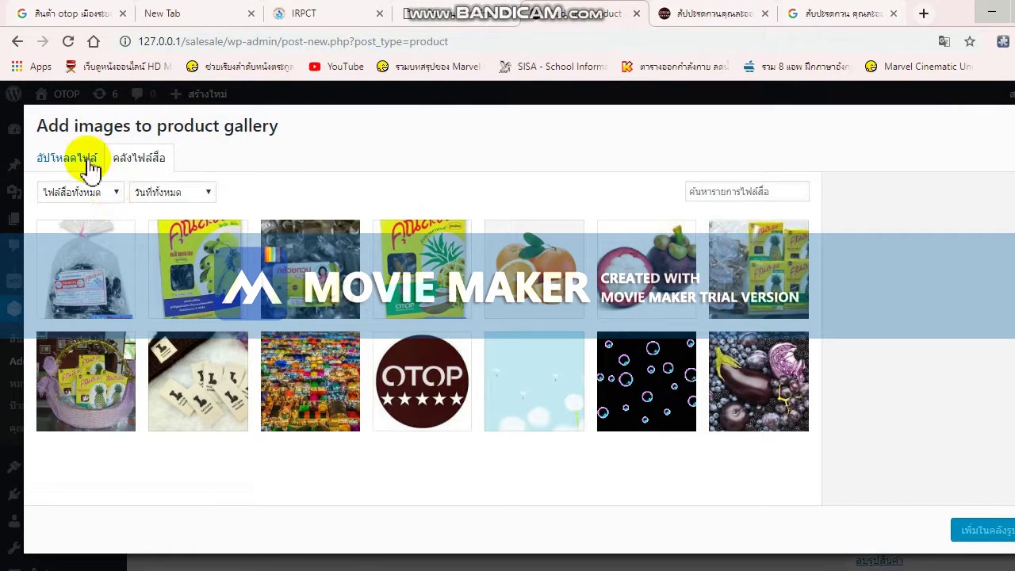
left_click(115, 260)
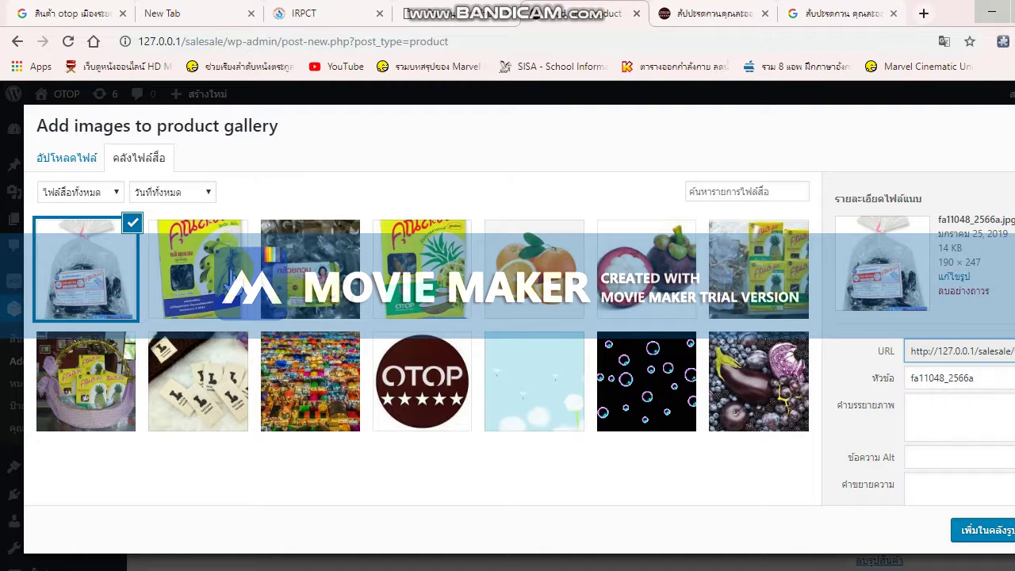
left_click(191, 265)
left_click(190, 266)
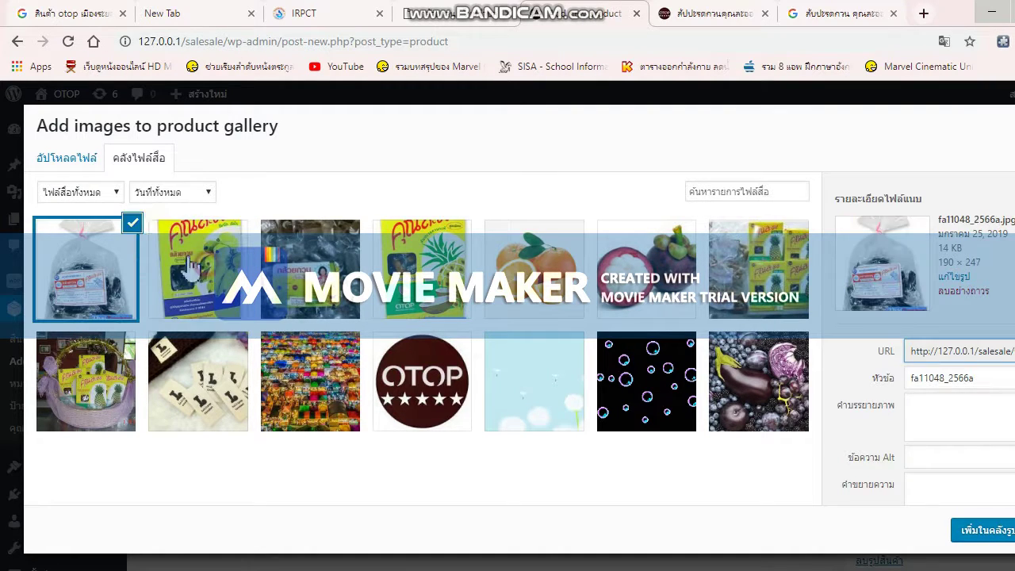
left_click(131, 226)
left_click(235, 262)
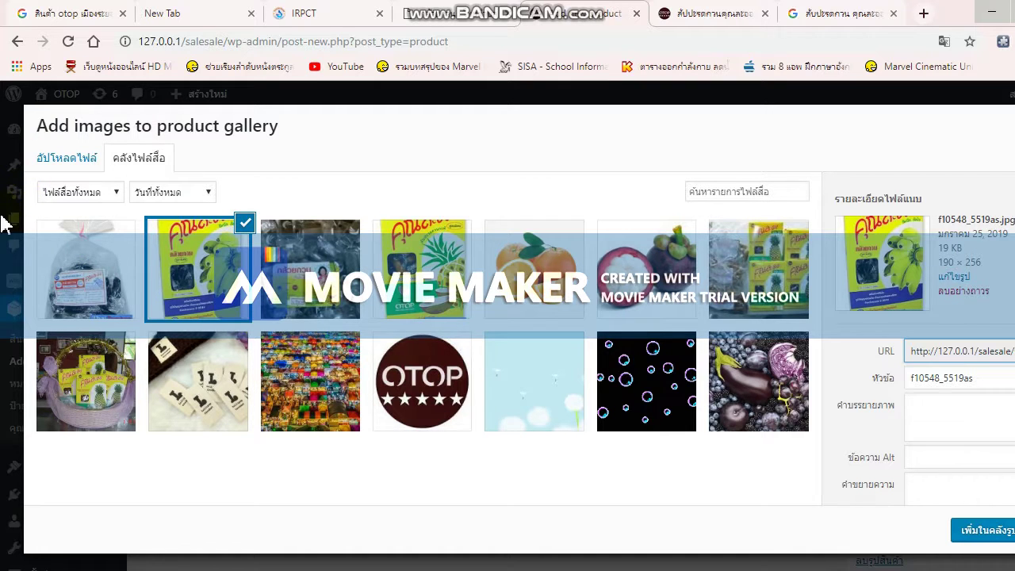
left_click(89, 265)
left_click(309, 270)
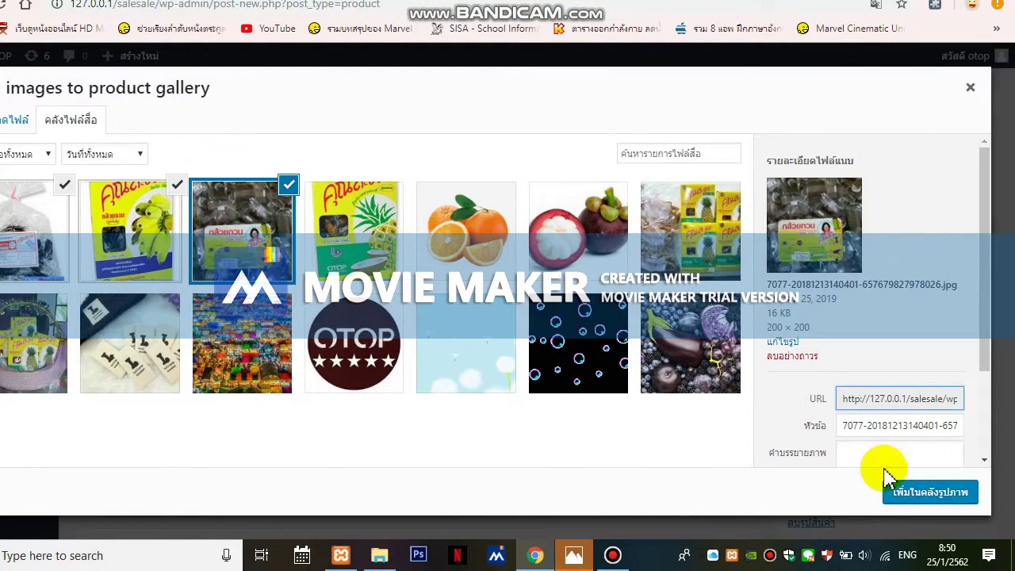
left_click(928, 492)
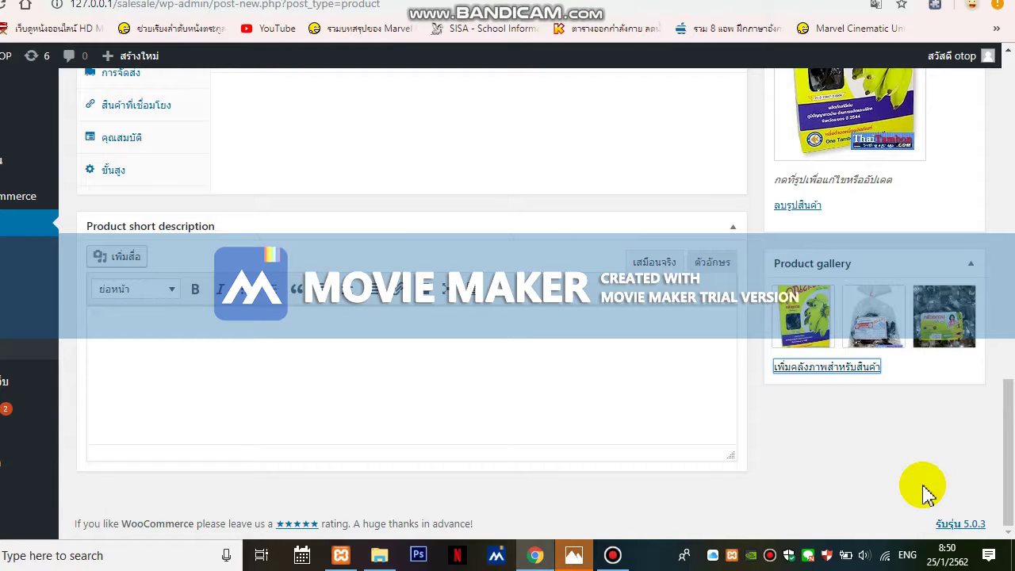
Assign the product to the category กล้วยกวนคุณละออ and publish it.
scroll(944, 357, "up", 10)
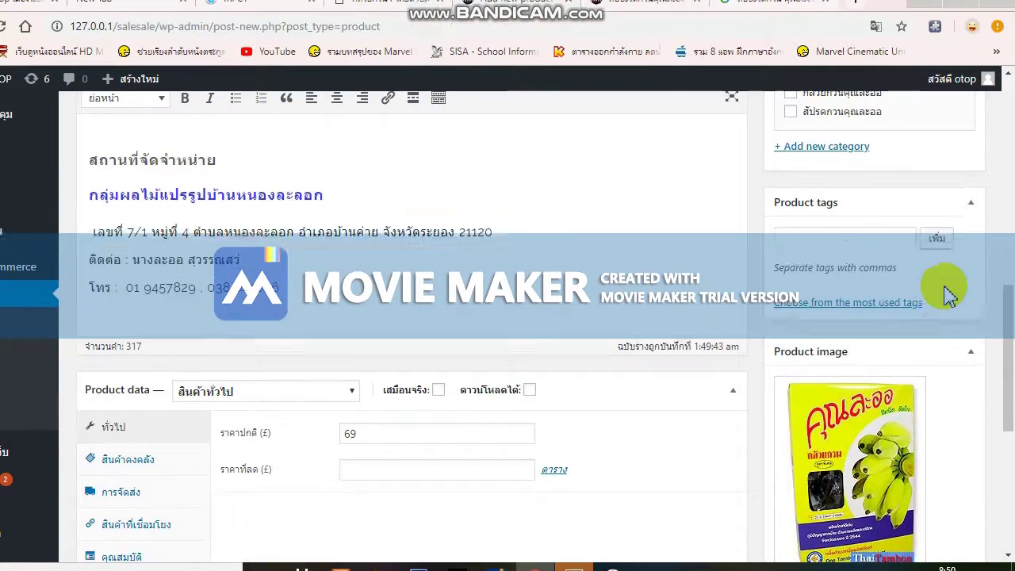
scroll(947, 284, "down", 1)
scroll(888, 238, "up", 2)
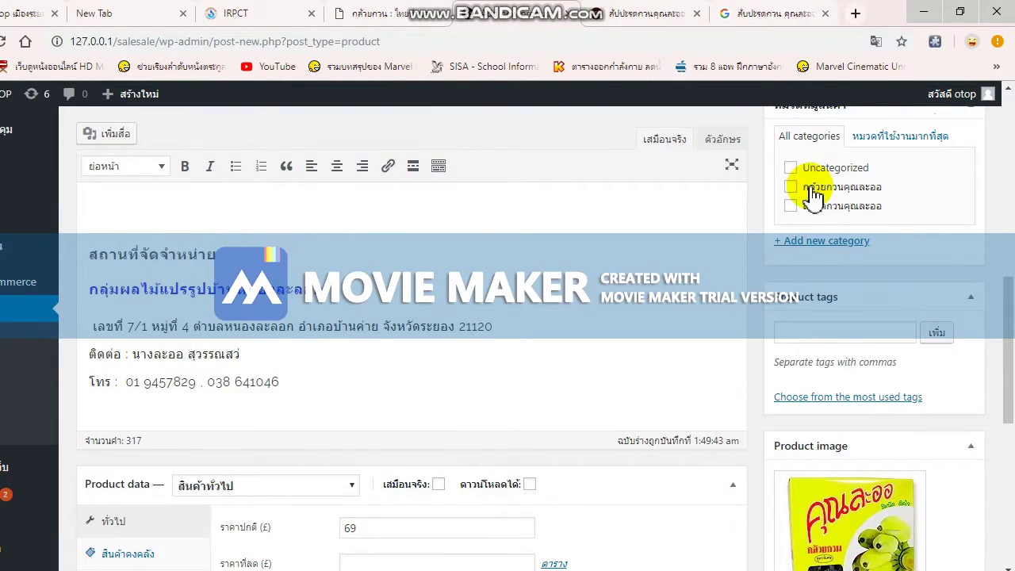
scroll(849, 218, "up", 2)
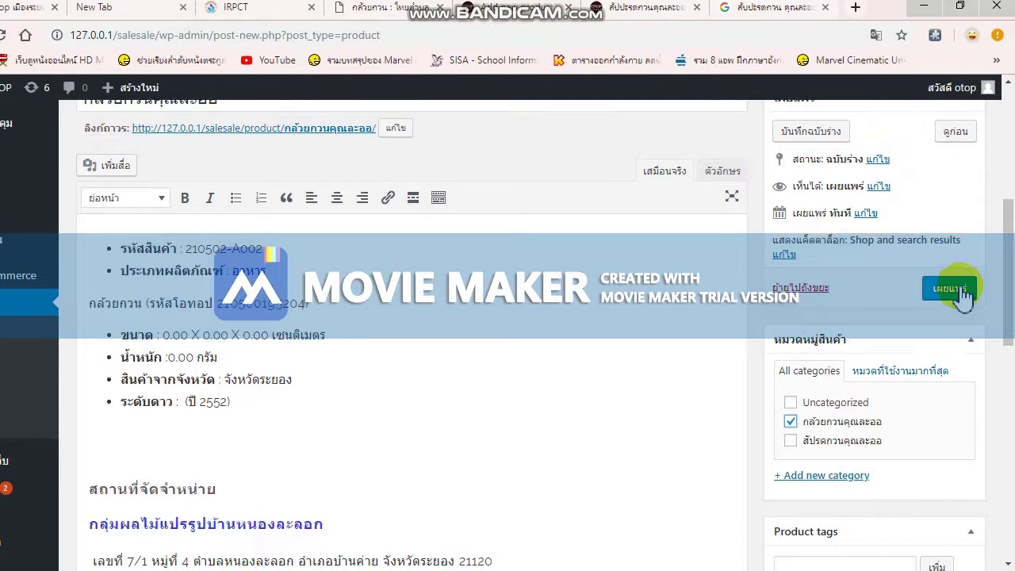
scroll(972, 363, "up", 2)
left_click(961, 414)
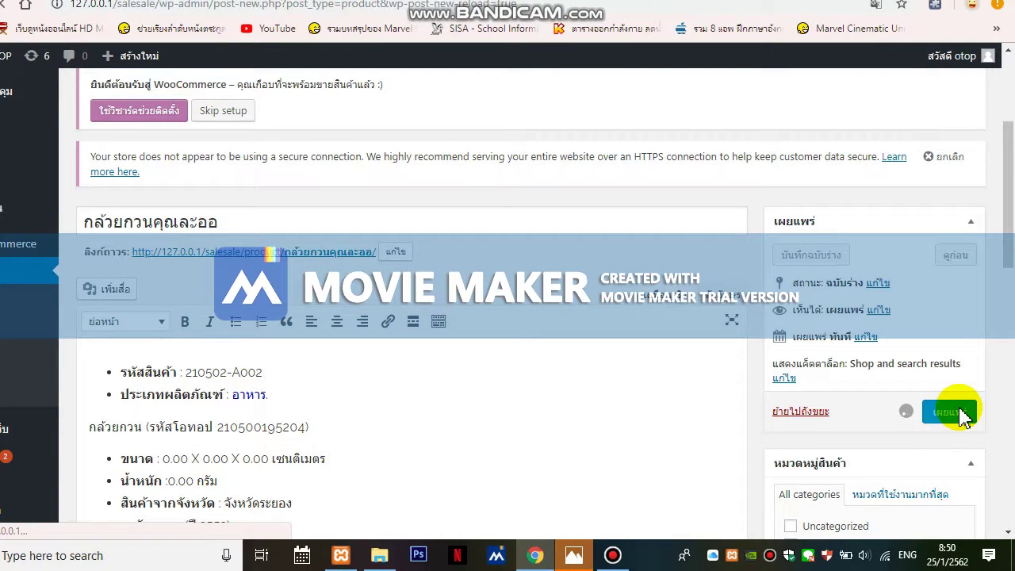
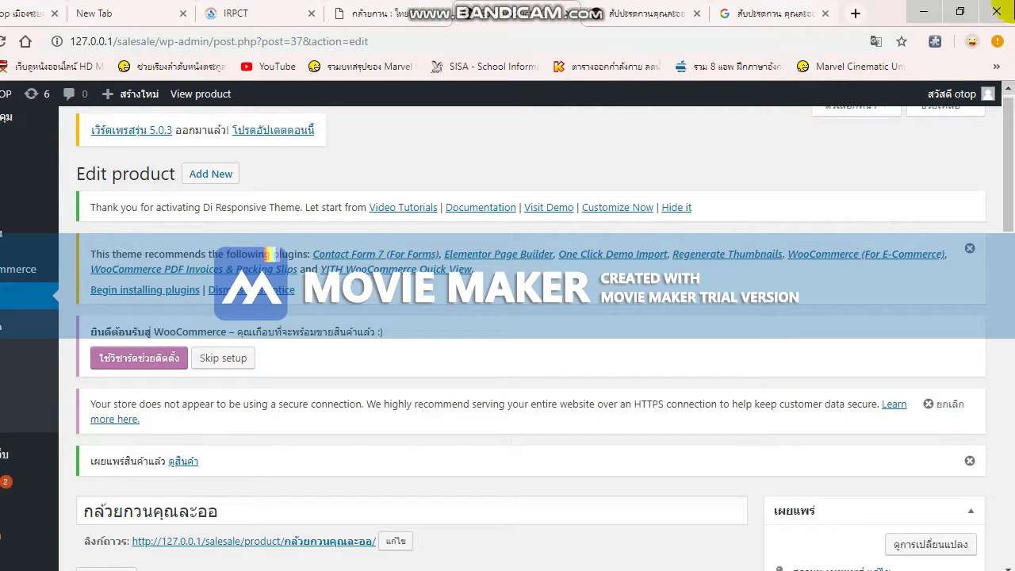
Reload the storefront product page, and open the menu editor in the WordPress dashboard.
left_click(599, 9)
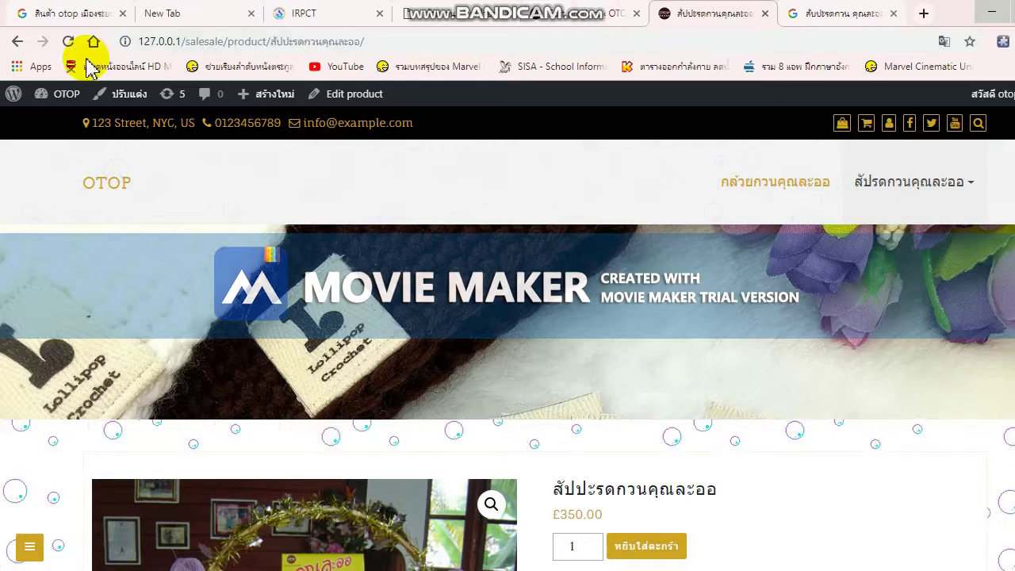
left_click(1, 40)
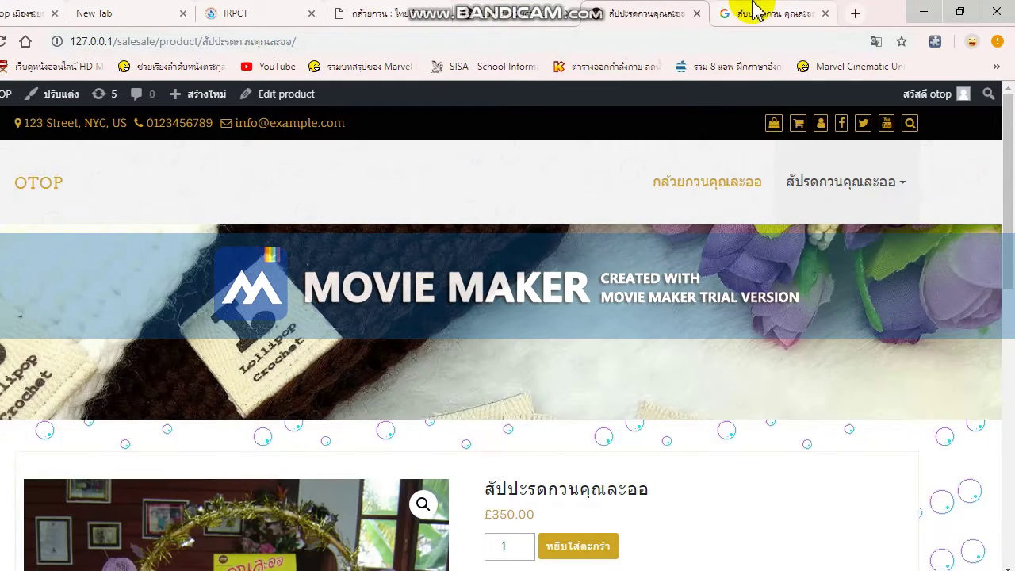
left_click(511, 13)
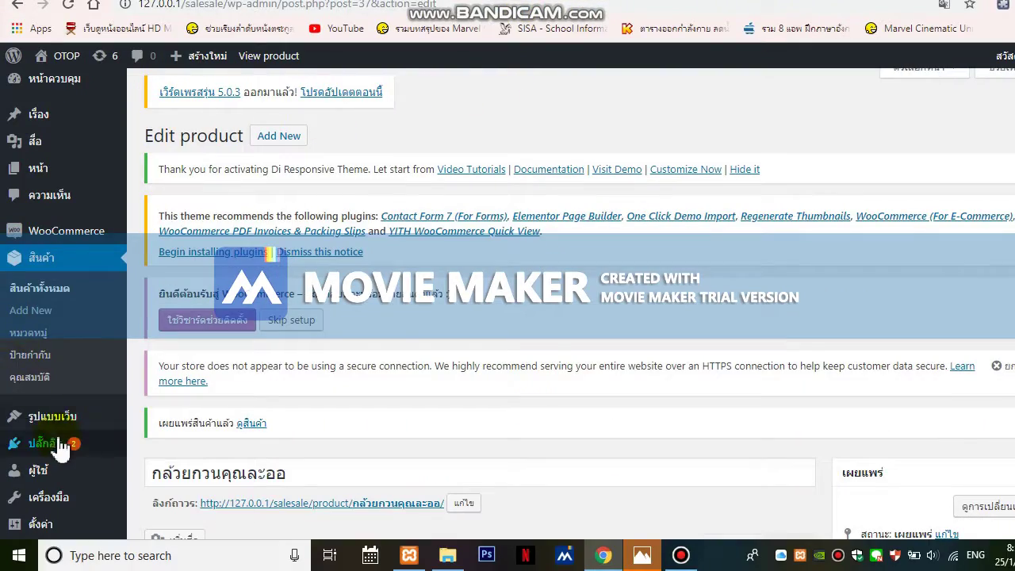
mouse_move(34, 452)
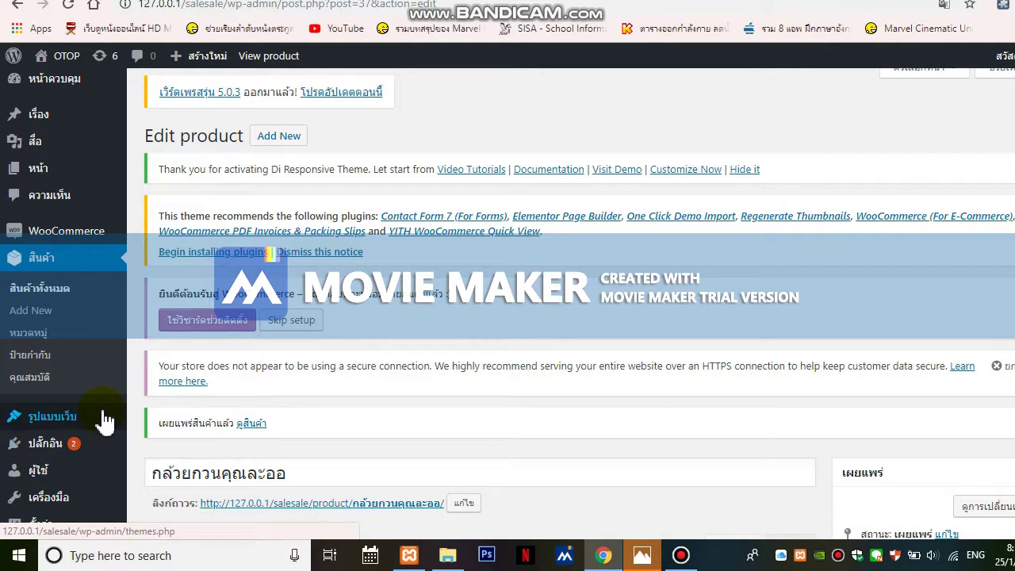
mouse_move(89, 416)
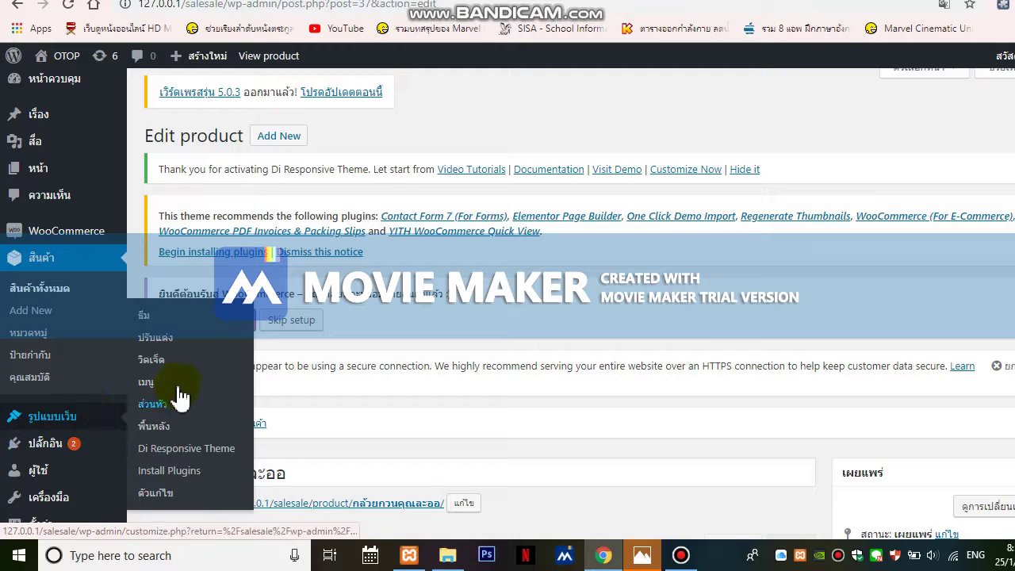
left_click(149, 383)
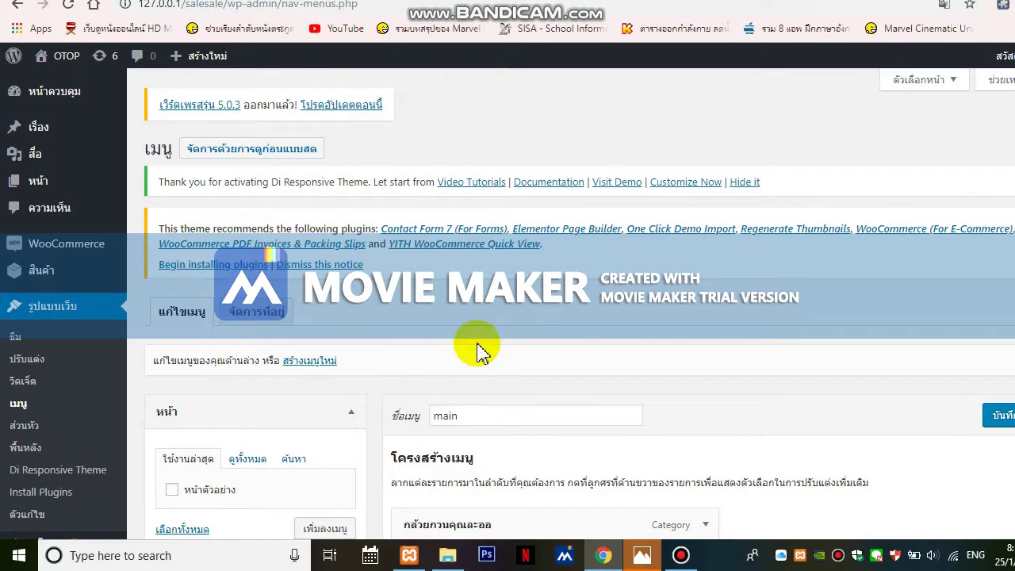
Add the product กล้วยกวนคุณละออ to the main menu as a sub-item of the category กล้วยกวนคุณละออ and save the menu.
scroll(476, 351, "down", 3)
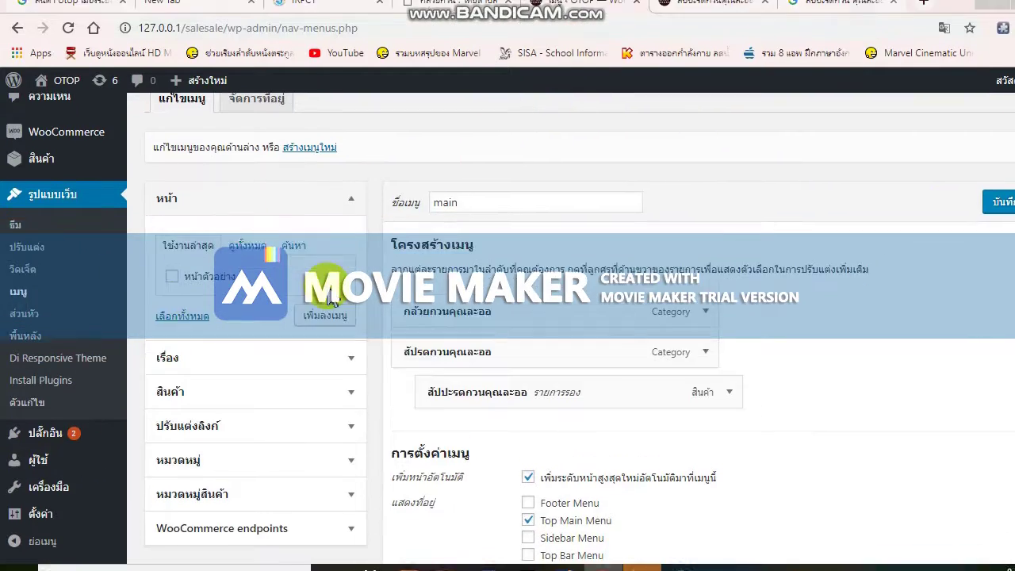
scroll(301, 273, "down", 2)
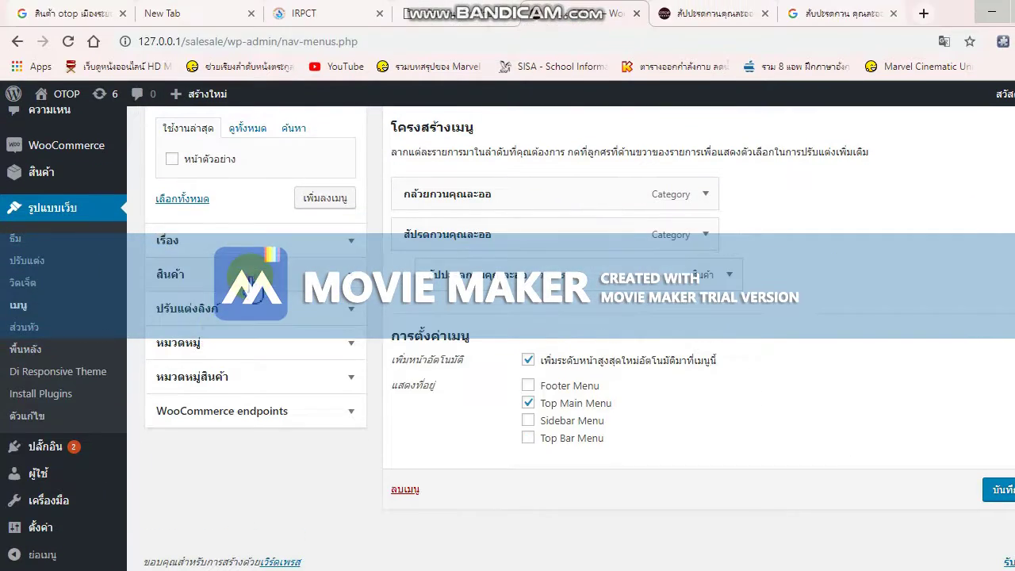
left_click(247, 275)
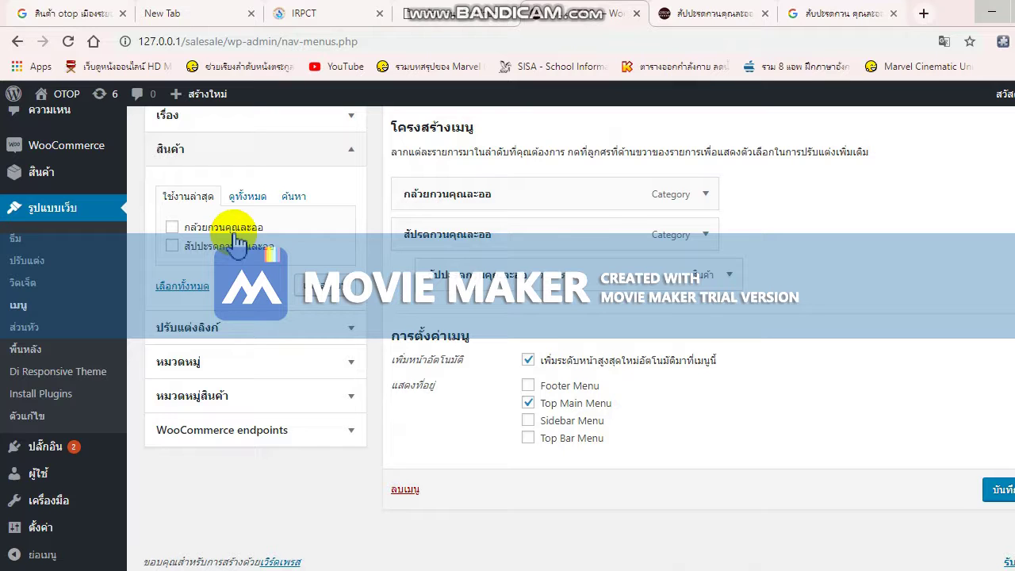
left_click(321, 284)
left_click_drag(457, 270, 458, 274)
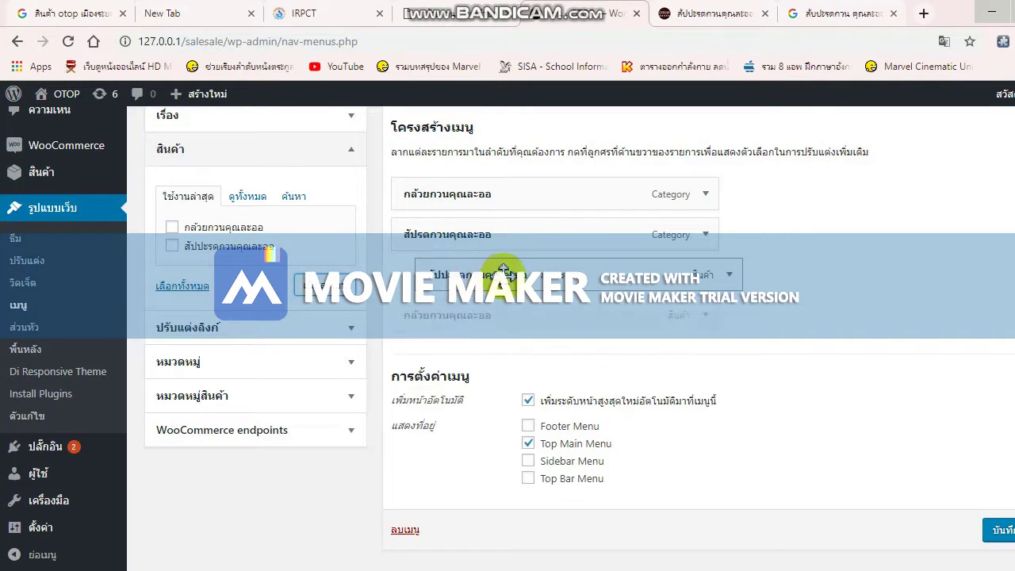
left_click_drag(555, 278, 508, 234)
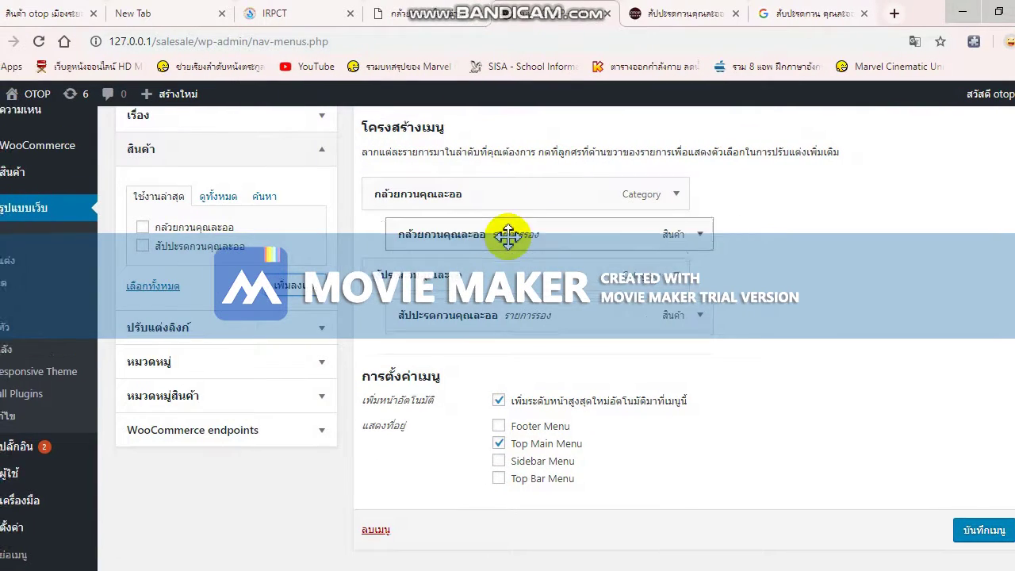
left_click(964, 532)
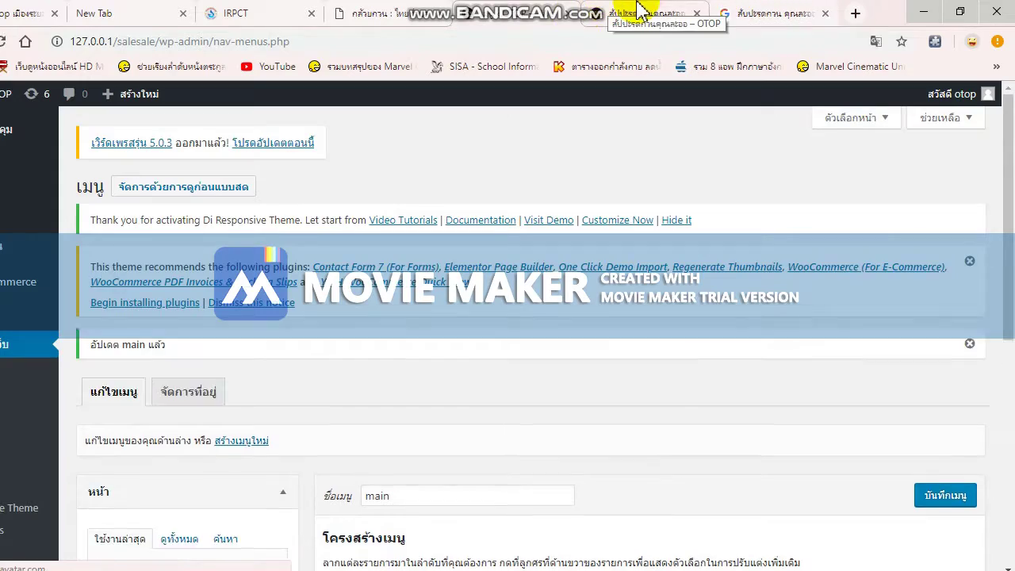
Reload the storefront page and open the product กล้วยกวนคุณละออ from its category's submenu.
left_click(641, 12)
left_click(68, 43)
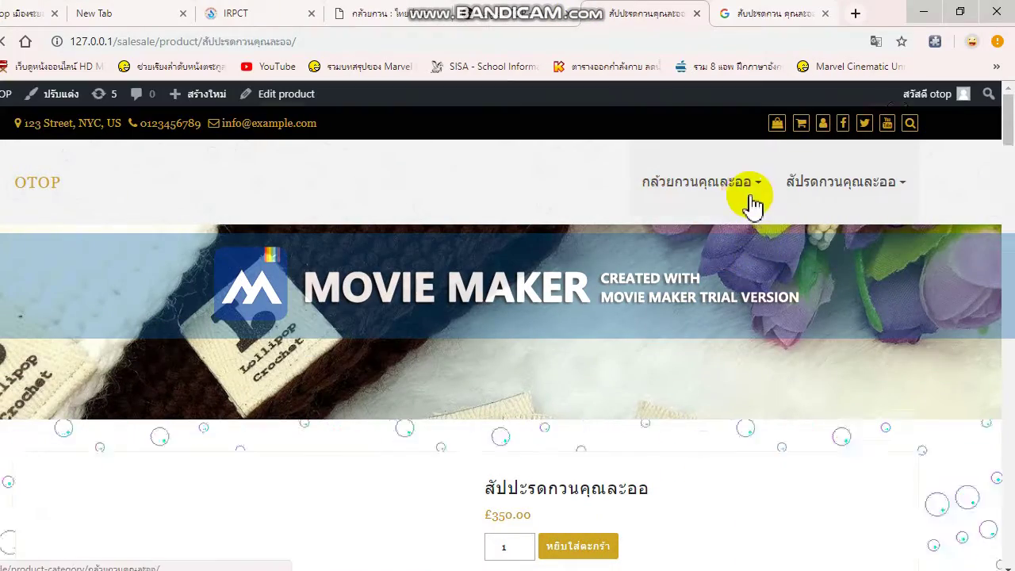
mouse_move(742, 154)
left_click(729, 251)
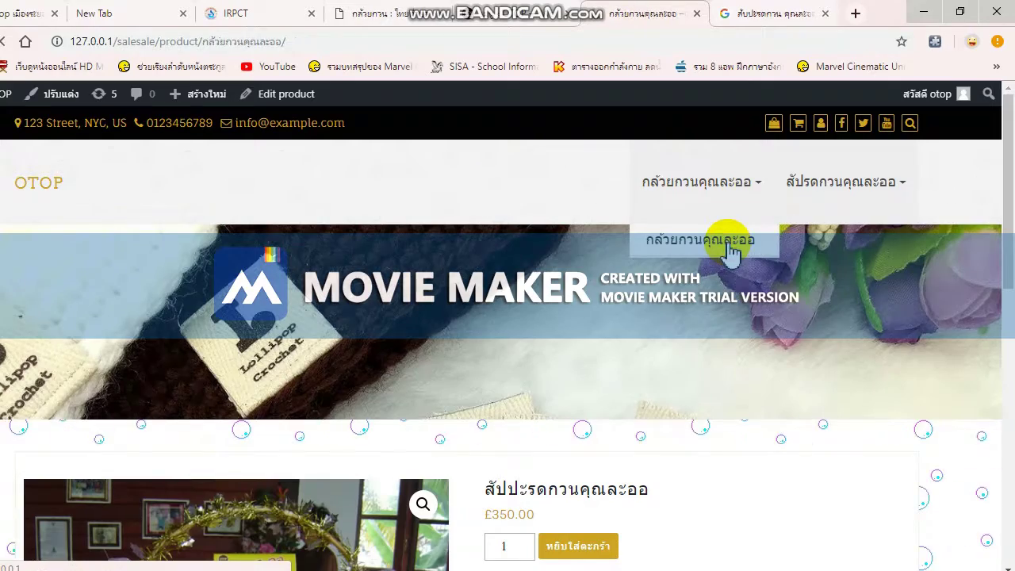
Examine the product page of กล้วยกวนคุณละออ, including its gallery images, price and description.
scroll(512, 470, "down", 6)
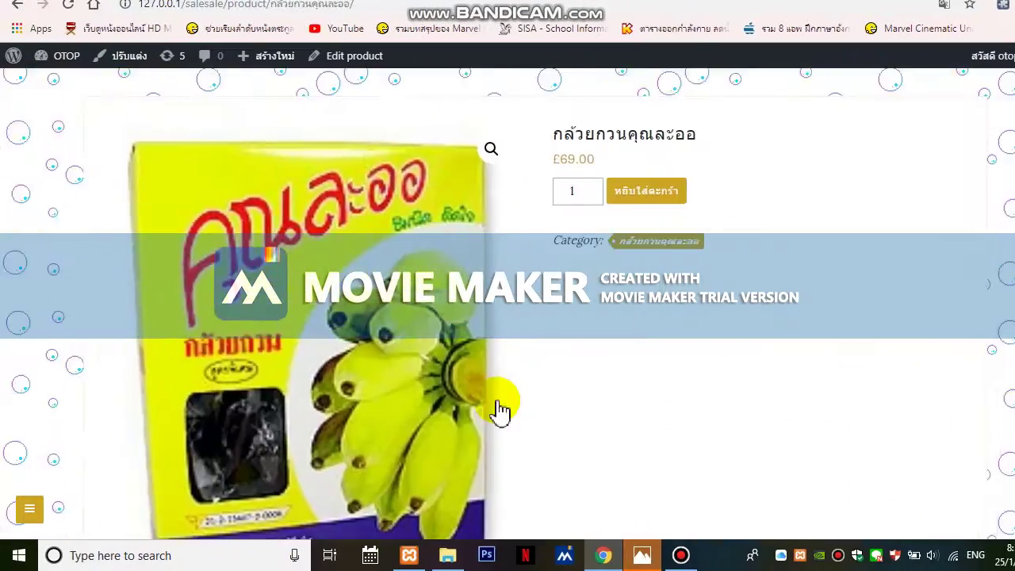
scroll(341, 396, "up", 1)
scroll(333, 405, "down", 1)
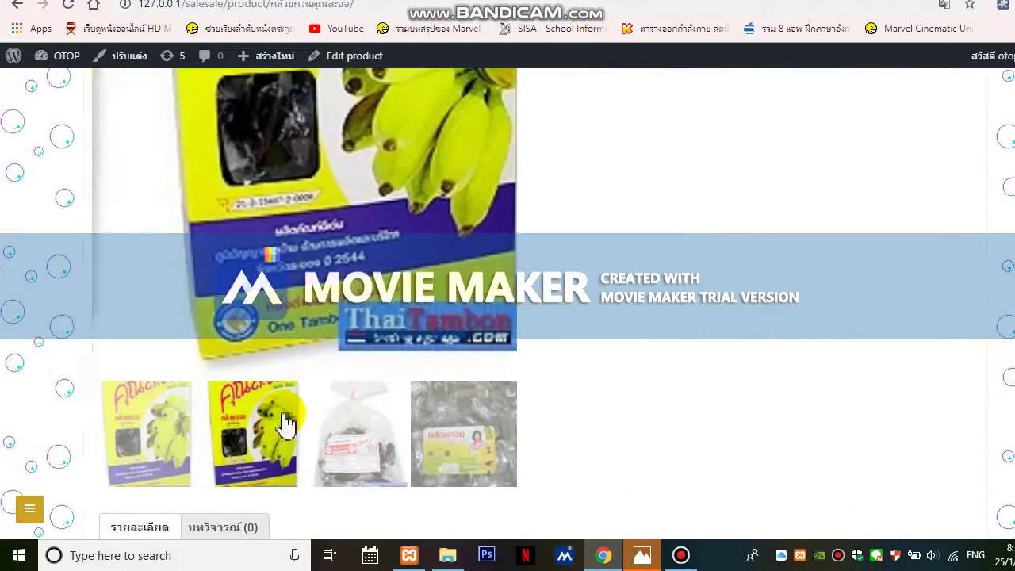
left_click(322, 409)
left_click(347, 413)
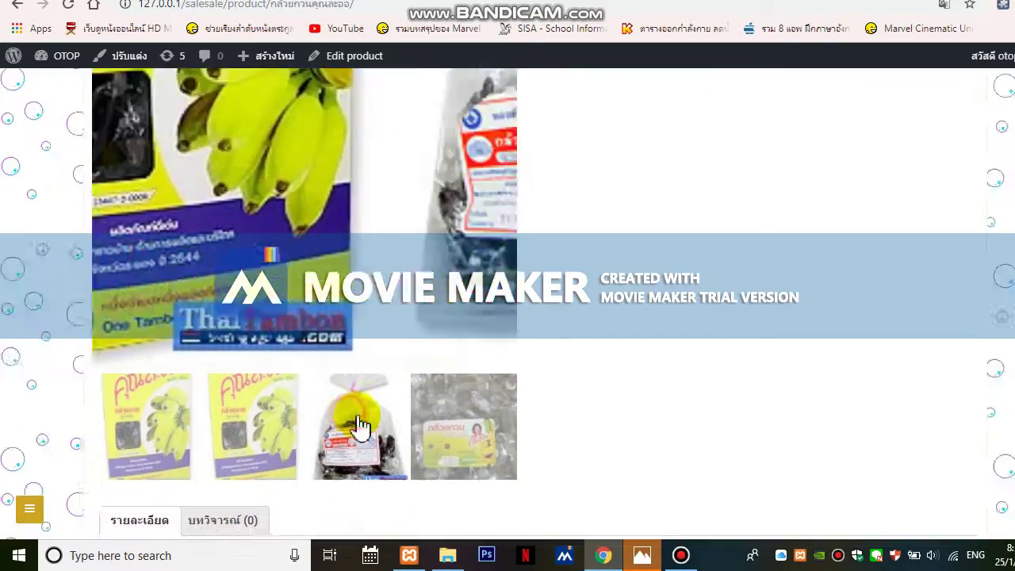
left_click(465, 428)
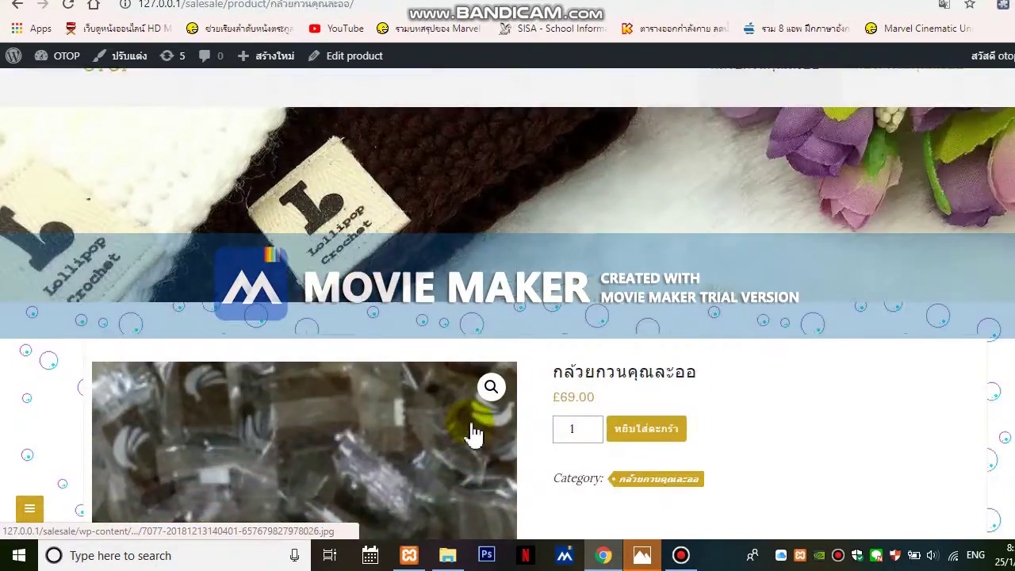
scroll(480, 431, "down", 10)
left_click(503, 423)
scroll(357, 373, "up", 3)
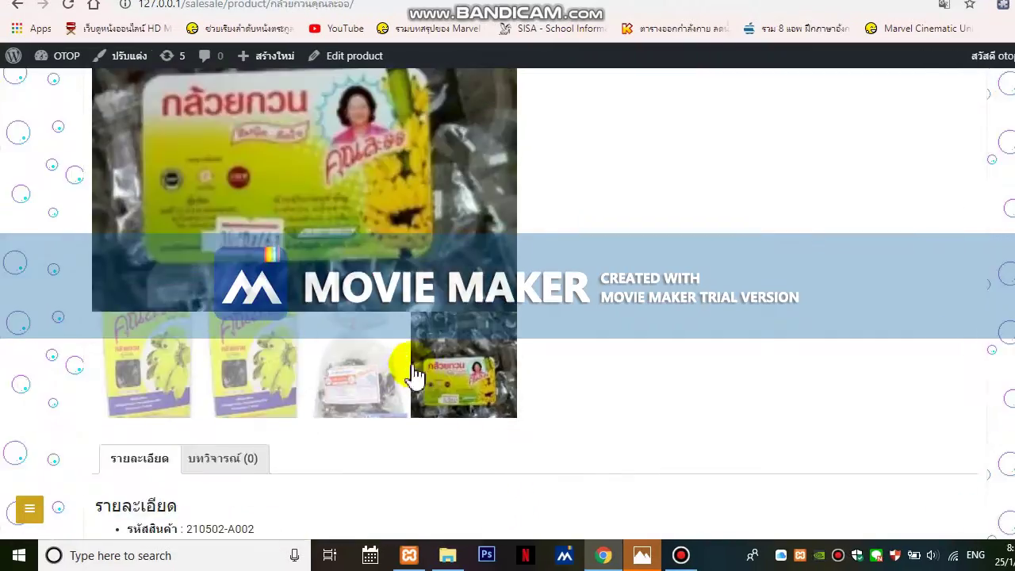
scroll(350, 357, "down", 6)
scroll(423, 308, "up", 6)
scroll(476, 309, "up", 6)
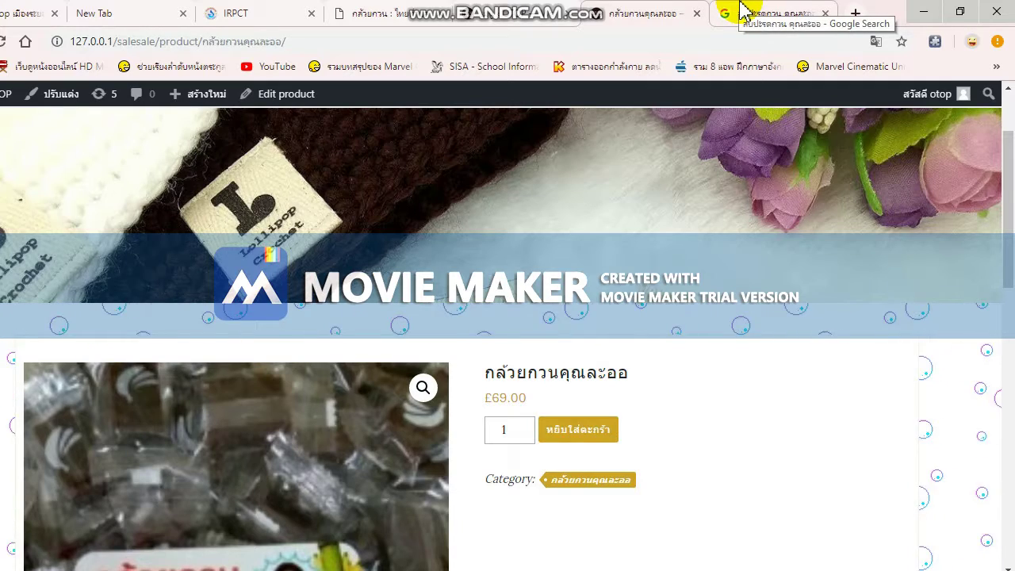
scroll(673, 231, "up", 2)
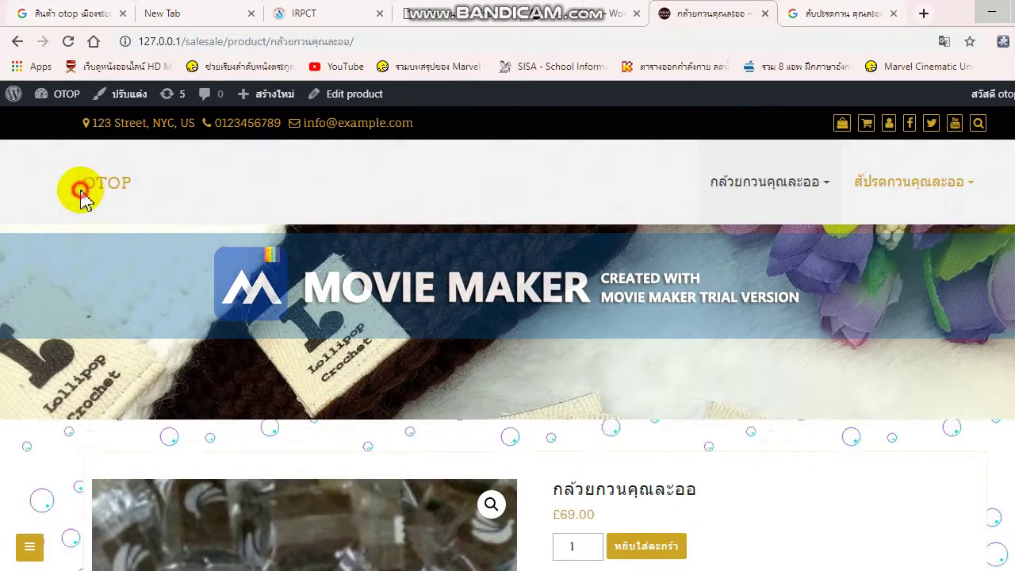
Open the OTOP home page and look through it down to the footer.
left_click(33, 174)
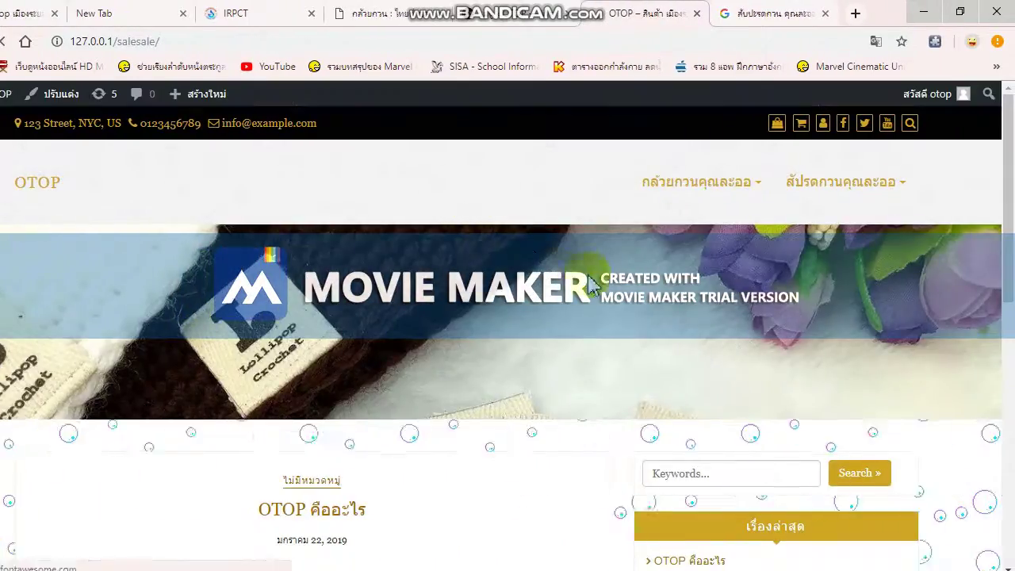
scroll(652, 311, "down", 3)
scroll(603, 295, "down", 5)
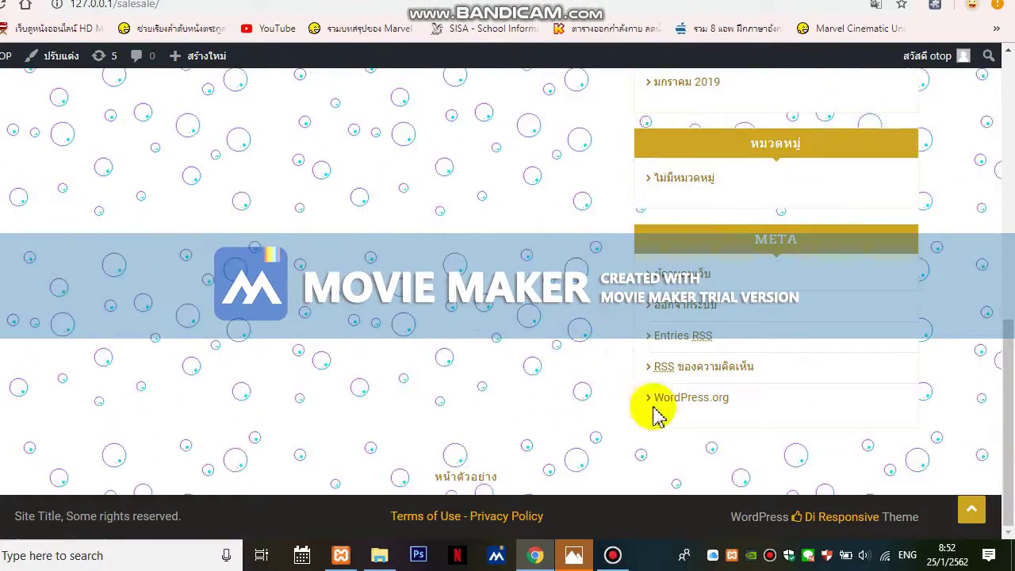
left_click(613, 569)
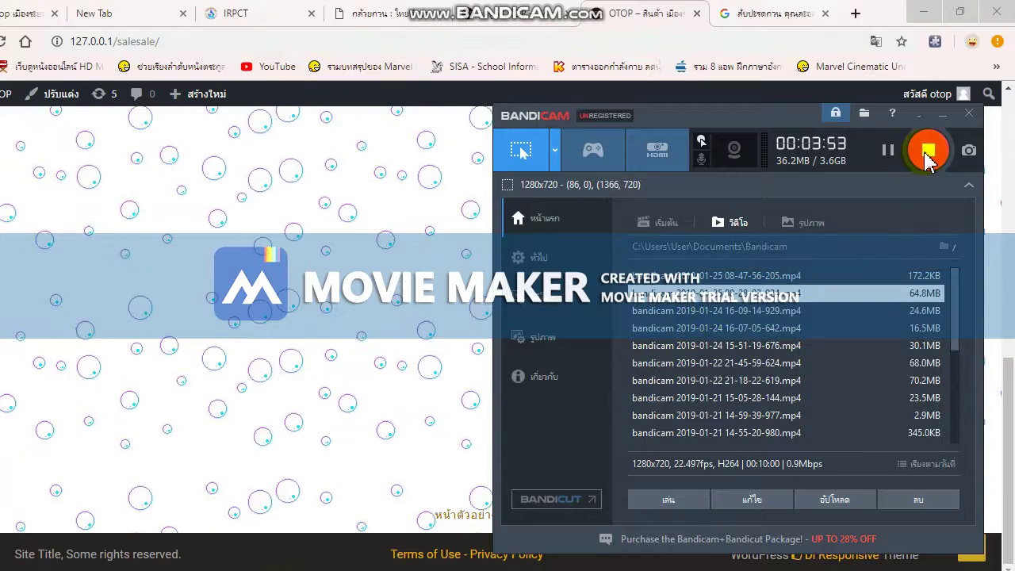
left_click(928, 111)
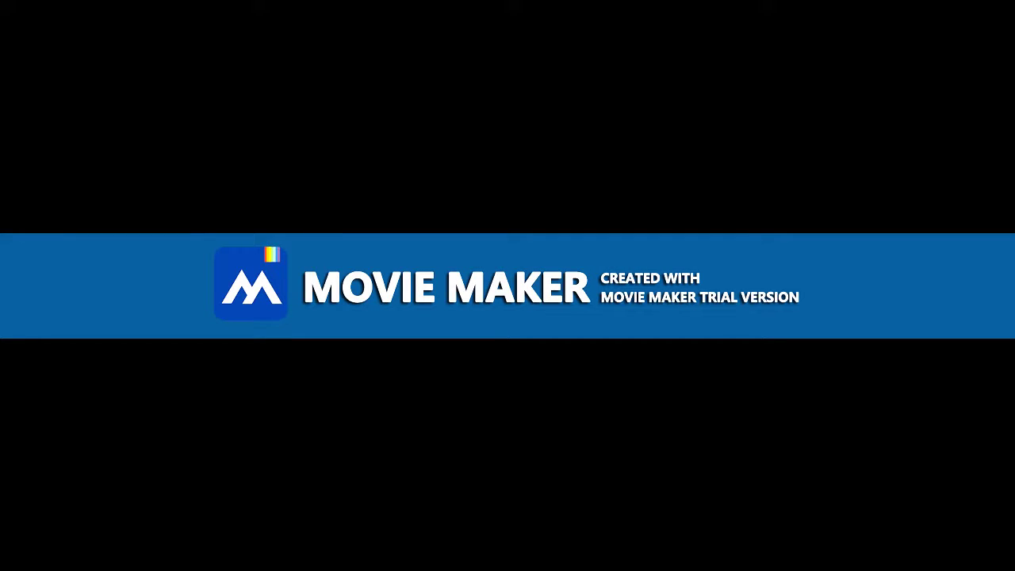